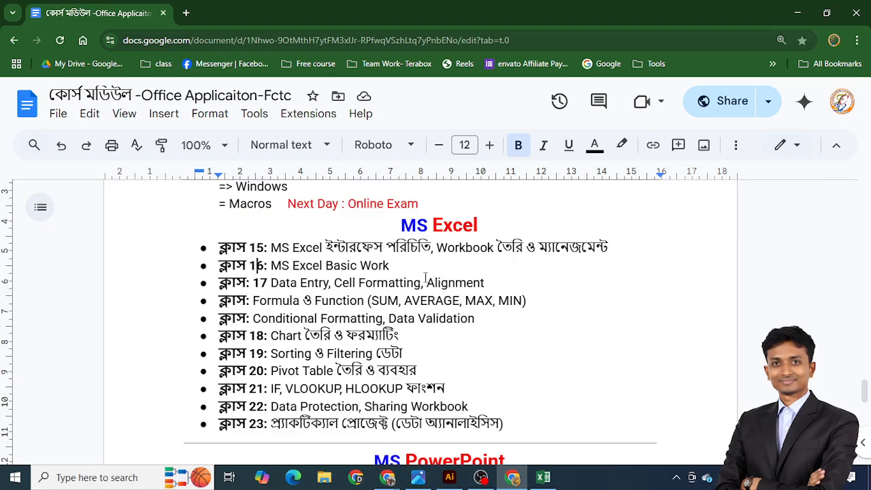
Step: Switch to the blank Excel workbook Book1 and zoom in on the worksheet
left_click(799, 20)
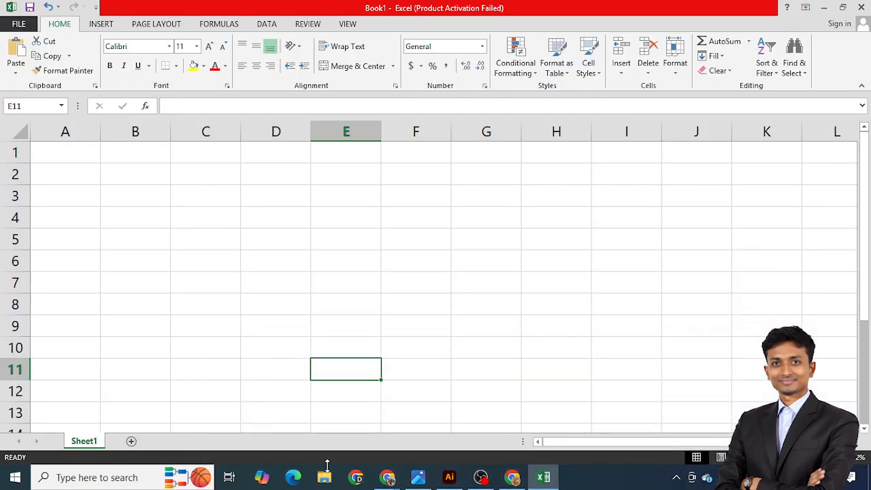
mouse_move(387, 477)
left_click(349, 443)
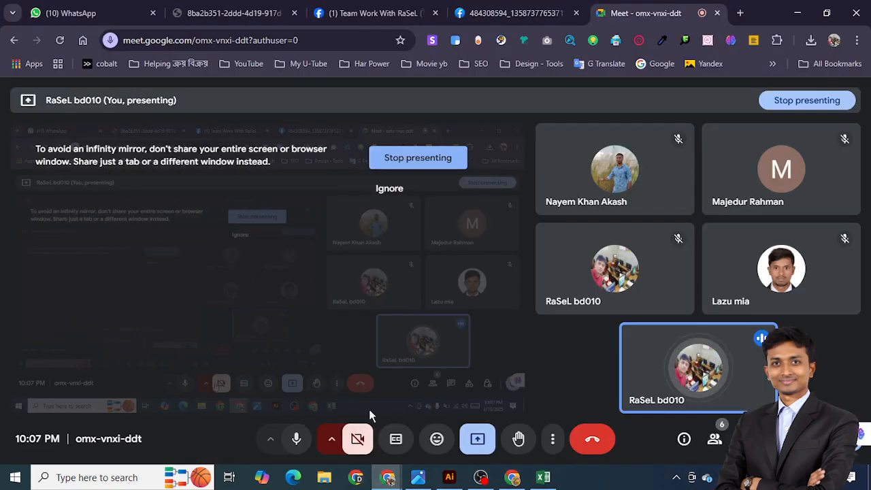
left_click(798, 13)
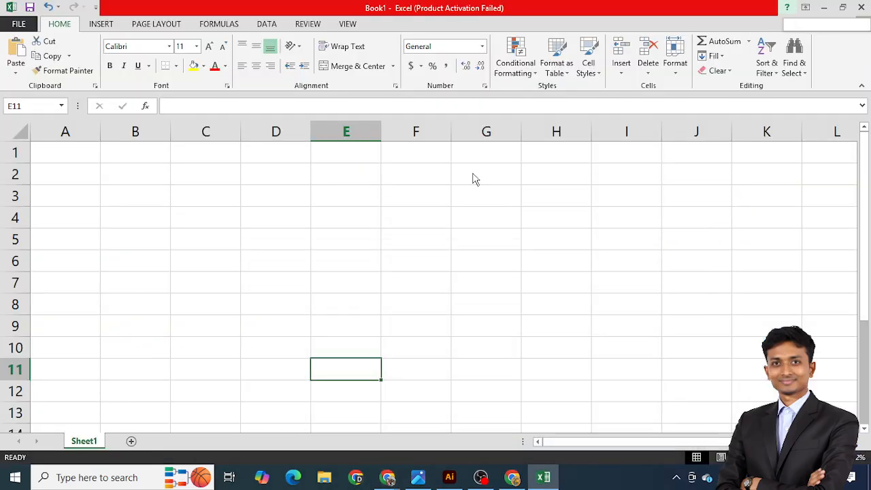
left_click(175, 225)
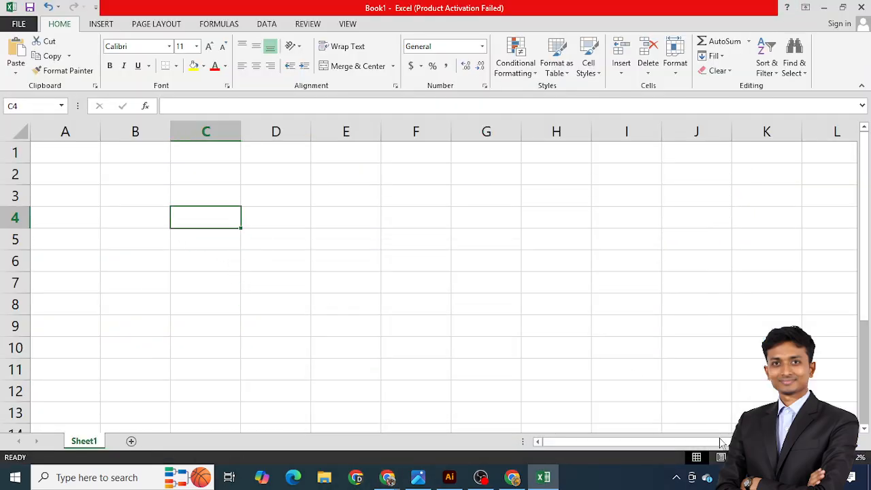
left_click_drag(808, 457, 820, 457)
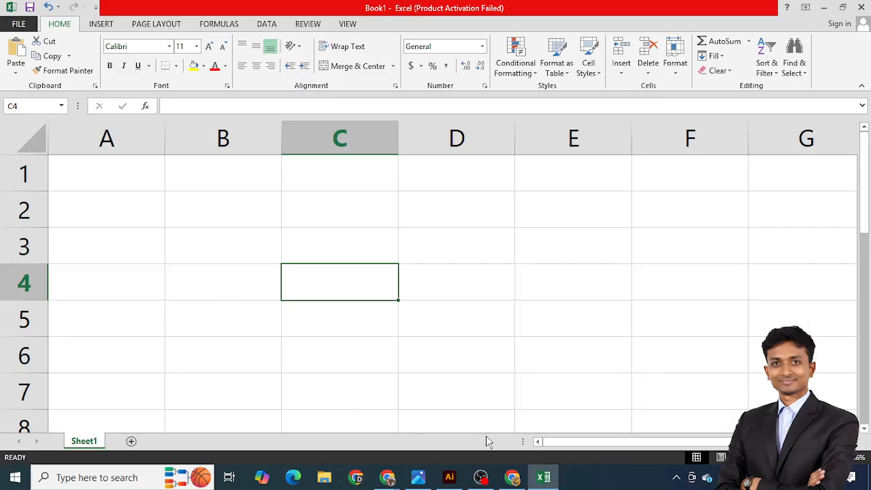
left_click(512, 479)
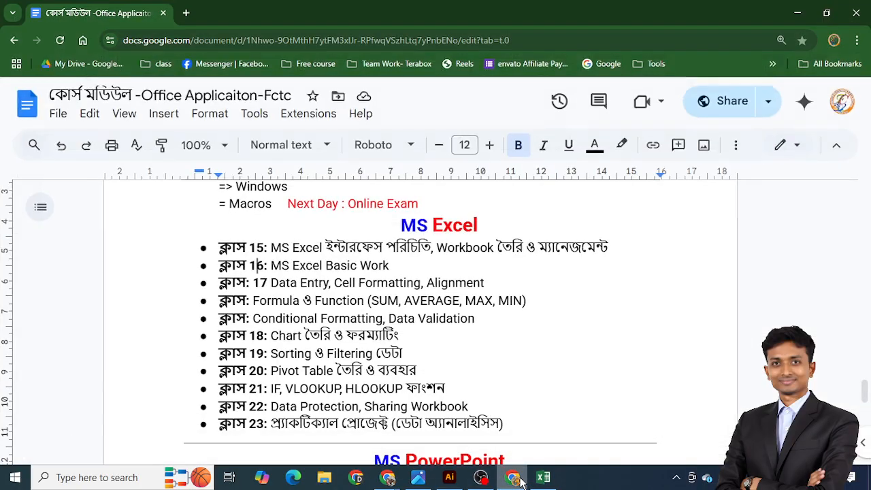
left_click(520, 481)
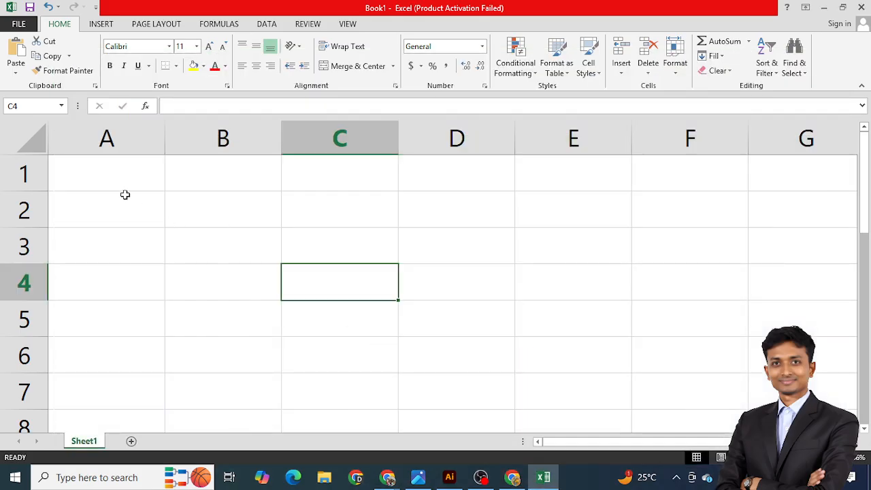
left_click(140, 229)
left_click(354, 213)
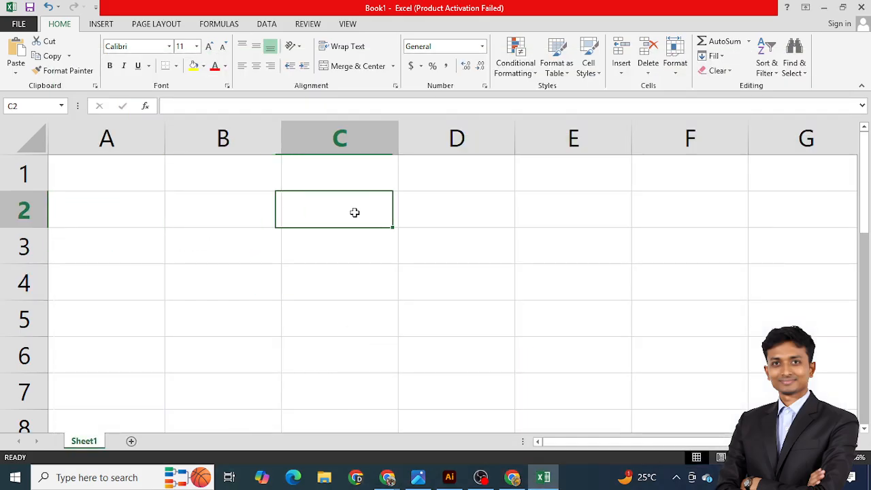
left_click(372, 256)
left_click(117, 259)
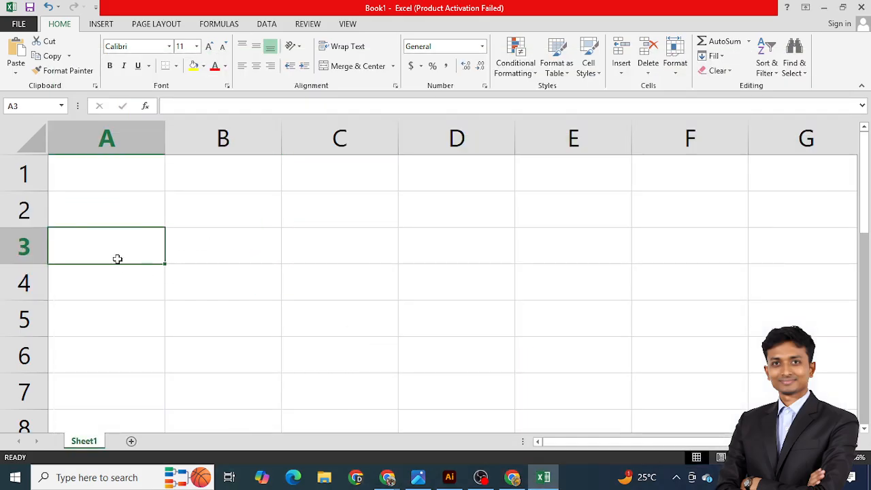
left_click(235, 245)
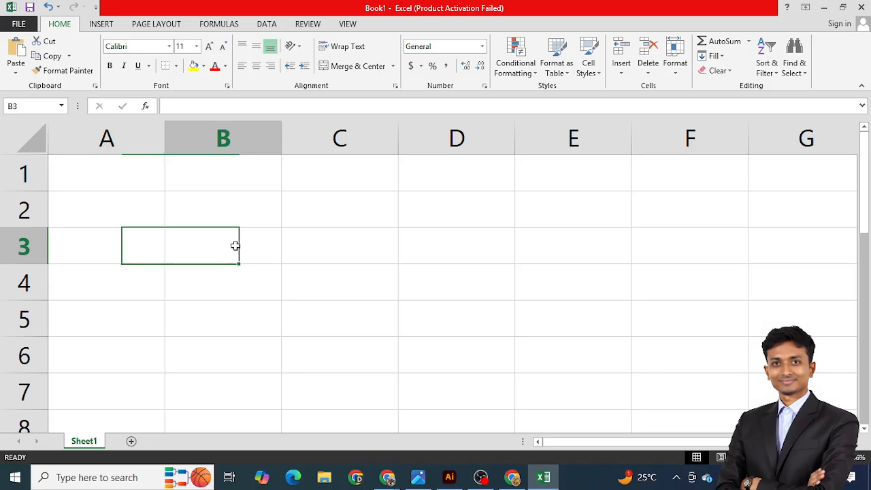
left_click(317, 245)
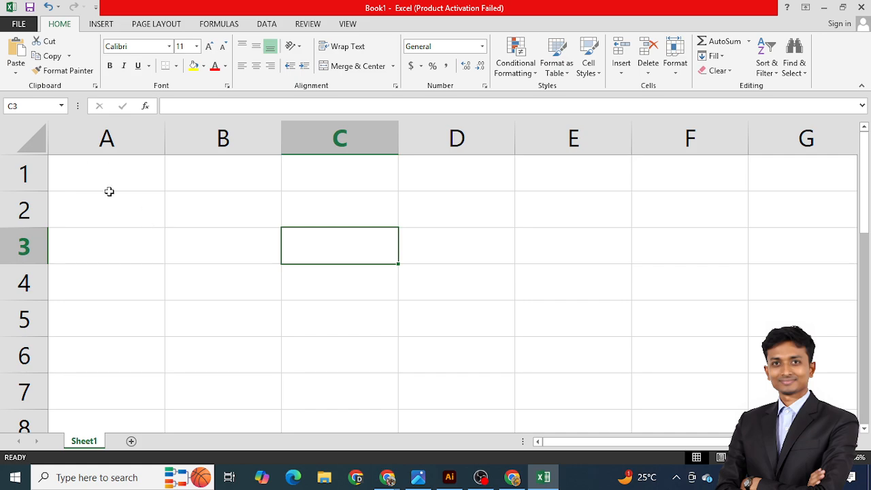
left_click(107, 170)
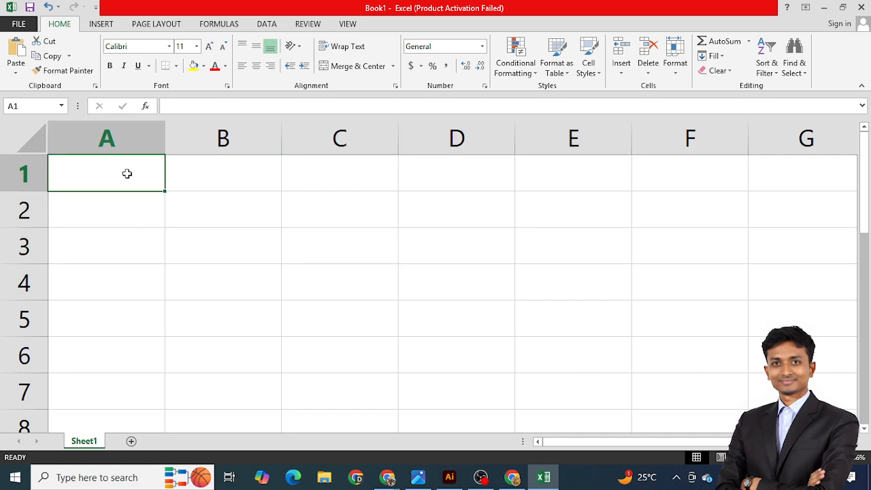
left_click(258, 259)
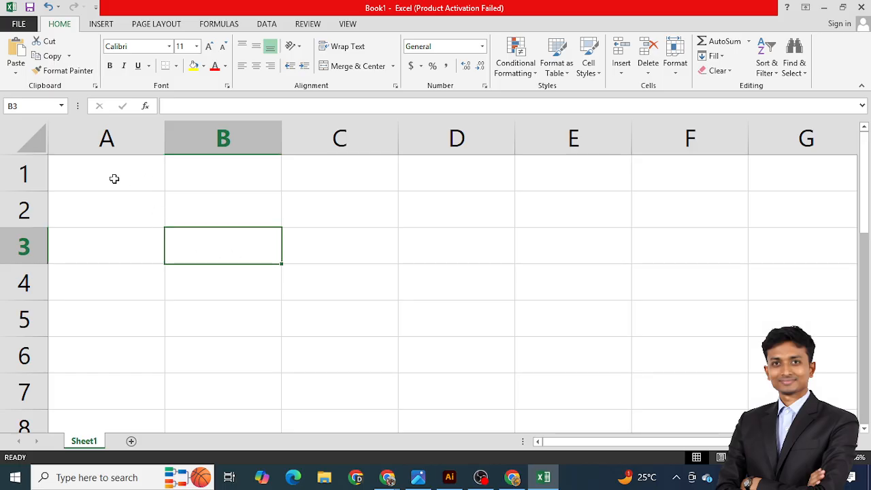
Step: Apply All Borders to the range A1:F6 to form the table grid
left_click_drag(76, 175, 657, 370)
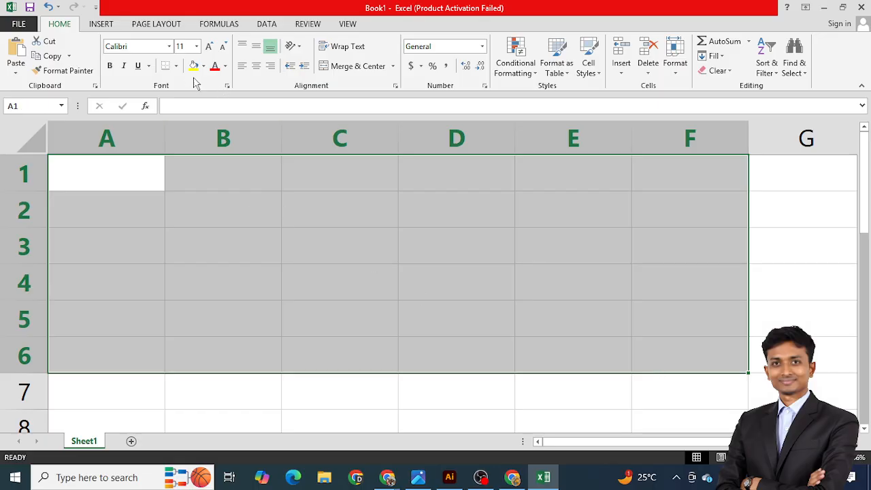
left_click(176, 66)
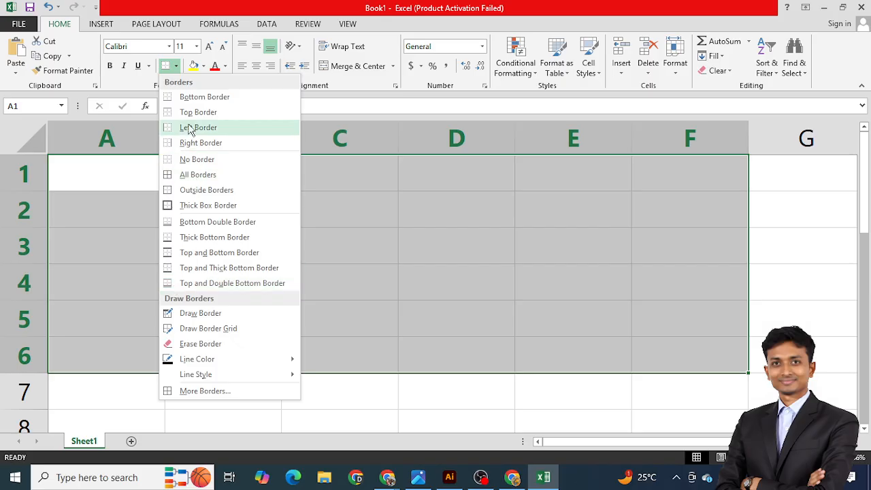
left_click(189, 177)
left_click(196, 214)
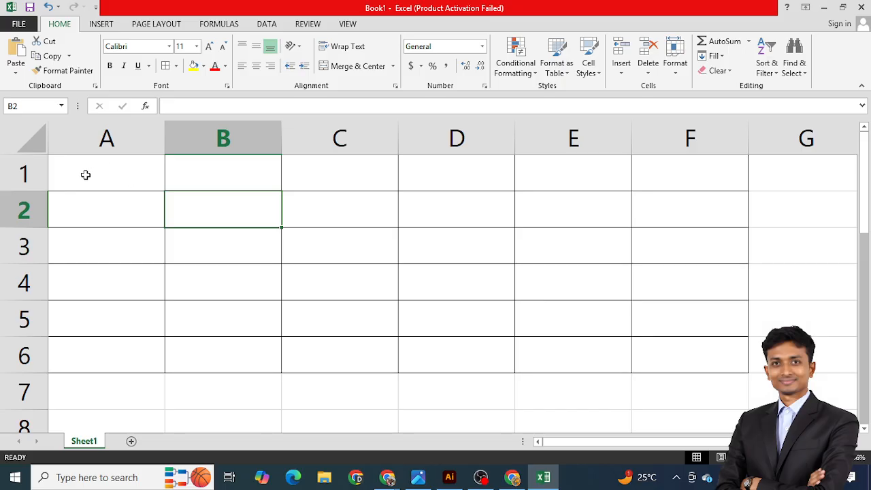
Step: Fill the header row cells A1:F1 with the standard yellow colour
left_click_drag(85, 175, 662, 172)
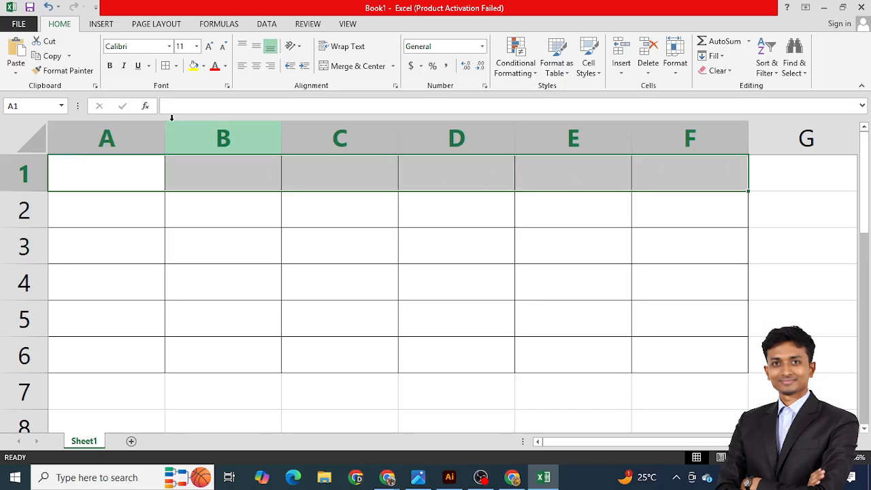
left_click(204, 66)
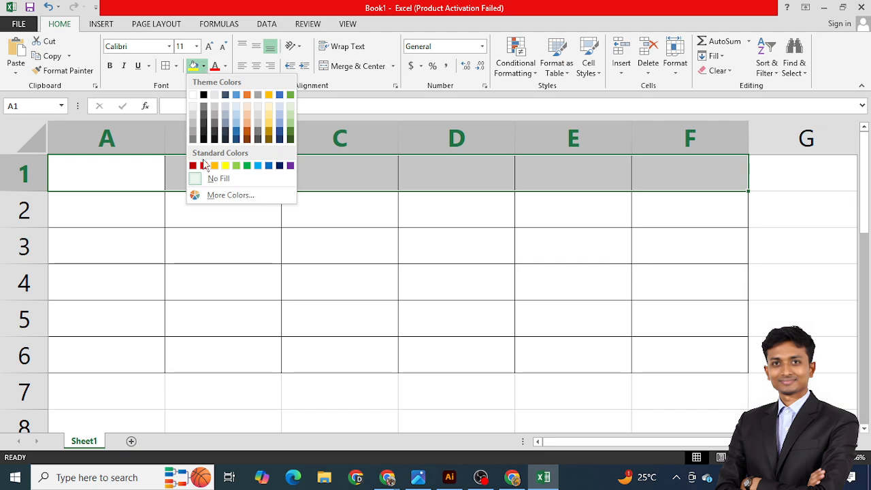
left_click(225, 167)
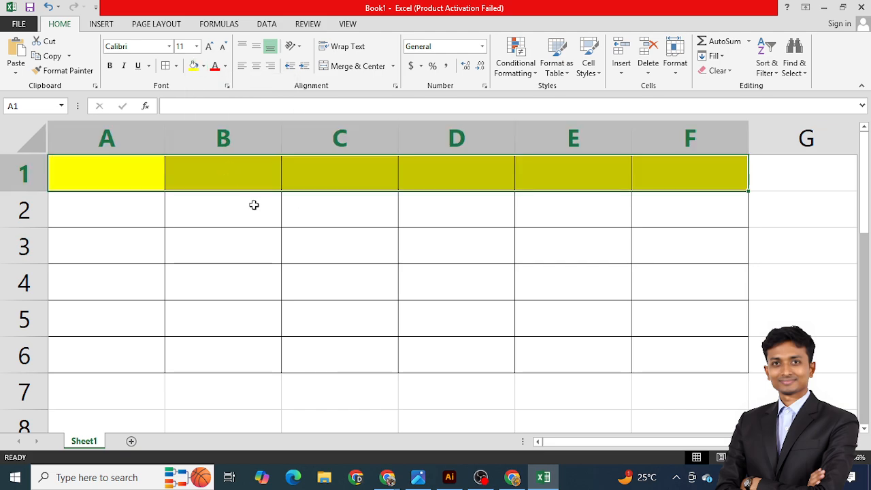
left_click(252, 225)
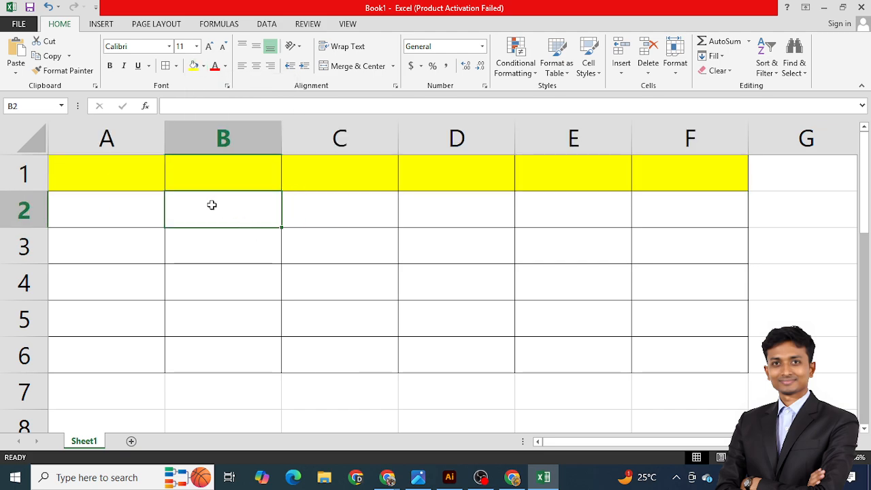
Step: Enter the header "Roll" in cell A1
left_click(119, 173)
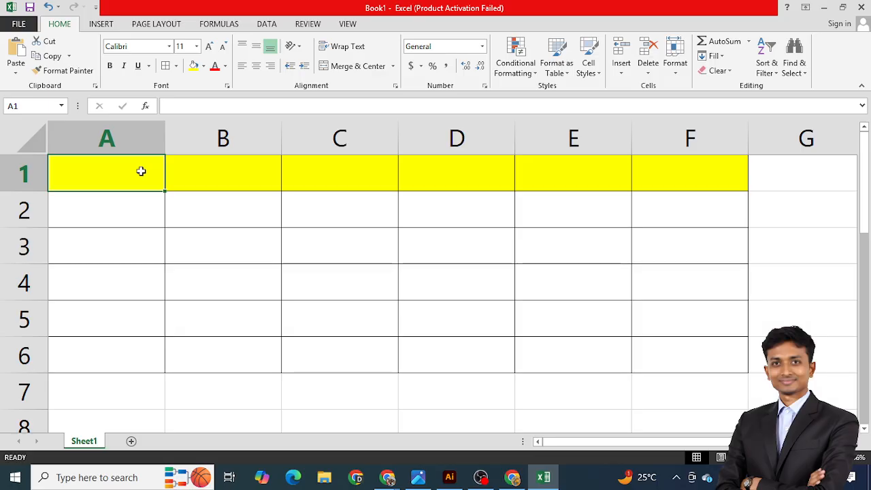
type("Roll")
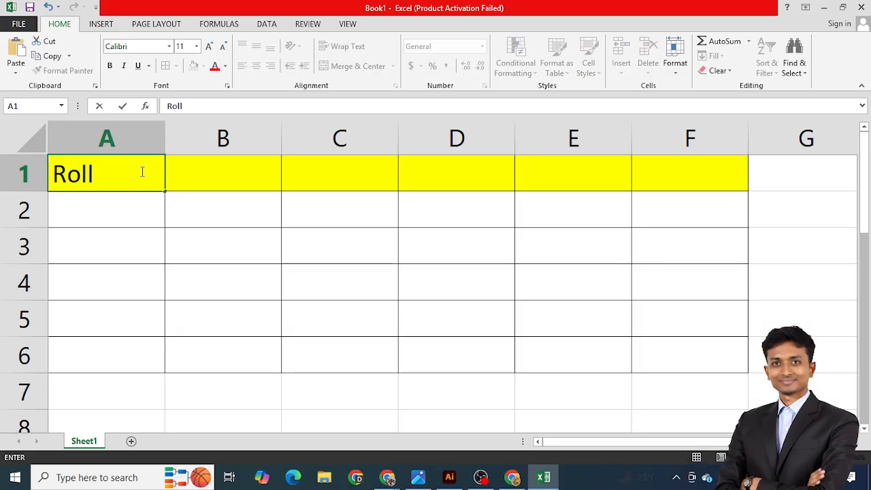
left_click(204, 279)
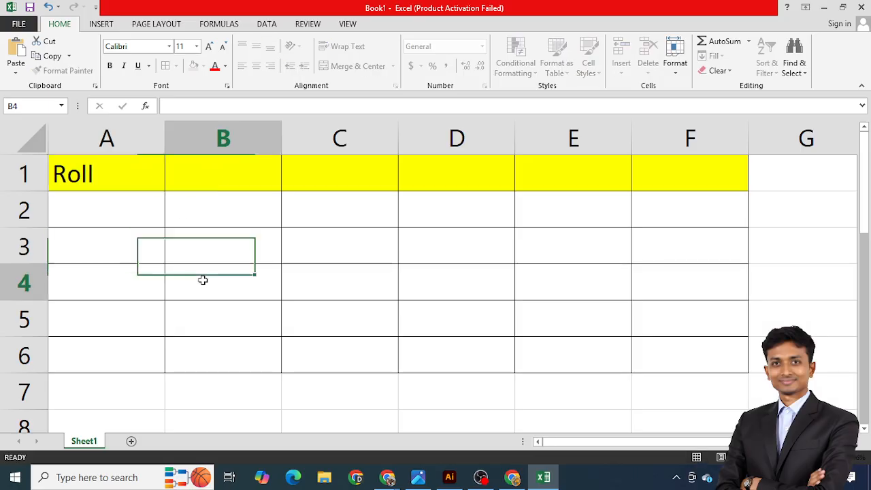
Step: Try making row 1 about twice as tall, and undo the height change
left_click(116, 186)
left_click_drag(20, 191, 22, 227)
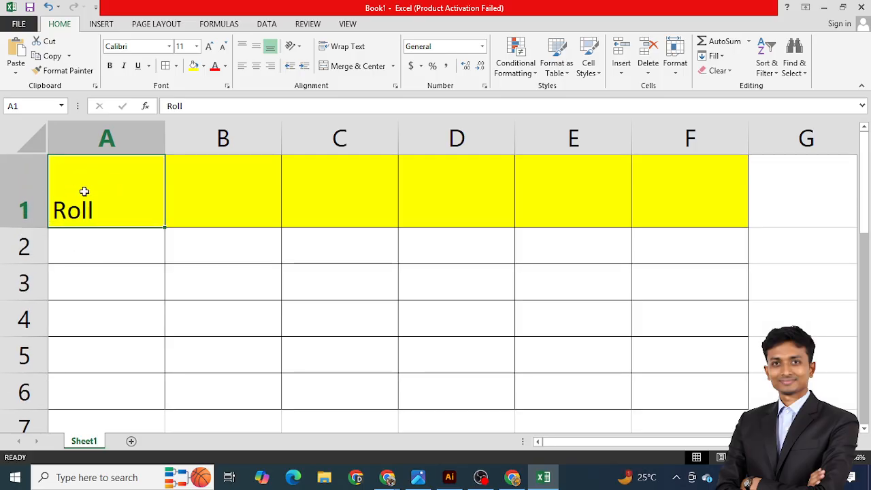
key("ctrl+z")
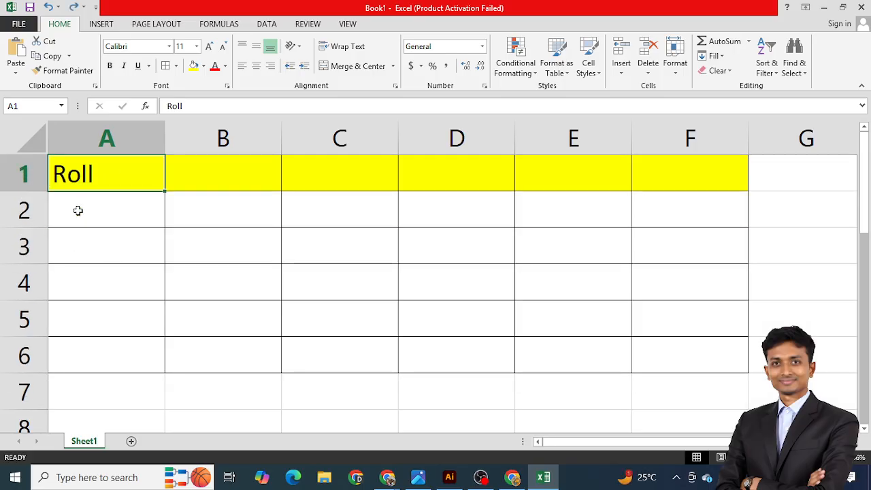
Step: Extend the header in cell A1 to read "Student Roll"
double_click(59, 174)
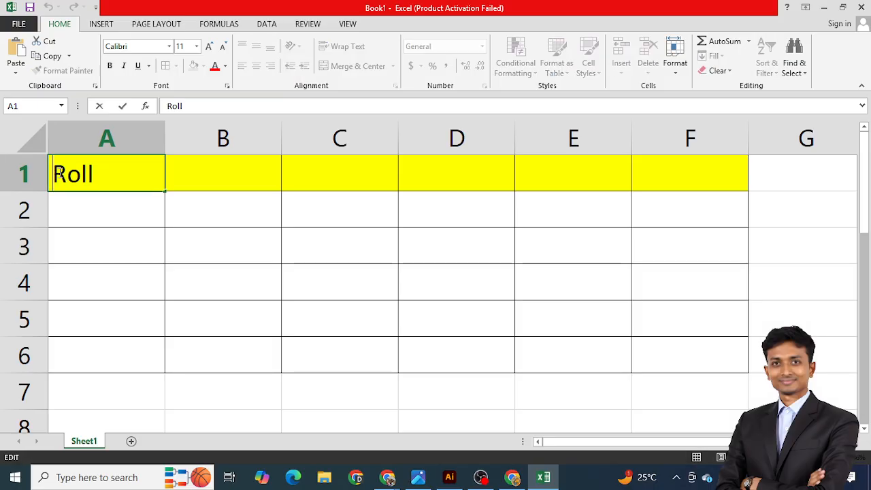
type("Sr")
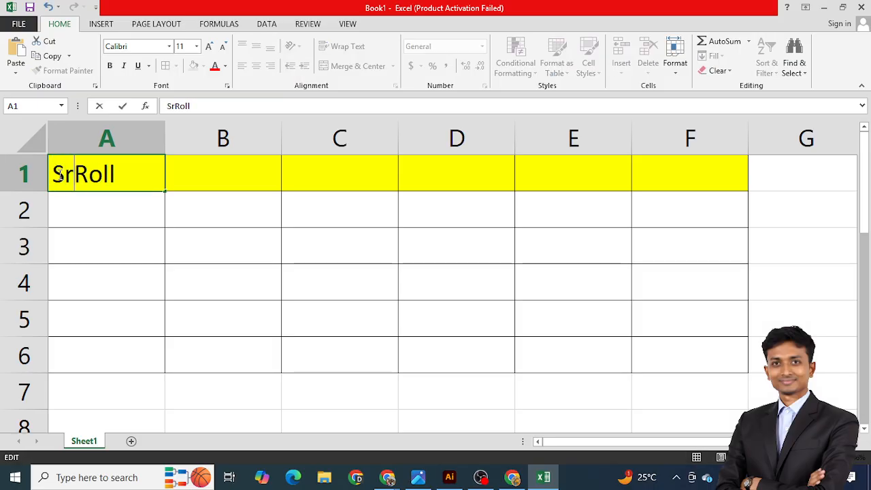
key("BackSpace")
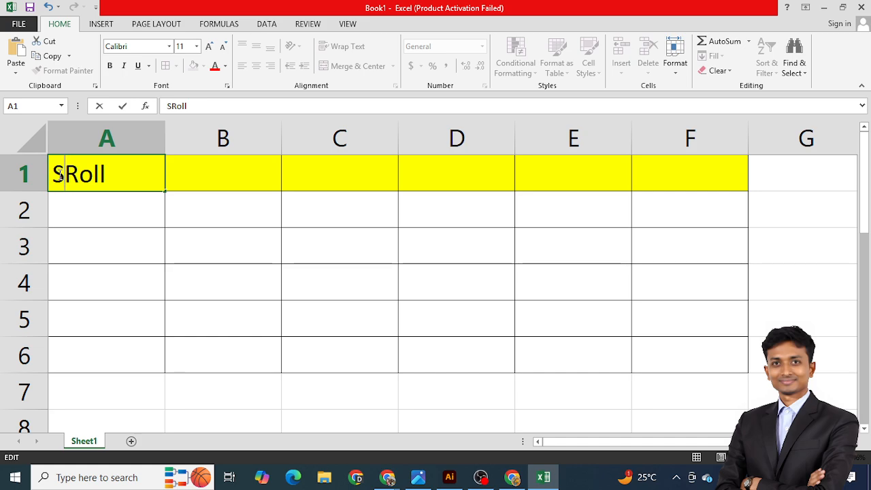
type("t")
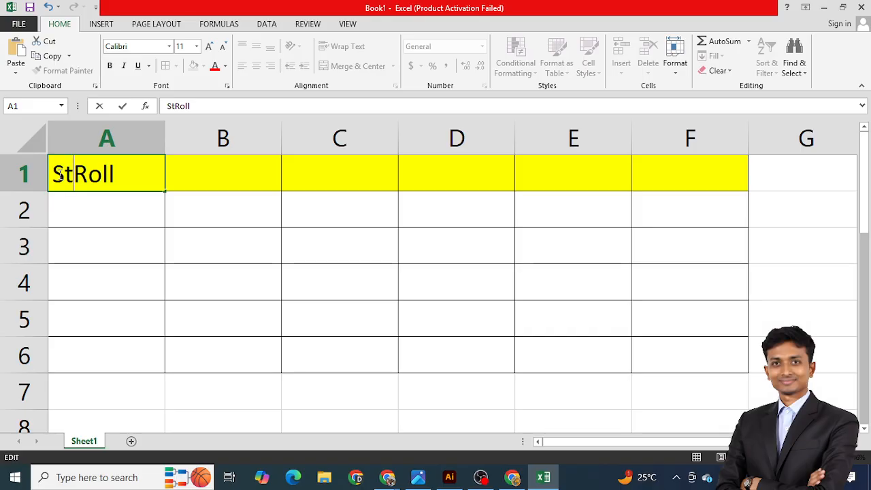
type("uden")
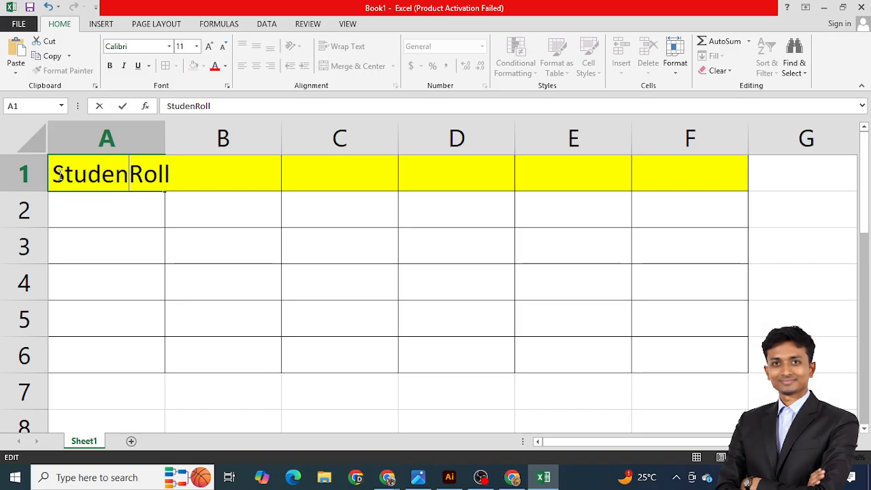
type("t")
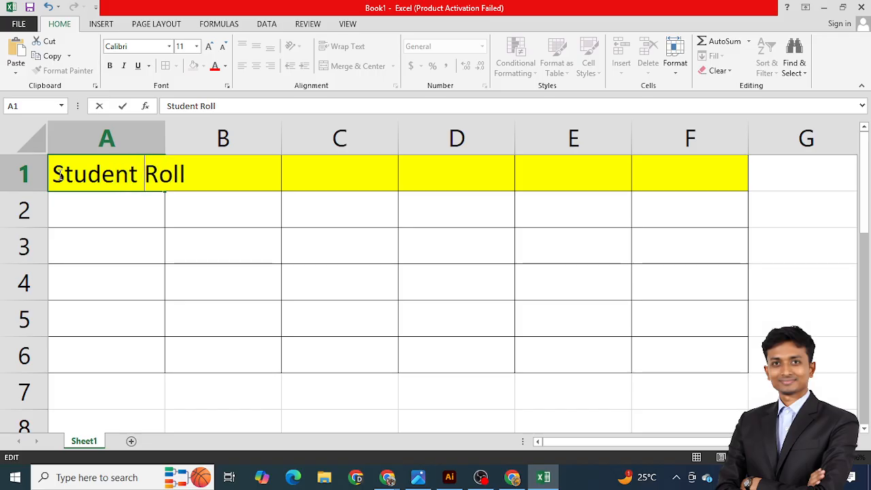
left_click(175, 241)
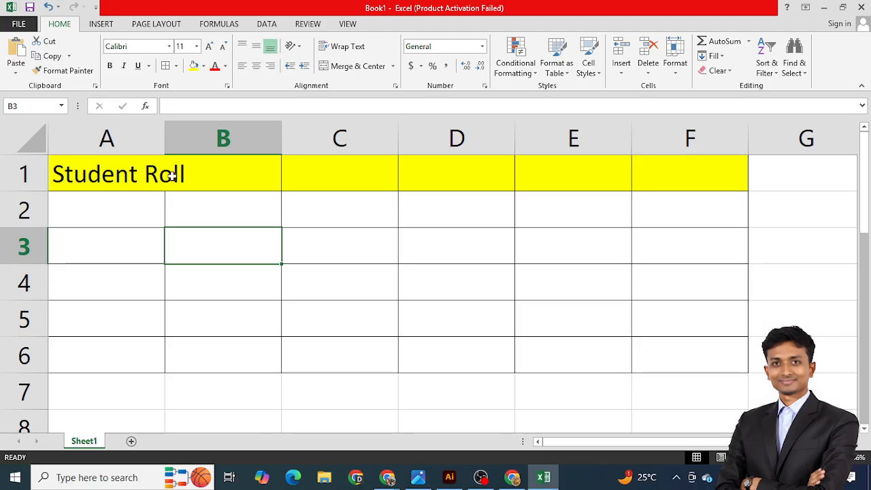
Step: AutoFit the width of column A to the header text in A1
left_click(145, 175)
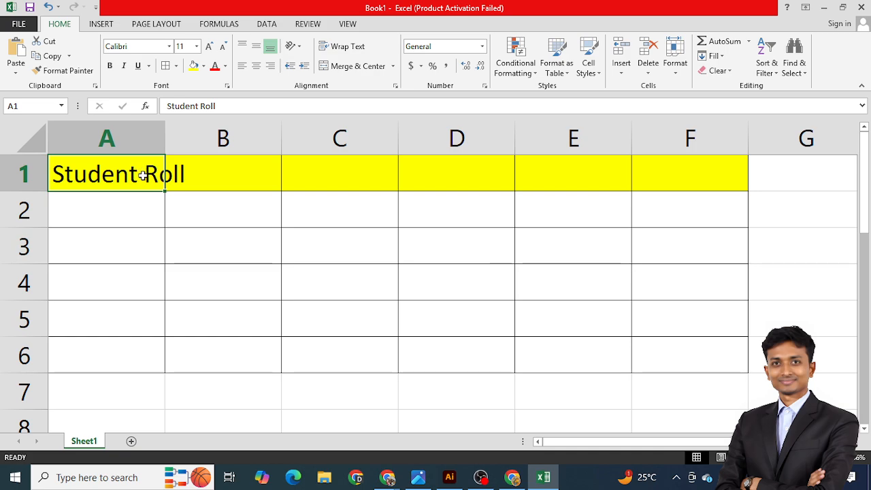
left_click(177, 231)
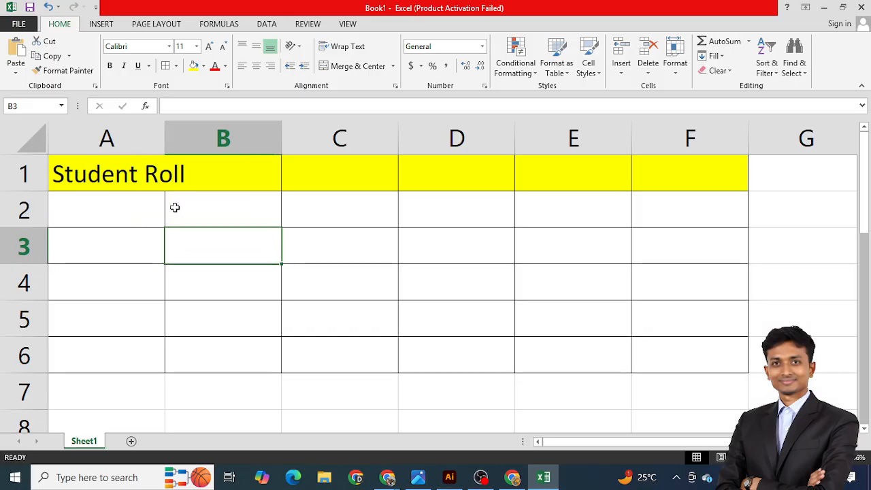
double_click(165, 129)
left_click(129, 177)
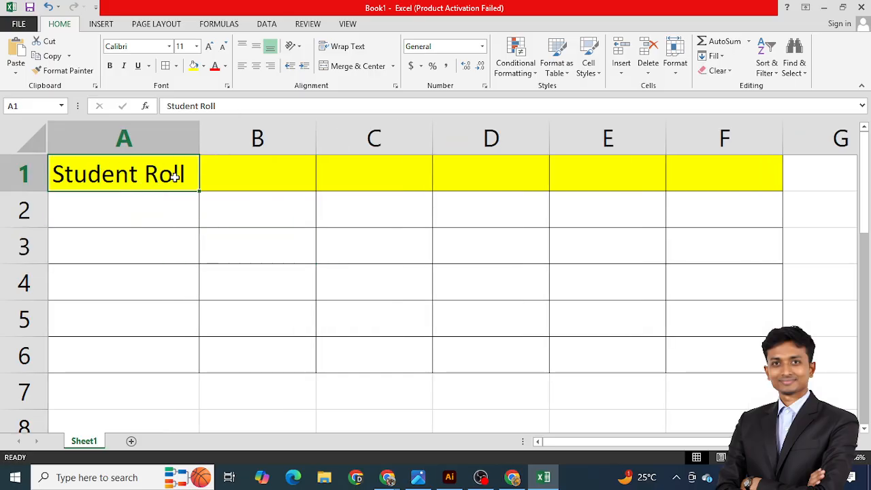
Step: Try splitting the header in cell A1 into two lines before "Roll", and undo the split
double_click(139, 176)
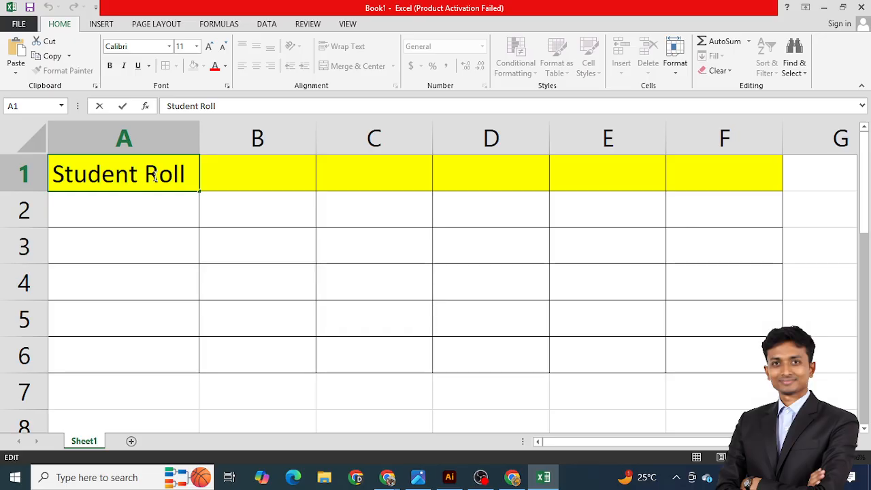
left_click(151, 175)
key("alt+Return")
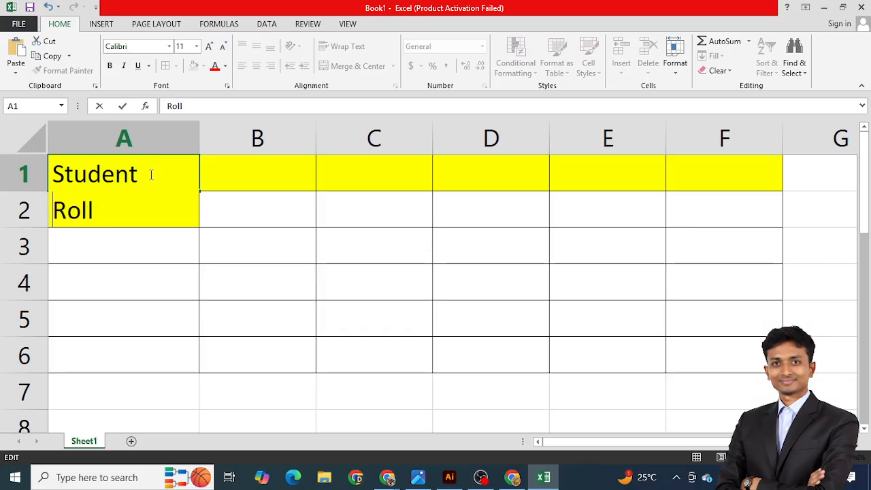
left_click_drag(211, 256, 211, 258)
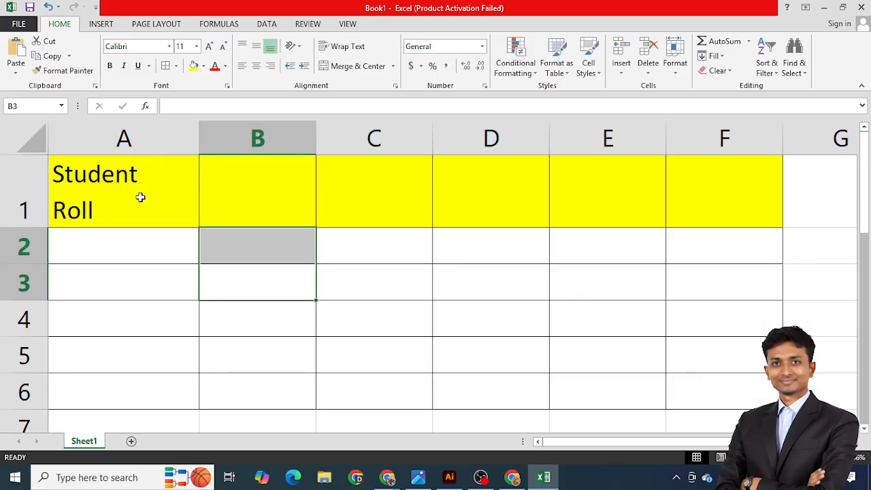
key("ctrl+z")
Step: Insert a line break before "Roll" in the A1 header and make row 1 nearly twice as tall
double_click(146, 174)
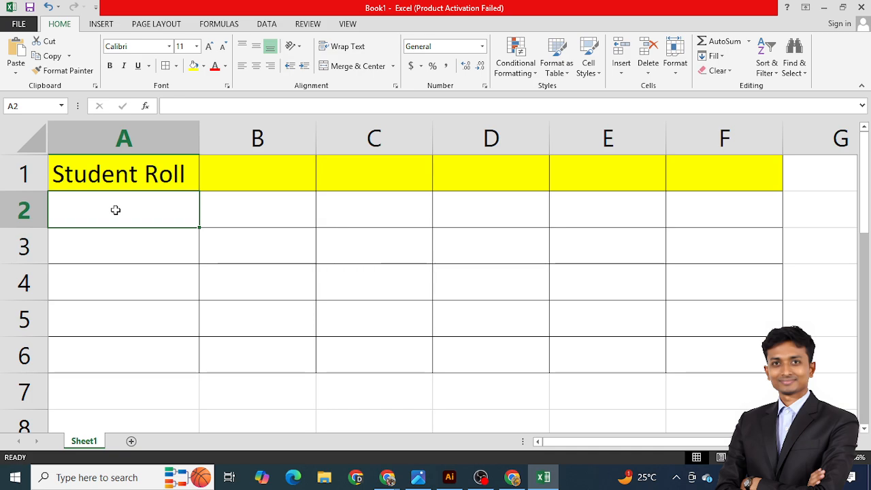
double_click(116, 172)
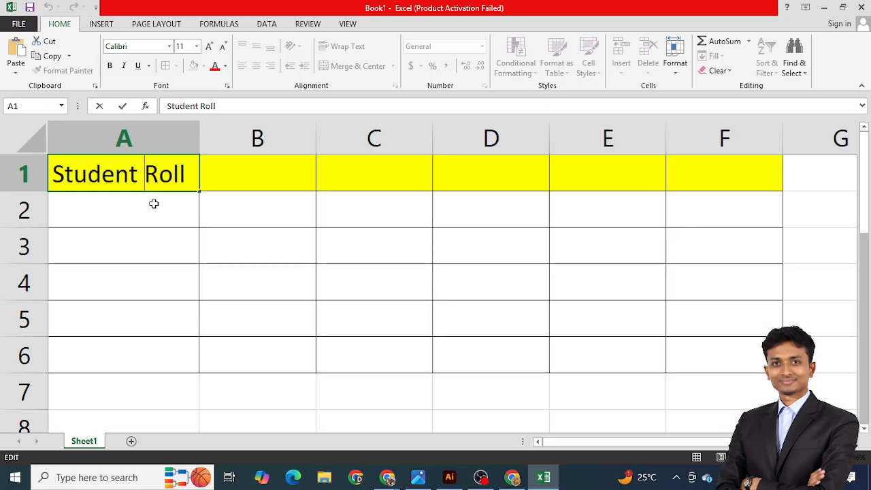
key("alt+Return")
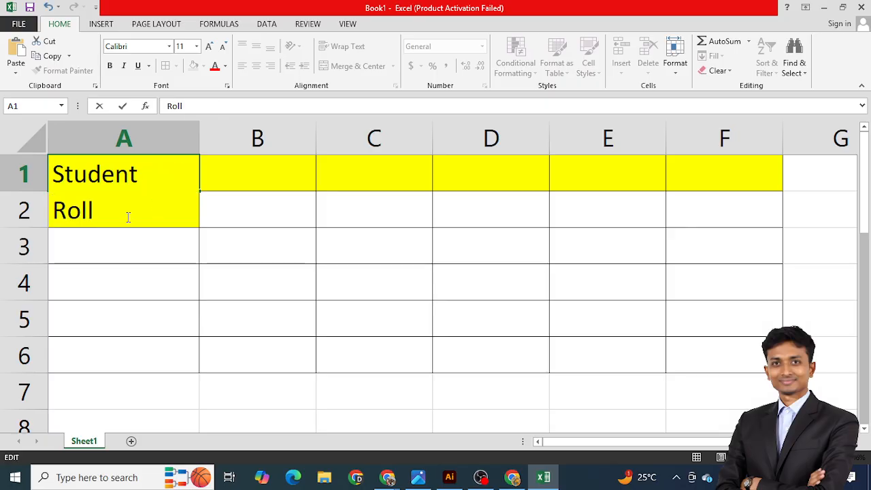
left_click(187, 259)
left_click(107, 191)
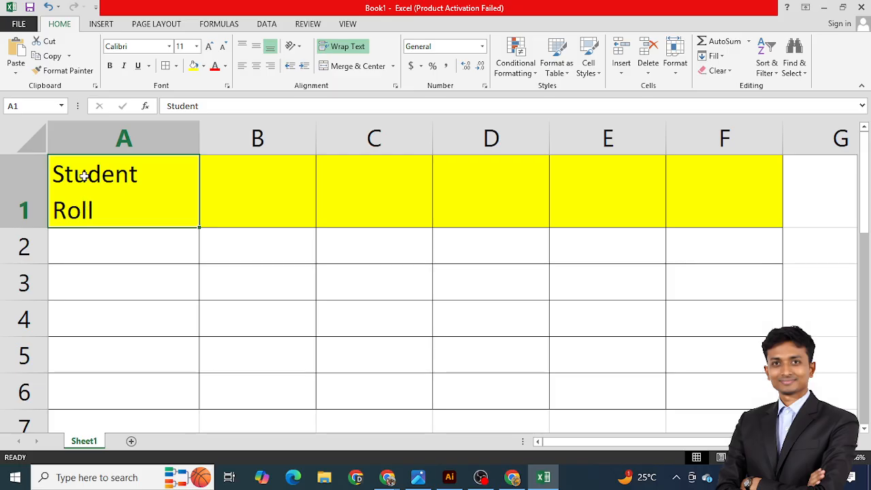
left_click_drag(25, 227, 27, 285)
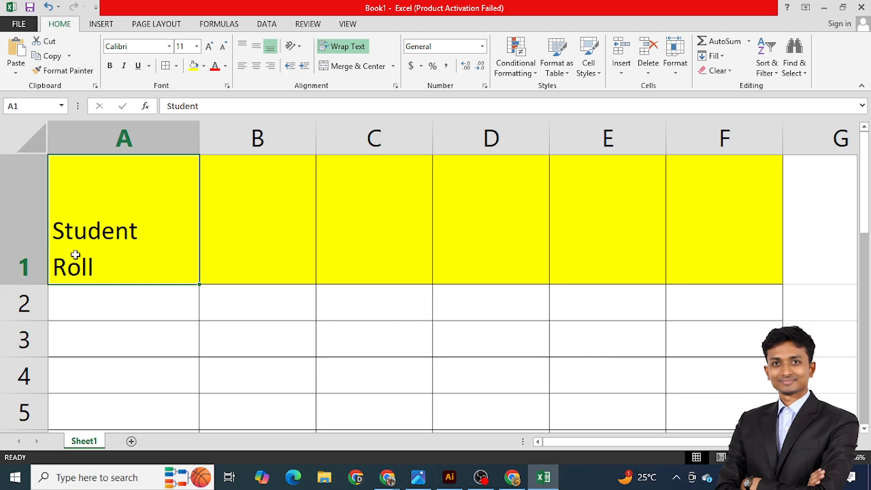
Step: Outline the Alignment group's label and its vertical and horizontal alignment options in red on a screen capture, and discard the capture
key("Print")
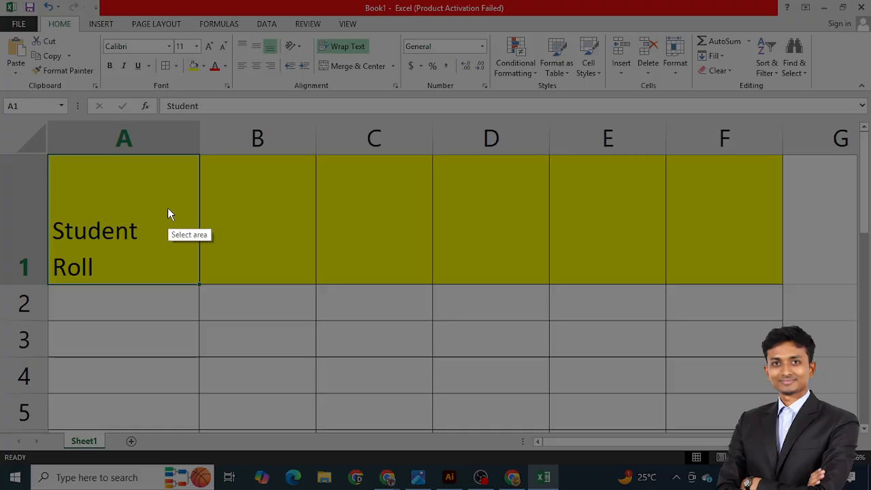
left_click_drag(1, 8, 534, 72)
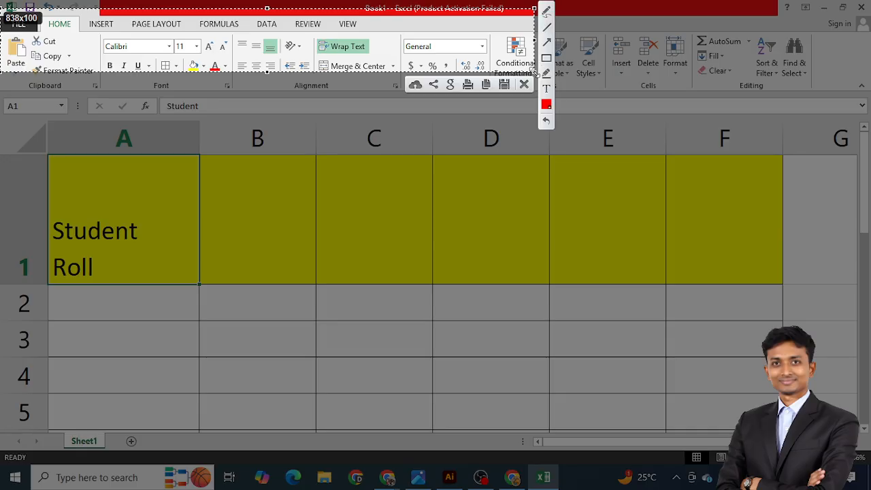
key("ctrl+c")
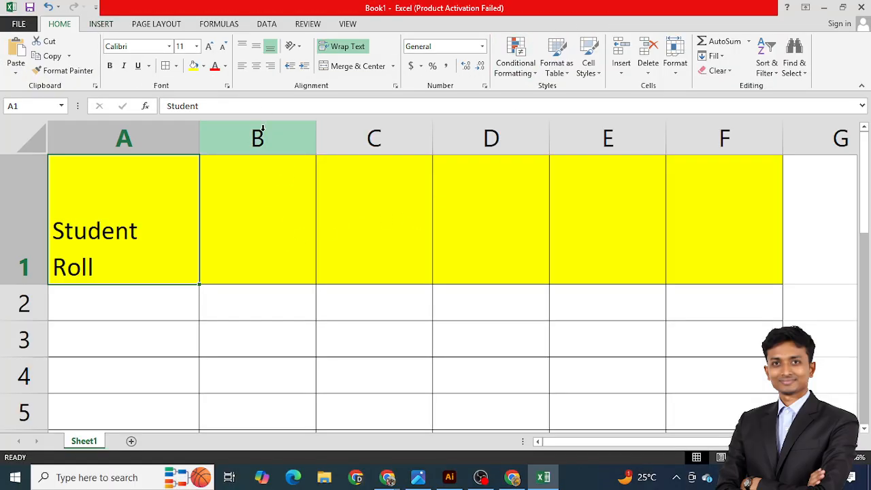
key("F1")
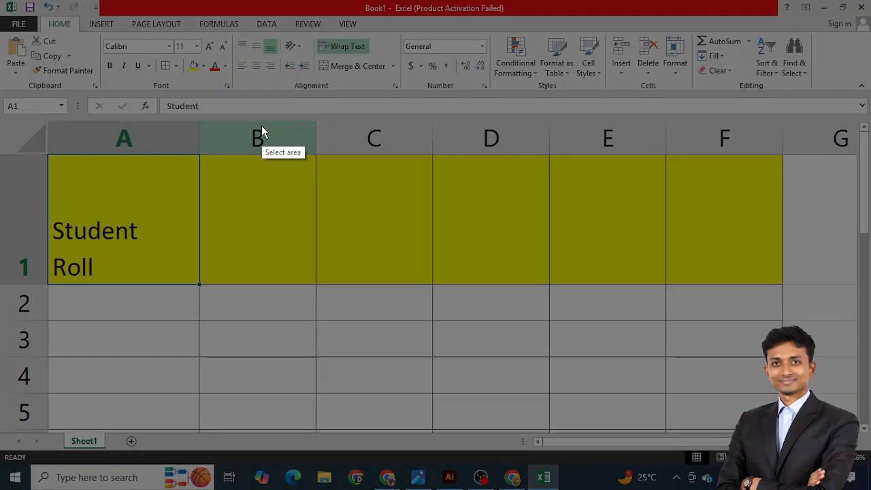
mouse_move(225, 32)
left_mouse_down()
mouse_move(360, 98)
mouse_move(406, 99)
left_mouse_up()
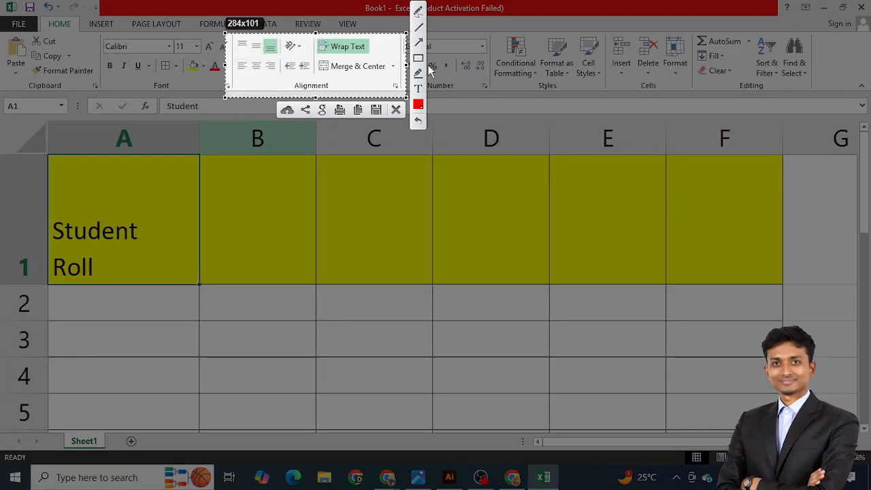
left_click_drag(288, 79, 339, 94)
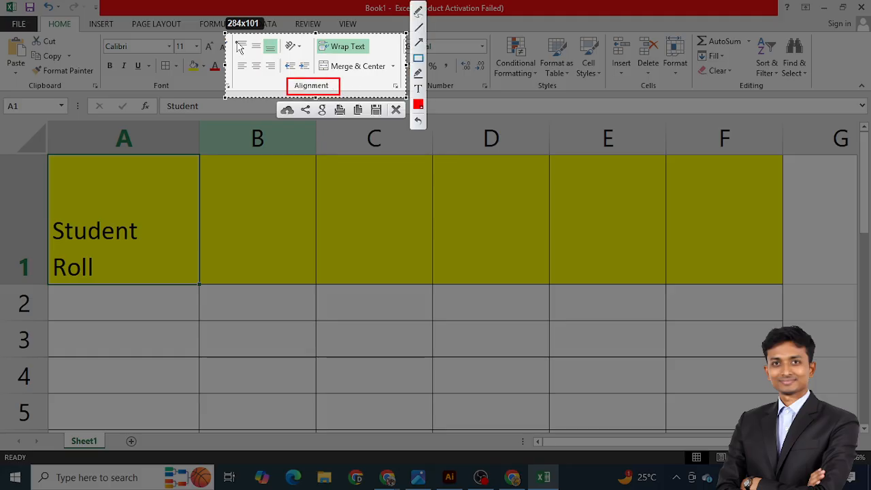
left_click_drag(231, 39, 289, 57)
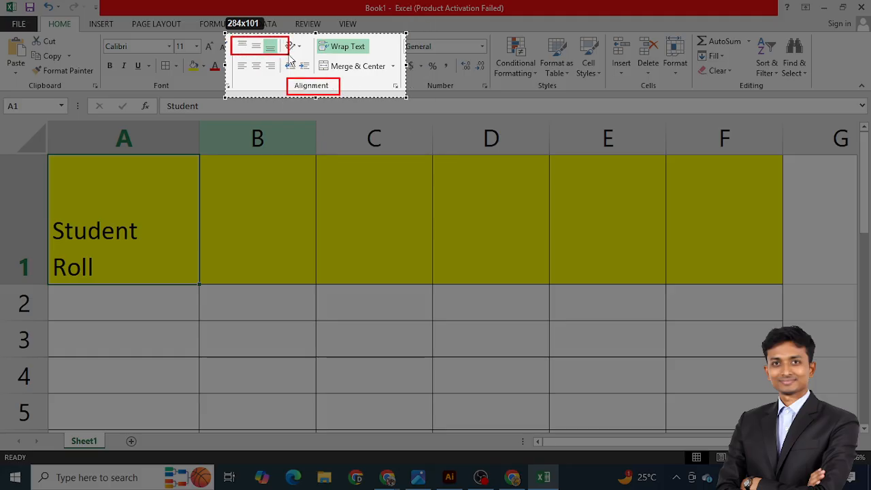
mouse_move(234, 37)
left_mouse_down()
mouse_move(251, 53)
mouse_move(274, 48)
mouse_move(284, 71)
left_mouse_up()
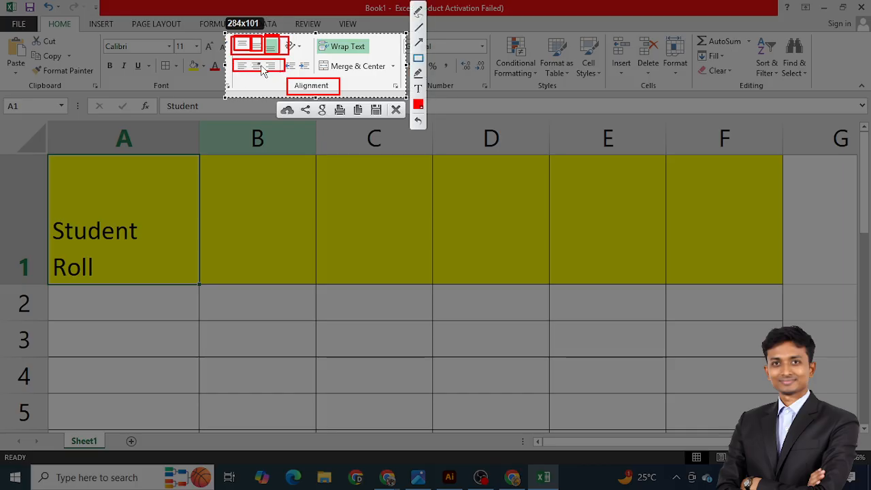
left_click(396, 110)
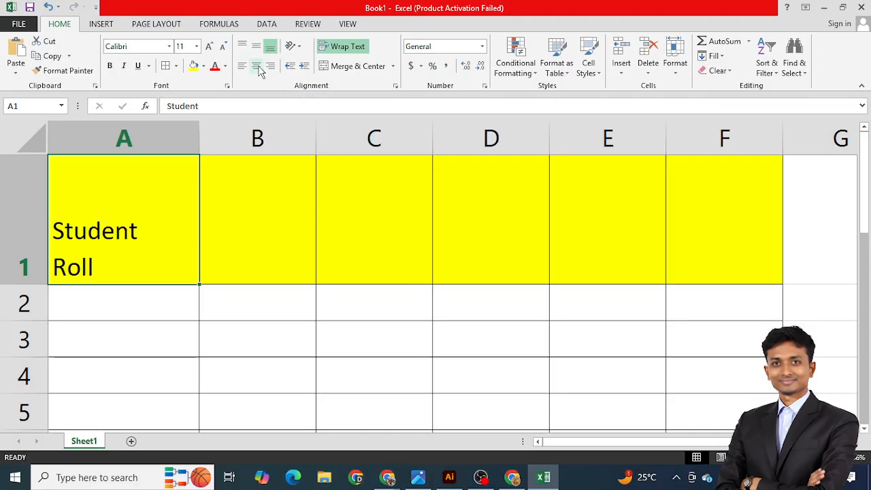
Step: Try top, middle and bottom vertical alignment on the header in cell A1
left_click(243, 46)
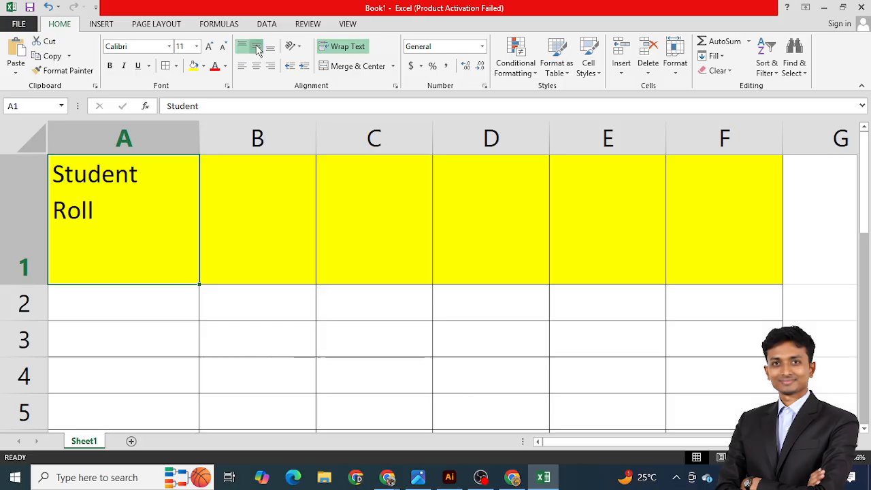
left_click(257, 48)
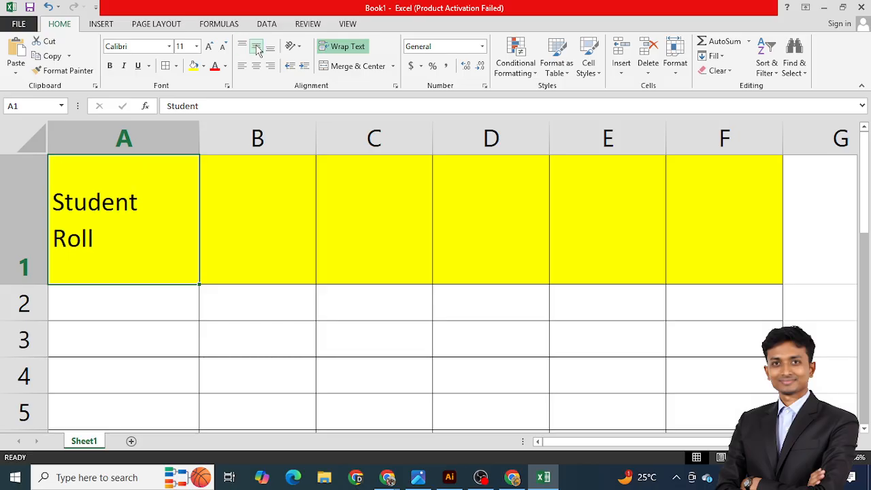
left_click(269, 47)
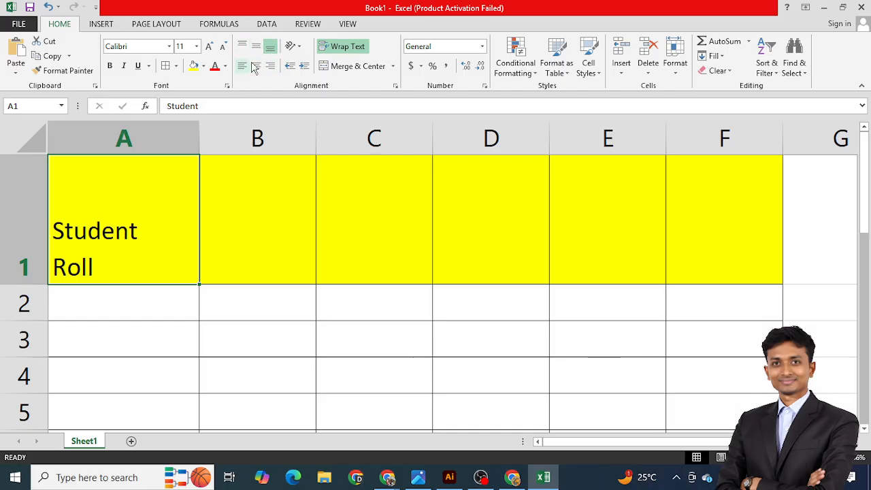
Step: Centre the A1 header vertically and horizontally, trying left and right alignment as well, and reduce row 1 to just fit the two-line header
left_click(257, 68)
left_click(256, 49)
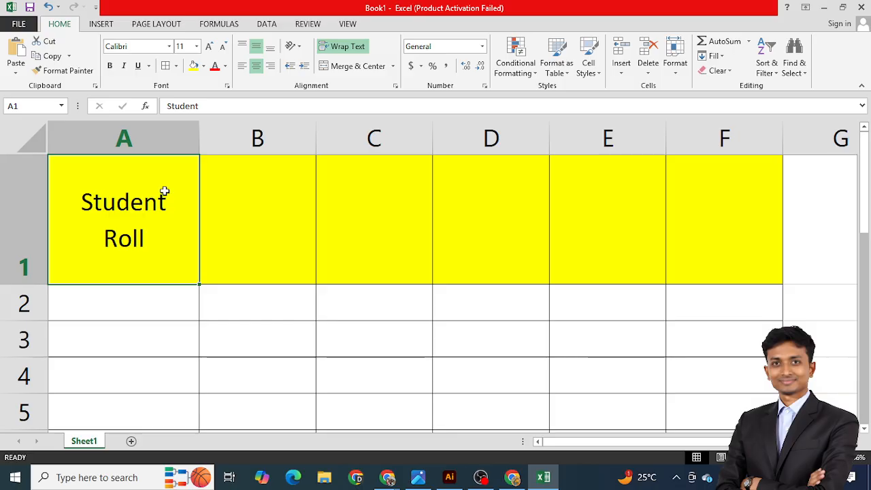
left_click(242, 66)
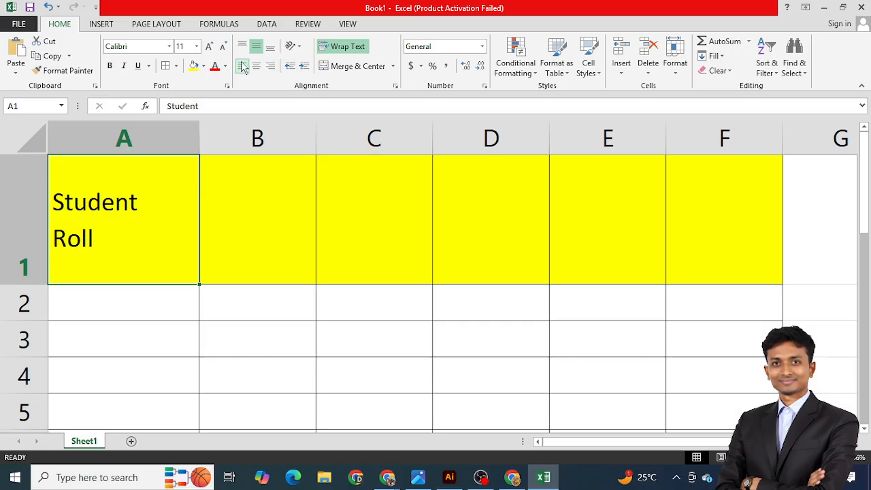
left_click(271, 68)
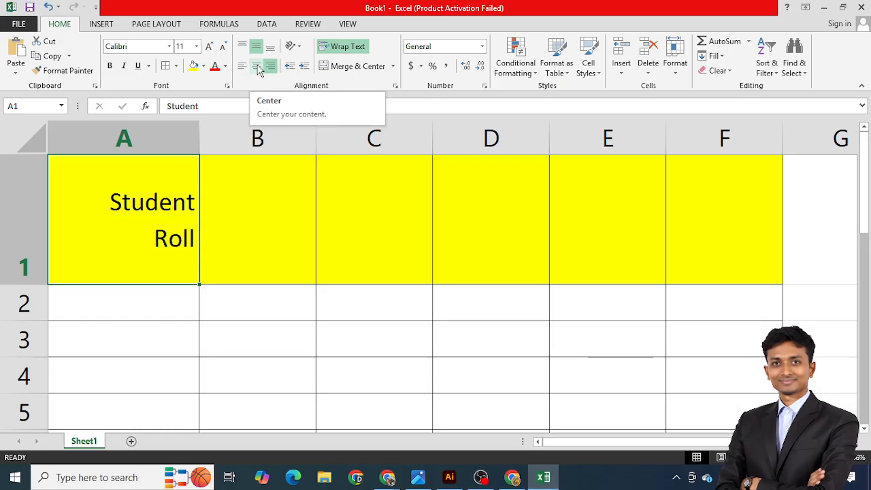
left_click(258, 69)
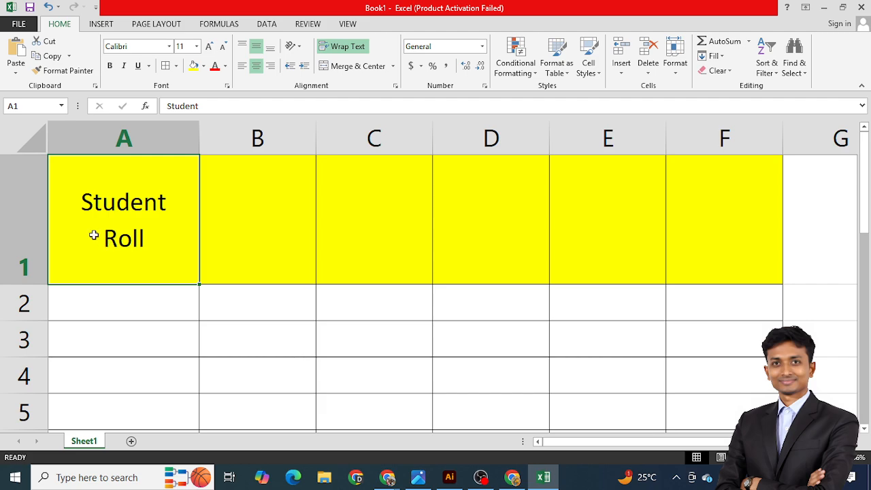
left_click_drag(31, 286, 31, 235)
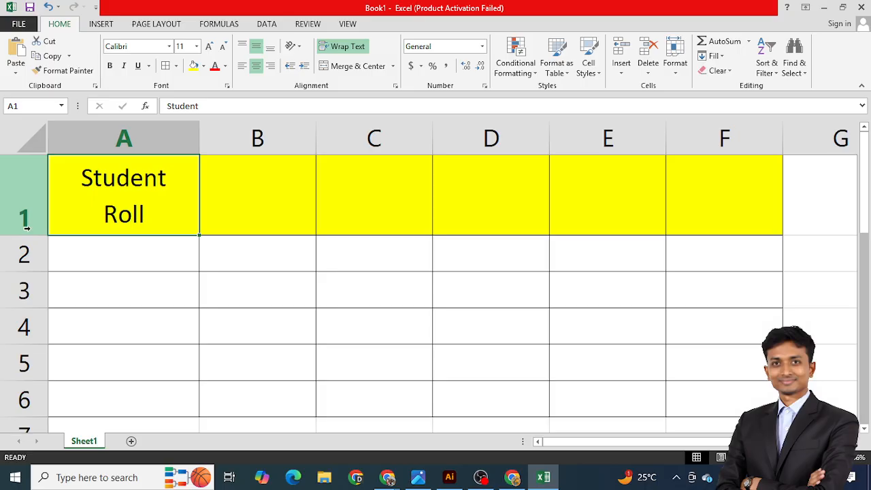
Step: Enter the header "adess" in cell B1
left_click(254, 202)
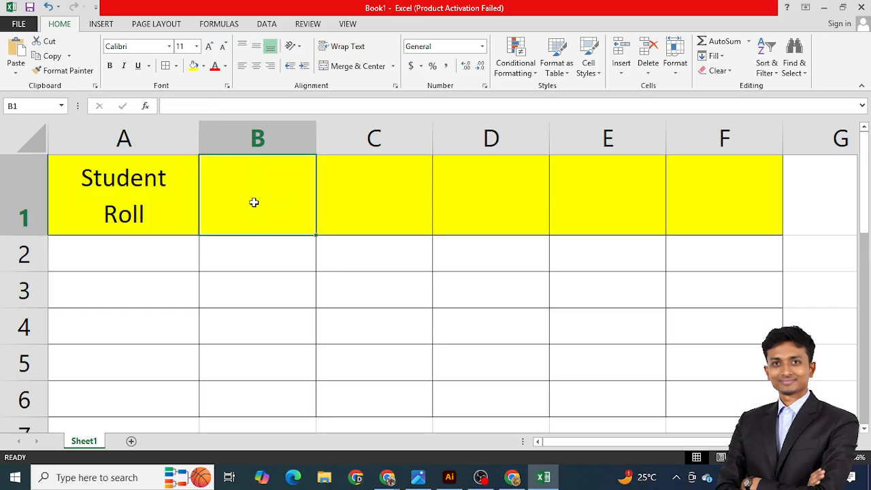
type("adess")
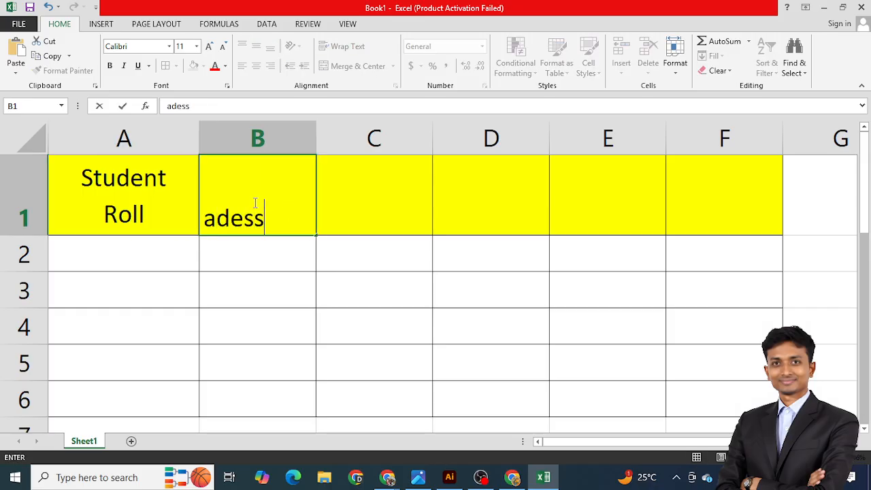
left_click(330, 257)
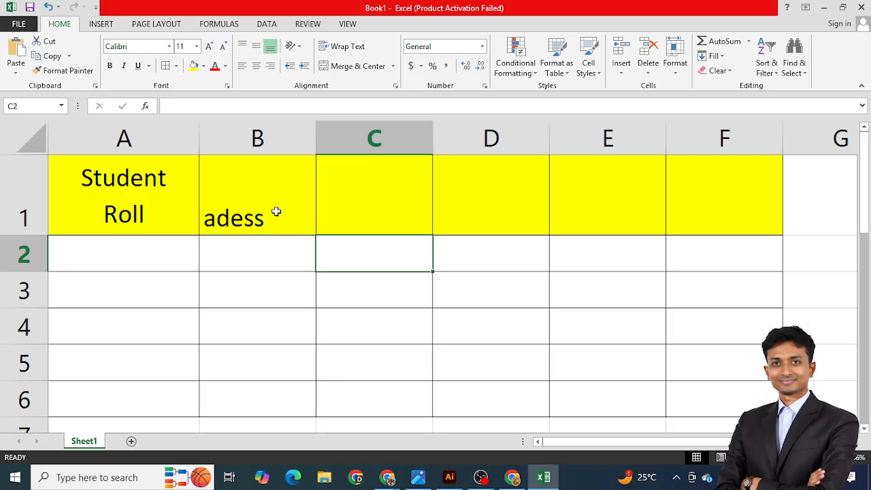
left_click(261, 206)
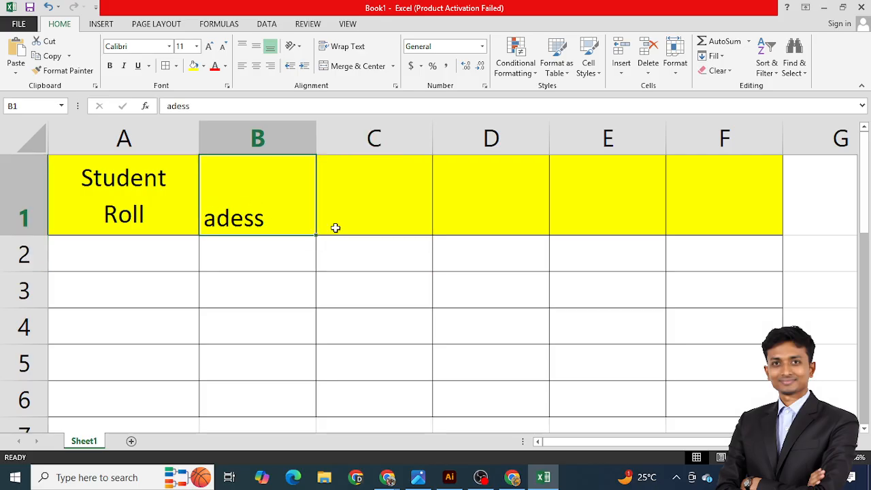
Step: Centre the header cells A1 to F1 both horizontally and vertically
left_click_drag(96, 199, 712, 189)
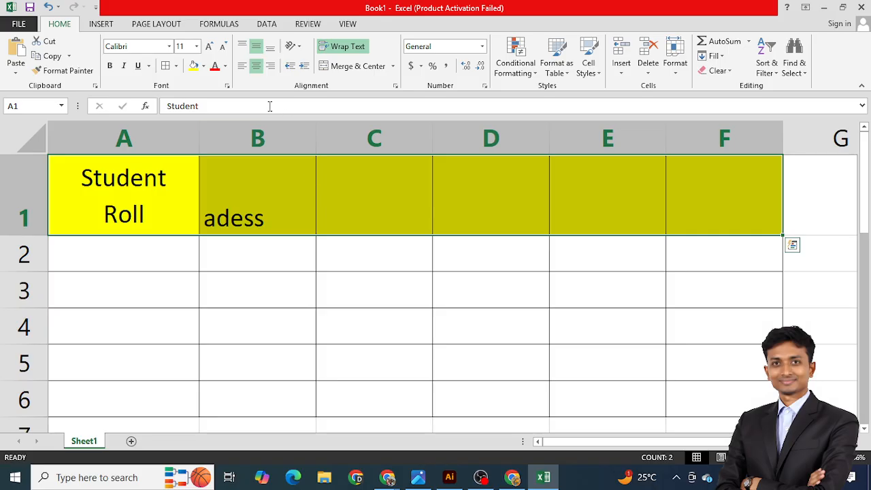
left_click(256, 66)
left_click(270, 46)
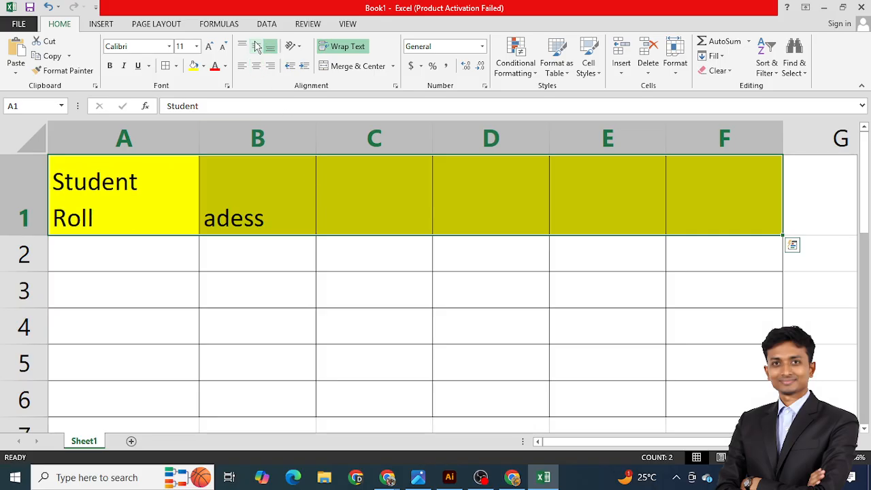
left_click(256, 66)
left_click(256, 46)
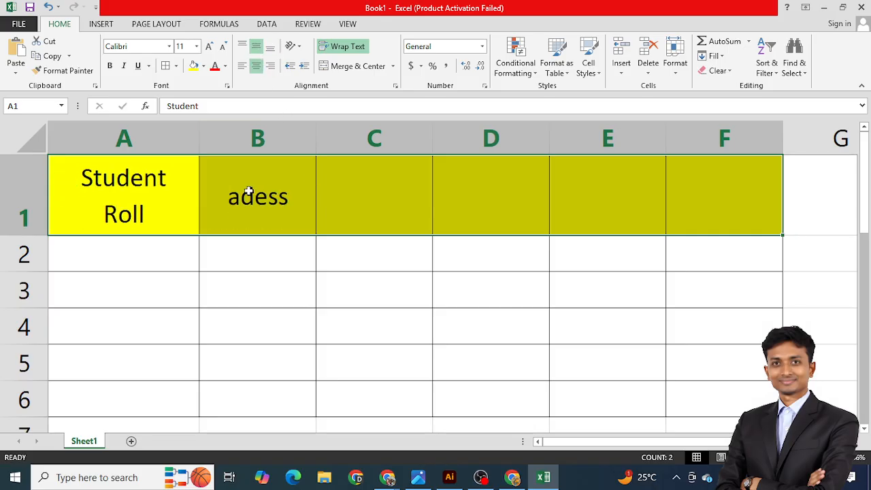
Step: Enter the header "number" in cell C1
left_click(239, 190)
left_click(356, 194)
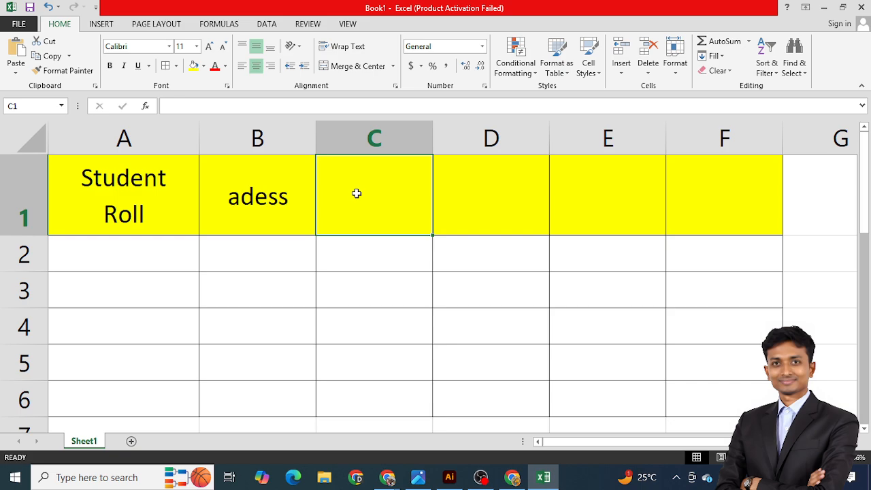
type("m")
key("BackSpace")
type("n")
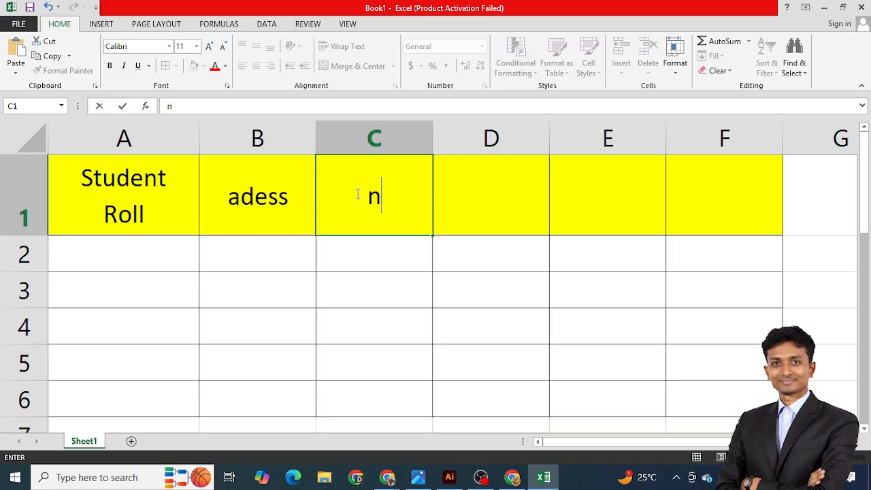
type("umber")
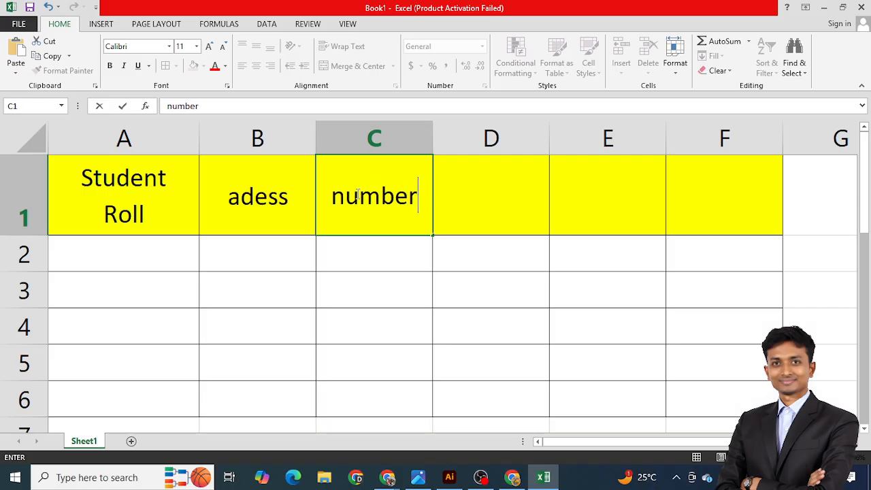
left_click(518, 286)
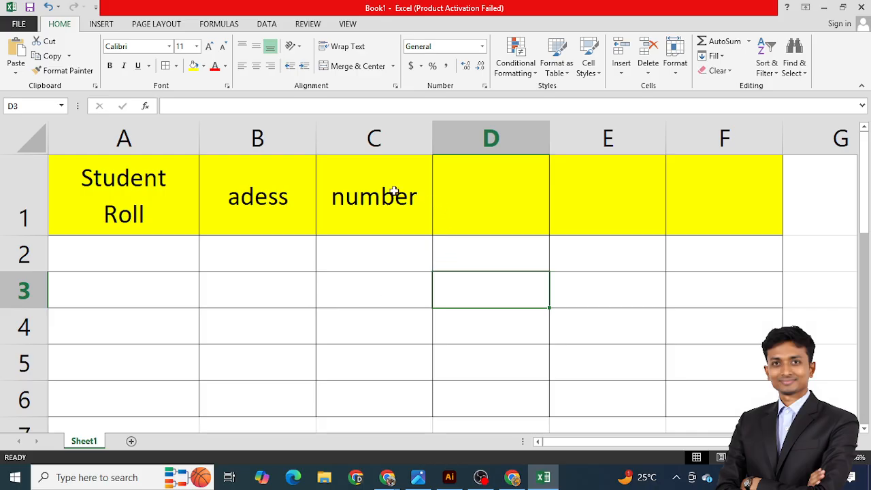
Step: Try the Vertical Text orientation on the C1 header, with text wrapping switched on and off again
left_click(394, 193)
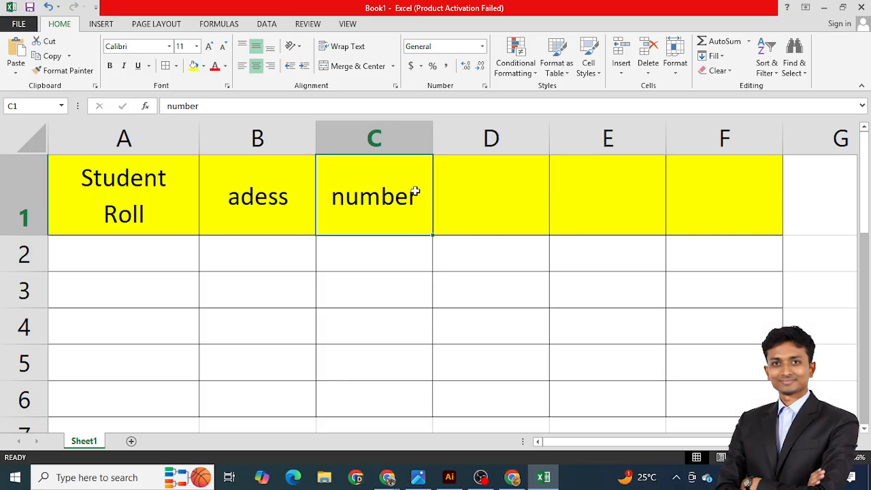
left_click(297, 49)
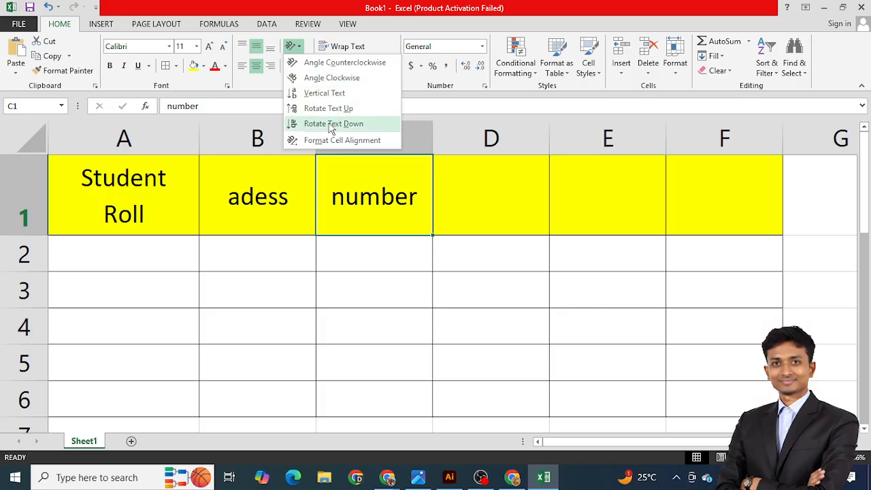
left_click(324, 95)
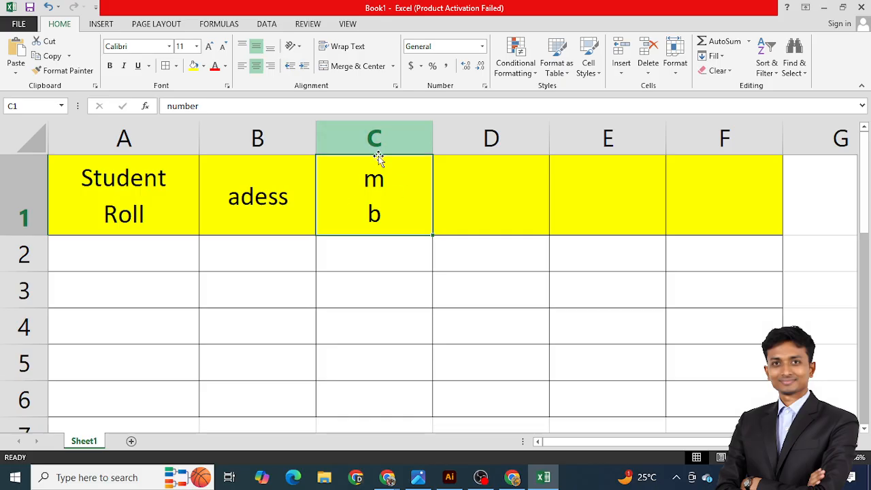
left_click(348, 52)
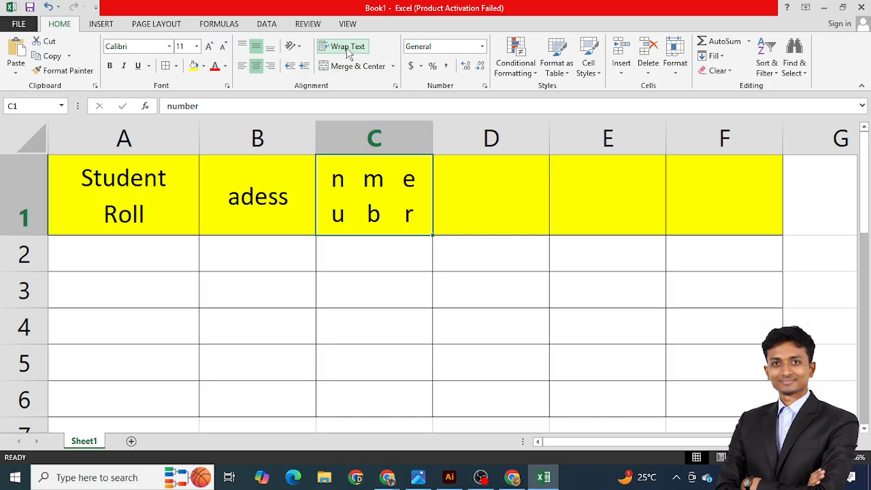
left_click(349, 50)
Step: Set the C1 header's orientation to Angle Counterclockwise
left_click(298, 51)
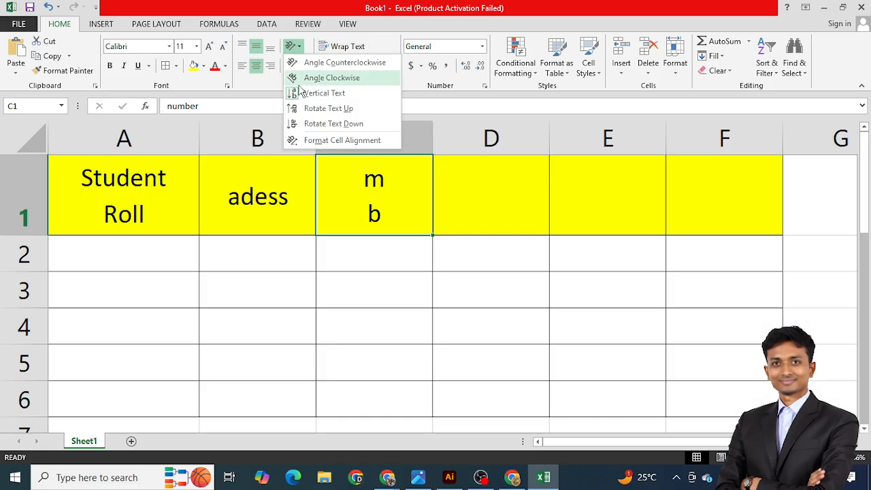
left_click(317, 61)
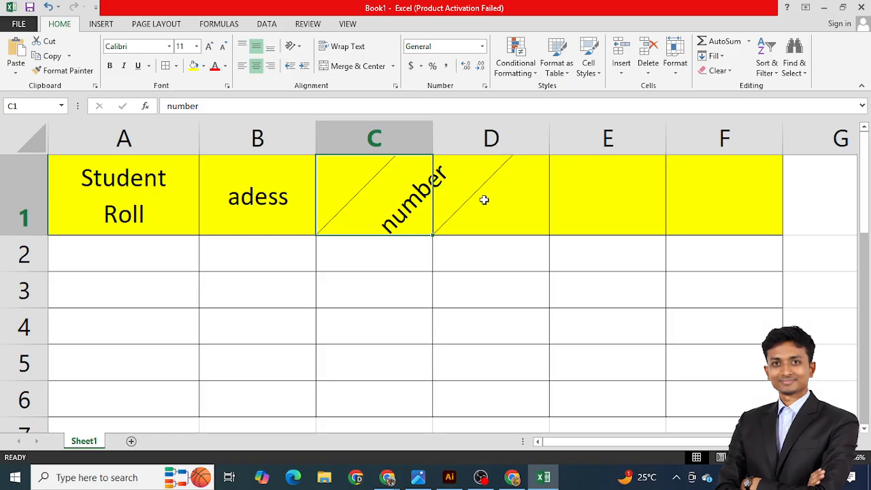
left_click(484, 199)
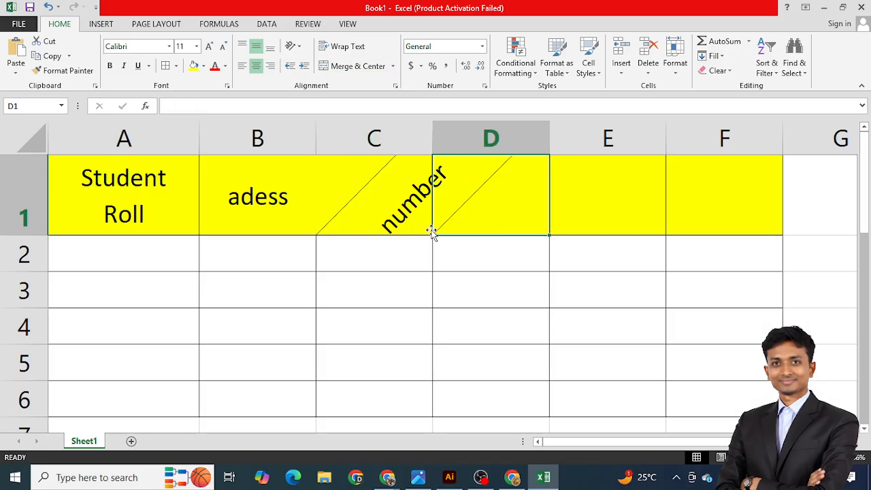
left_click(463, 330)
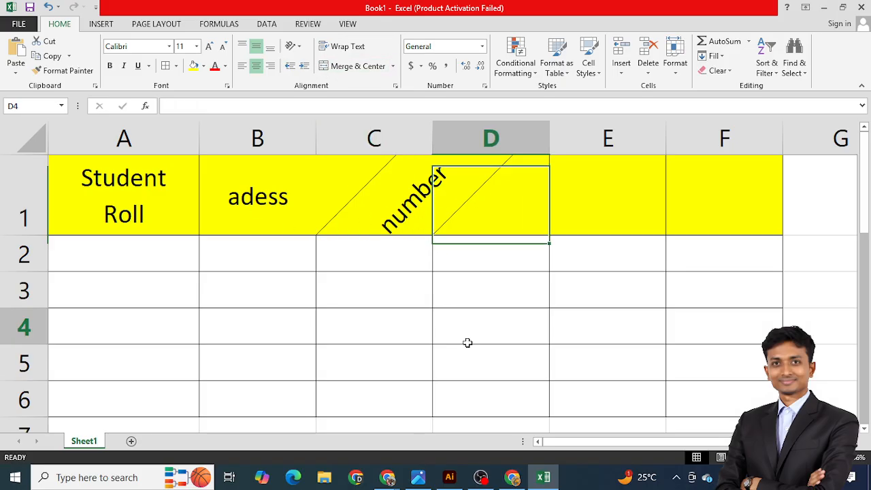
Step: Try the Angle Counterclockwise orientation on the two-line header in cell A1
left_click(130, 206)
left_click(292, 46)
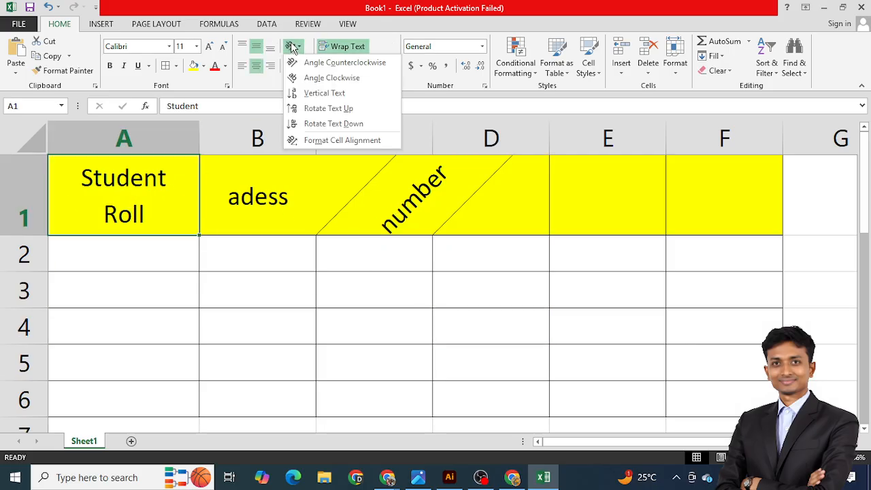
left_click(319, 66)
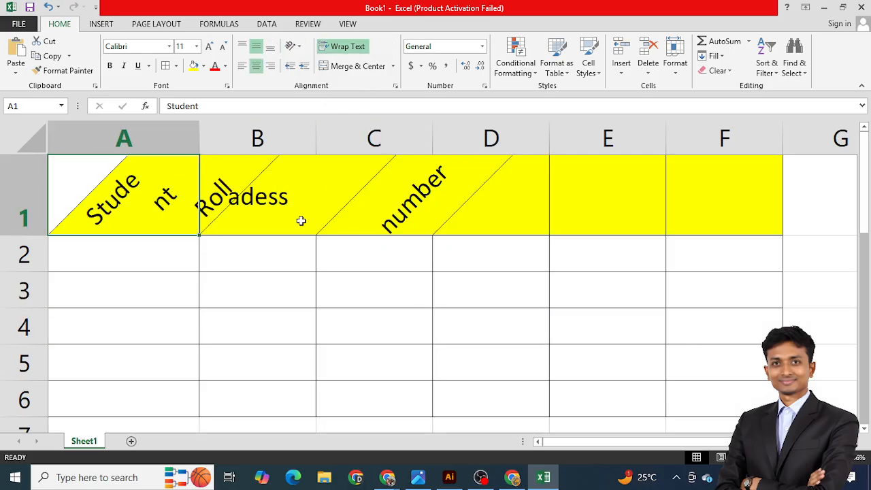
left_click(282, 252)
Step: Try the Angle Counterclockwise orientation on the "adess" header in cell B1
left_click(292, 204)
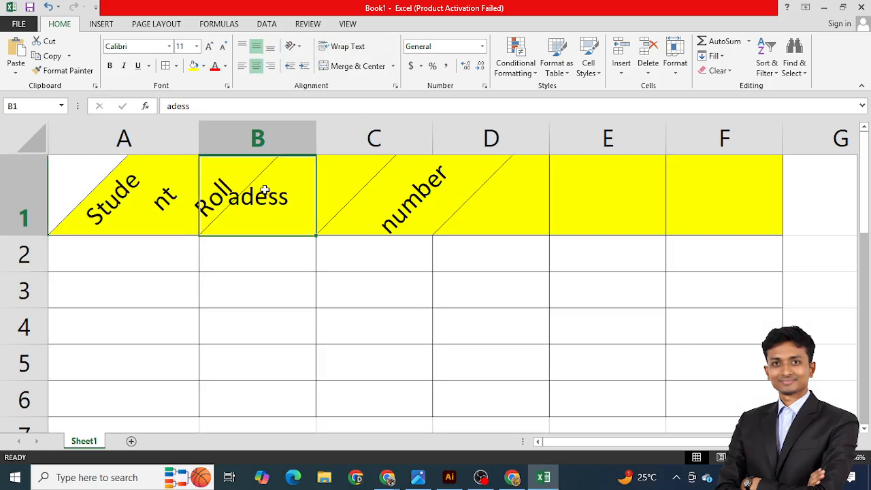
left_click(247, 253)
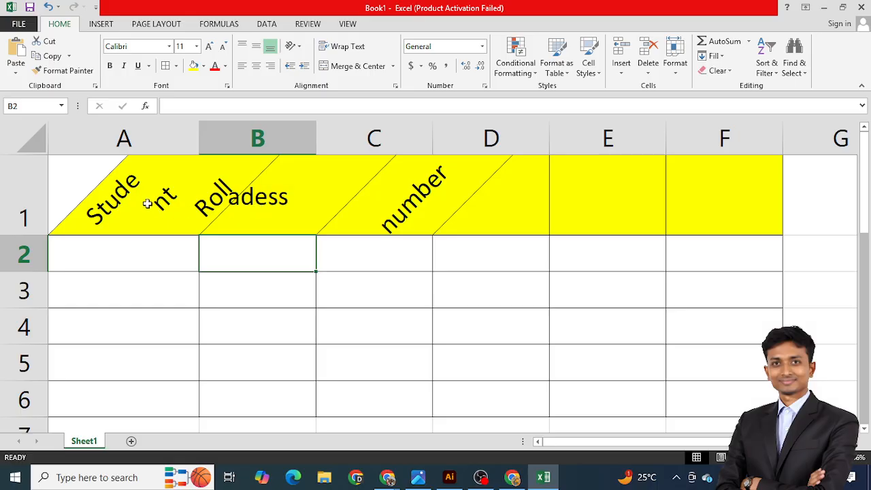
left_click(270, 216)
left_click(299, 48)
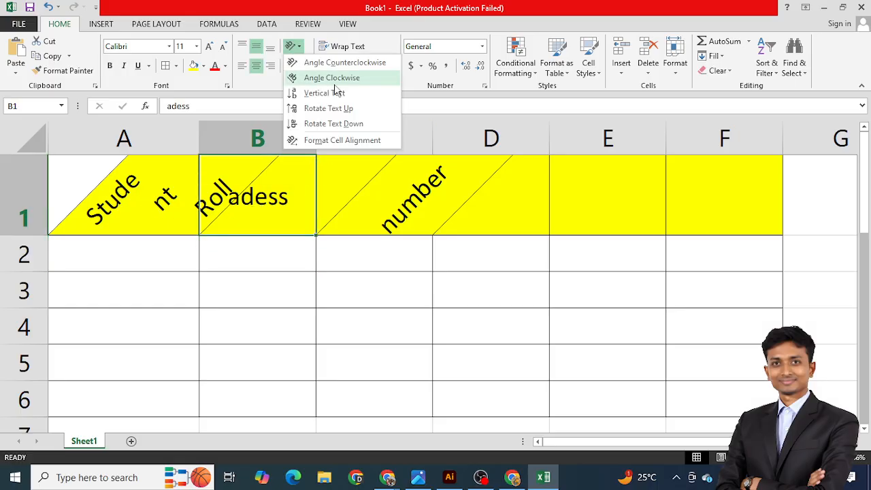
left_click(345, 62)
left_click(347, 276)
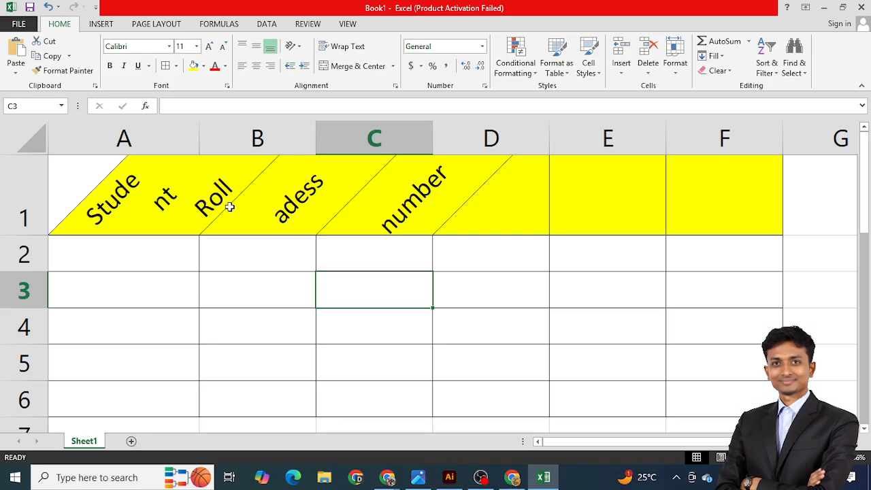
Step: Reduce the font size of the A1 header to 9
left_click(192, 206)
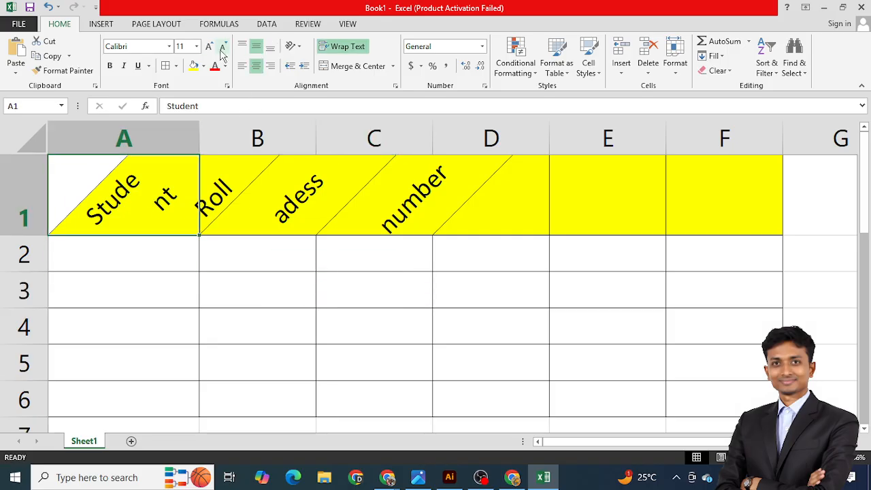
left_click(266, 280)
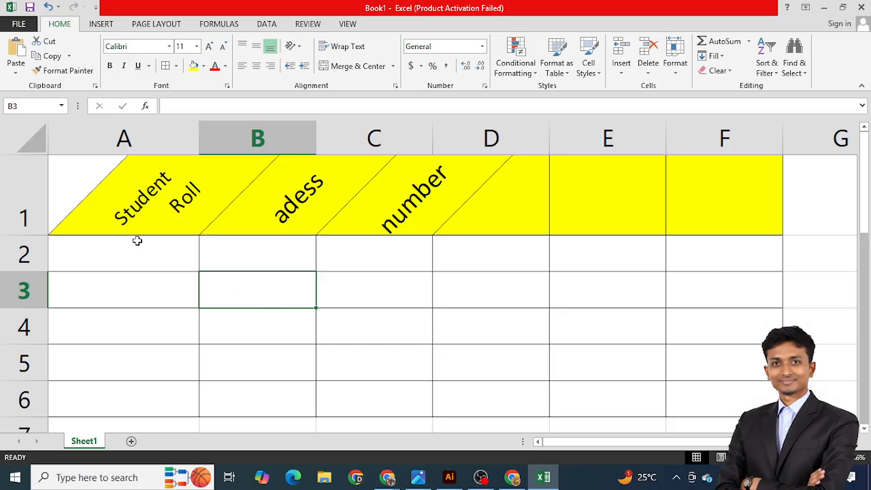
Step: Try the Angle Clockwise orientation on the "adess" header in cell B1
left_click(284, 177)
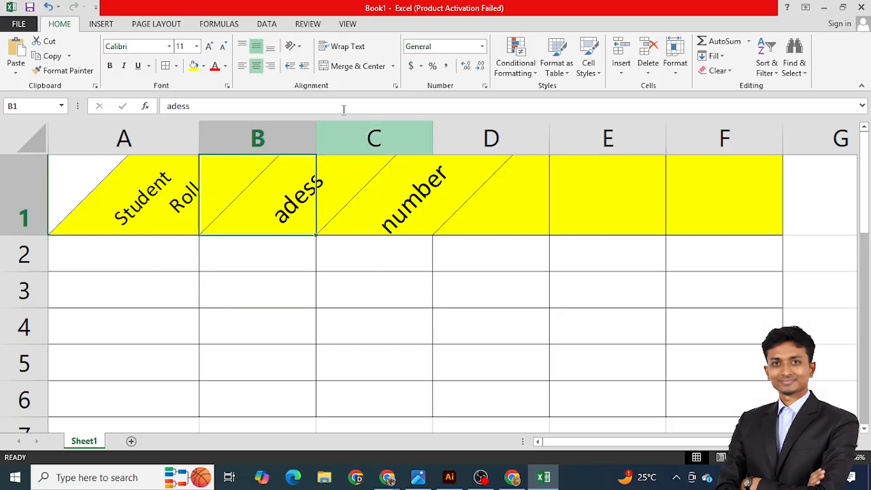
left_click(293, 46)
left_click(331, 78)
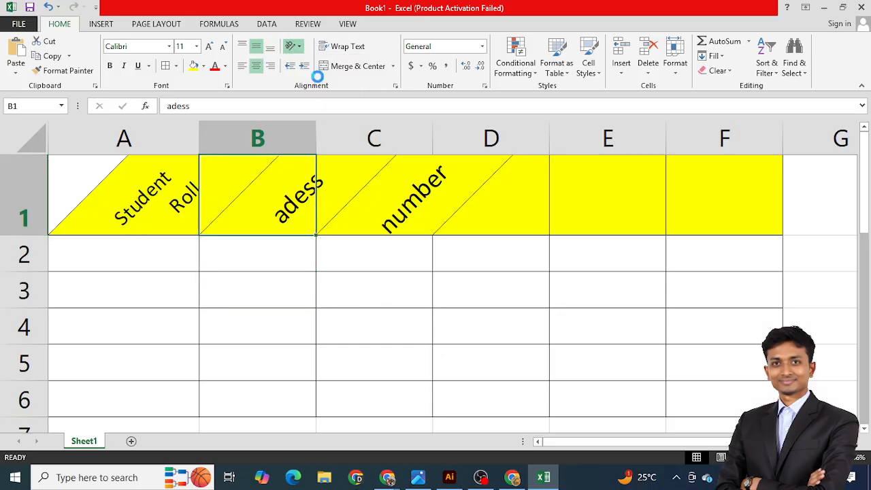
left_click(407, 300)
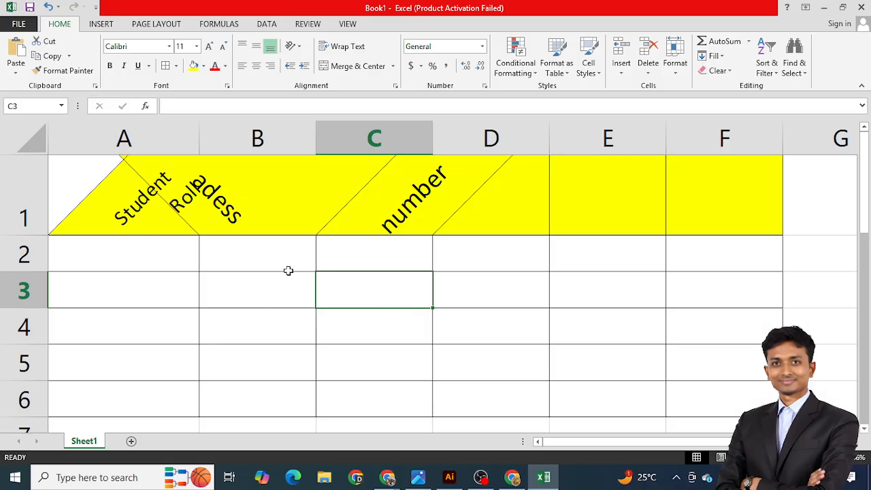
Step: Set the B1 header's orientation to Vertical Text
left_click(258, 212)
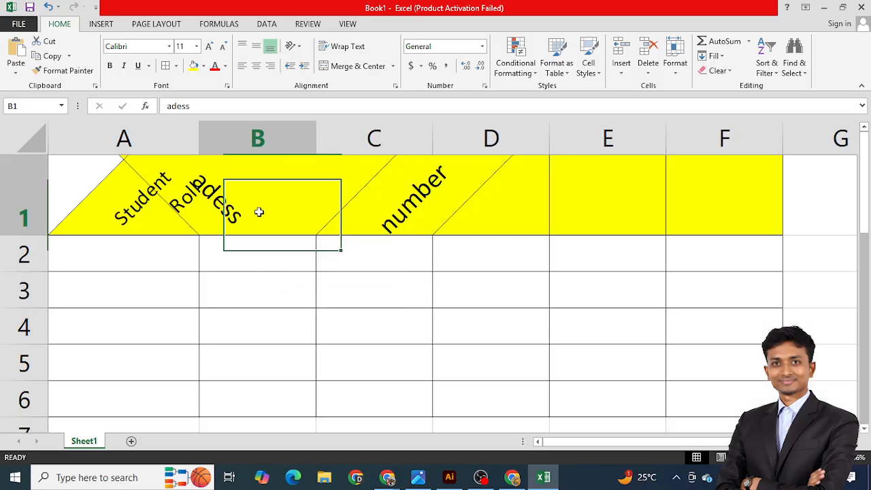
left_click(294, 46)
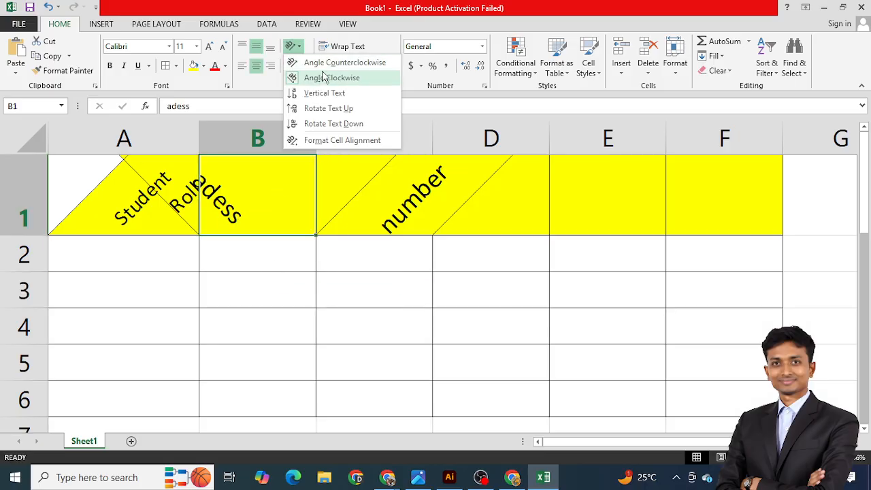
left_click(314, 93)
left_click(310, 252)
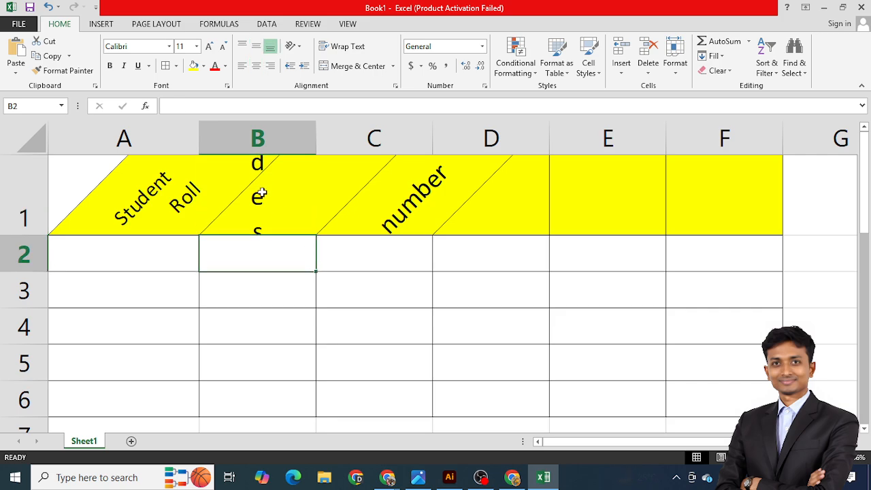
Step: Set the A1 header's orientation to Rotate Text Down, trying Rotate Text Up first
left_click(163, 194)
left_click(296, 47)
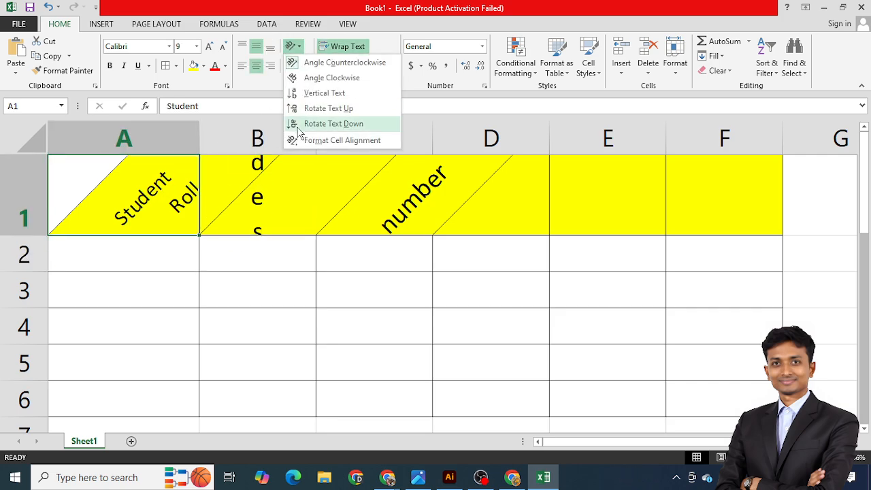
left_click(343, 108)
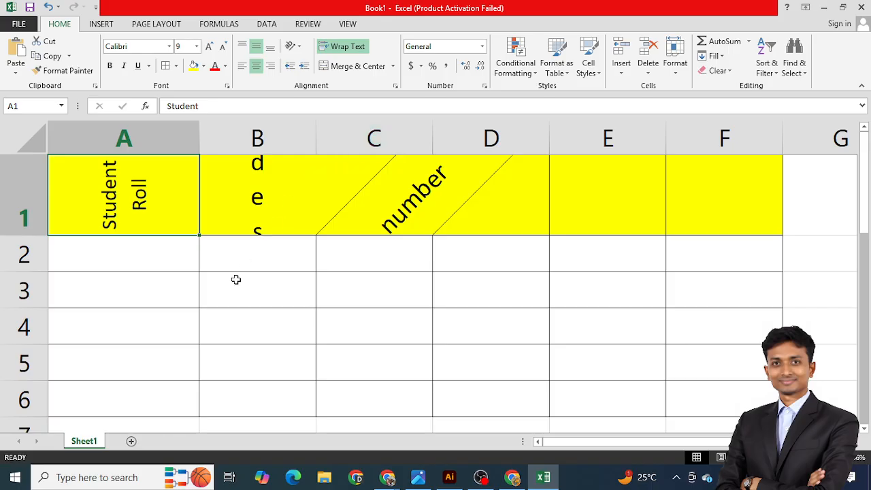
left_click(294, 46)
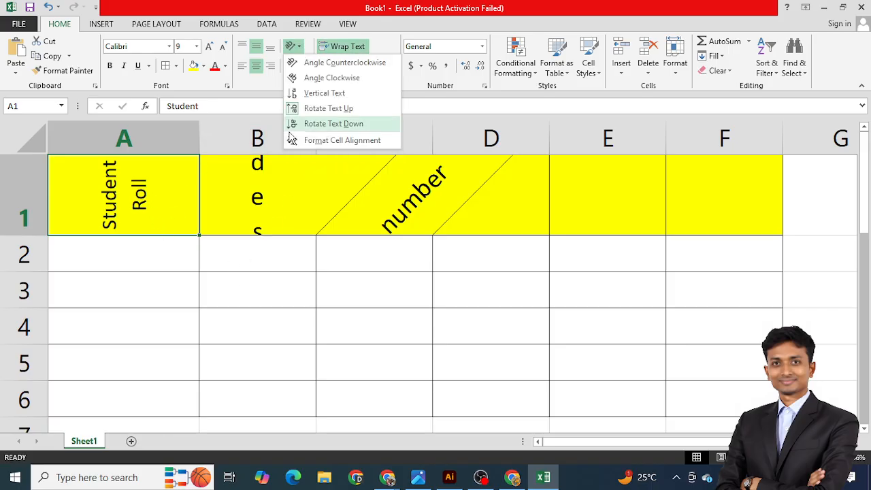
left_click(304, 136)
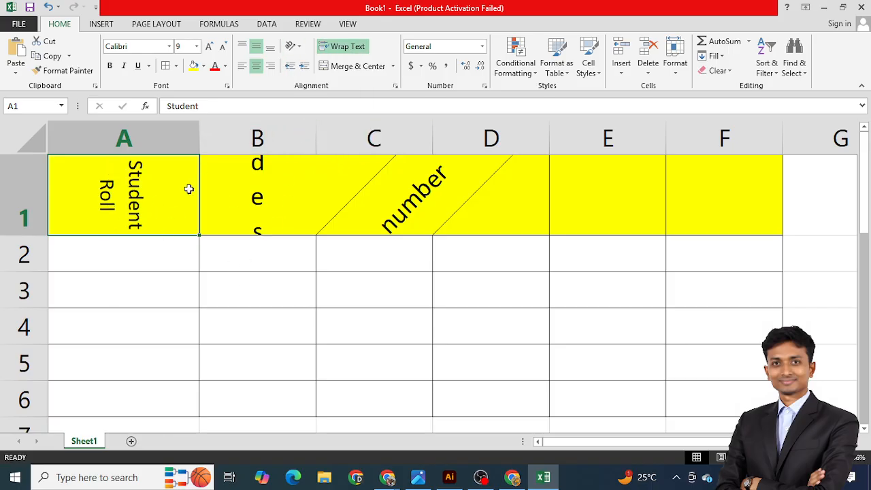
Step: Open the cell alignment settings for A1 and look through the horizontal alignment options
left_click(294, 46)
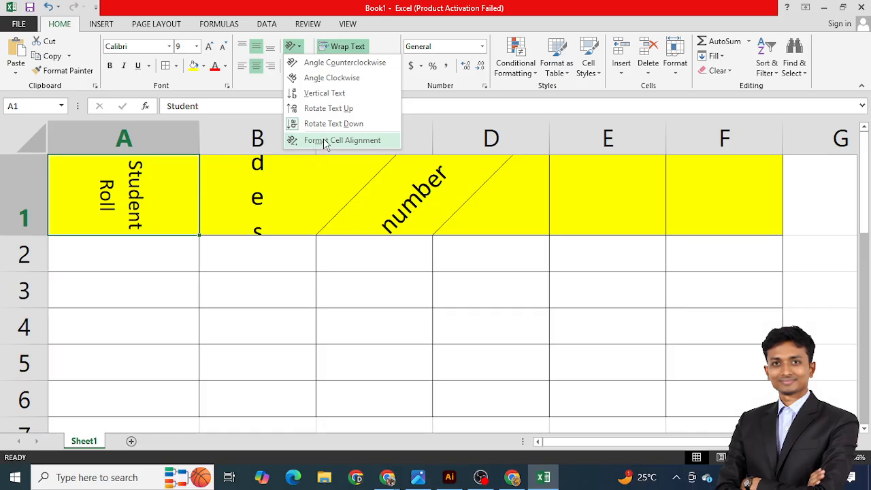
left_click(332, 140)
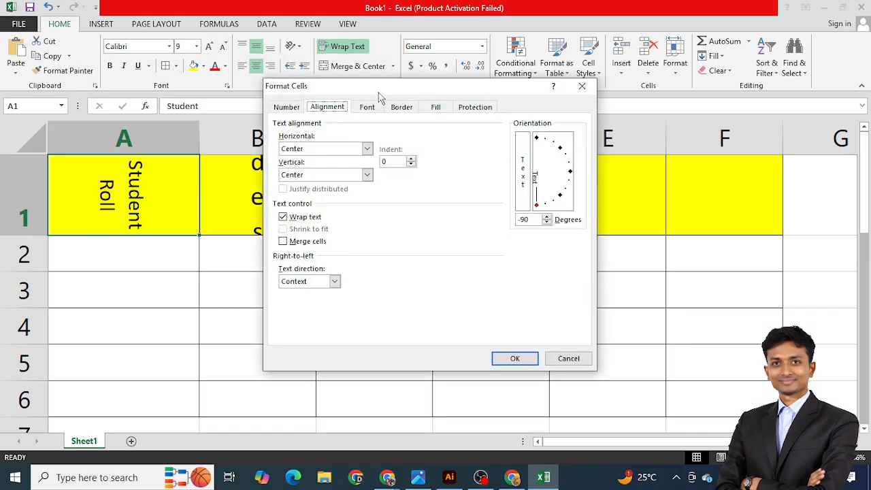
left_click_drag(380, 96, 502, 105)
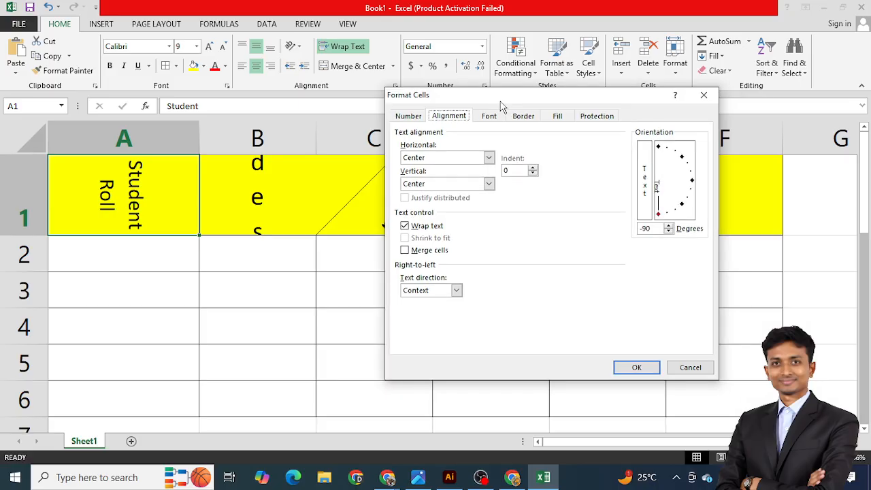
left_click(489, 158)
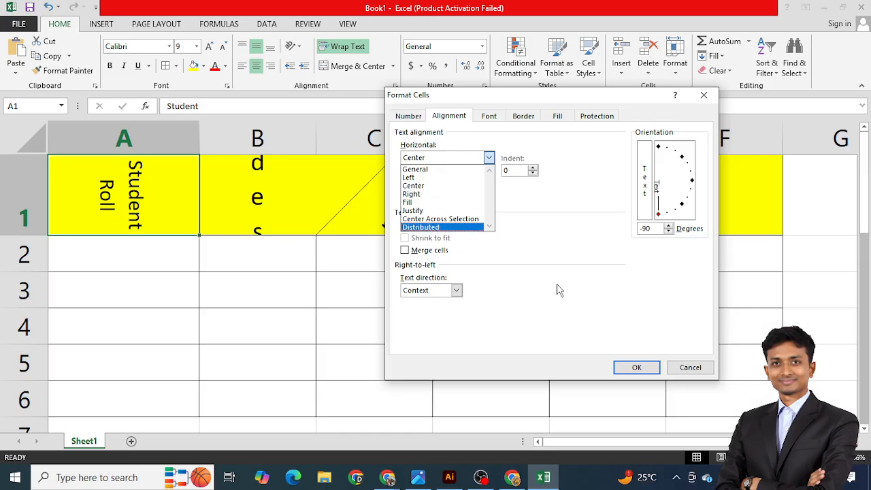
Step: Mark the alignment controls and options with red rectangles on a screen capture, discard it, and cancel the cell formatting
key("Print")
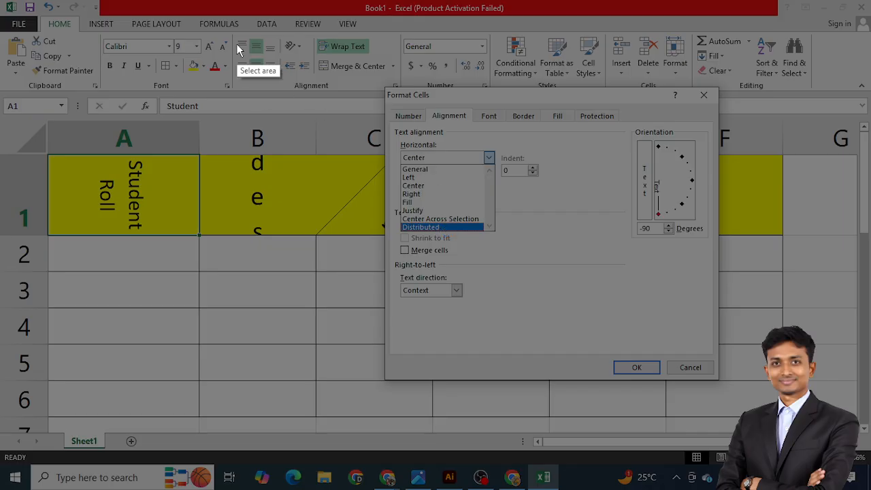
left_click_drag(230, 33, 823, 409)
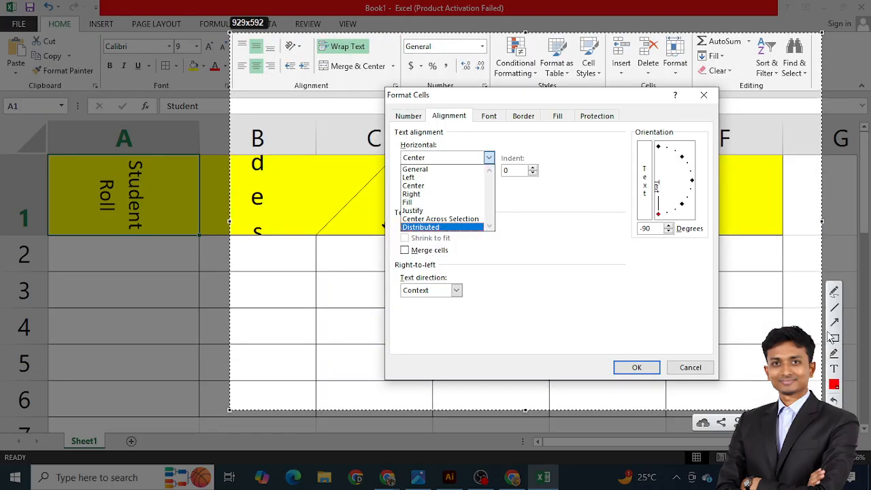
mouse_move(230, 33)
left_mouse_down()
mouse_move(292, 78)
mouse_move(283, 79)
left_mouse_up()
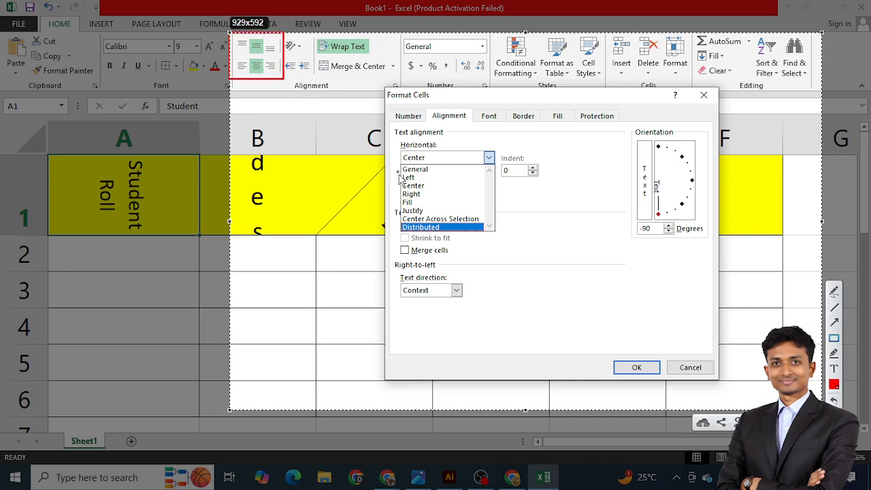
left_click_drag(397, 168, 499, 232)
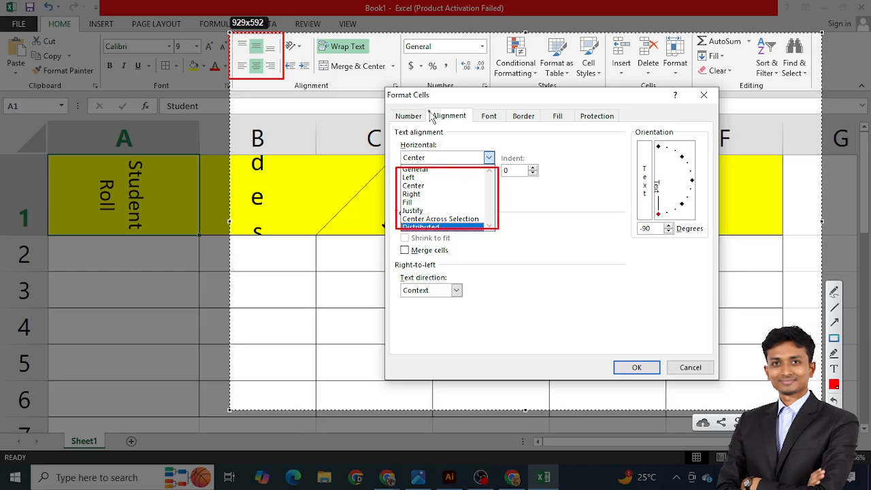
left_click_drag(428, 106, 471, 128)
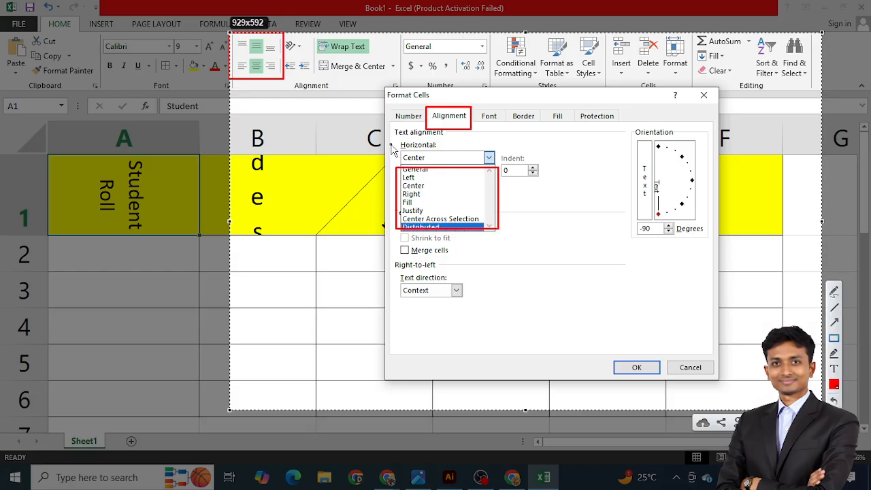
left_click_drag(392, 145, 507, 228)
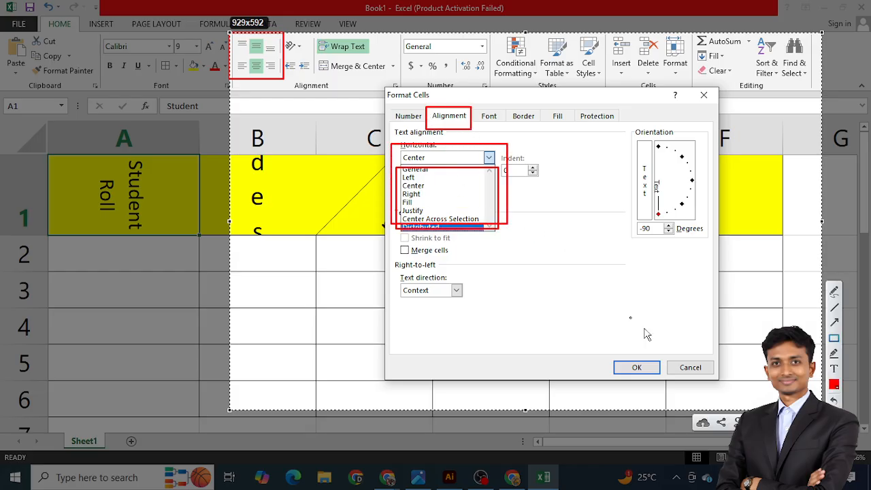
left_click_drag(395, 240, 513, 286)
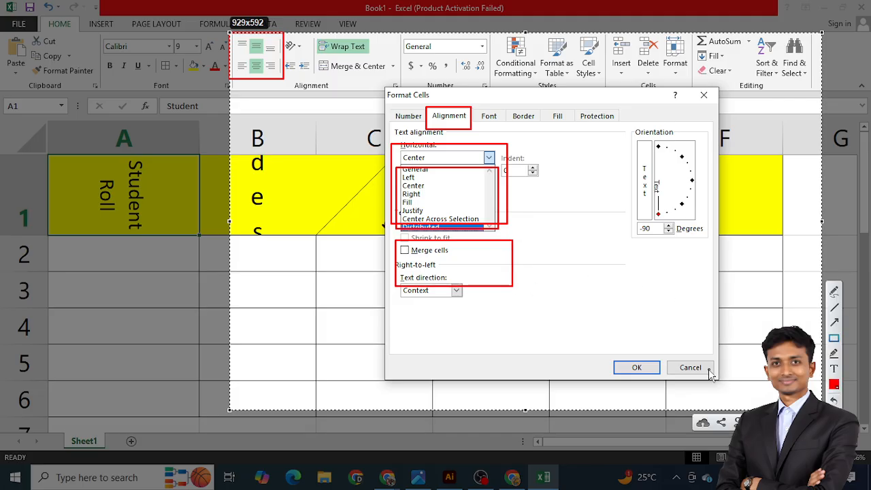
left_click(811, 423)
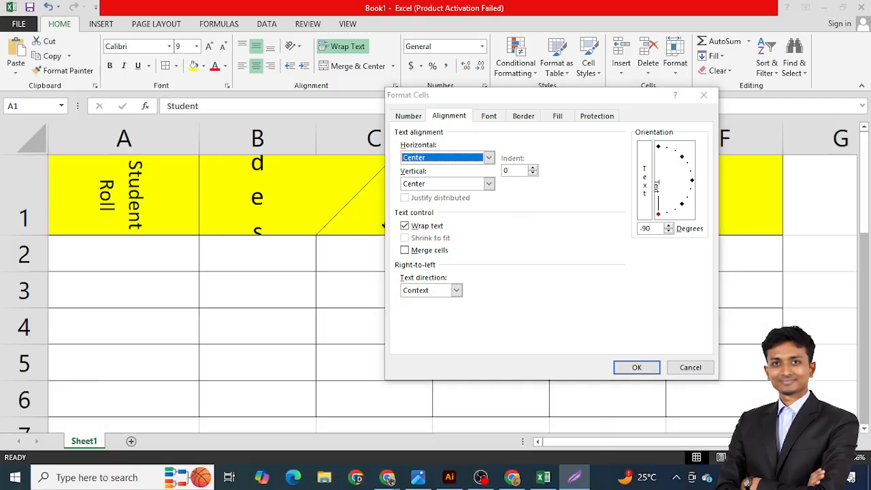
left_click(701, 372)
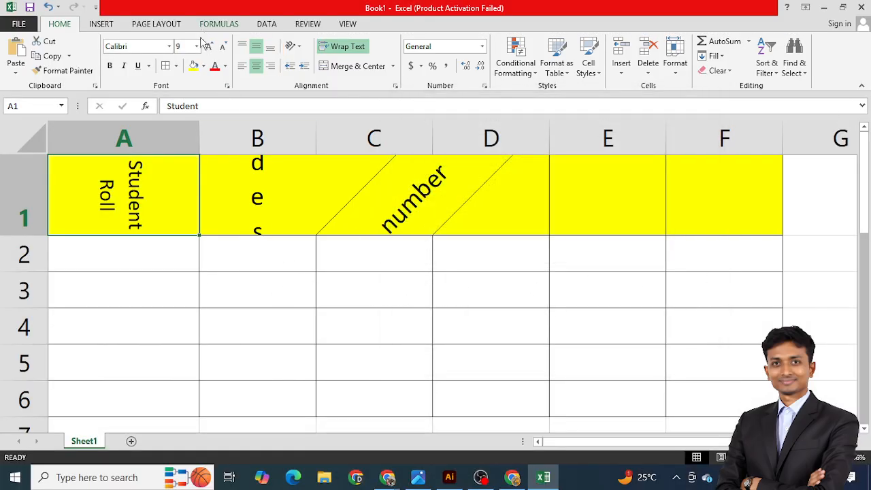
Step: Return the A1, B1 and C1 headers to horizontal text by removing their Rotate Text Down, Vertical Text and Angle Counterclockwise orientations
left_click(294, 45)
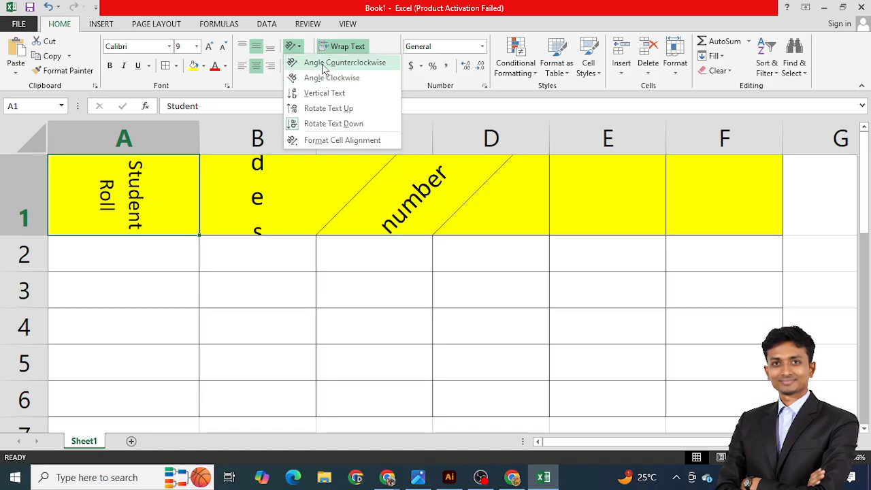
left_click(329, 123)
left_click(272, 196)
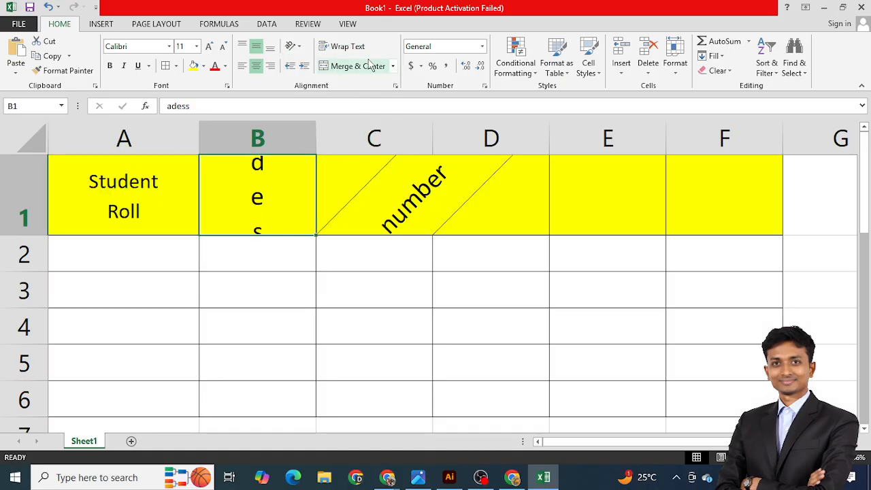
left_click(294, 45)
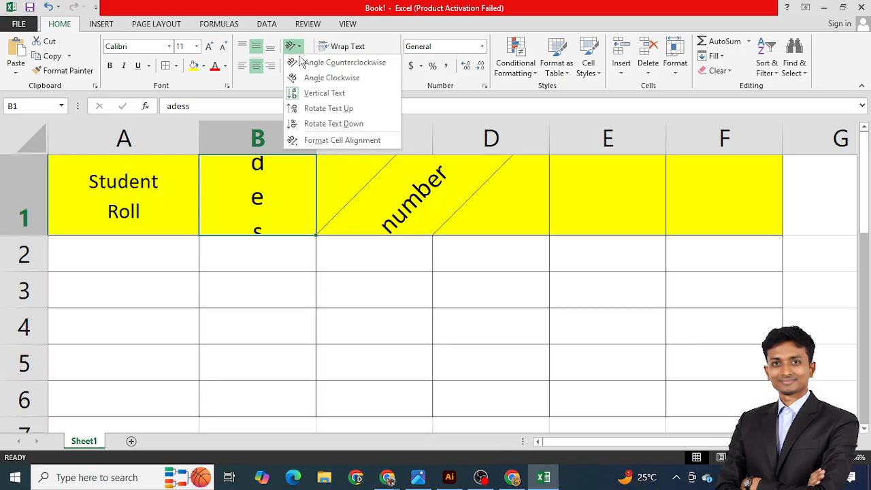
left_click(314, 93)
left_click(371, 194)
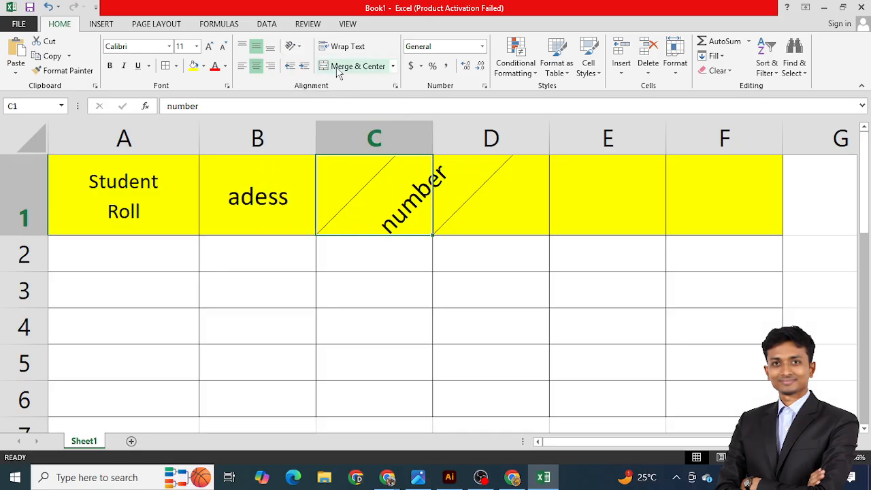
left_click(294, 46)
left_click(340, 62)
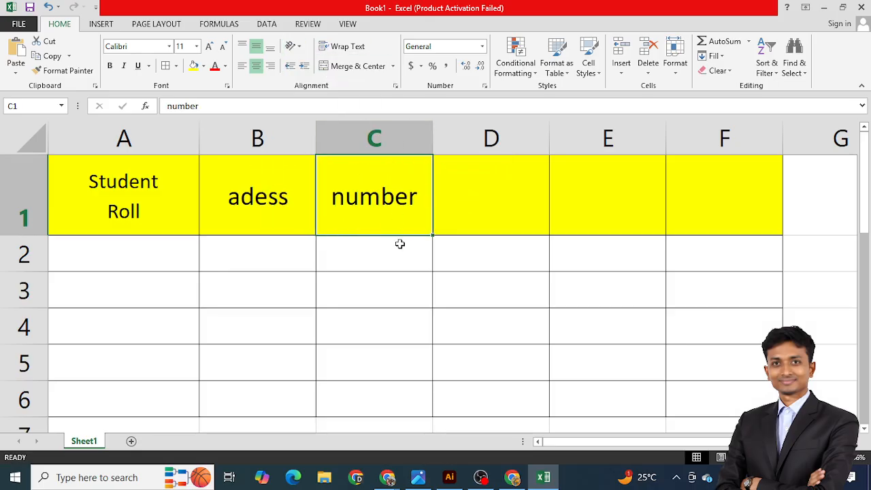
Step: Merge and center cells B2 and C2 below the "adess" and "number" headers
left_click(375, 254)
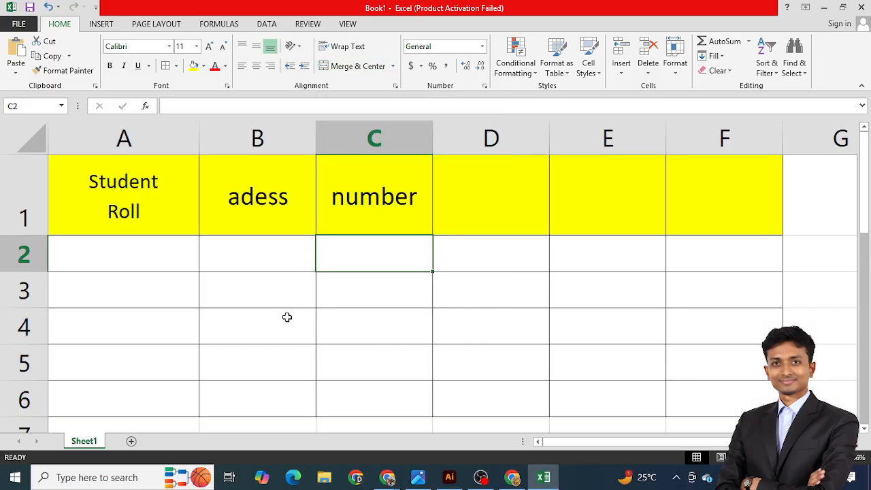
left_click_drag(266, 254, 322, 254)
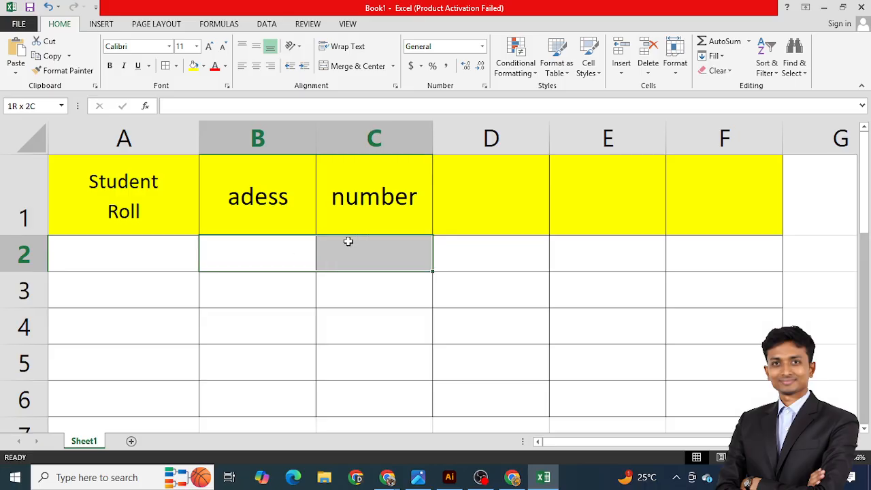
left_click(351, 68)
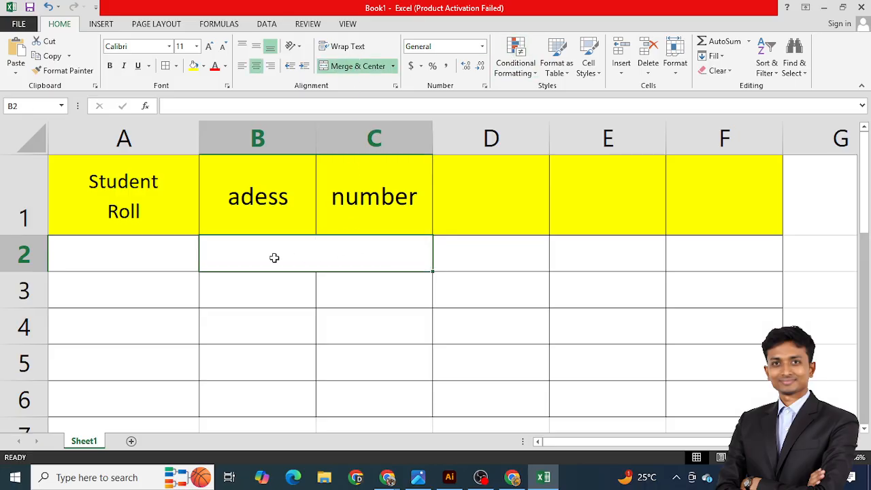
left_click(326, 347)
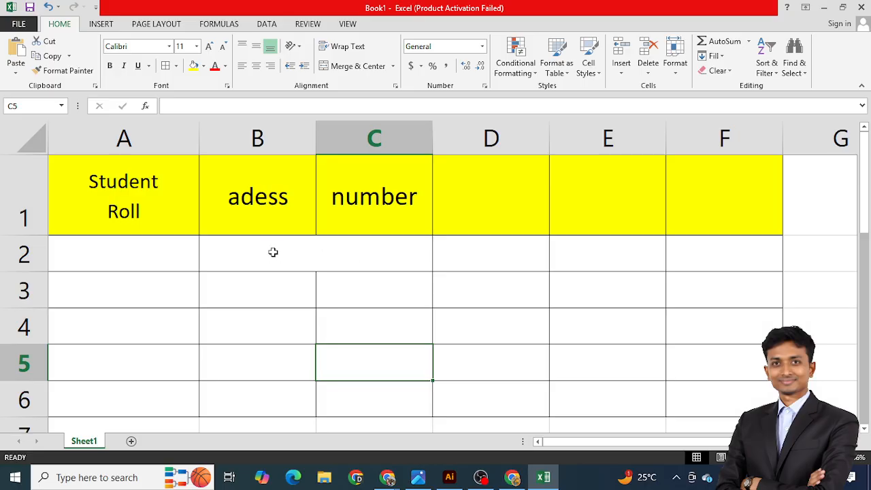
Step: Enter "chapainawabganj" in the merged cell B2, replacing the initial entry "raj"
left_click(293, 251)
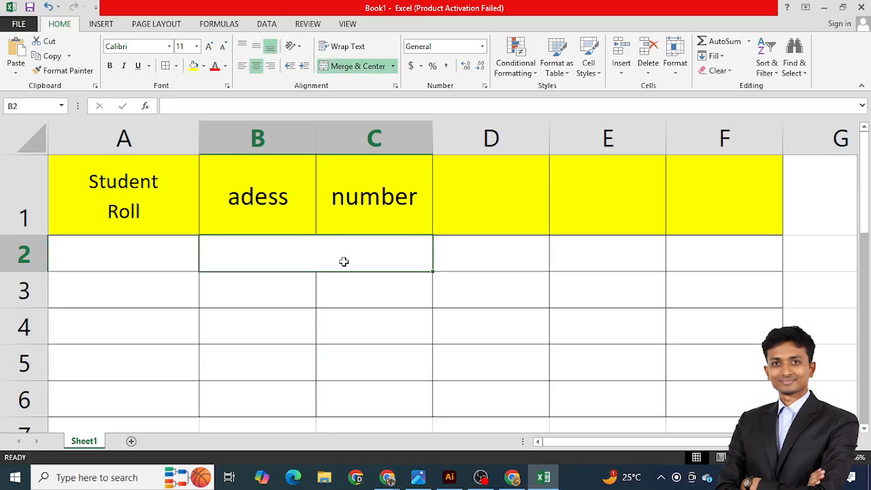
type("raj")
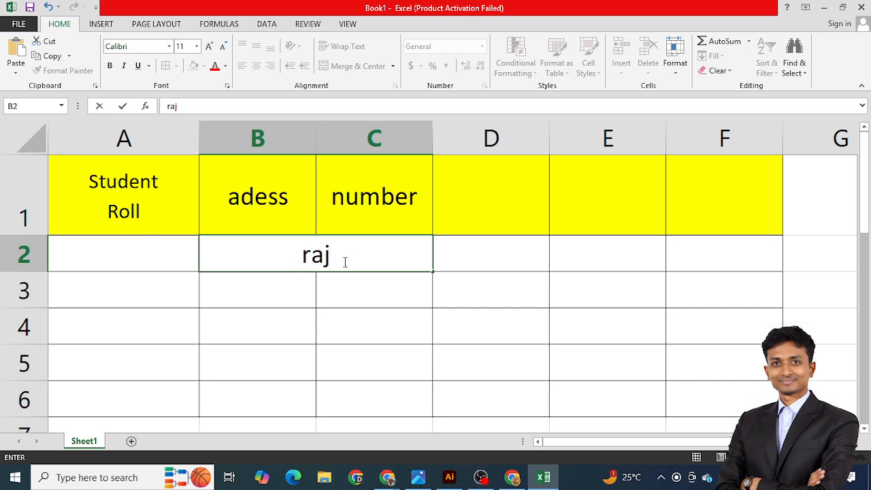
key("BackSpace")
key("BackSpace")
key("BackSpace")
type("chapa")
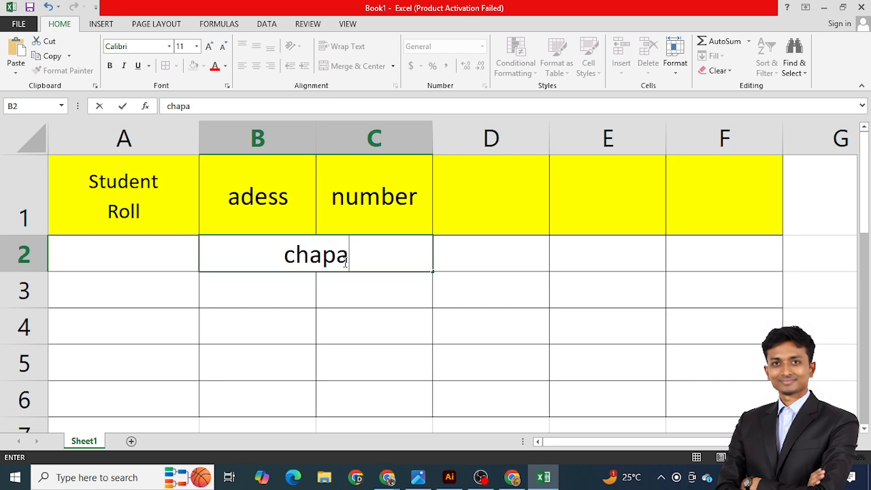
type("inaw")
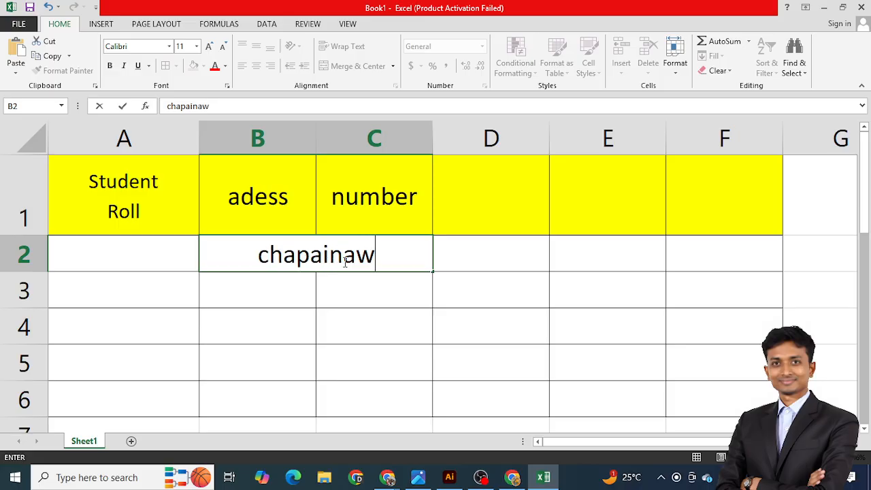
type("abga")
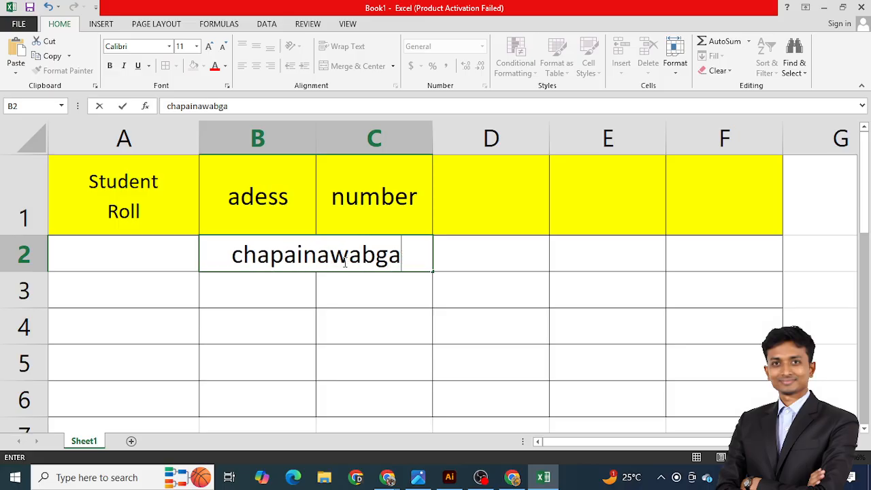
type("nj")
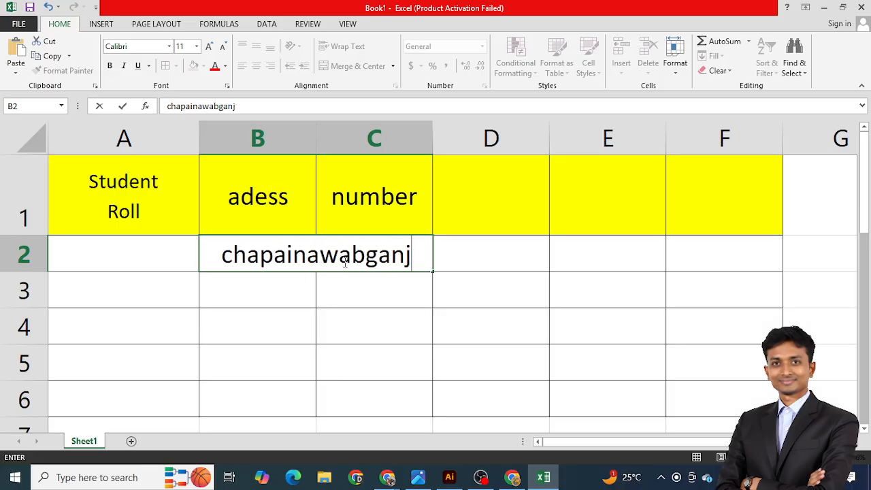
left_click(402, 327)
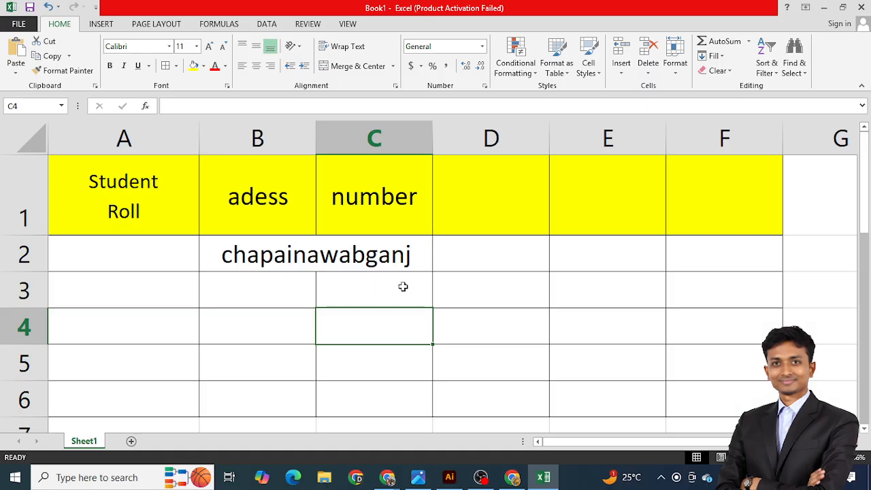
Step: Unmerge the "chapainawabganj" cell, and merge and center B2:C2 again
left_click(307, 256)
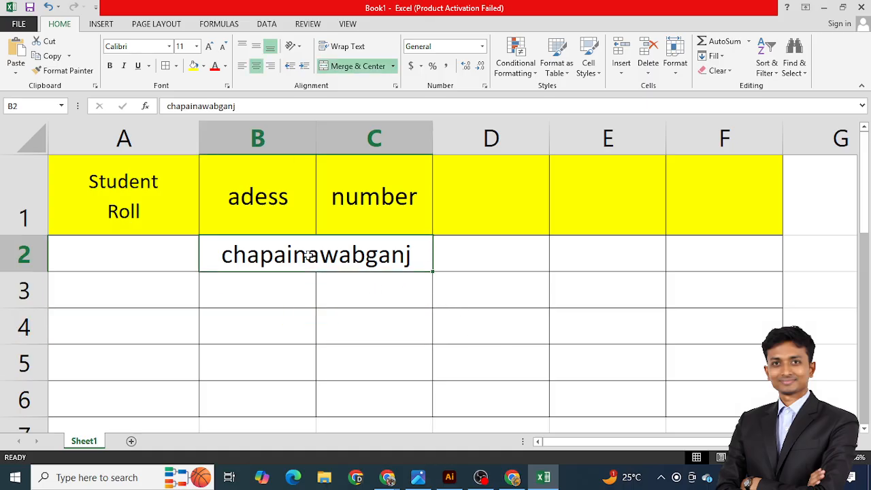
left_click(383, 66)
left_click(423, 315)
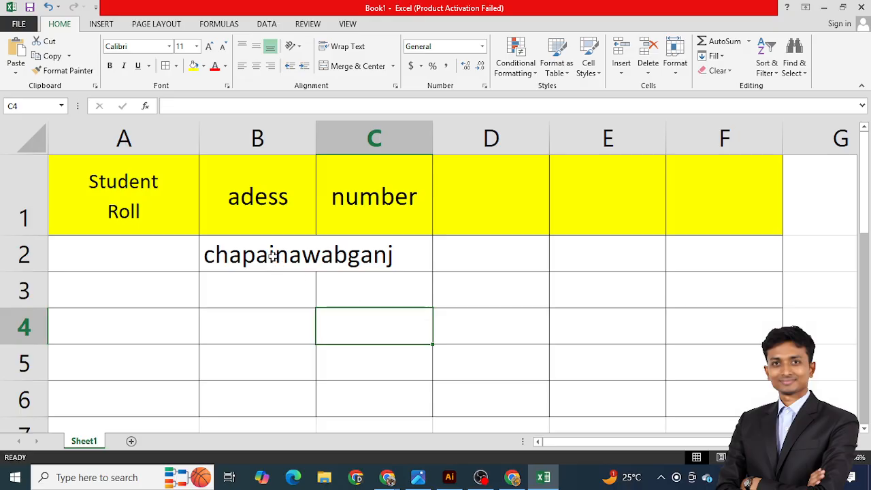
left_click(373, 256)
key("Left")
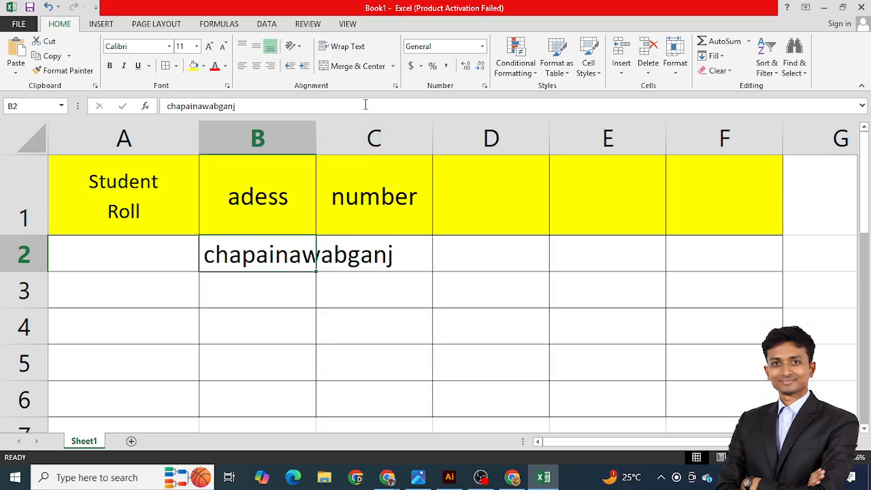
left_click_drag(311, 259, 348, 260)
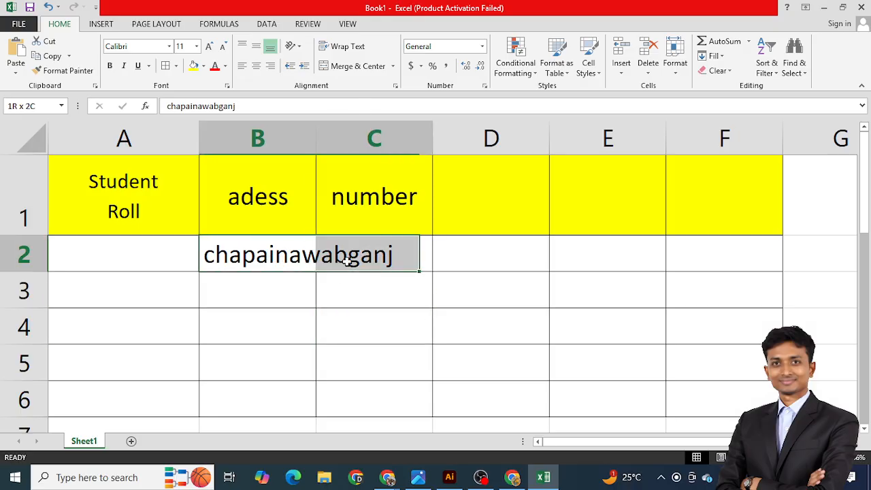
left_click(348, 66)
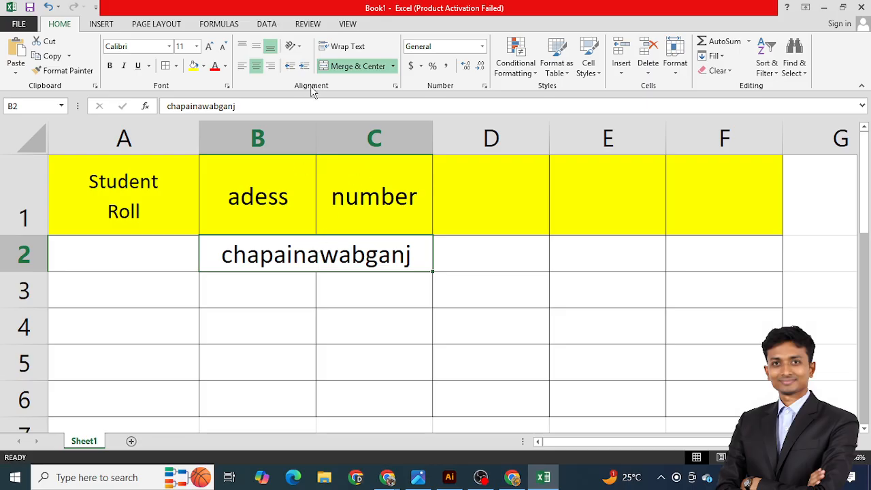
Step: Rotate the text in the merged "chapainawabganj" cell to 52 degrees
left_click(395, 85)
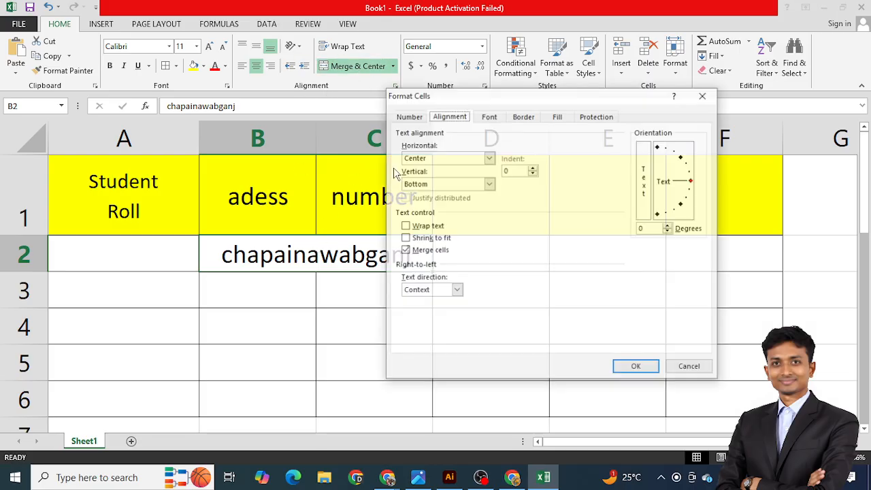
left_click_drag(462, 99, 604, 108)
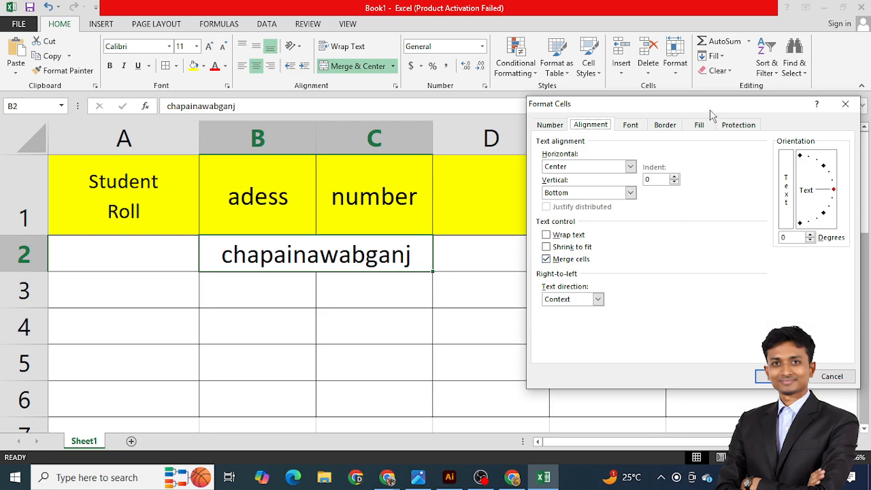
left_click_drag(709, 107, 573, 104)
left_click_drag(696, 190, 688, 166)
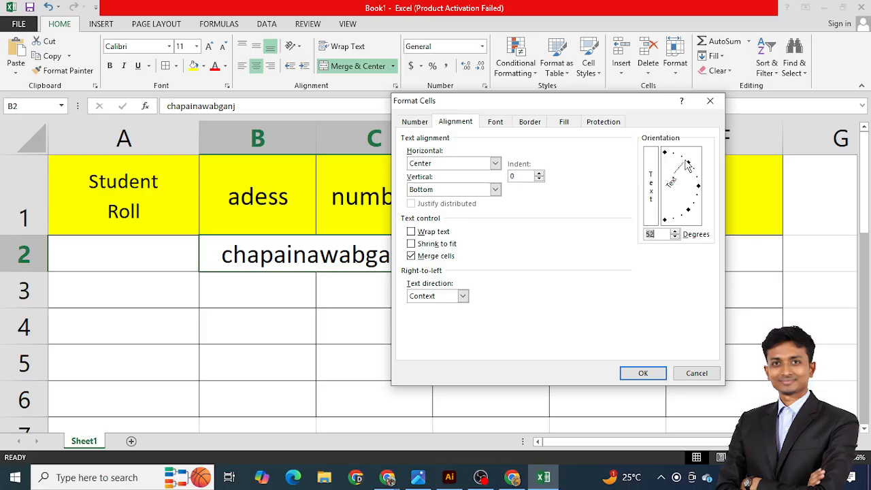
left_click(643, 373)
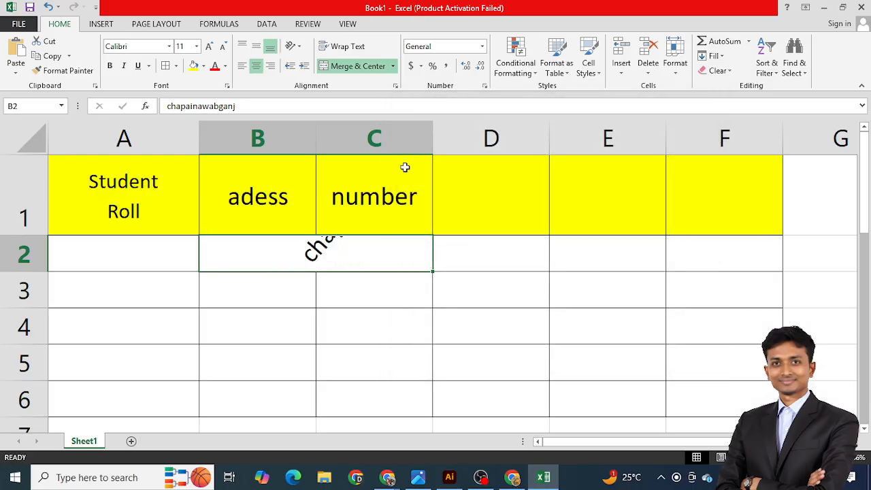
Step: Set the merged "chapainawabganj" cell's orientation back to 0 degrees in the Format Cells settings
left_click(293, 46)
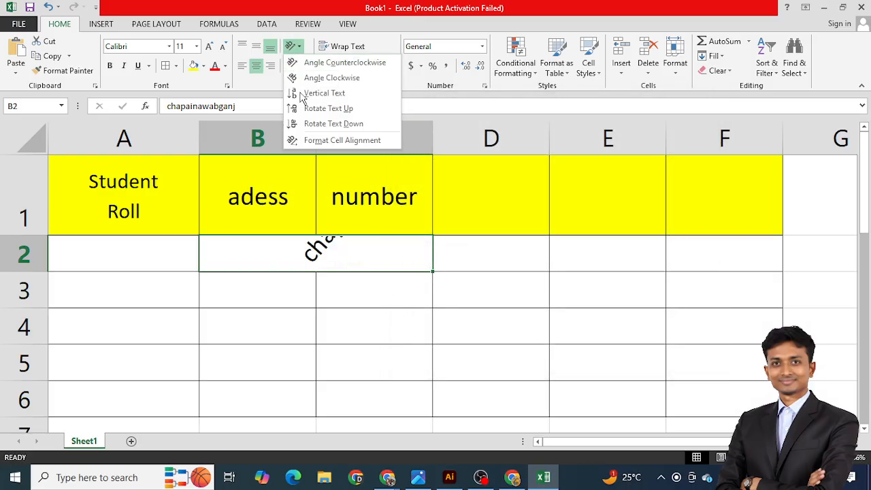
left_click(339, 9)
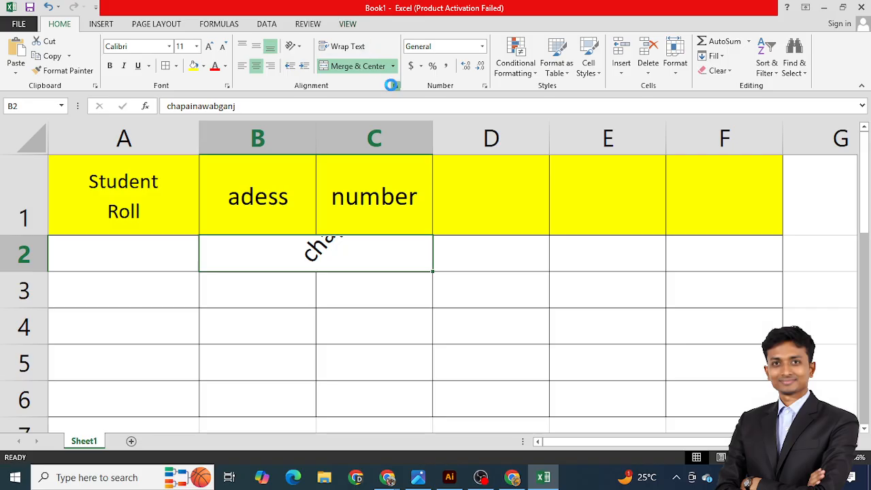
left_click(392, 85)
left_click_drag(689, 166, 698, 190)
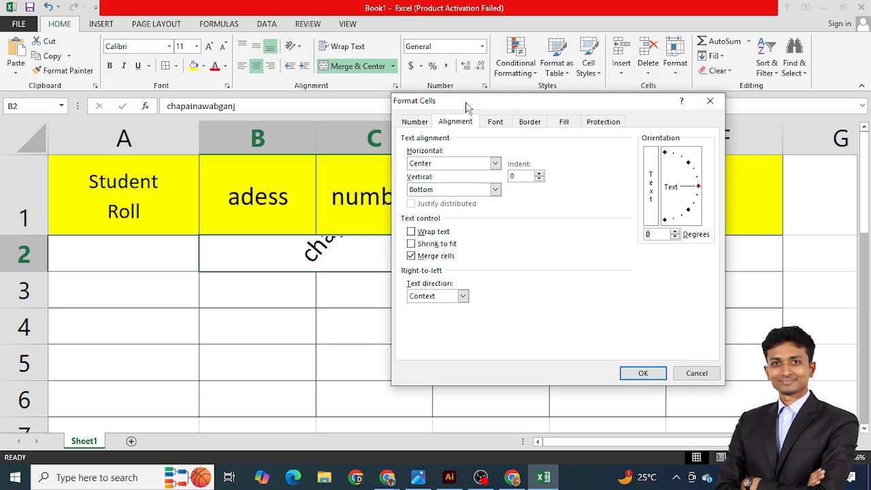
Step: Open the Format Cells font settings, capture the screen area, and outline the font name, size and font style settings in red
left_click(492, 123)
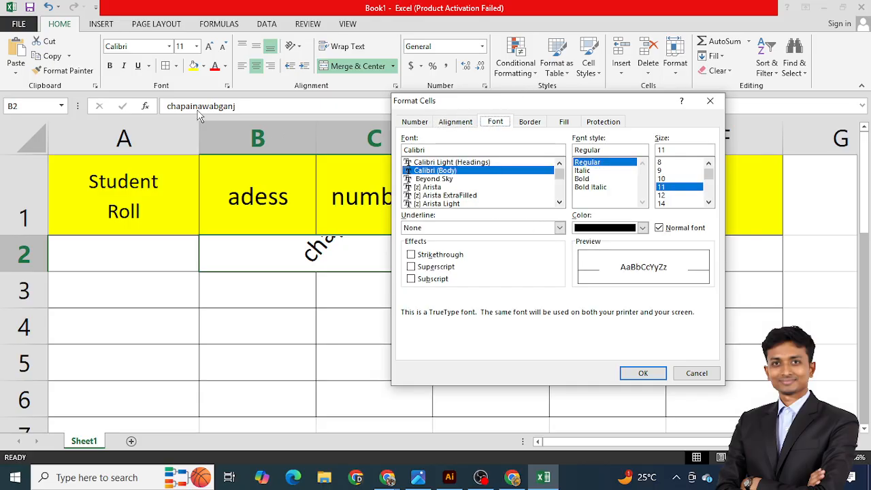
key("Print")
left_click_drag(88, 24, 773, 392)
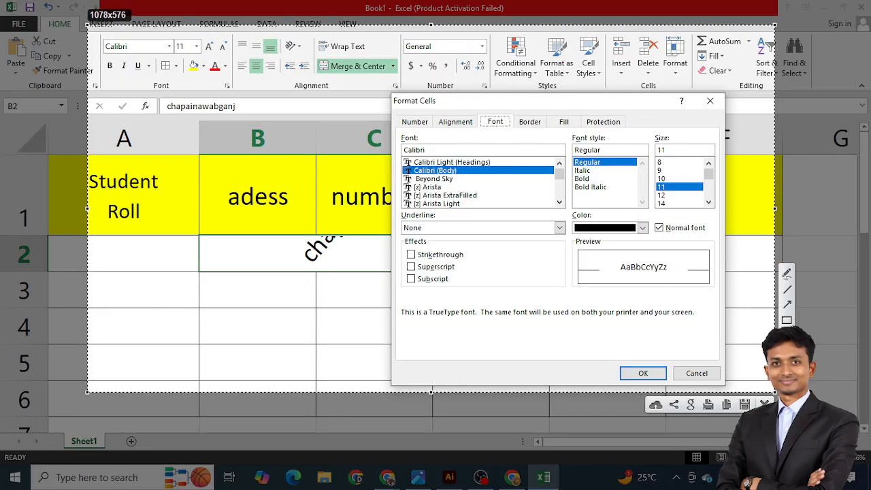
mouse_move(96, 34)
left_mouse_down()
mouse_move(204, 53)
mouse_move(205, 65)
mouse_move(238, 53)
left_mouse_up()
left_click_drag(403, 154, 505, 202)
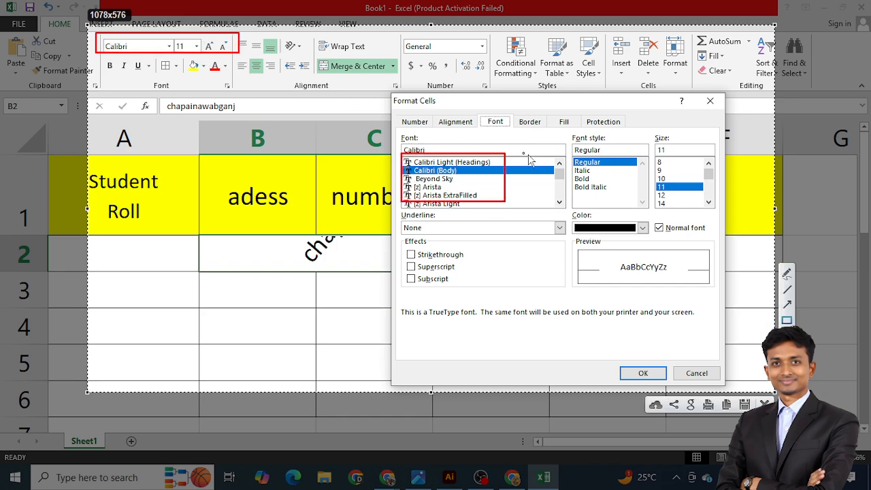
left_click_drag(651, 147, 665, 161)
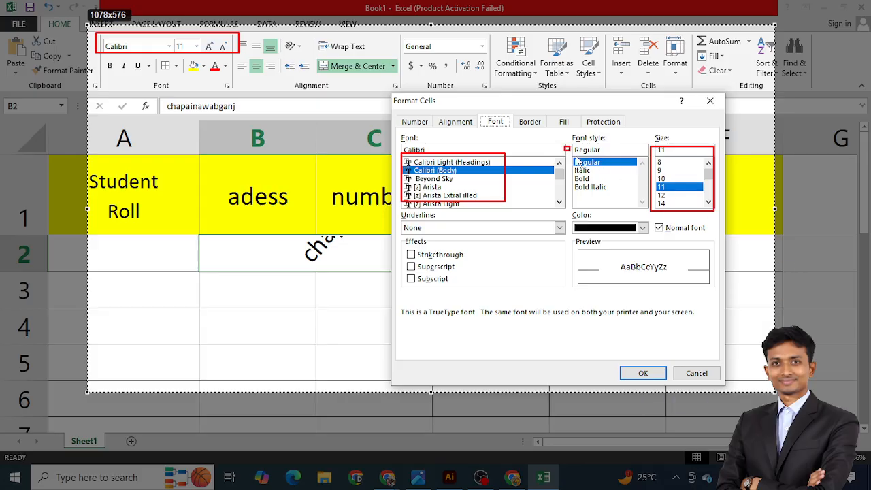
left_click_drag(565, 146, 629, 204)
Step: Outline the bold, italic, underline and font color controls and their matching Format Cells settings with red rectangles on the capture
left_click_drag(104, 60, 150, 72)
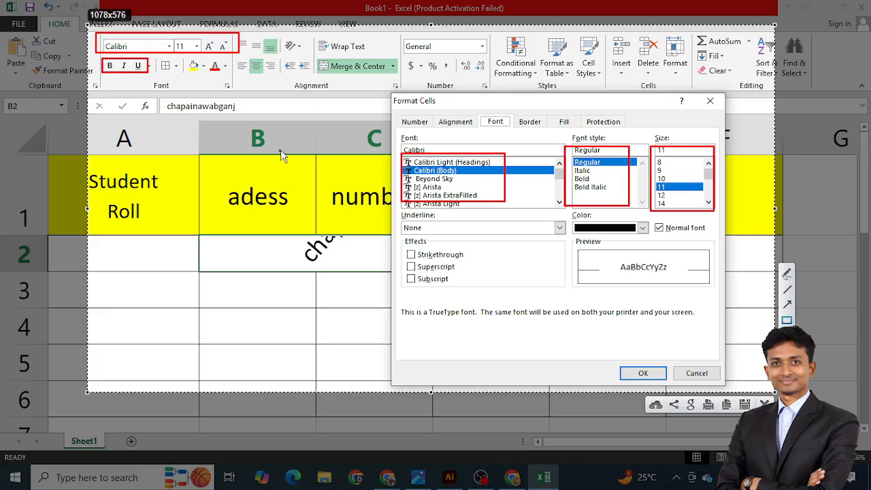
left_click_drag(210, 58, 229, 82)
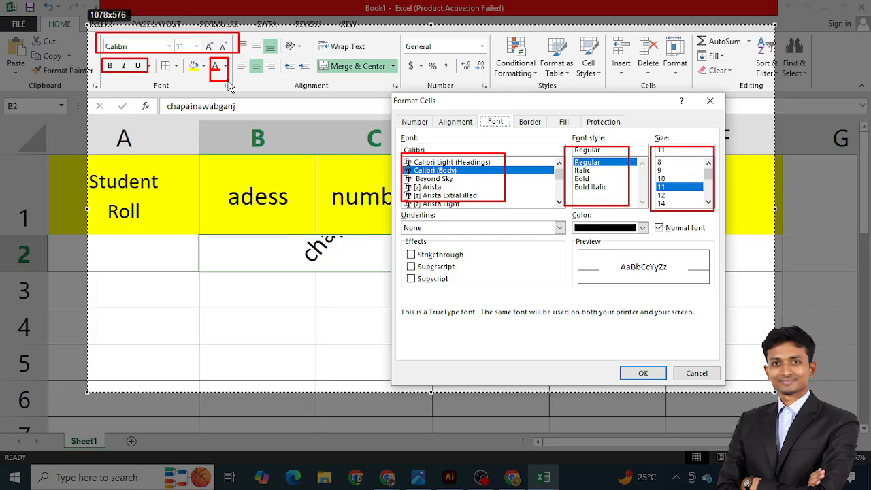
left_click_drag(567, 215, 647, 249)
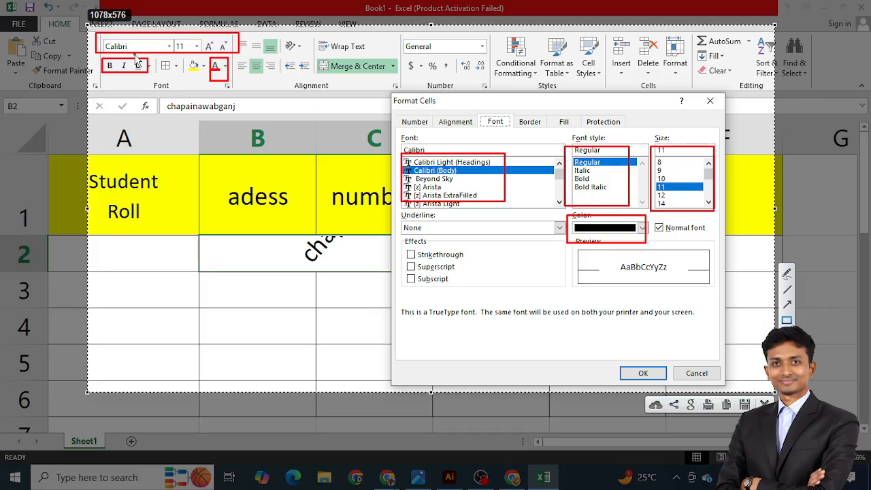
left_click_drag(134, 55, 161, 83)
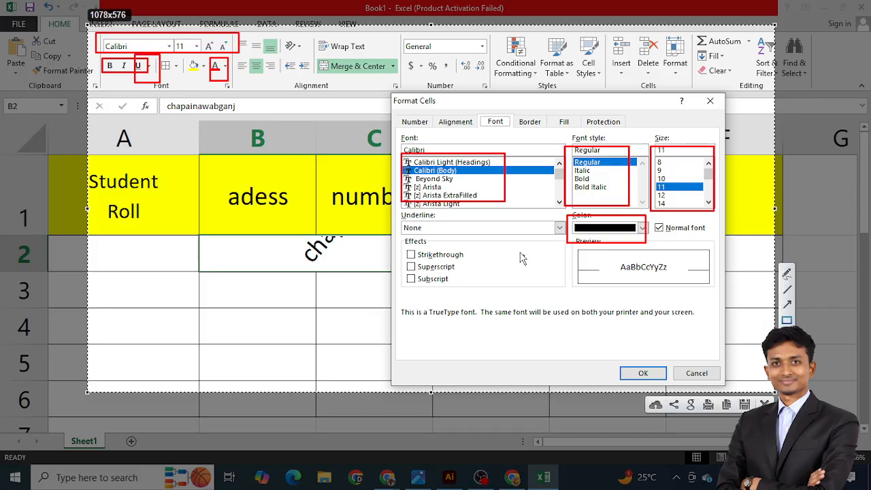
left_click_drag(396, 213, 650, 243)
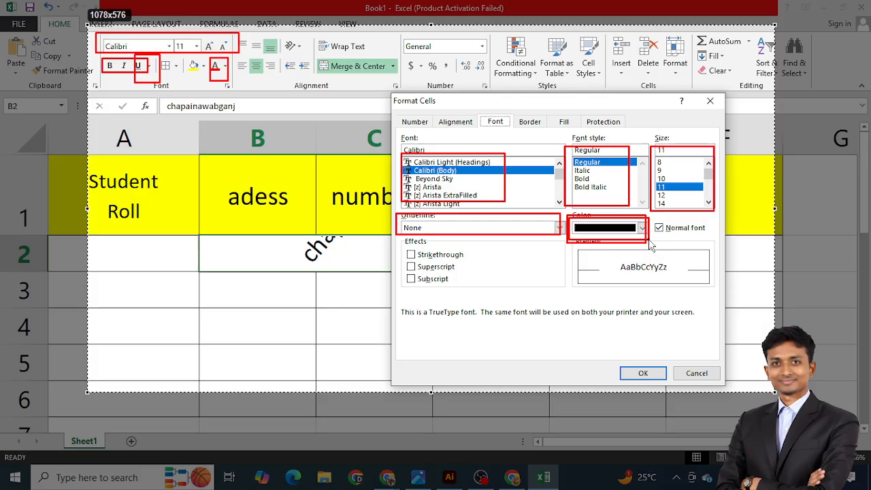
Step: Draw two red arrows on the screen capture, both pointing to the font Preview box
left_click(788, 306)
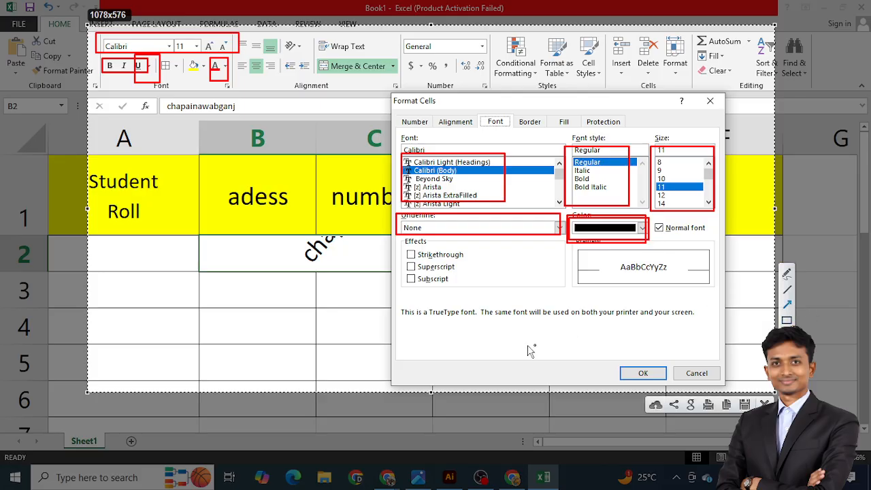
mouse_move(470, 325)
left_mouse_down()
mouse_move(624, 274)
mouse_move(617, 279)
left_mouse_up()
mouse_move(444, 173)
left_mouse_down()
mouse_move(484, 215)
mouse_move(603, 280)
mouse_move(613, 275)
left_mouse_up()
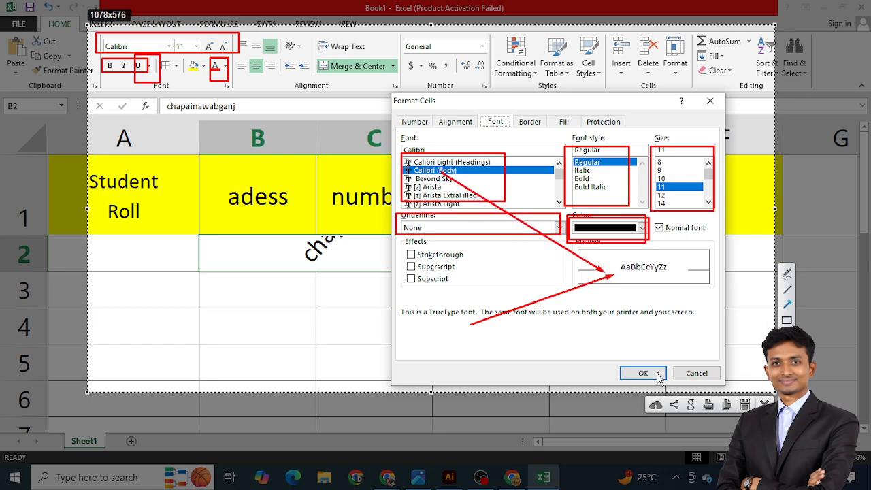
Step: Discard the annotated screen capture and apply the 0-degree orientation to the merged cell
left_click(765, 403)
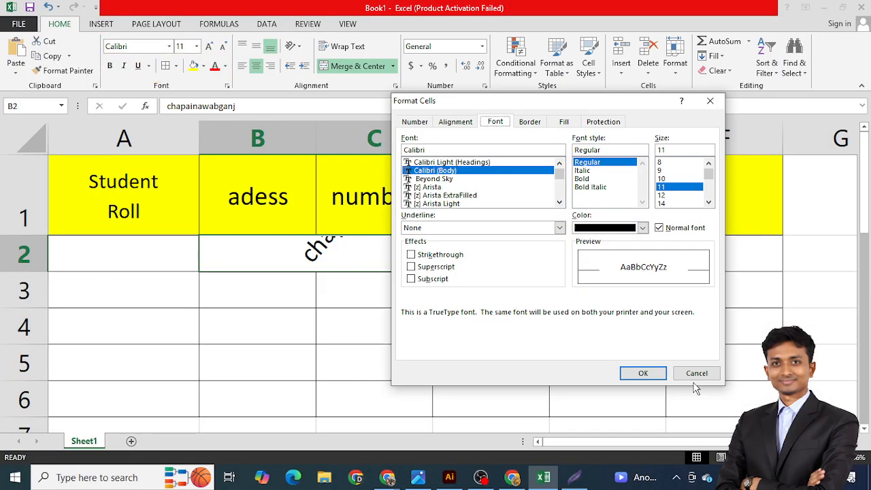
left_click(642, 373)
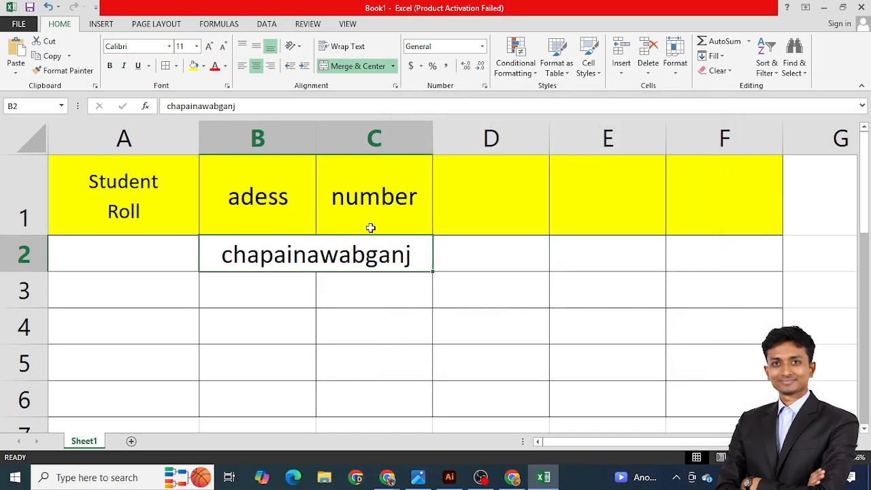
scroll(363, 351, "down", 1)
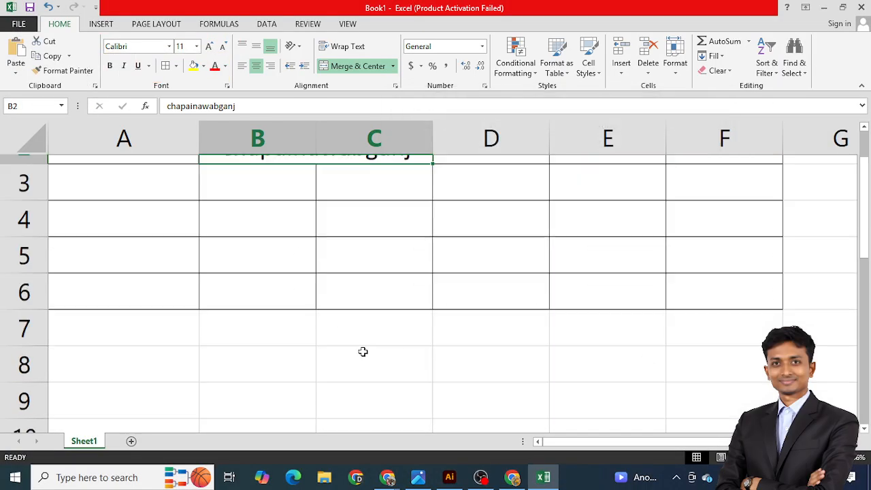
scroll(315, 295, "down", 1)
scroll(288, 277, "up", 2)
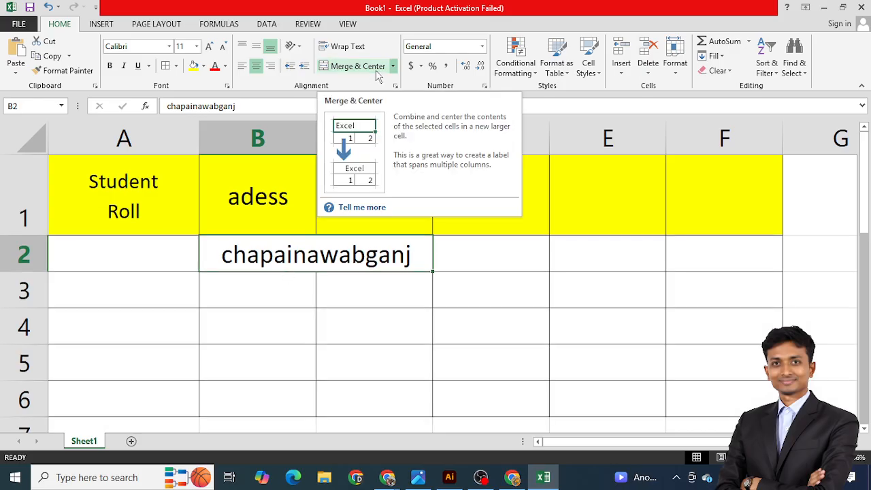
left_click(386, 277)
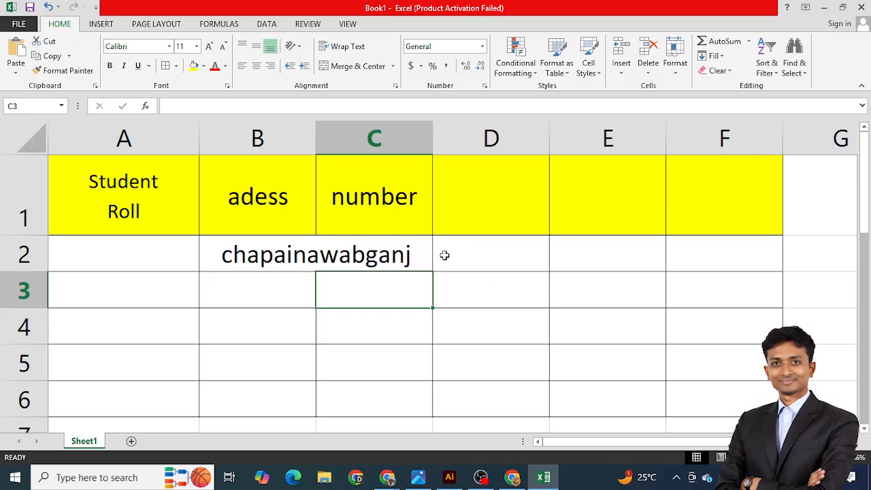
left_click(149, 296)
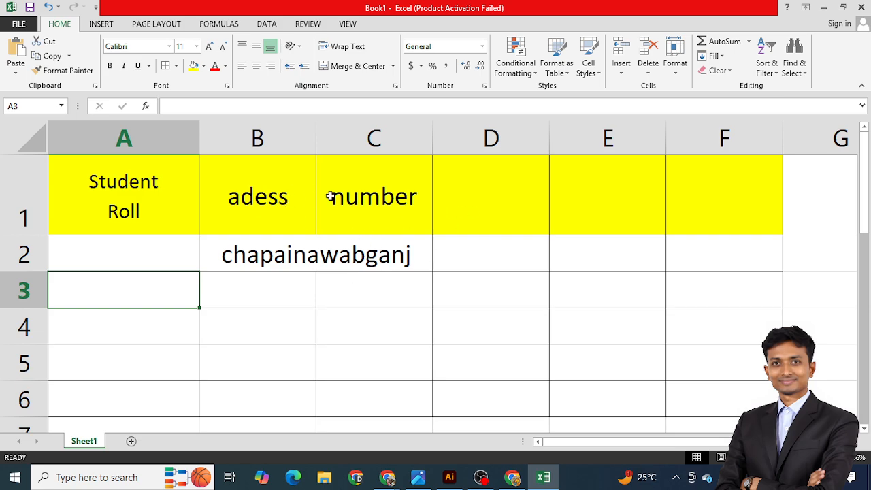
Step: Align the "number" header in C1 to the bottom of its cell
left_click(381, 216)
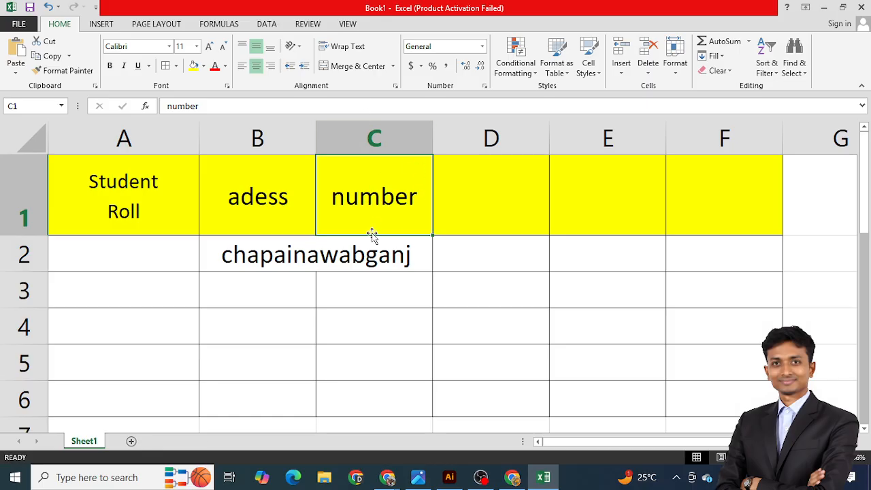
left_click(270, 45)
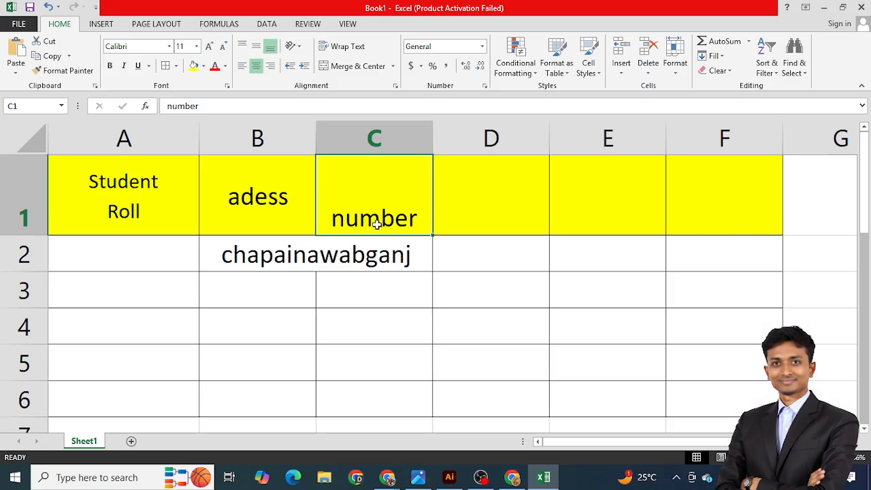
left_click(463, 276)
left_click(381, 219)
Step: Enter "rajgfdgf" in cell C6 and select that cell again
left_click(367, 394)
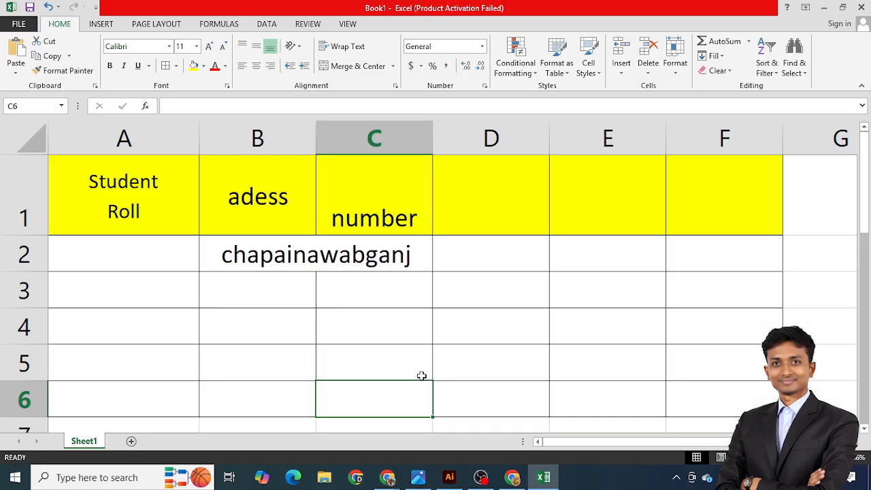
type("rajgfdgf")
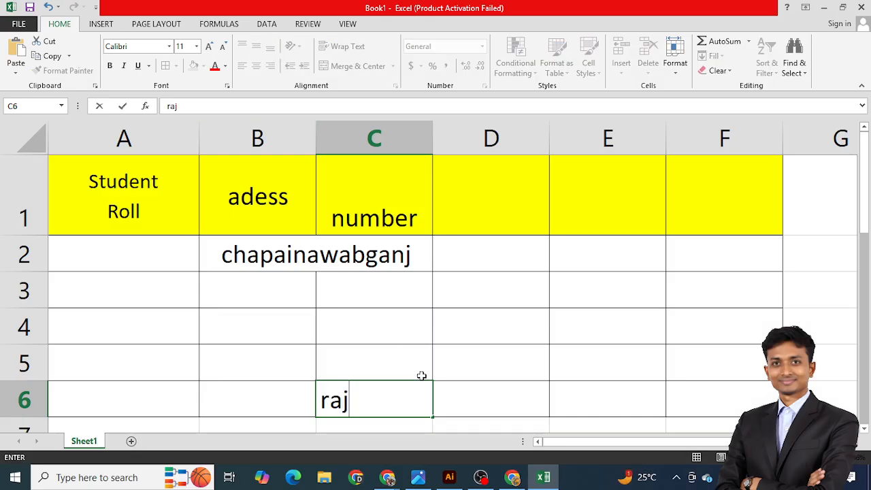
left_click(476, 387)
left_click(413, 403)
scroll(382, 295, "down", 1)
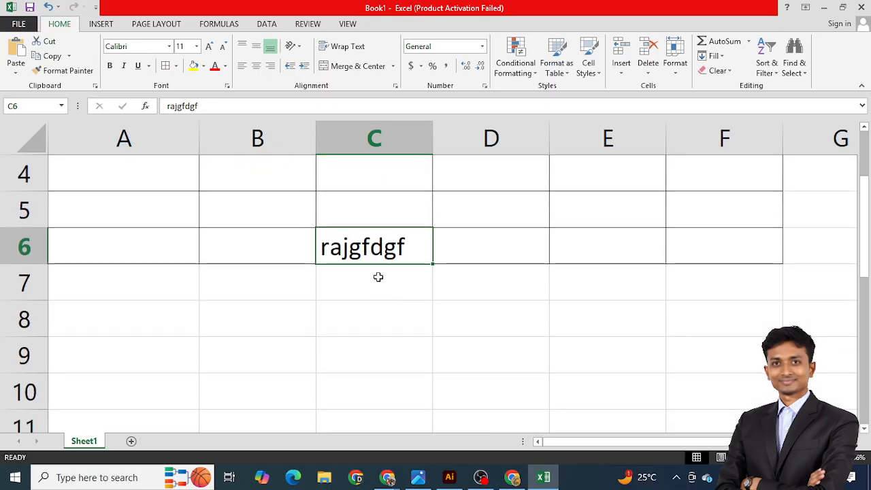
scroll(377, 276, "up", 1)
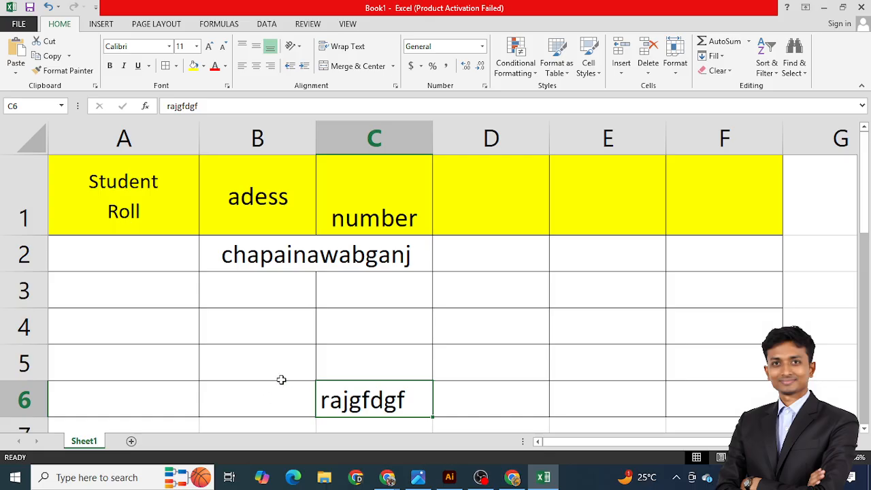
Step: Make row 6 nearly three times as tall, and align "rajgfdgf" in C6 to the horizontal center and vertical middle
scroll(293, 371, "down", 1)
left_click_drag(24, 268, 24, 331)
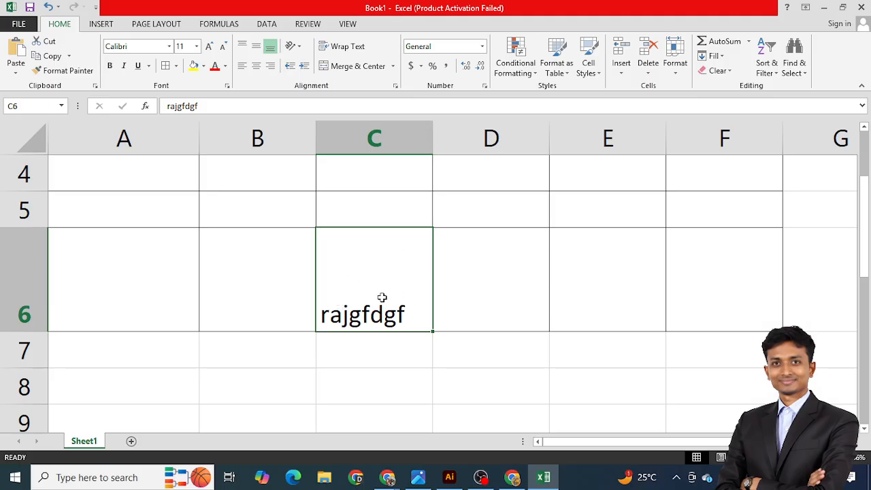
left_click(258, 68)
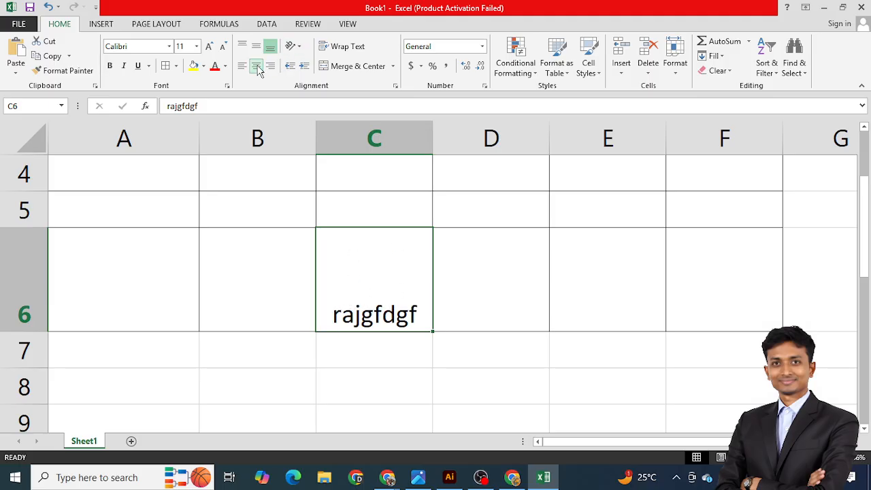
left_click(255, 50)
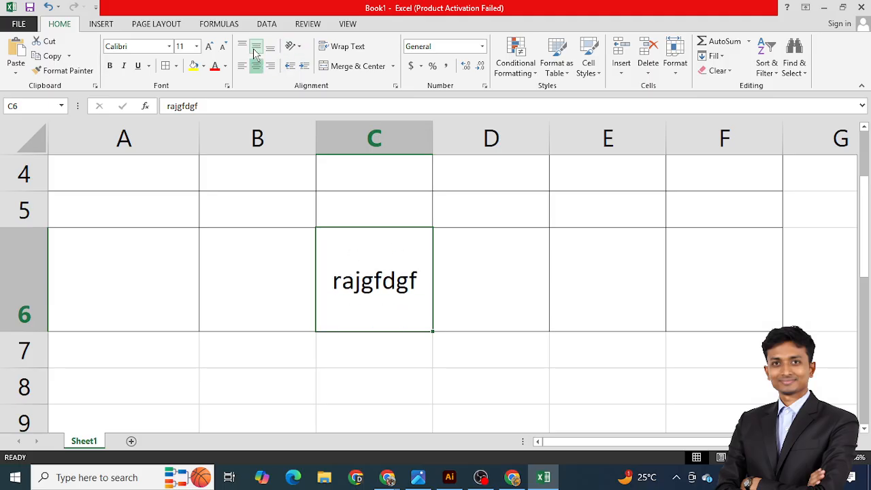
left_click(270, 48)
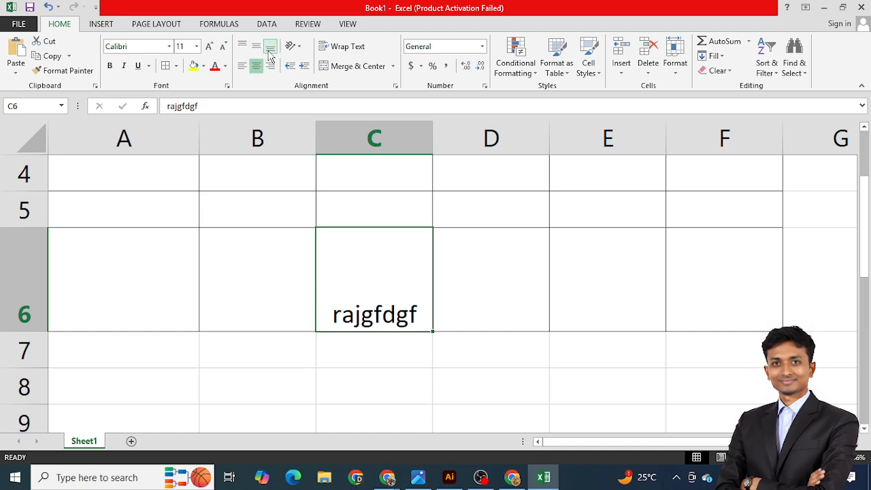
left_click(256, 46)
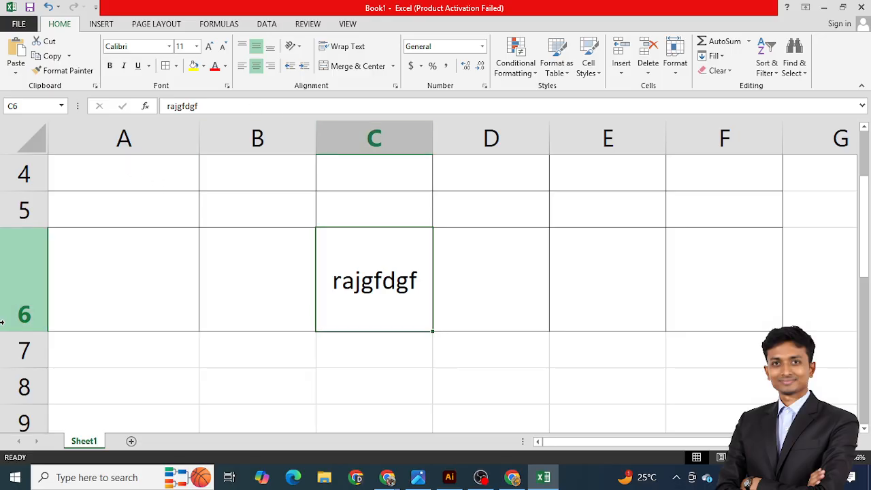
Step: Reduce row 6 to slightly more than the height of row 5 and reselect cell C6
left_click_drag(27, 330, 33, 259)
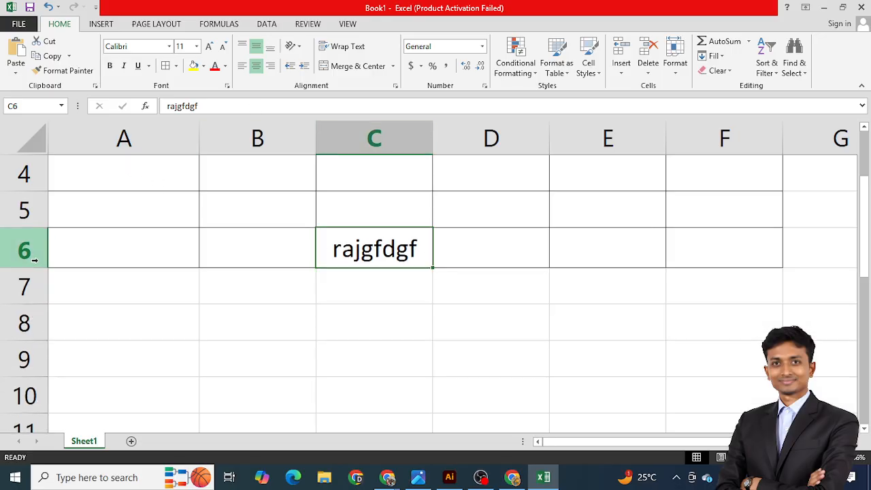
left_click(383, 311)
left_click(372, 252)
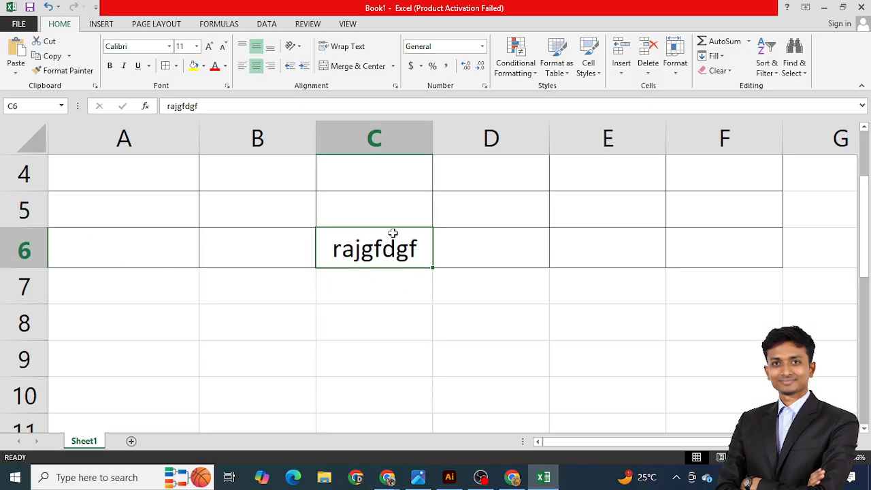
Step: Remove the horizontal center and vertical middle alignment from "rajgfdgf" in C6, and reapply both
left_click(256, 65)
left_click(256, 45)
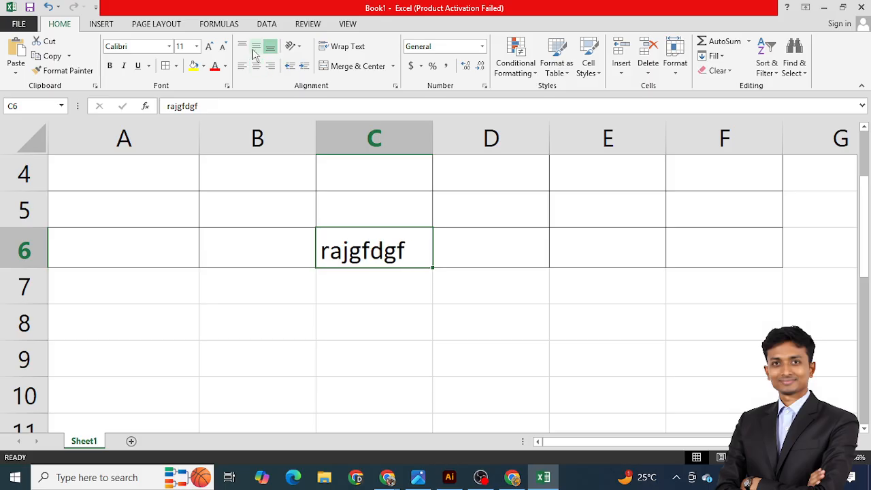
left_click(256, 47)
left_click(256, 65)
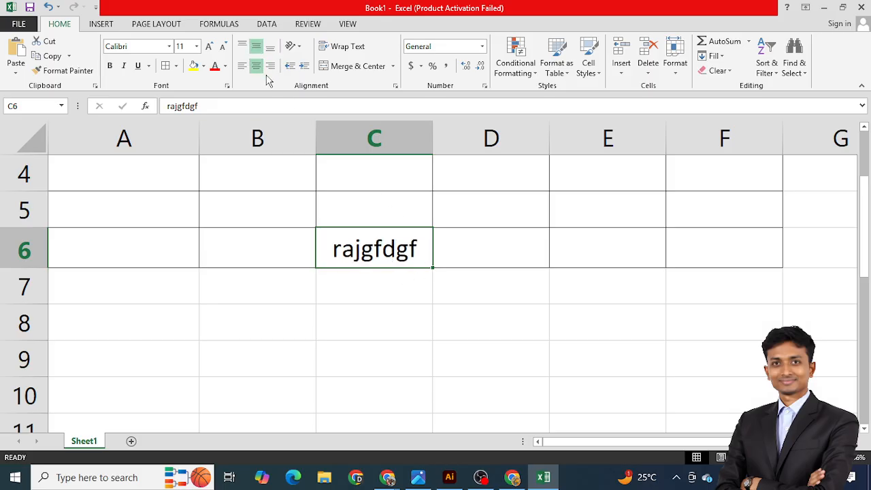
scroll(340, 229, "up", 1)
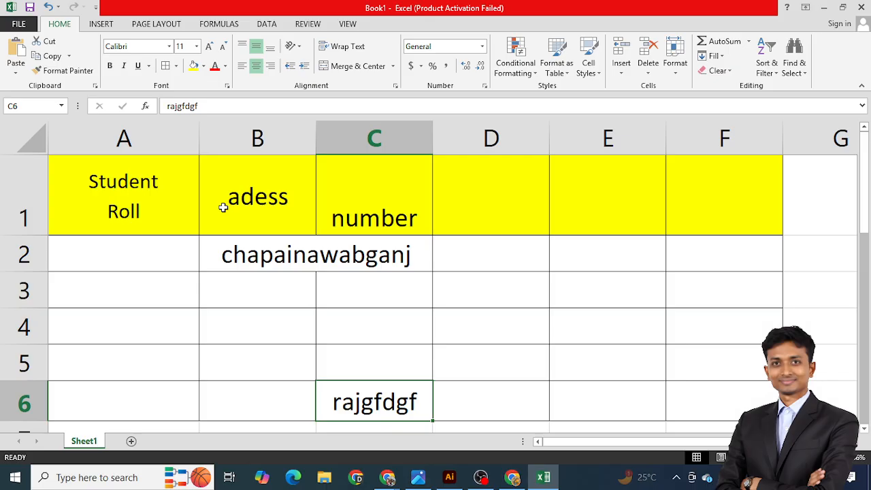
left_click(404, 312)
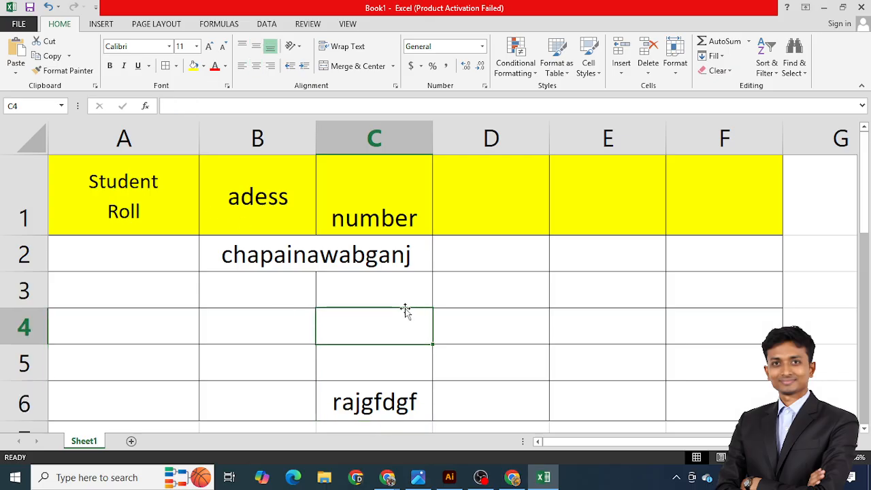
scroll(373, 319, "down", 1)
scroll(373, 319, "up", 1)
scroll(437, 299, "down", 1)
scroll(495, 262, "up", 1)
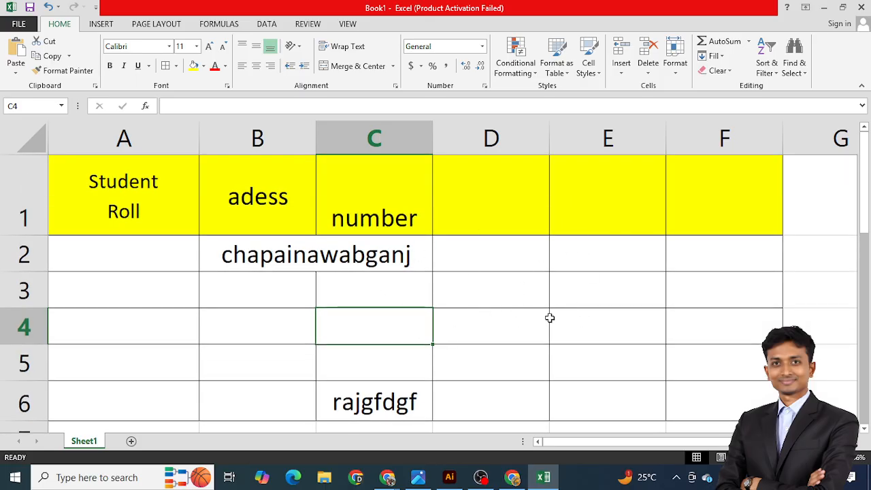
scroll(531, 272, "down", 1)
Step: Select E6, and use Draw Border to add left, bottom and right borders to cell E7 below the table
left_click(581, 239)
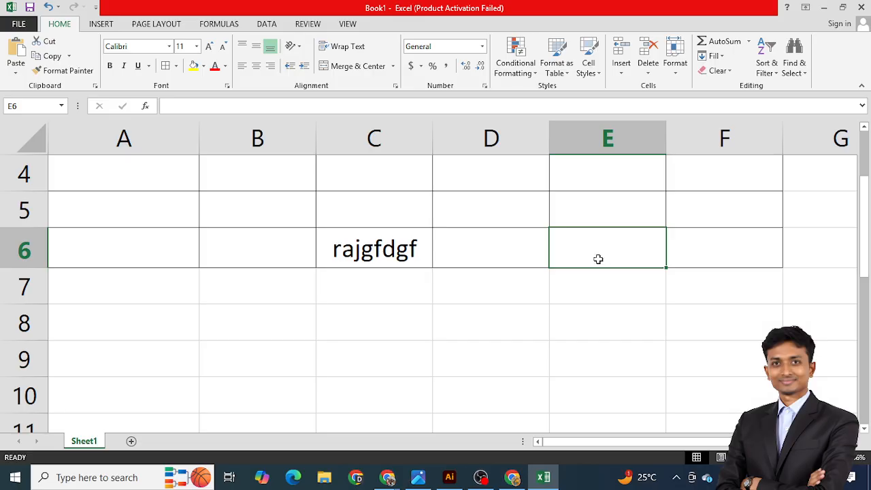
left_click(620, 321)
left_click(590, 250)
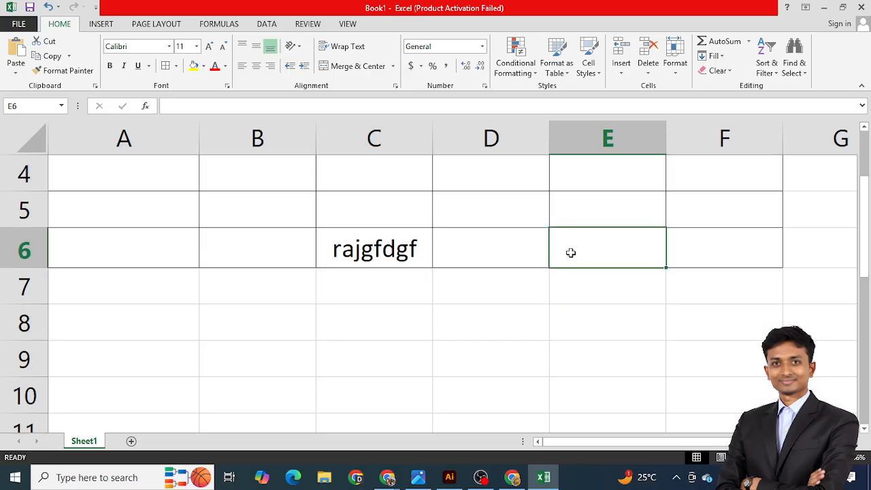
left_click(177, 66)
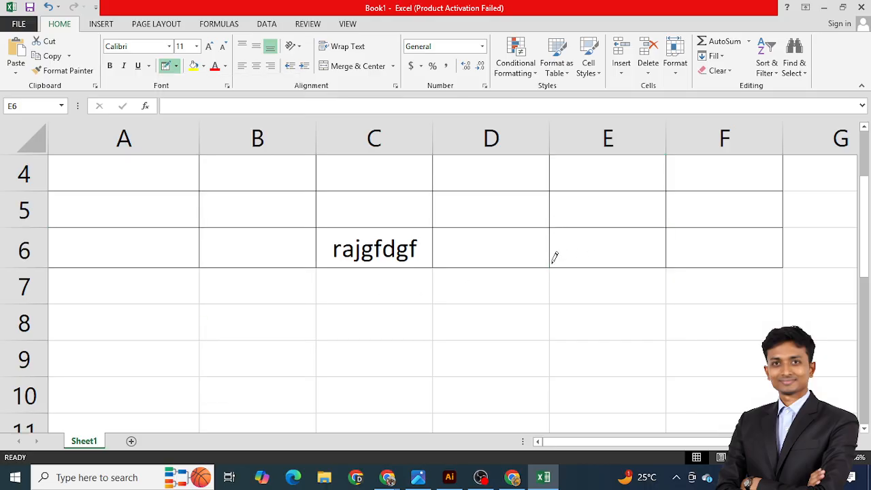
left_click(549, 300)
left_click(636, 304)
left_click(667, 286)
Step: Switch to Draw Border Grid with a red line color and redraw the bottom border of E7
left_click(176, 66)
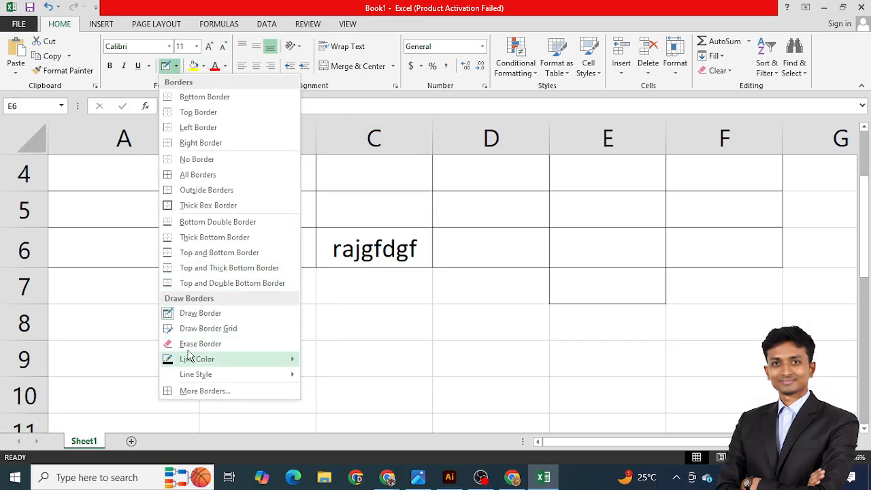
left_click(209, 329)
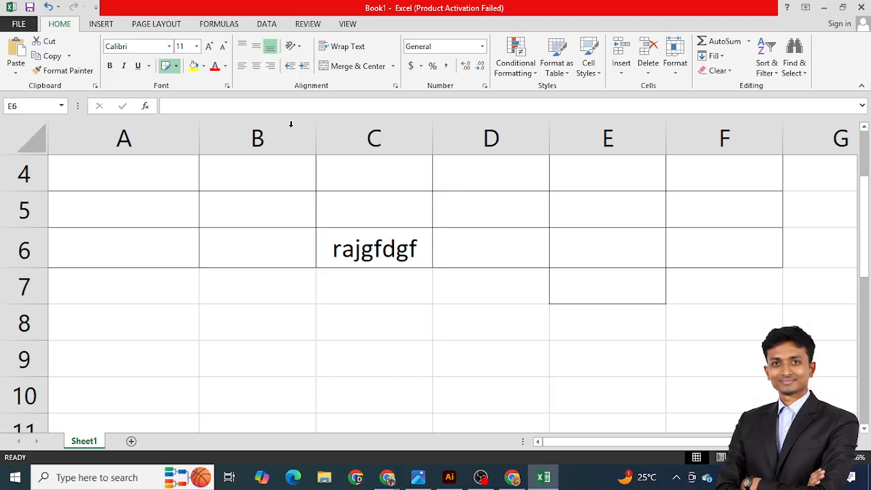
left_click(177, 68)
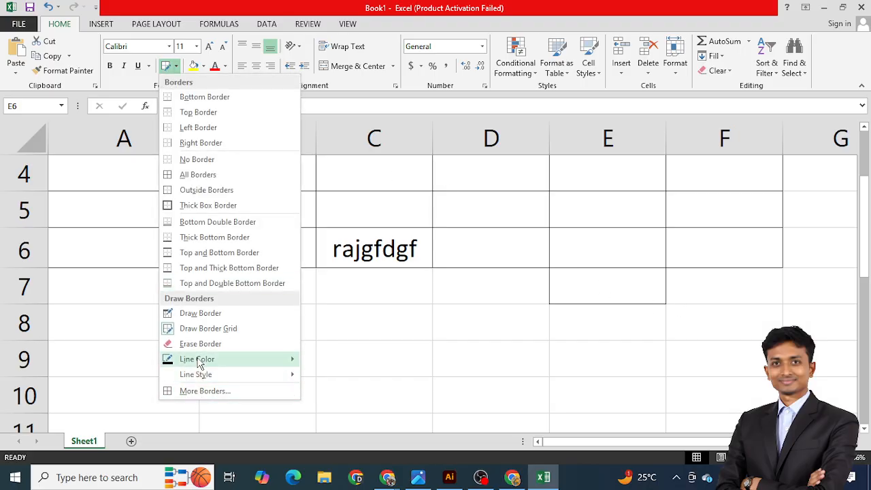
mouse_move(204, 358)
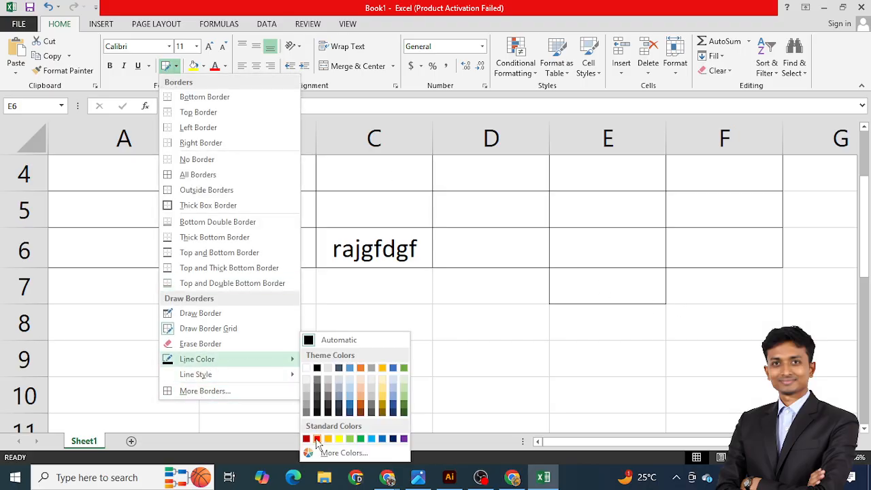
left_click(317, 439)
mouse_move(554, 297)
left_mouse_down()
mouse_move(644, 297)
mouse_move(552, 303)
left_mouse_up()
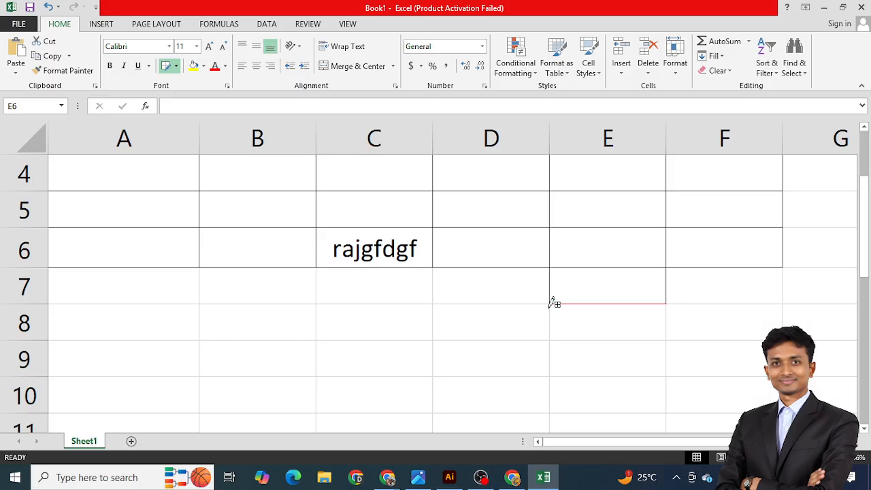
Step: Set the border line style to the thickest solid line and redraw the bottom edge of E7 in red
left_click(176, 66)
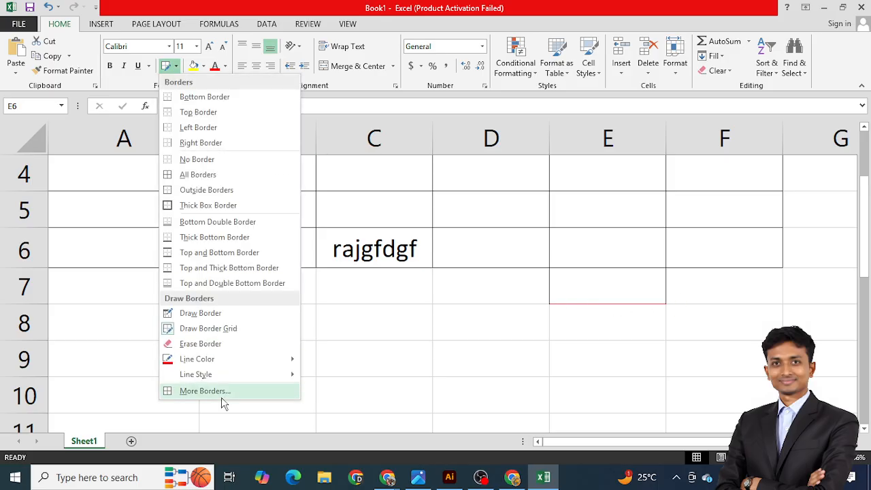
mouse_move(216, 375)
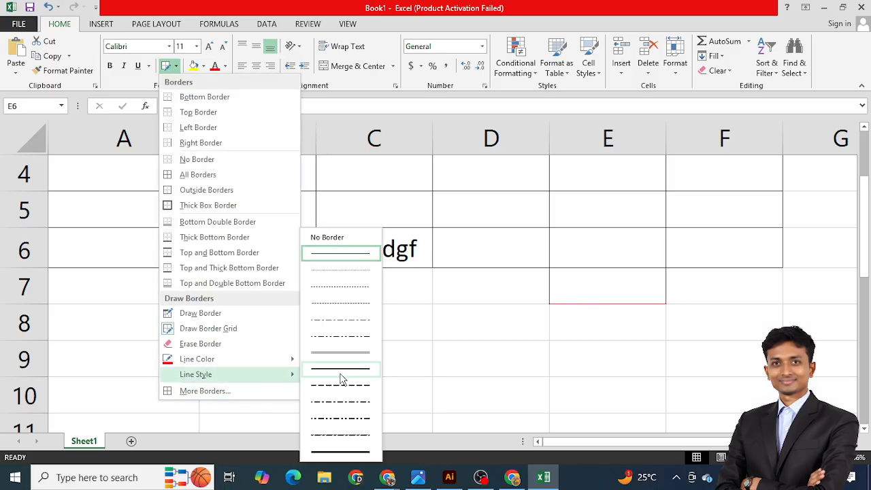
left_click(340, 452)
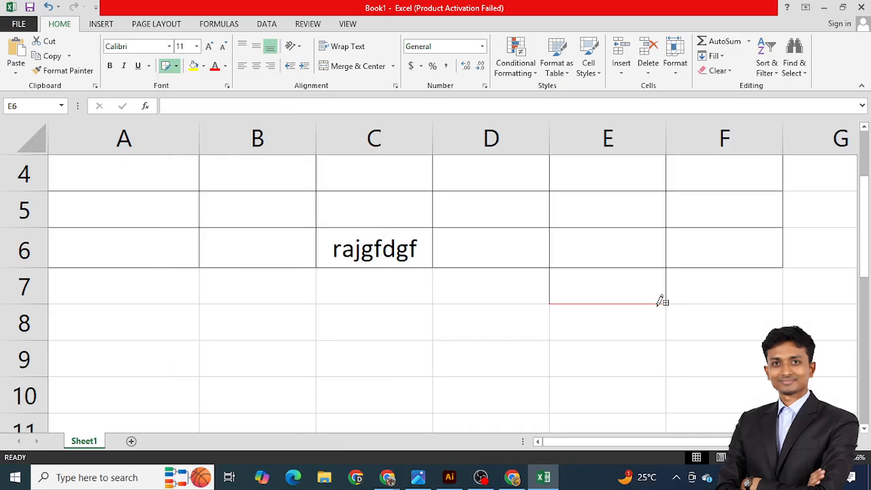
left_click(607, 300)
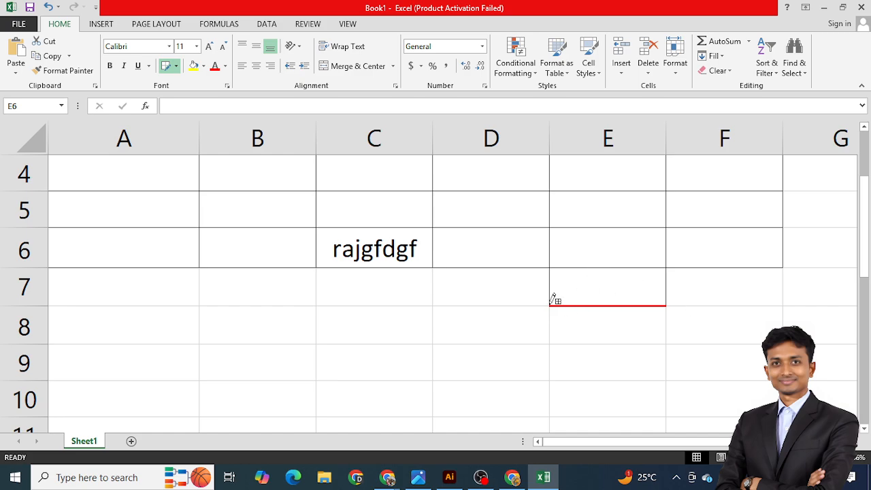
Step: Draw thick red borders along the right and left edges of E6:E7 and between the two cells
left_click(175, 66)
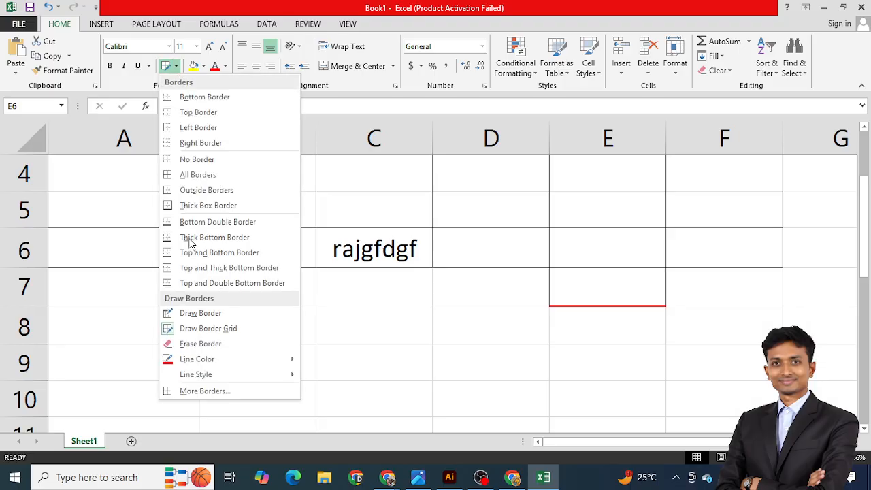
mouse_move(218, 380)
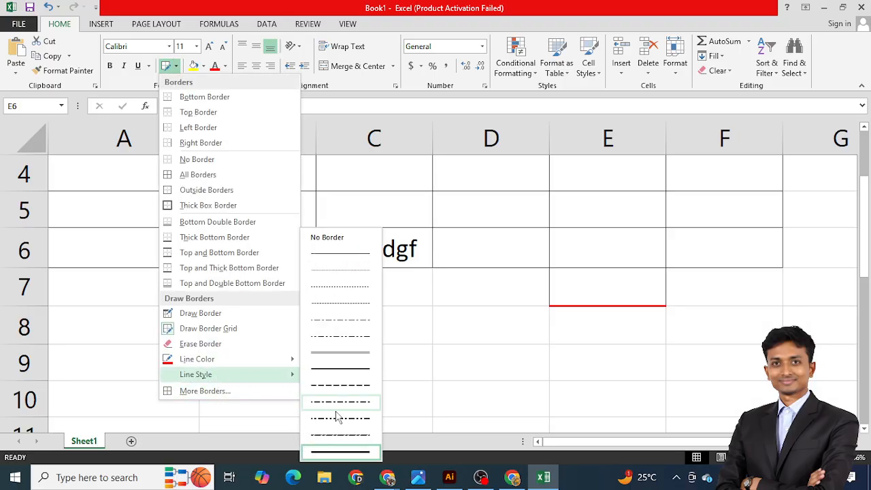
mouse_move(213, 361)
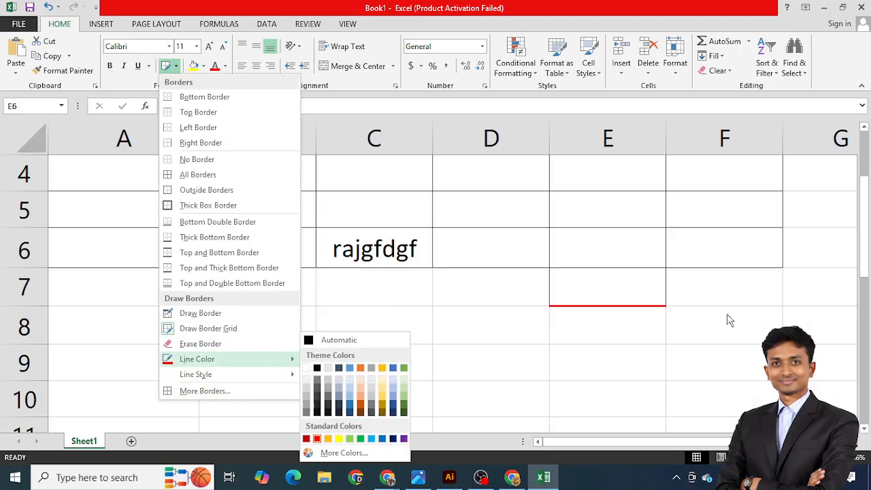
left_click(619, 297)
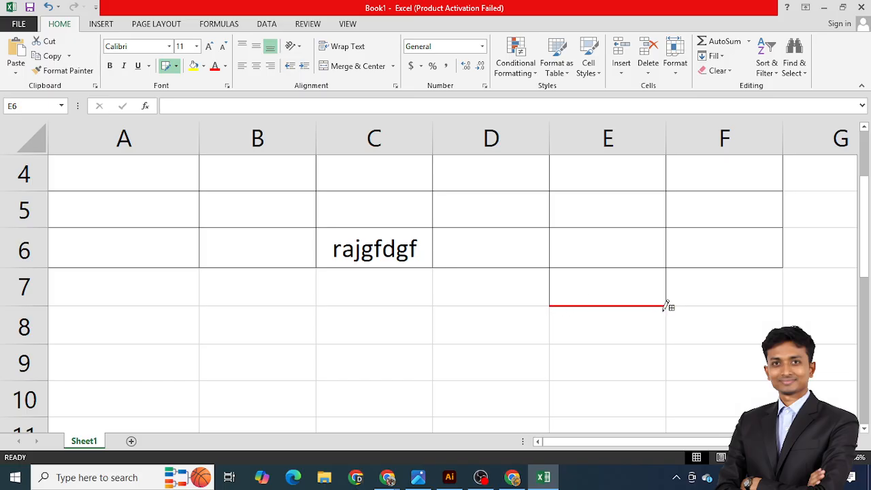
left_click_drag(670, 226, 671, 292)
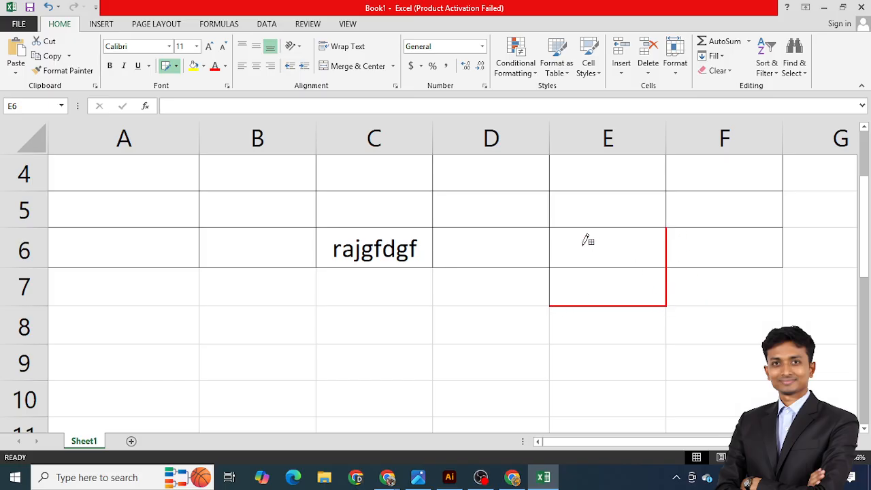
mouse_move(549, 233)
left_mouse_down()
mouse_move(550, 290)
mouse_move(611, 264)
left_mouse_up()
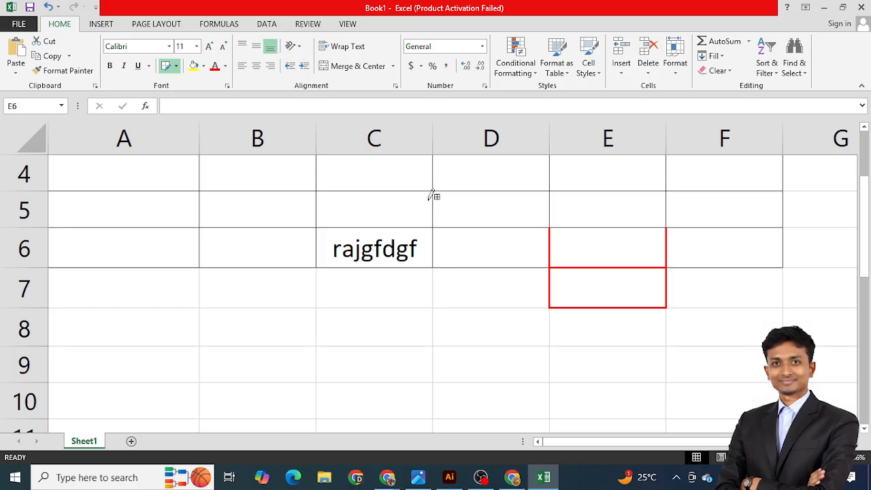
Step: Set the border line color to dark blue and redraw the left edge of E6:E7 with it
left_click(176, 68)
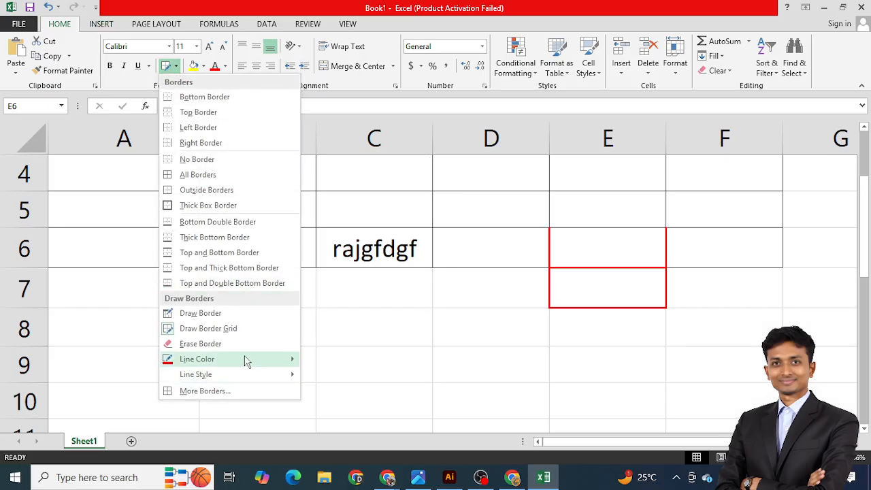
mouse_move(247, 362)
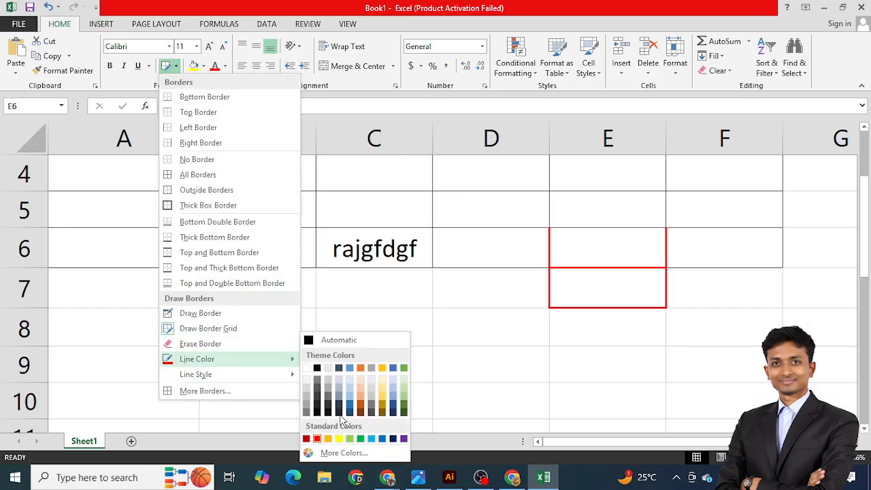
left_click(393, 439)
left_click_drag(553, 228, 552, 268)
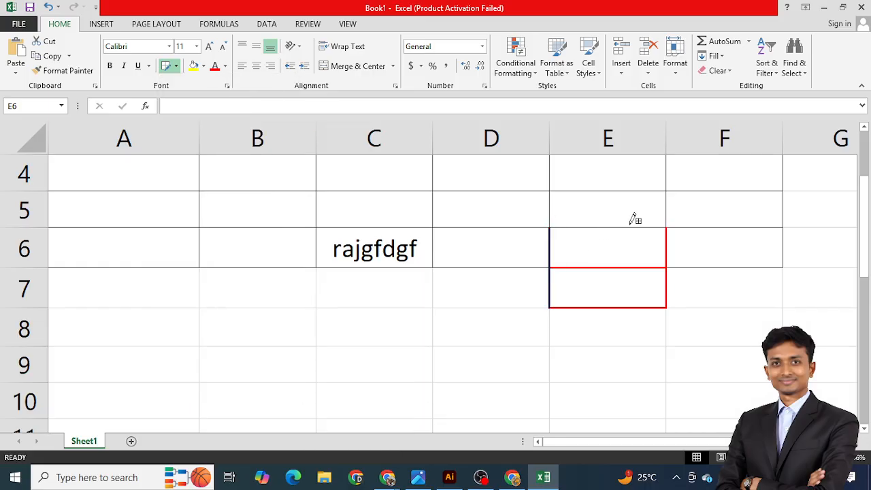
left_click(226, 68)
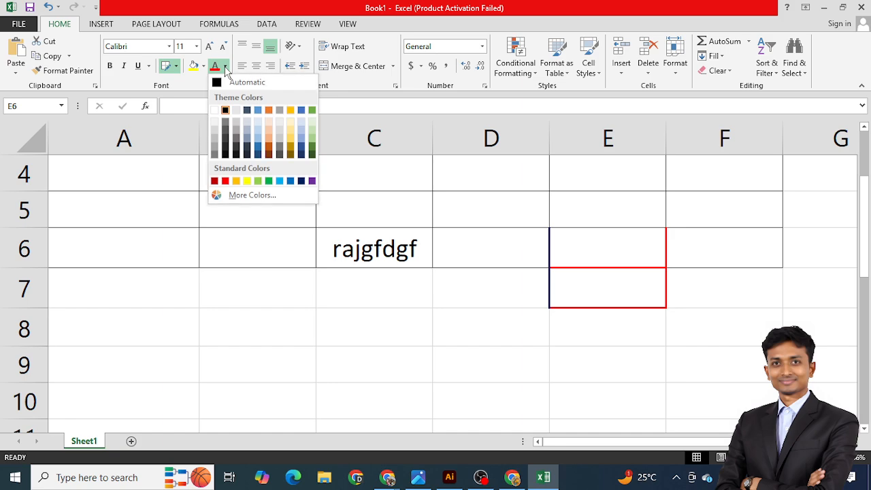
left_click(226, 68)
Step: Replace the borders of E6 with a dark blue medium-dashed outline using the Format Cells border settings
left_click(177, 67)
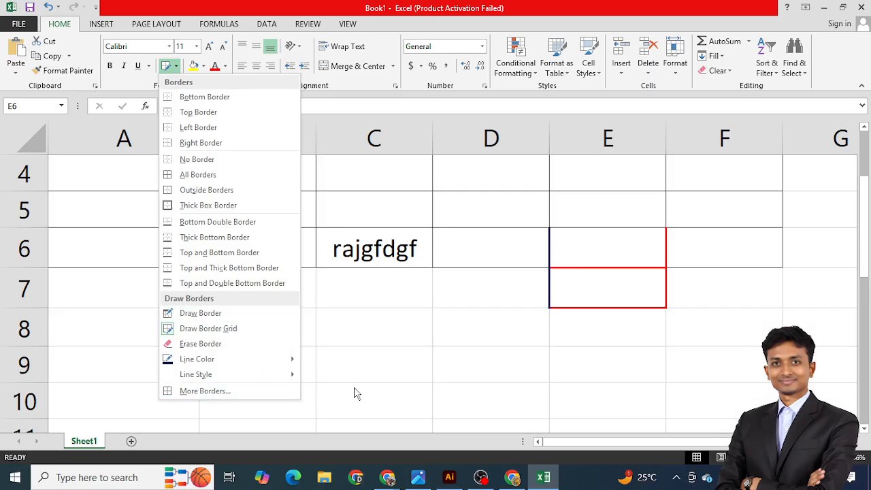
left_click(204, 393)
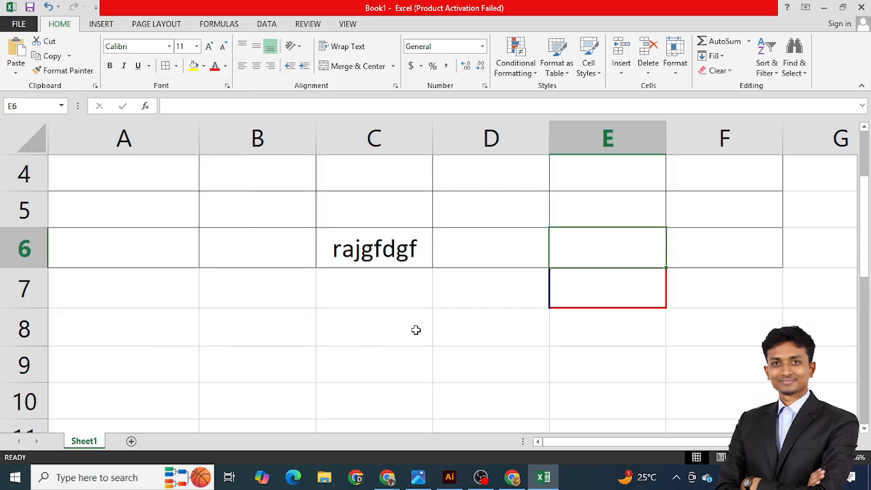
left_click_drag(490, 103, 571, 118)
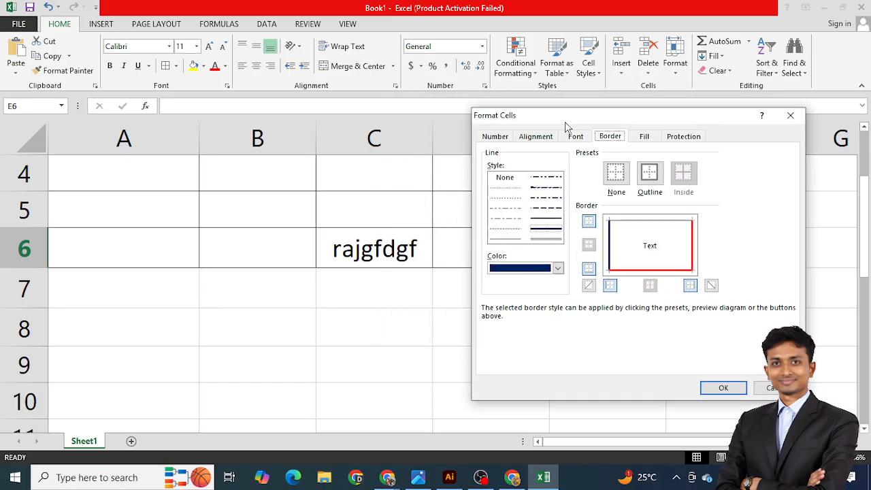
left_click(531, 212)
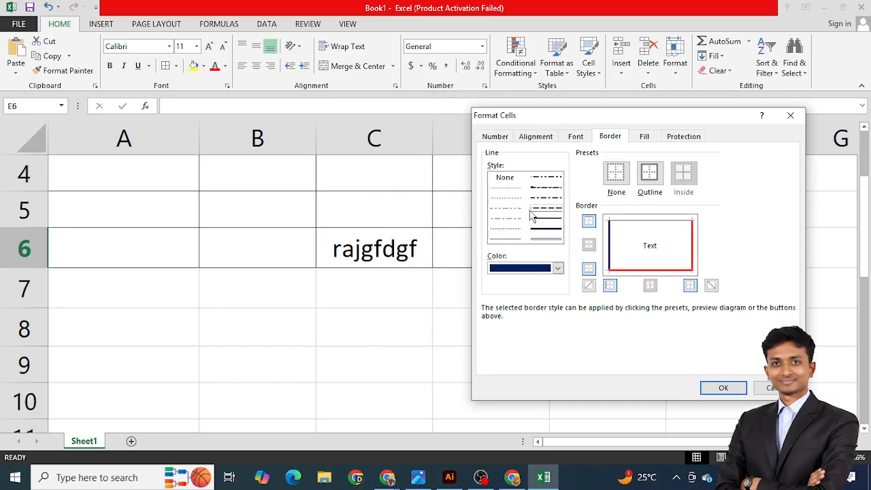
left_click(649, 176)
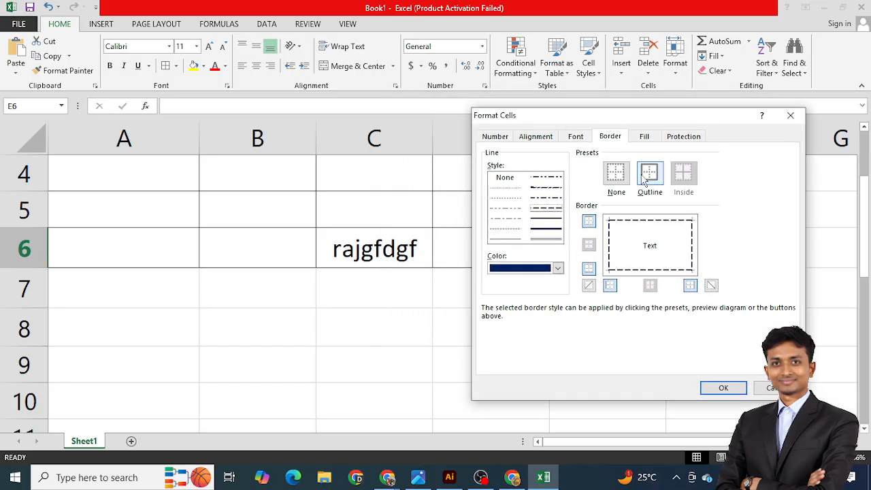
left_click(616, 174)
left_click(655, 177)
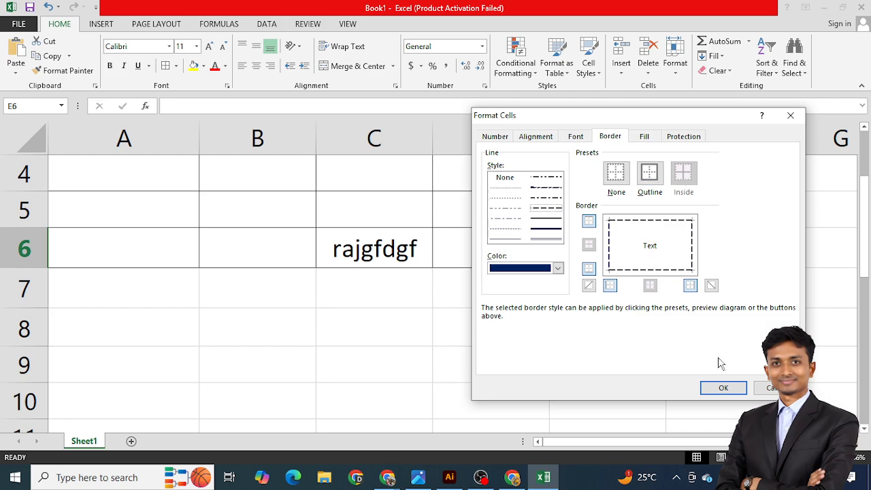
key("Return")
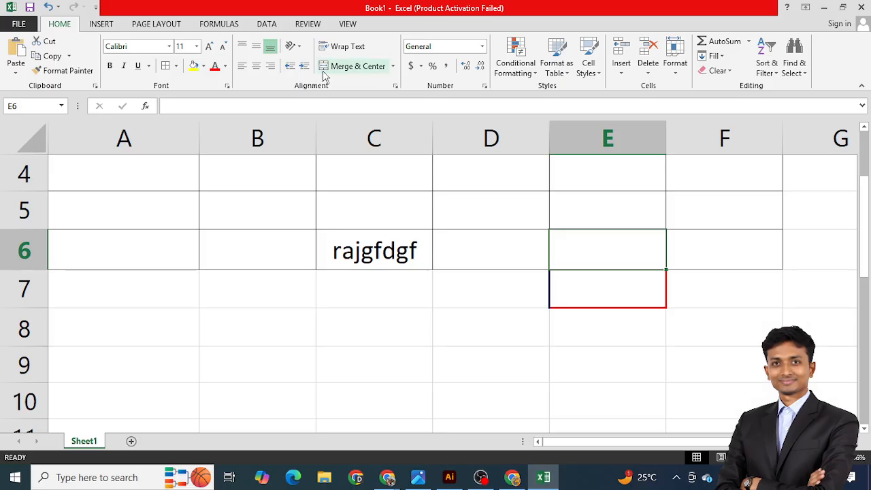
Step: Fill cell E6 with dark gray through Format Cells, and replace that fill with yellow
left_click(395, 86)
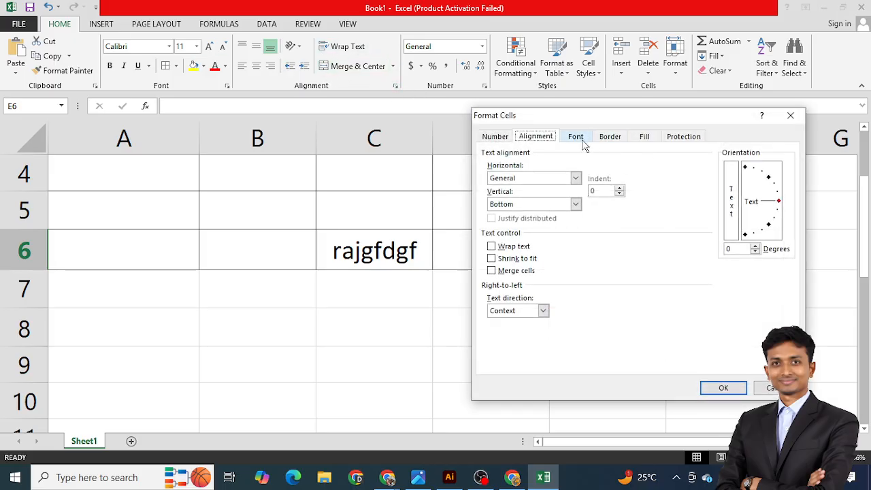
left_click(604, 138)
left_click(643, 137)
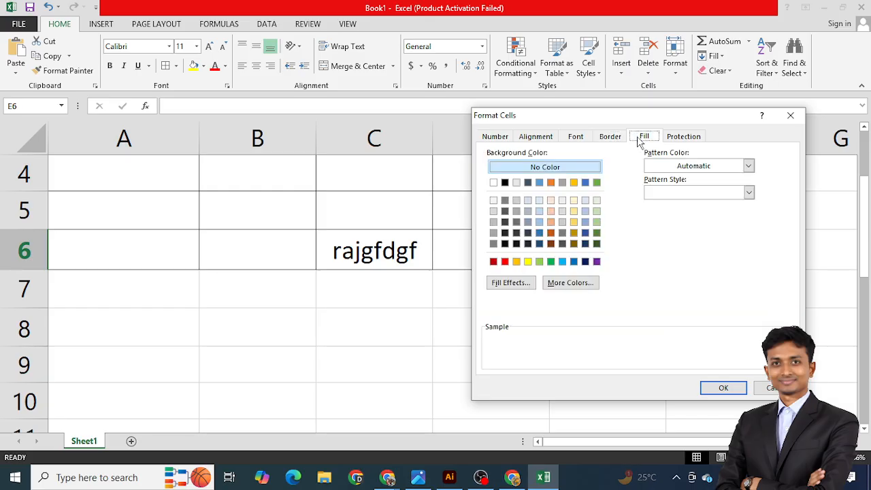
left_click(518, 224)
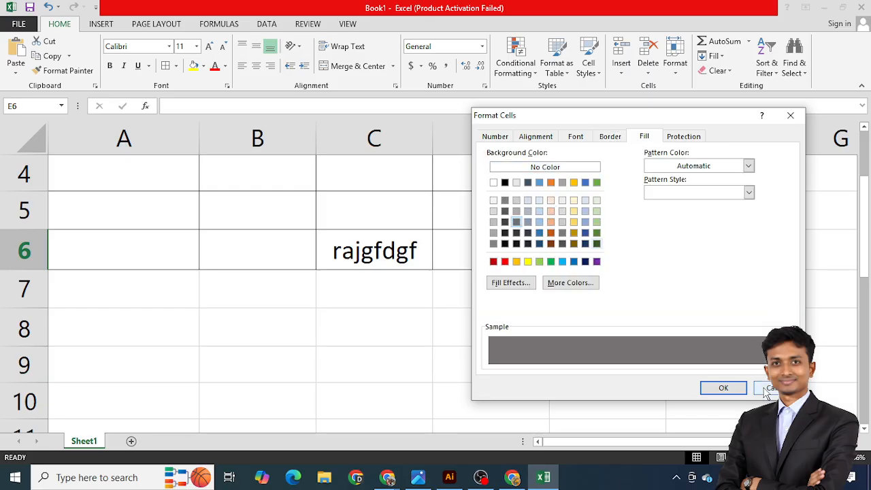
left_click(723, 388)
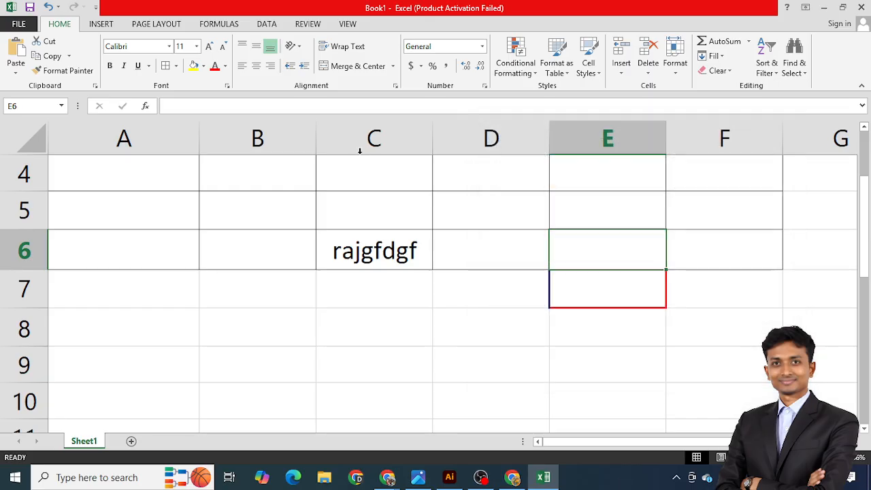
left_click(205, 71)
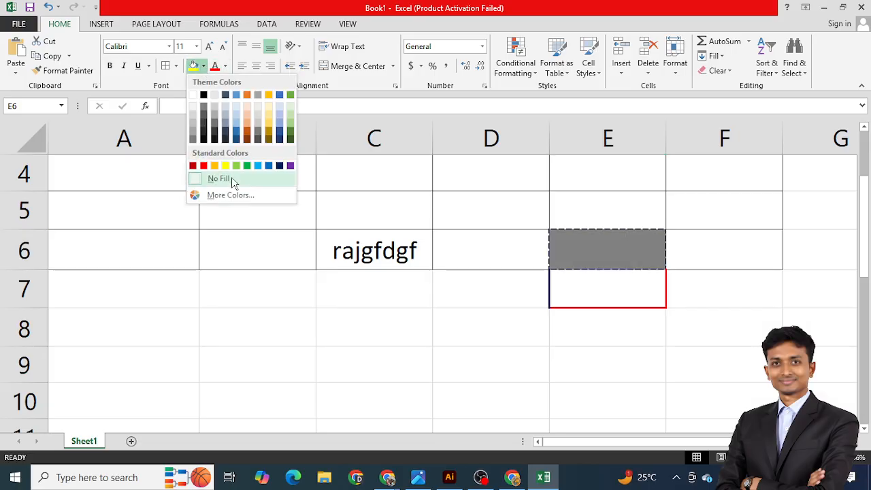
left_click(216, 165)
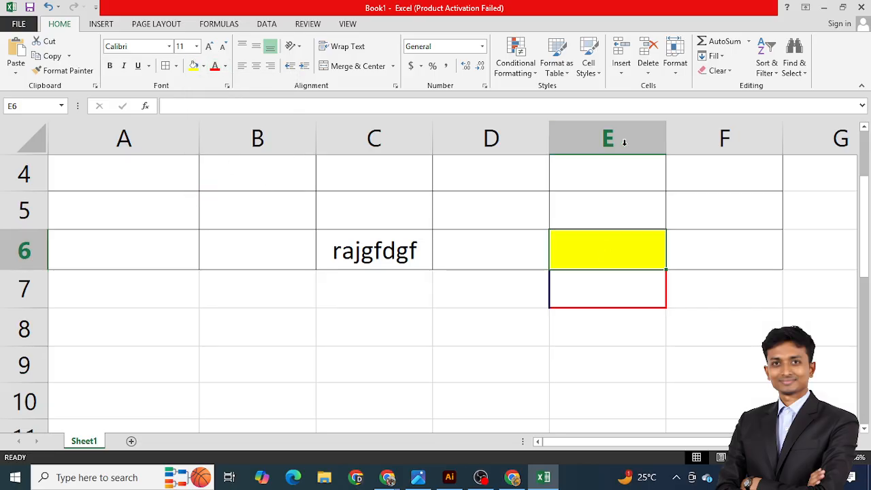
Step: Set the background color of E6 to standard red through the Format Cells fill settings
left_click(396, 86)
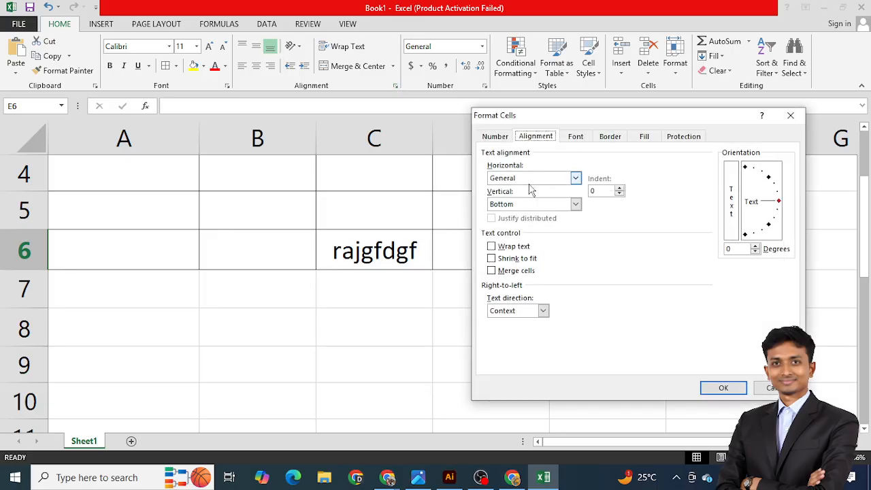
left_click(648, 137)
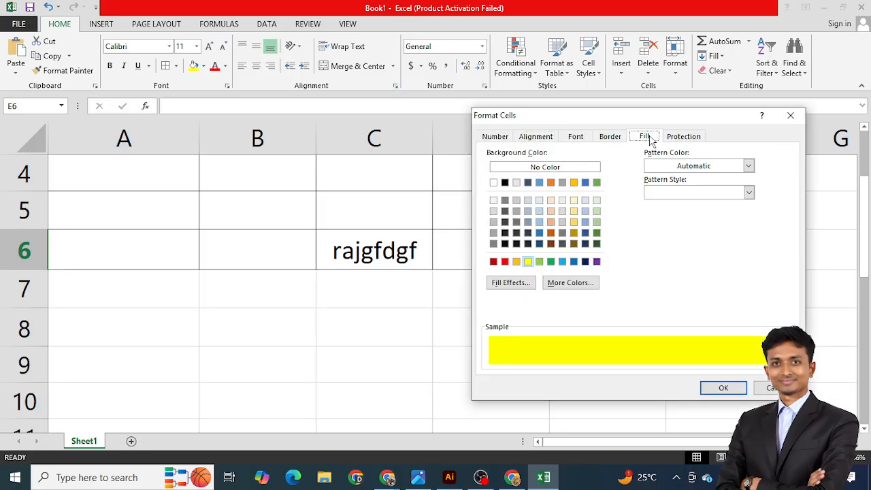
left_click(505, 261)
left_click(723, 388)
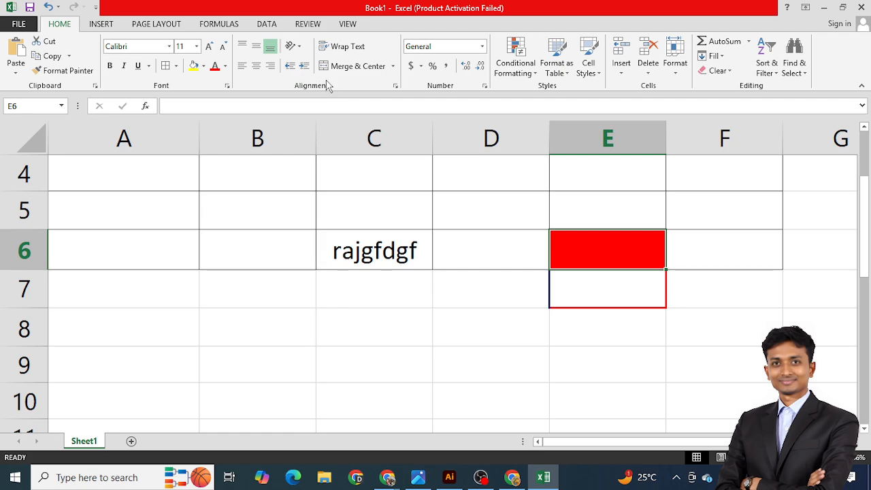
Step: Examine the Number, Alignment, Font, Border, Fill and Protection pages of Format Cells for E6, and close the dialog
left_click(395, 85)
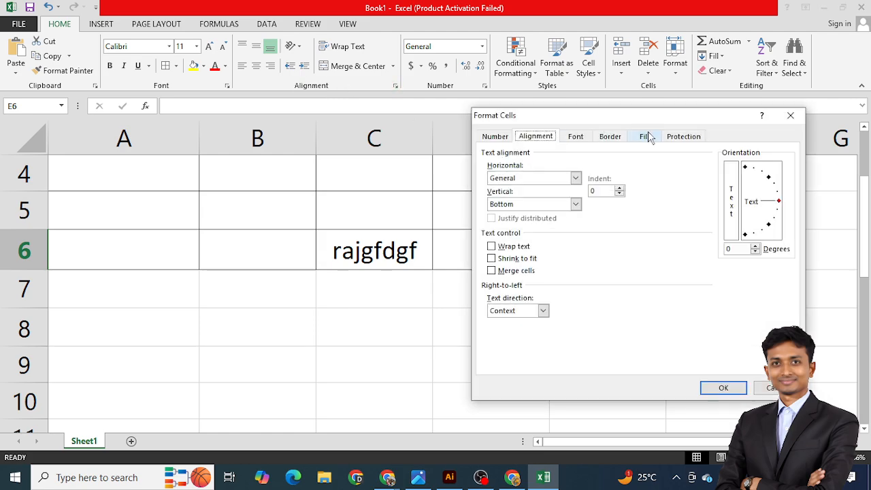
left_click(647, 136)
left_click(495, 136)
left_click(535, 136)
left_click(572, 136)
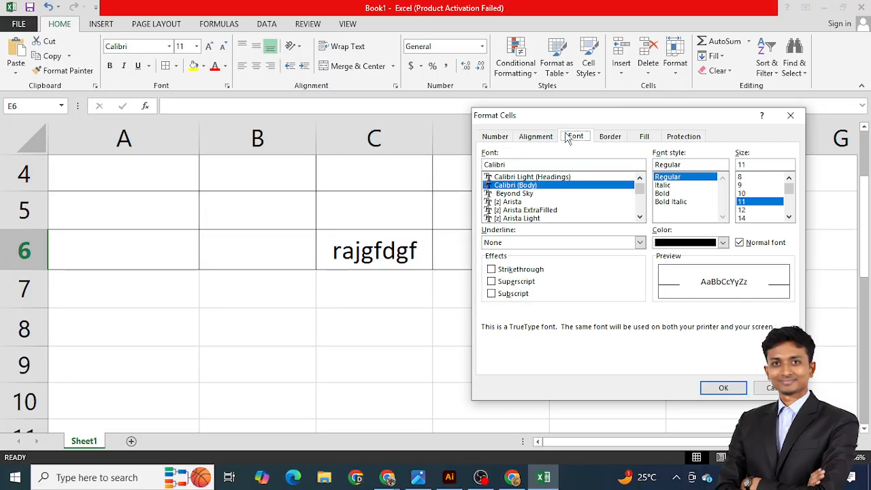
left_click(610, 136)
left_click(645, 137)
left_click(693, 137)
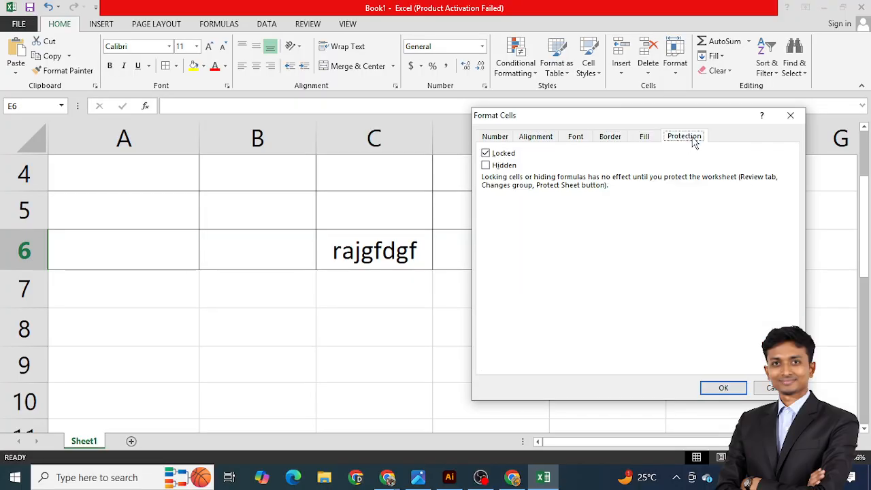
left_click(644, 136)
left_click(610, 136)
left_click(643, 137)
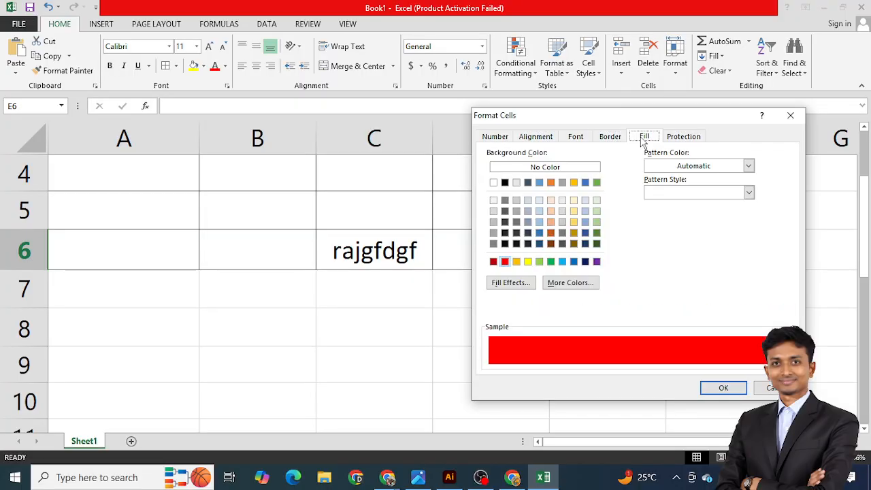
left_click(672, 137)
left_click(645, 137)
left_click(496, 137)
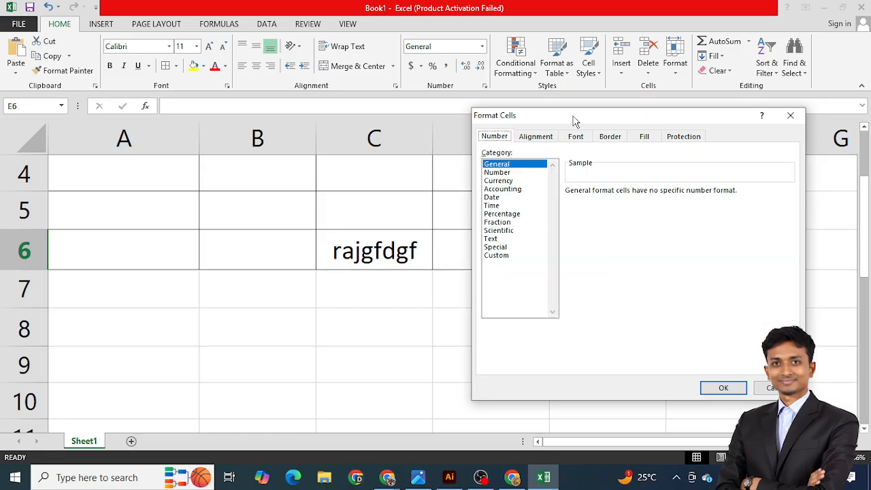
left_click_drag(574, 121, 544, 114)
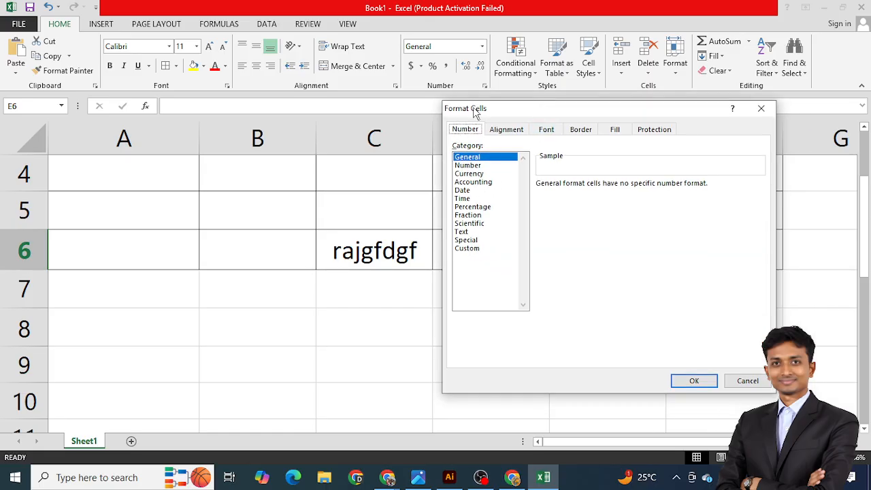
left_click_drag(475, 113, 499, 115)
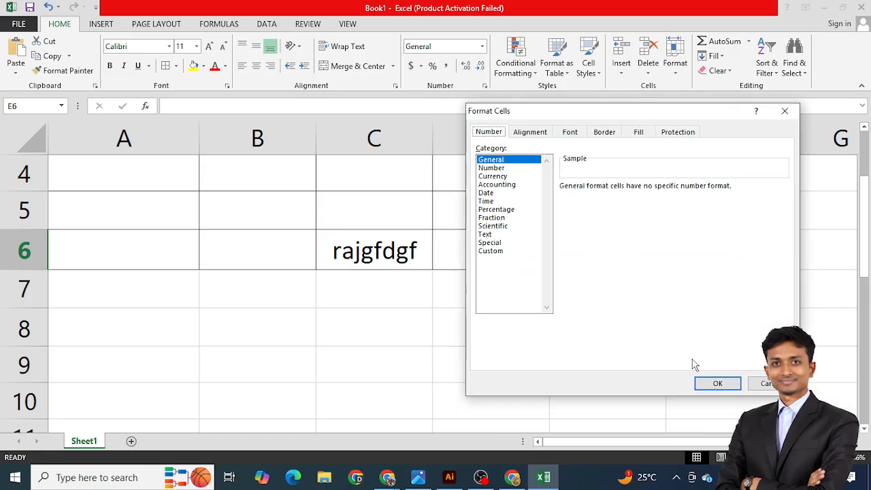
left_click(717, 384)
Step: Enter 234-2-12 in cell A8 below the table
scroll(179, 312, "down", 2)
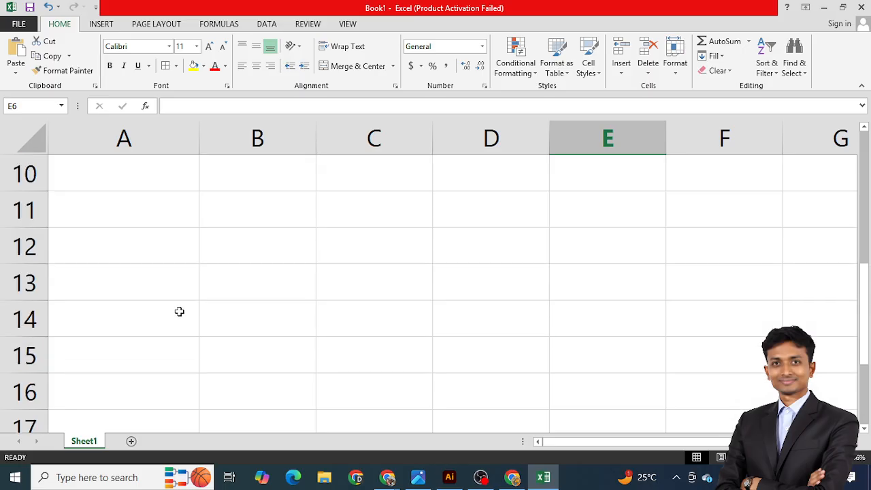
scroll(190, 253, "up", 2)
scroll(191, 249, "down", 1)
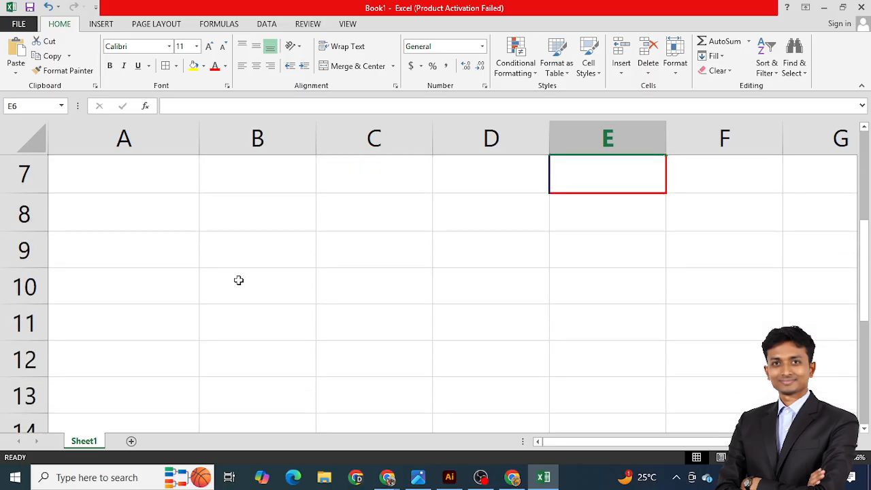
left_click(145, 208)
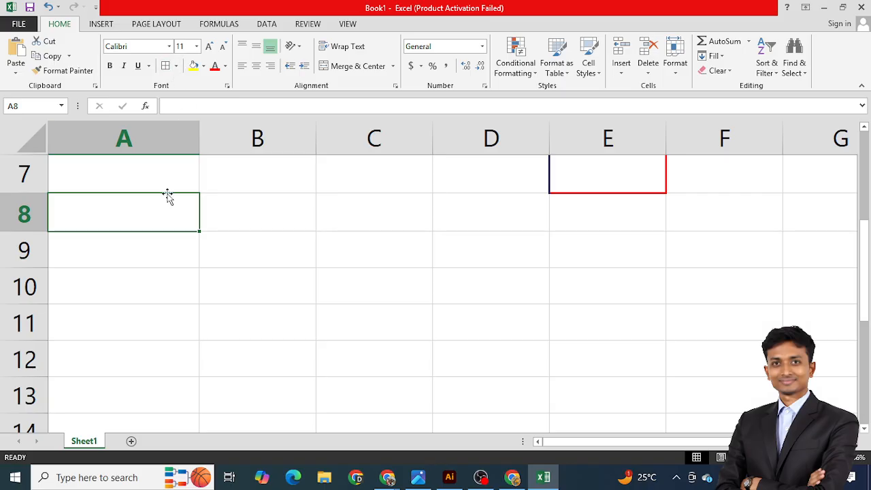
type("234")
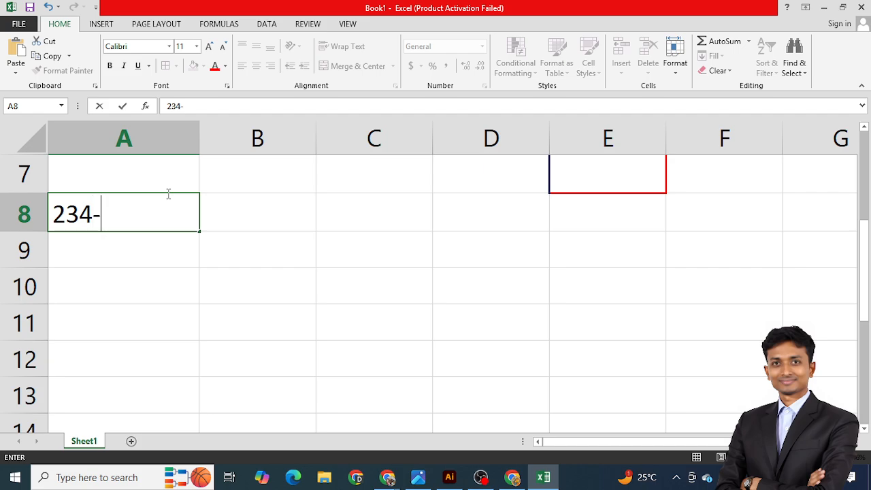
type("-2=-")
key("BackSpace")
type("=")
key("BackSpace")
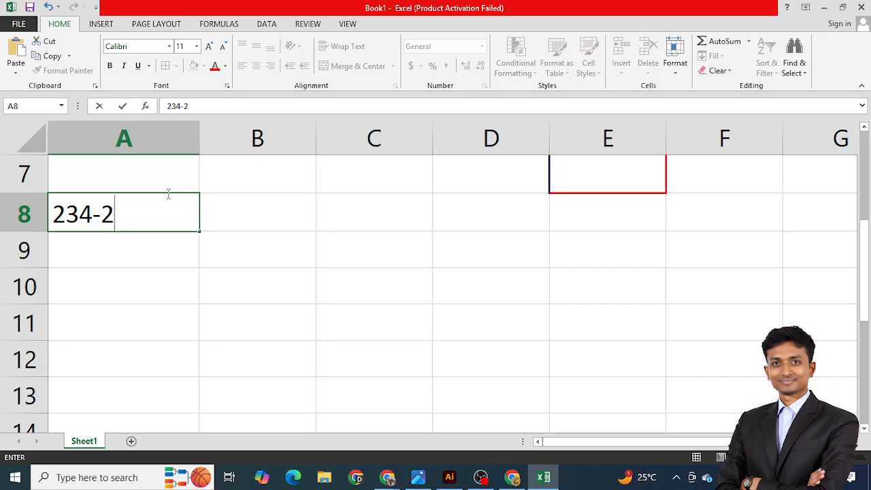
type("-12")
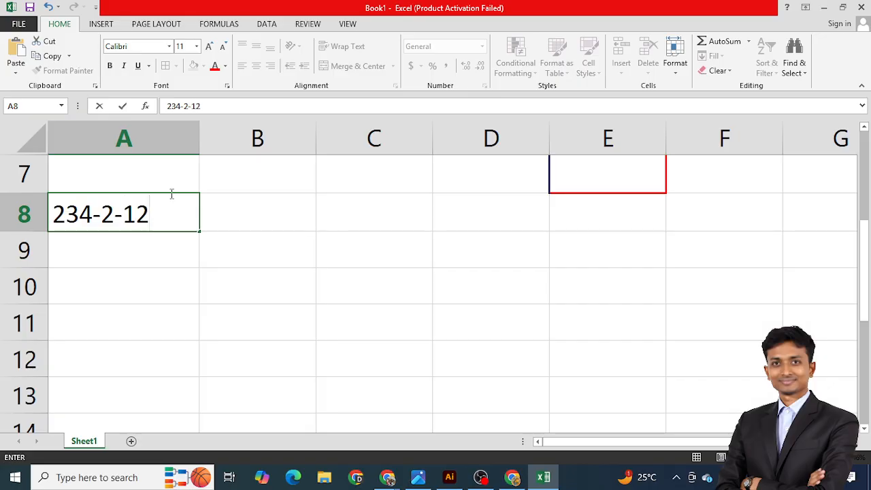
left_click(195, 291)
Step: Examine the General, Number, Currency, Accounting and Date number-format categories in Format Cells for A8
mouse_move(134, 216)
left_mouse_down()
mouse_move(130, 243)
mouse_move(134, 216)
left_mouse_up()
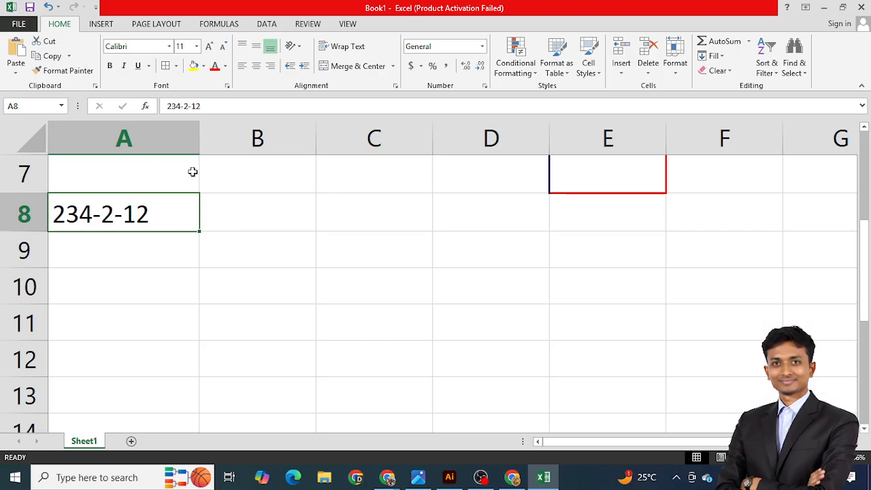
right_click(121, 214)
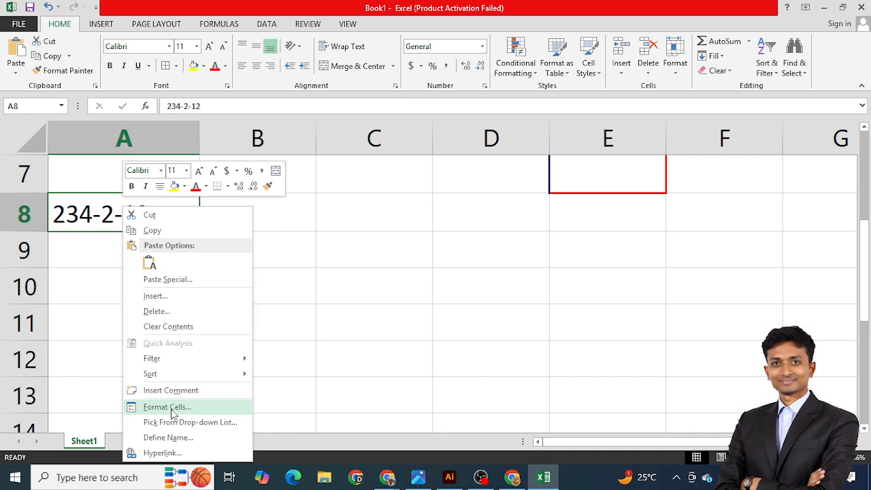
key("Escape")
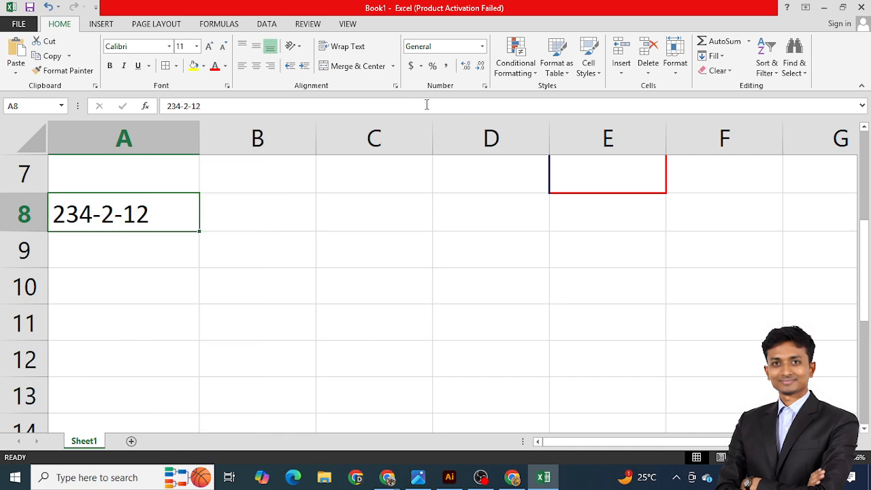
left_click(397, 88)
left_click(495, 131)
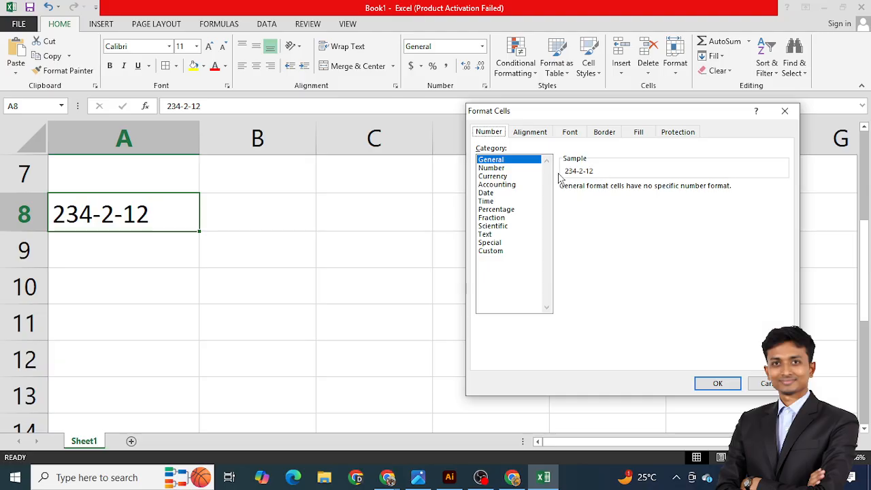
left_click(504, 168)
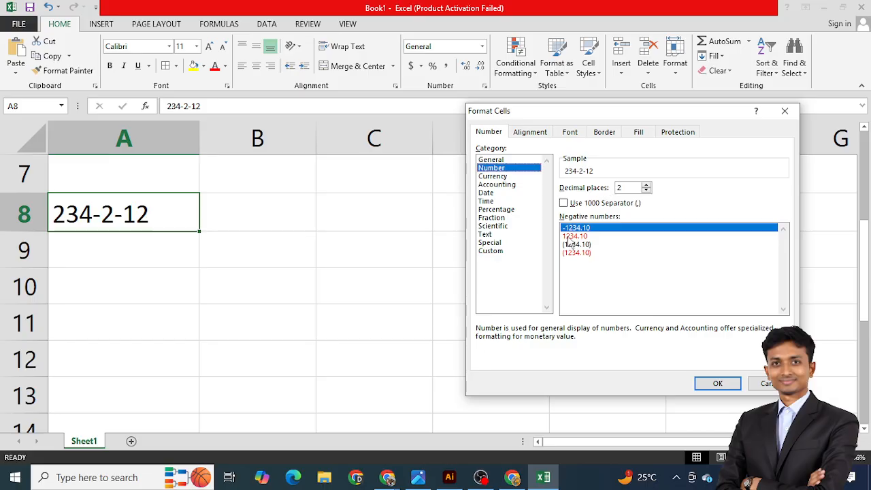
left_click(510, 178)
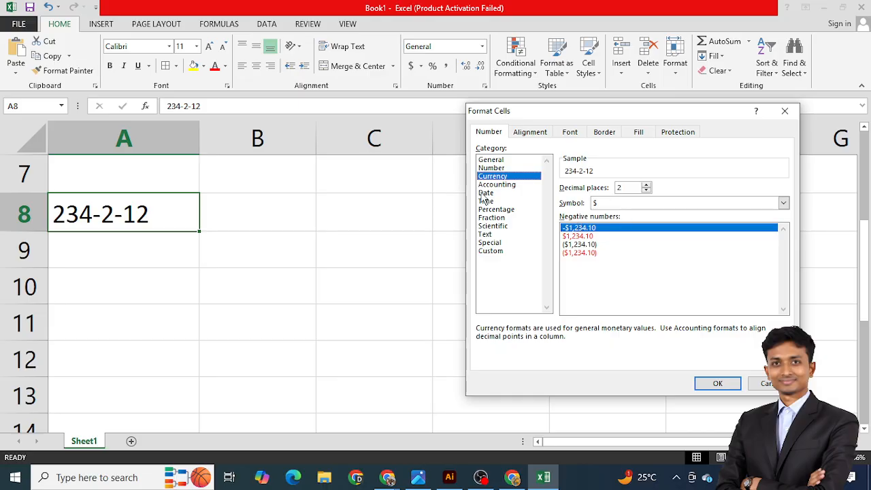
left_click(496, 186)
left_click(493, 194)
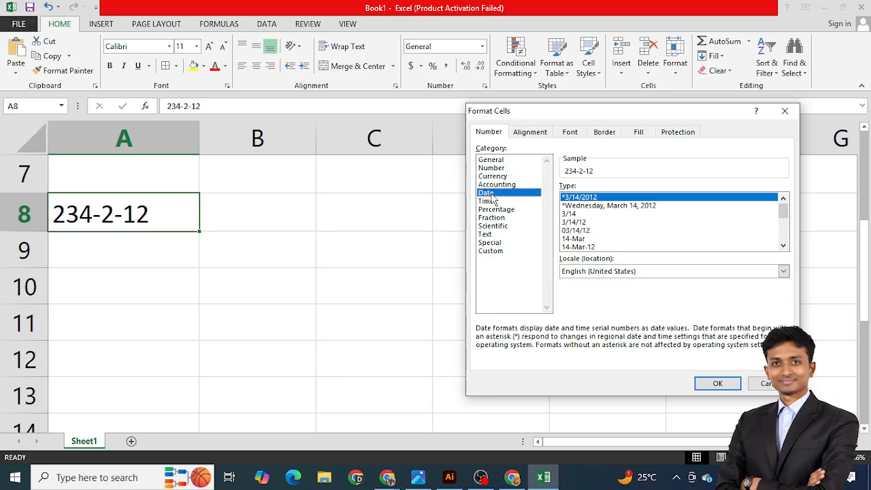
Step: Browse the date format types, including 14-Mar and Mar-12, and view the Percentage and Time categories for A8
left_click(587, 222)
left_click(584, 239)
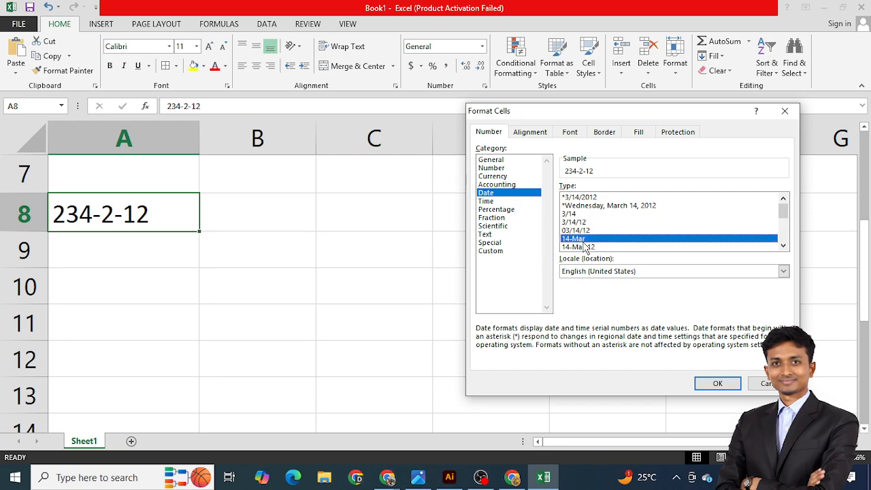
scroll(583, 246, "down", 2)
scroll(583, 246, "down", 2)
scroll(583, 246, "up", 4)
scroll(578, 226, "down", 2)
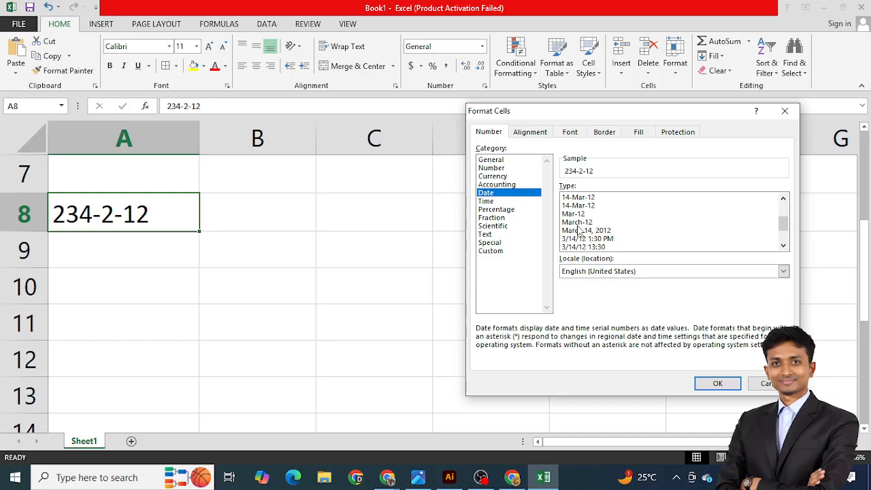
left_click(577, 216)
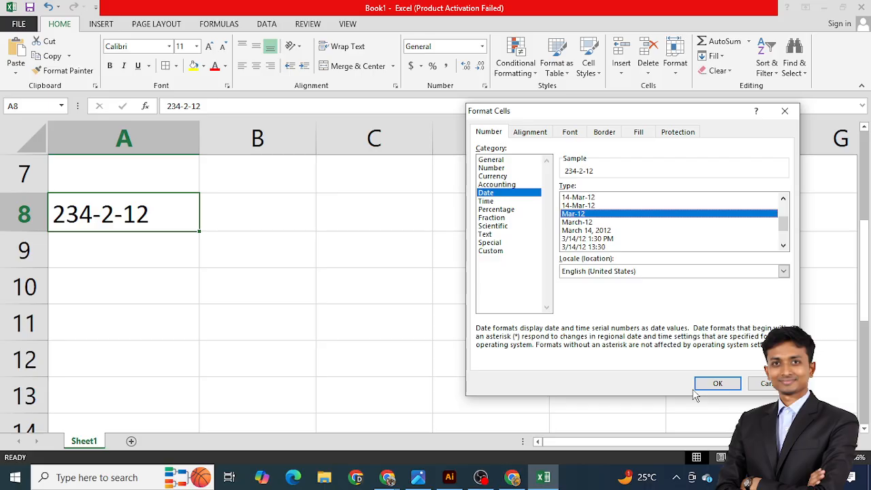
left_click(493, 212)
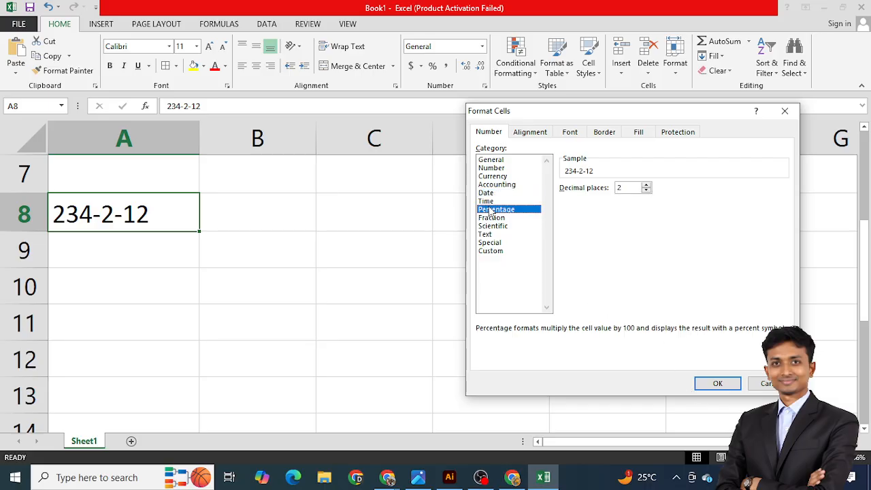
key("Up")
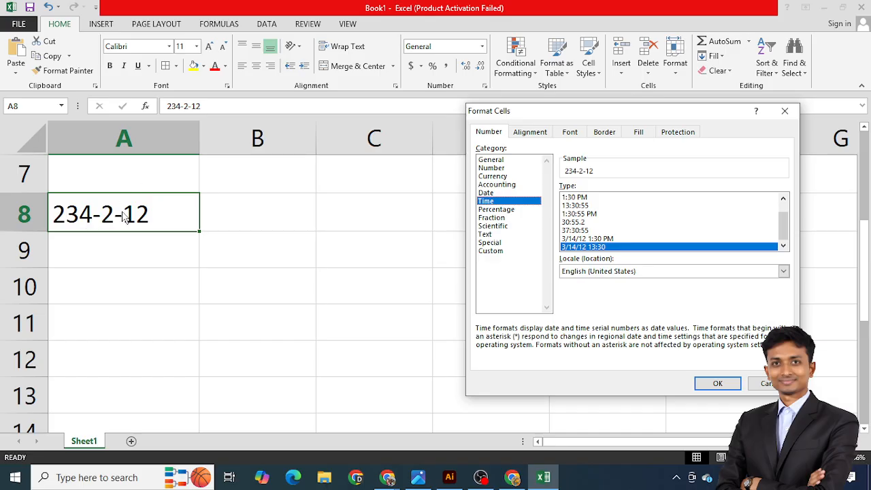
Step: Apply the Text number format to A8 and replace its content with kkhj
left_click(491, 236)
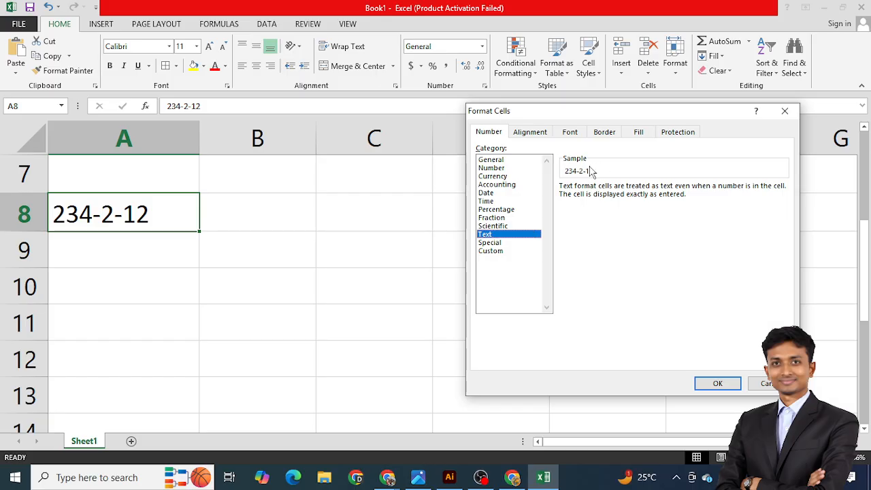
left_click(718, 383)
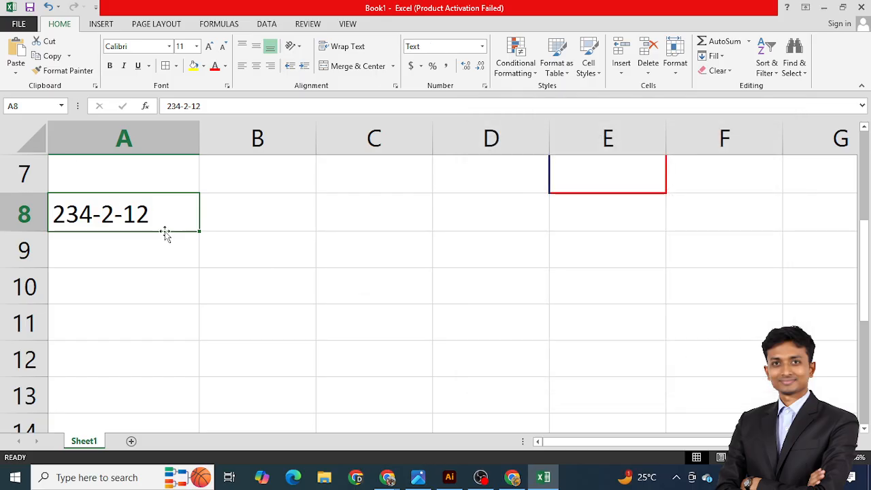
type("kkhj")
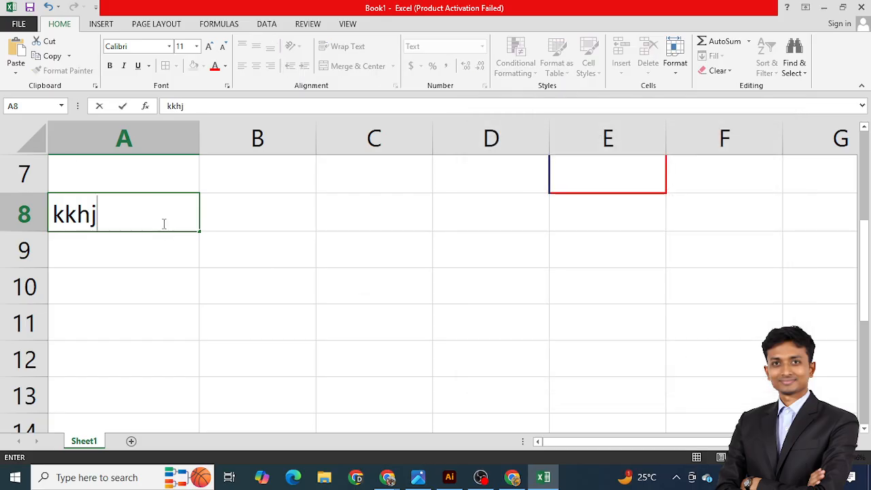
key("Return")
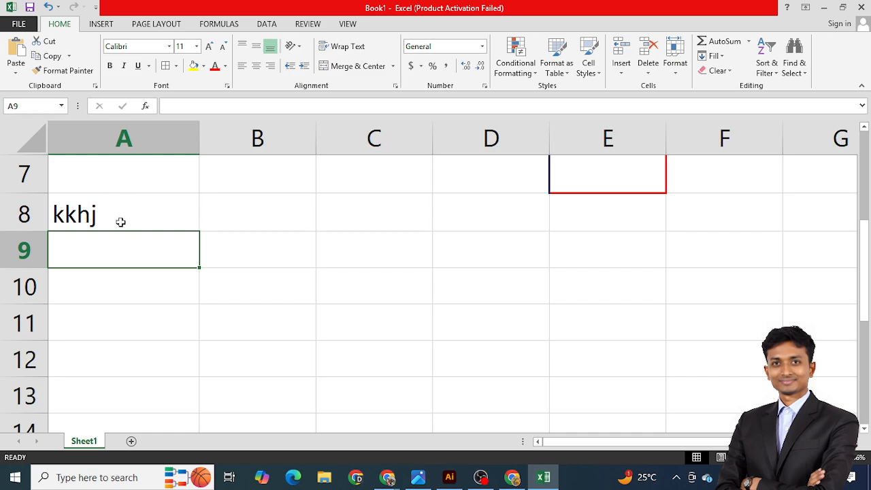
Step: Apply the Text number format to the range A7:A13 through Format Cells
left_click_drag(145, 169, 118, 390)
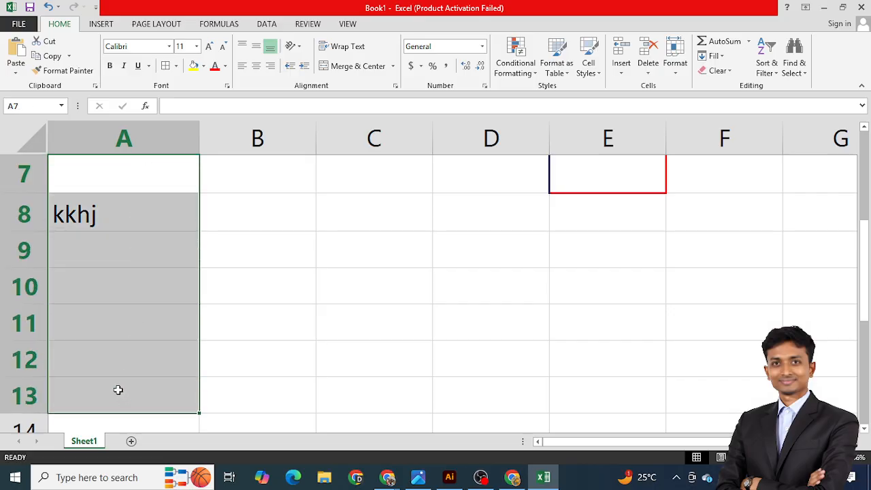
right_click(128, 252)
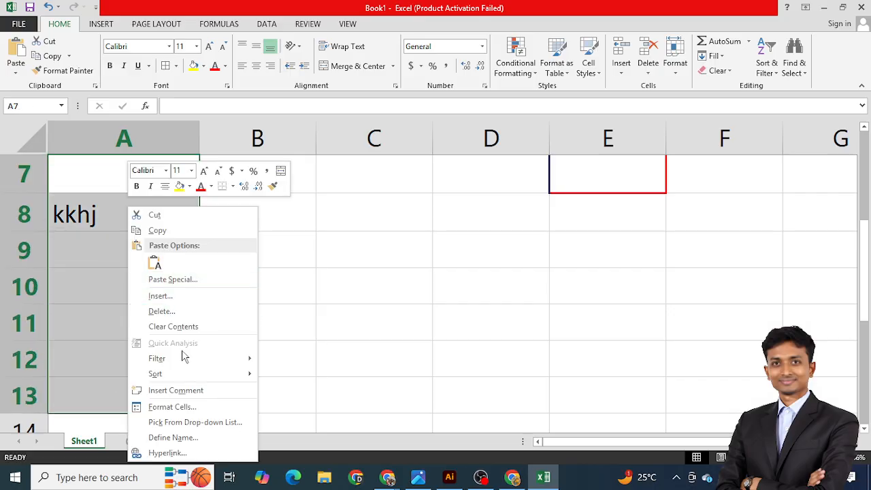
left_click(161, 407)
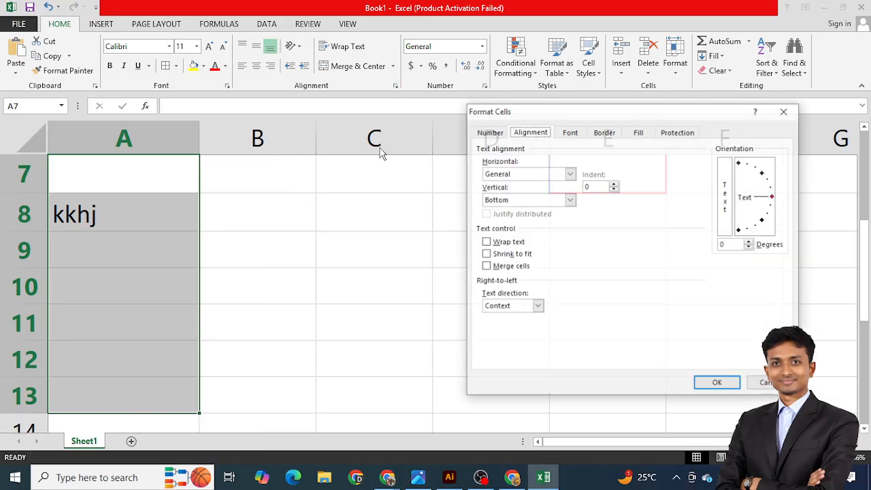
left_click(491, 132)
left_click_drag(491, 118, 502, 115)
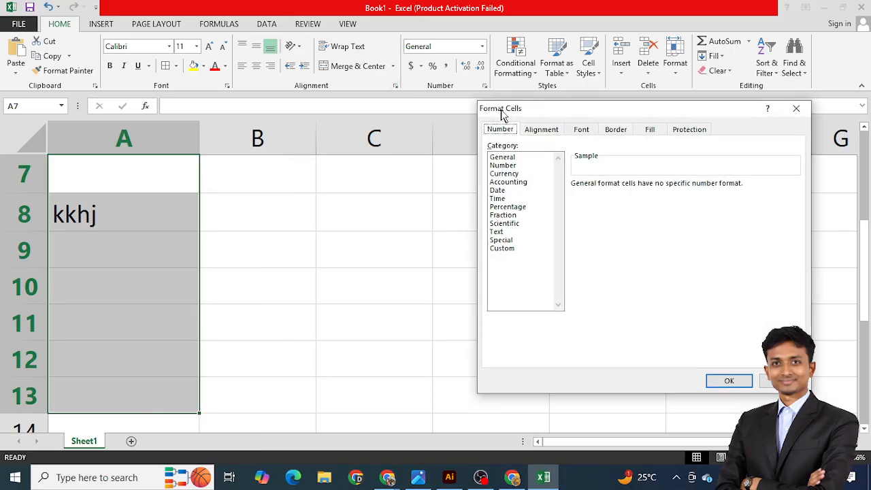
left_click(502, 234)
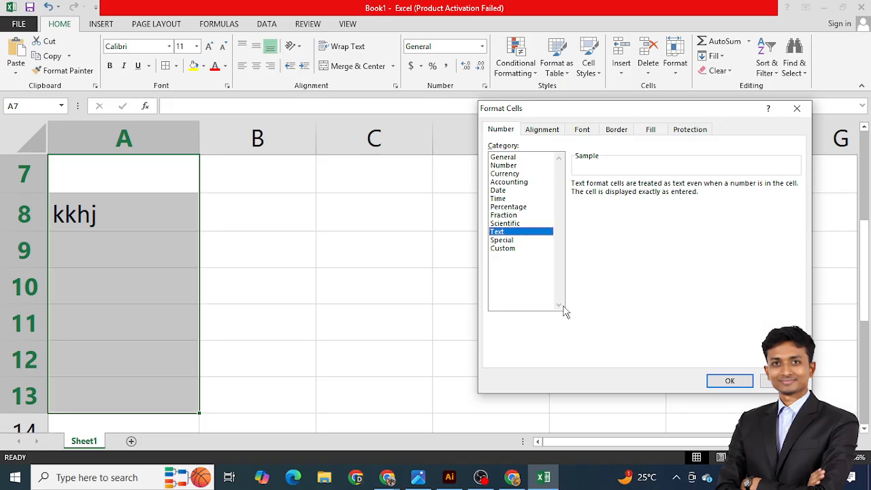
left_click(730, 381)
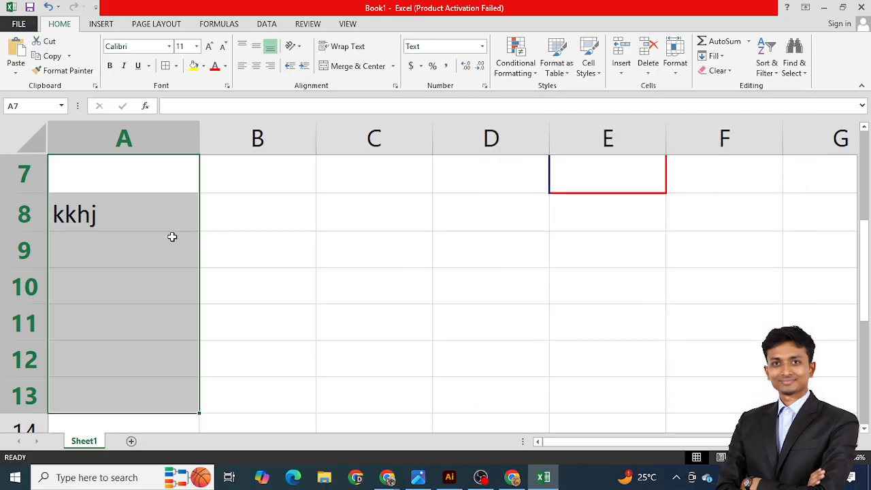
Step: Enter jhjh in cell A9 and 01 in cell B9
left_click(123, 253)
type("jhjh")
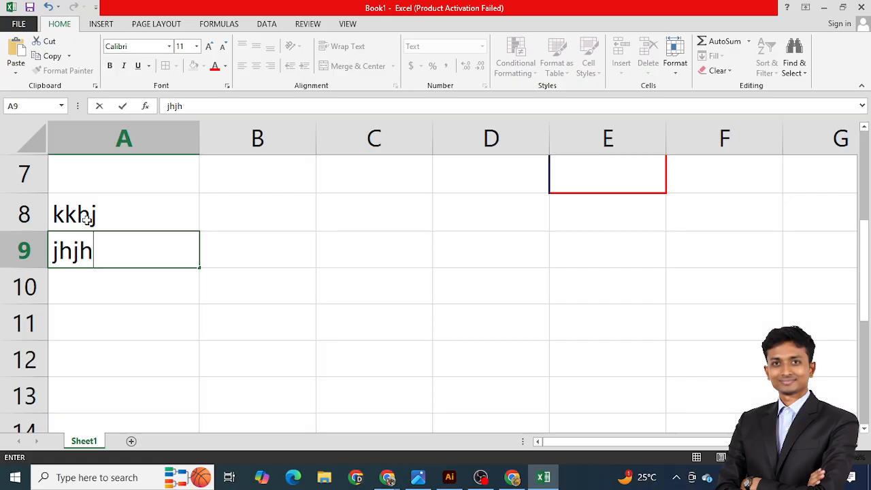
left_click(234, 249)
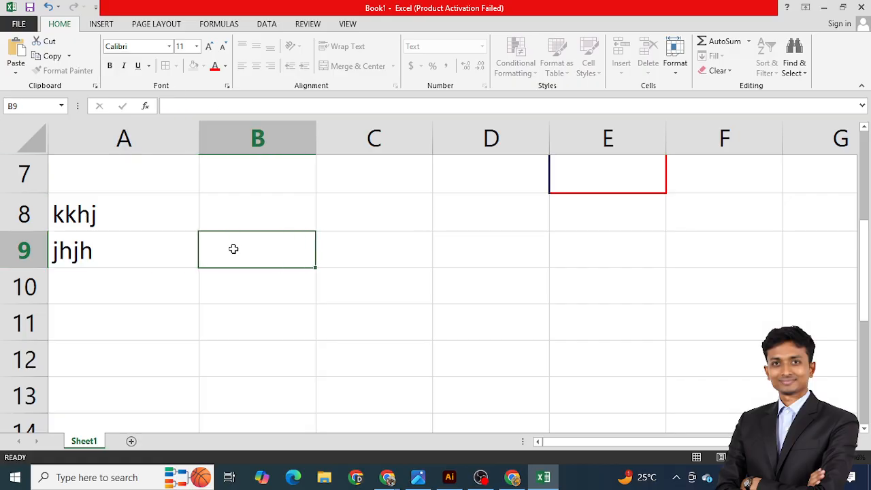
type("01")
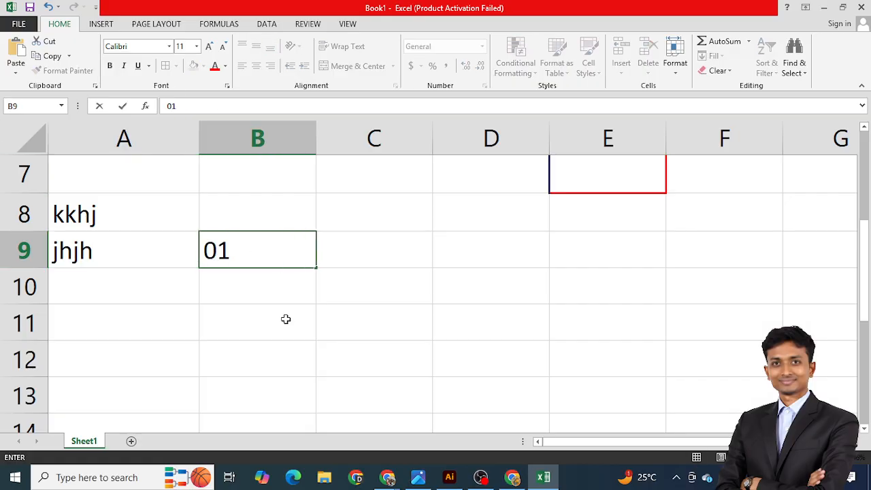
left_click(286, 320)
Step: Apply the custom number format # "0" to cell B9 through Format Cells
left_click(262, 246)
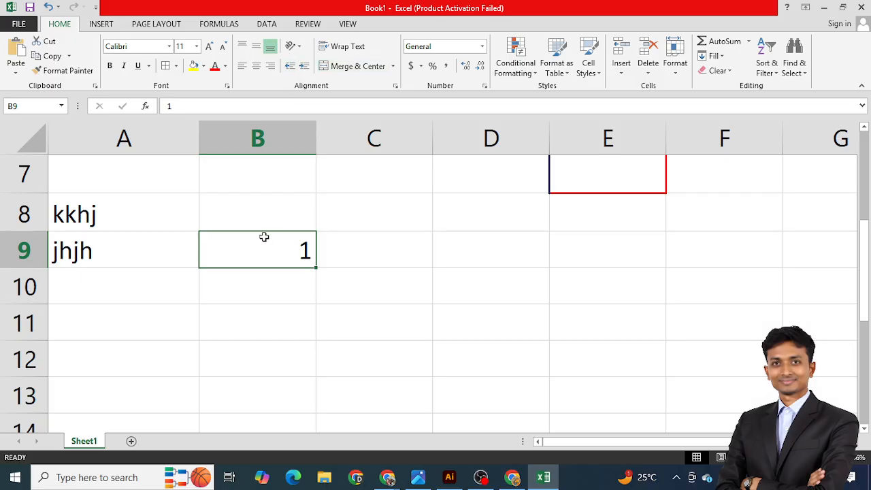
right_click(264, 237)
left_click(322, 409)
left_click(205, 318)
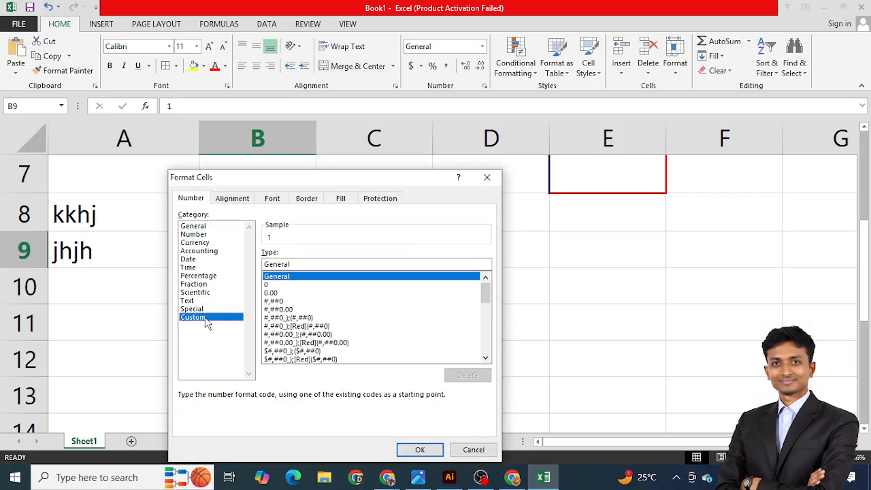
left_click(273, 284)
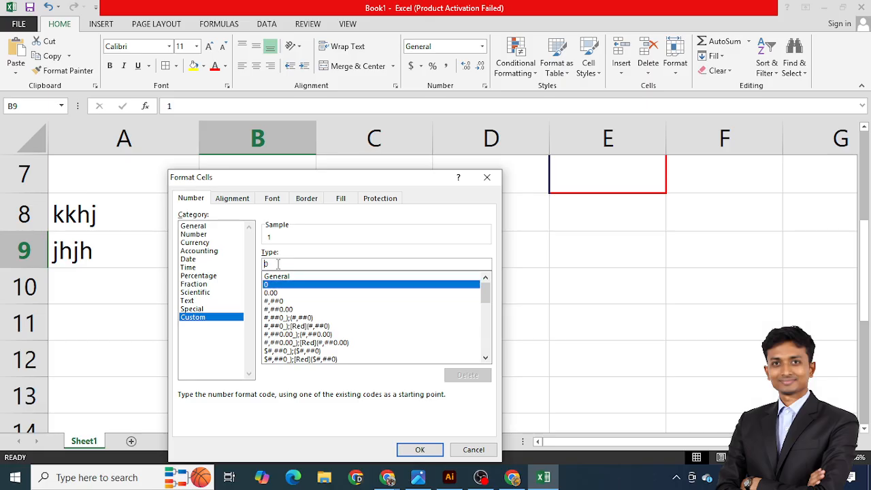
type("\"0")
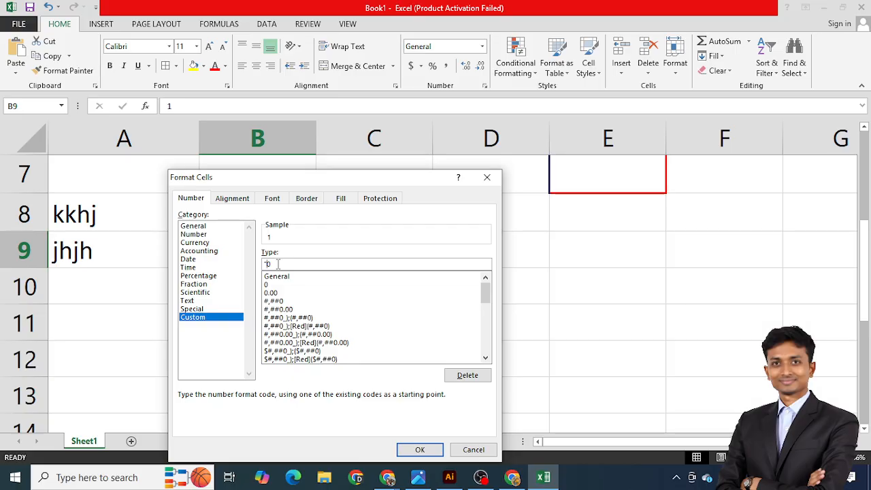
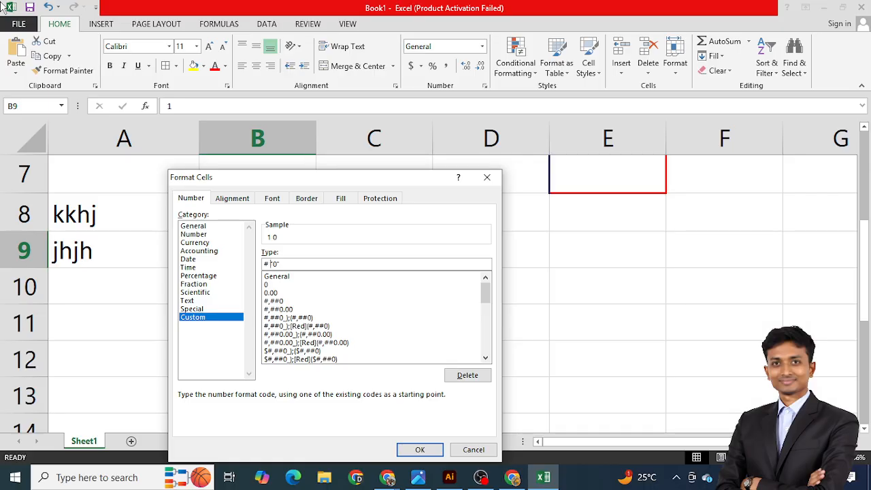
key("Return")
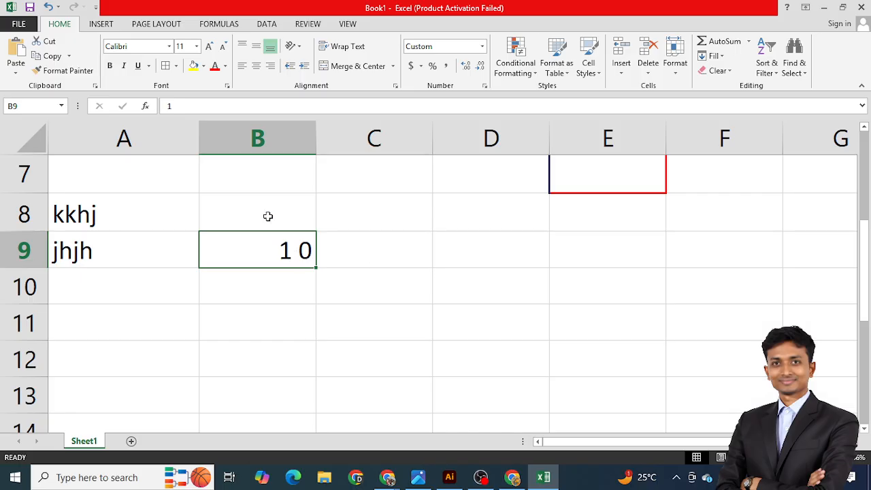
Step: Examine the Number, Alignment, Font, Border, Fill and Protection pages of Format Cells for the range B8:B13
left_click_drag(268, 217, 302, 384)
right_click(272, 331)
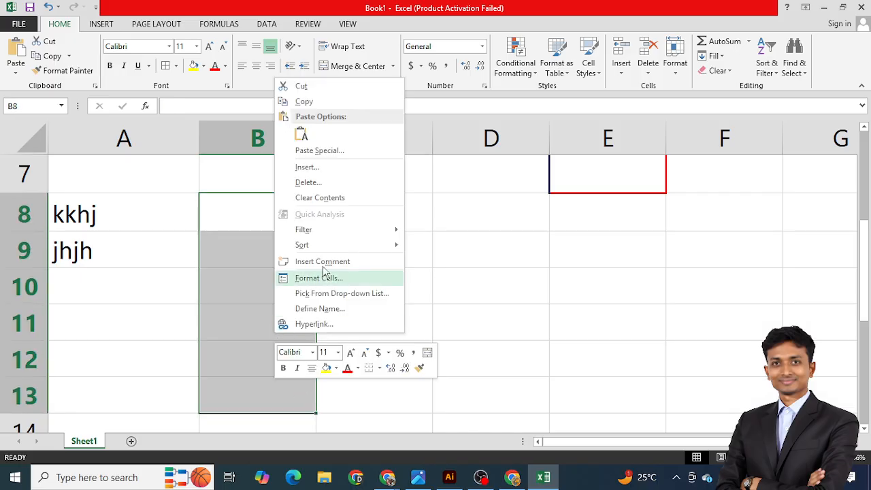
left_click(319, 282)
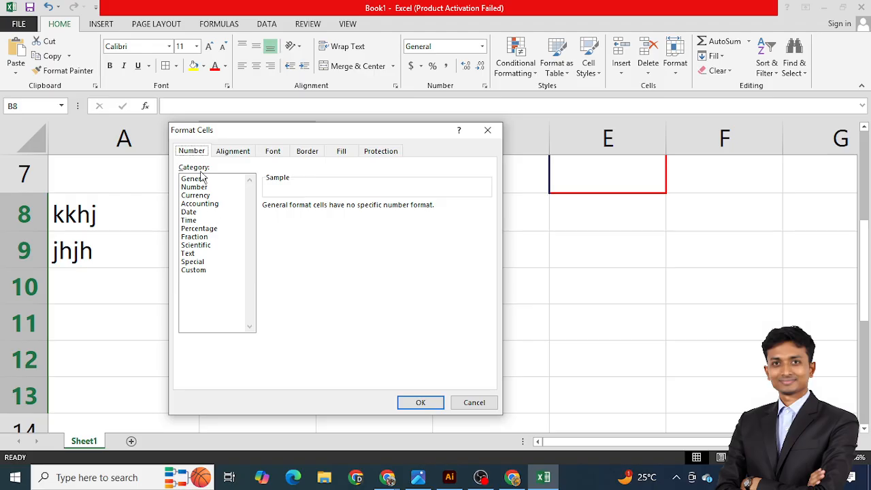
left_click(235, 152)
left_click(277, 153)
left_click(319, 153)
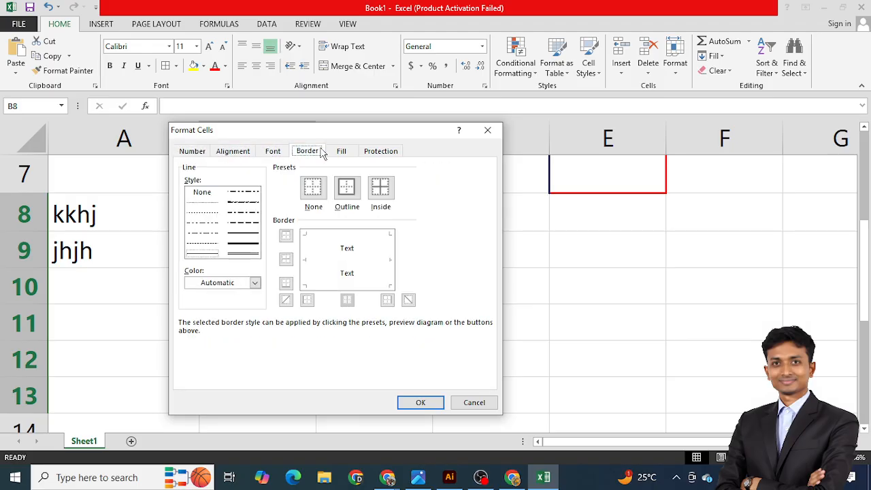
left_click(341, 152)
left_click(395, 152)
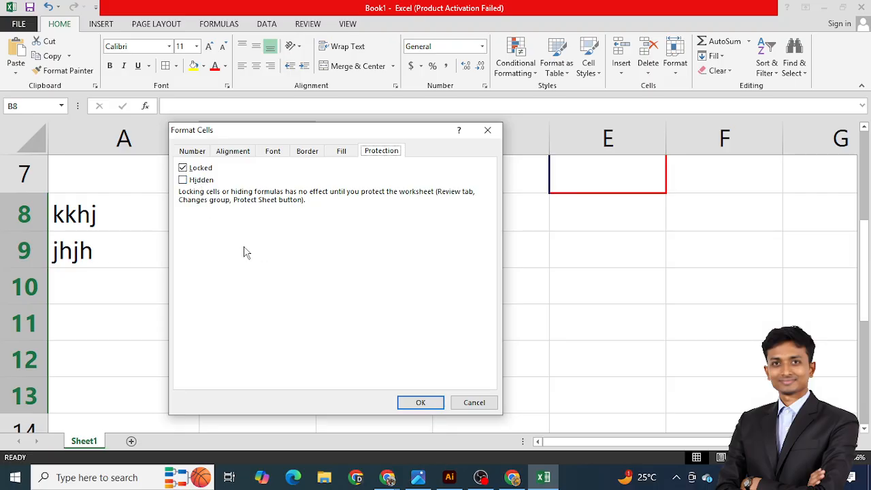
Step: Close Format Cells and turn on text wrapping for the range B8:B13
left_click(488, 130)
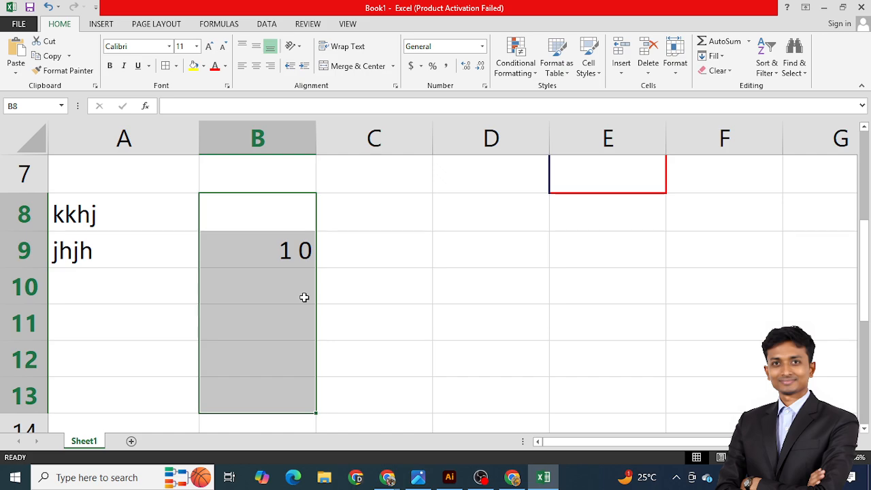
left_click(356, 49)
key("Down")
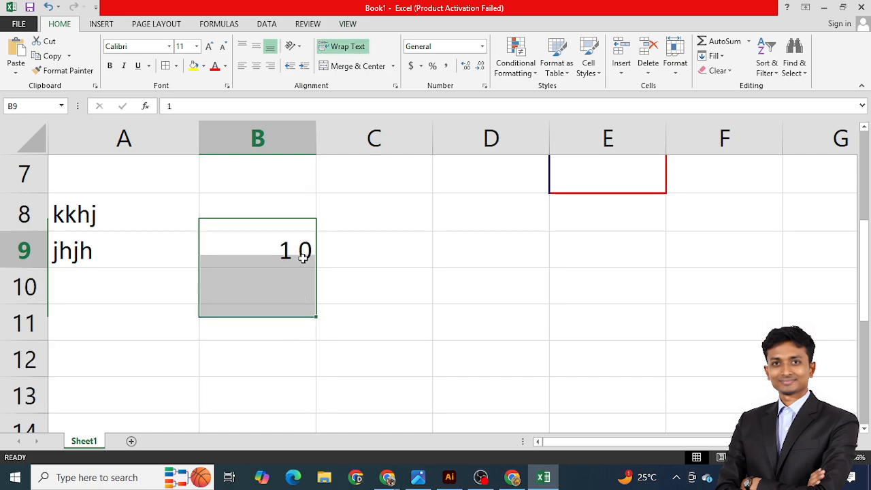
left_click(288, 215)
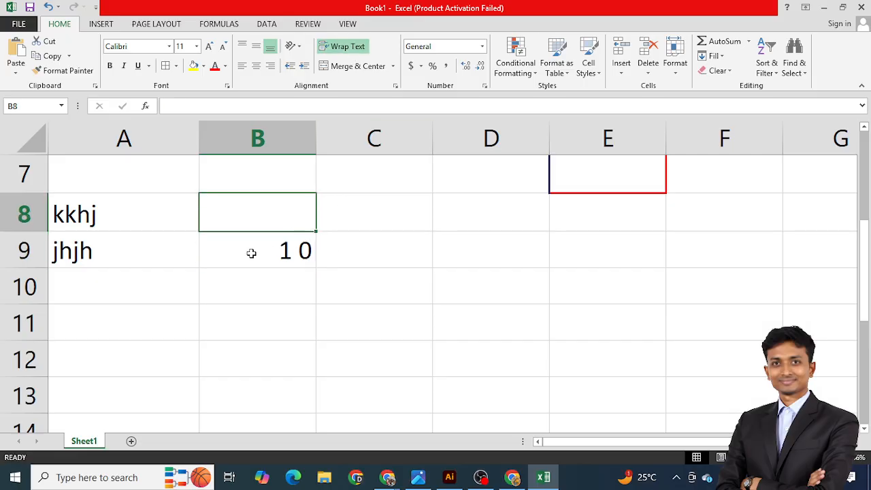
Step: Insert a picture from a file on the computer, starting from cell C9
left_click(383, 243)
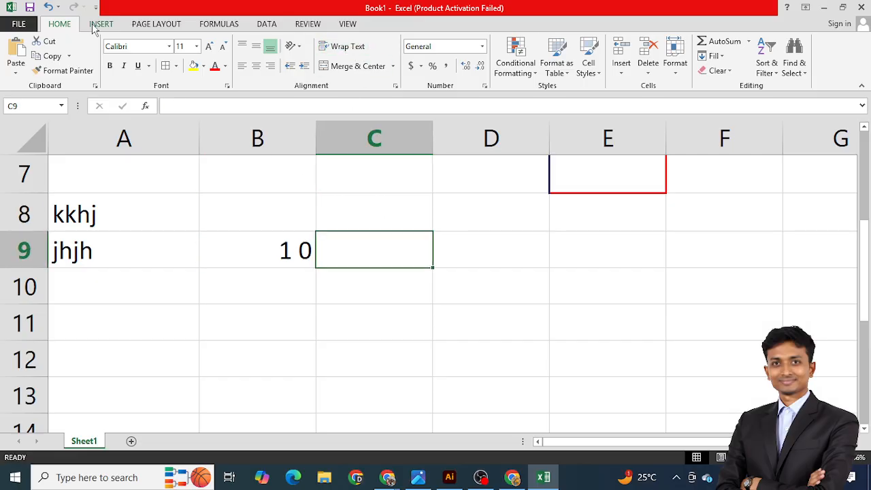
left_click(99, 25)
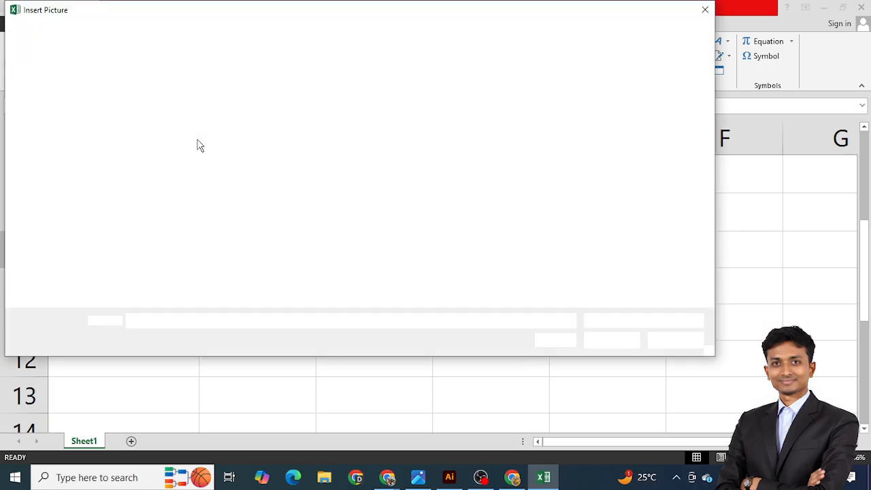
double_click(310, 190)
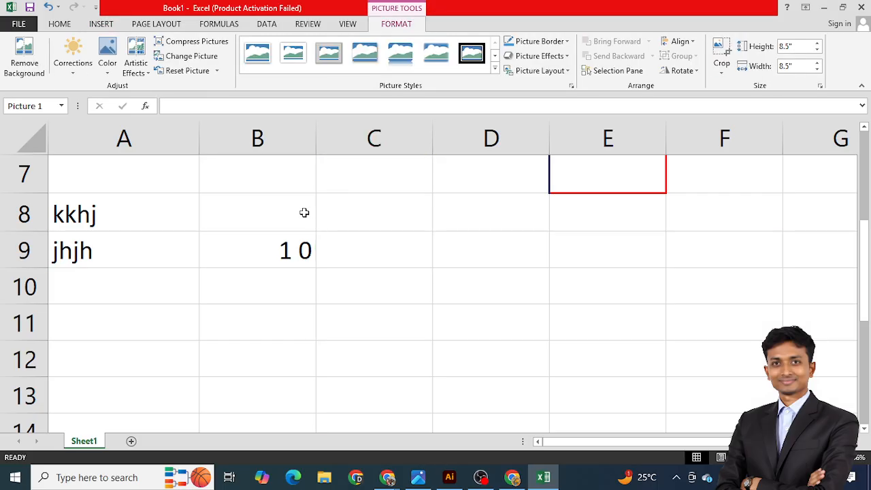
Step: Shrink the inserted picture to about 0.67 by 0.67 inches and place it across columns B and C near rows 8 to 10
left_click_drag(317, 229, 528, 326)
left_click_drag(578, 366, 373, 246)
left_click_drag(214, 207, 619, 344)
left_click_drag(594, 395, 403, 245)
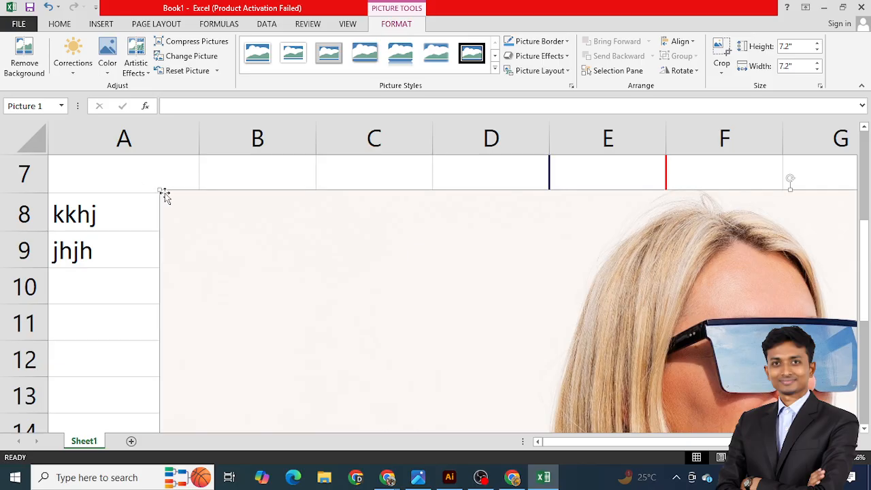
left_click_drag(159, 186, 589, 401)
left_click_drag(562, 420, 304, 206)
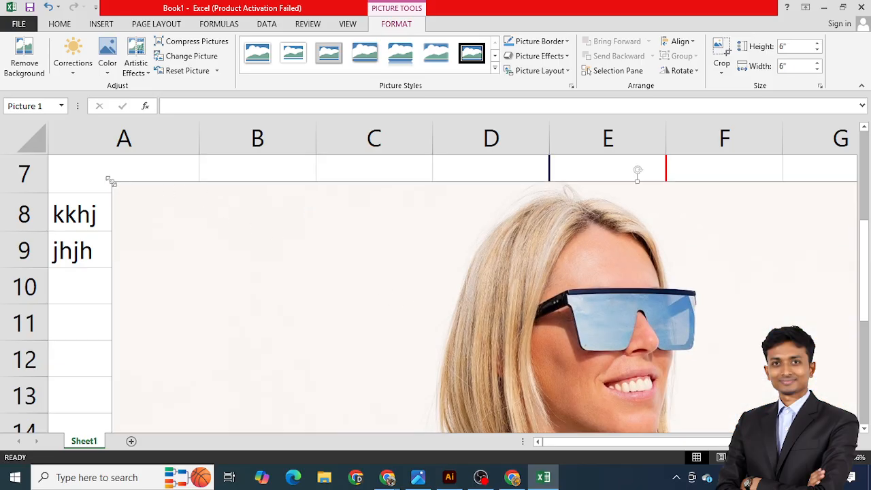
left_click_drag(111, 182, 208, 174)
left_click_drag(102, 160, 307, 194)
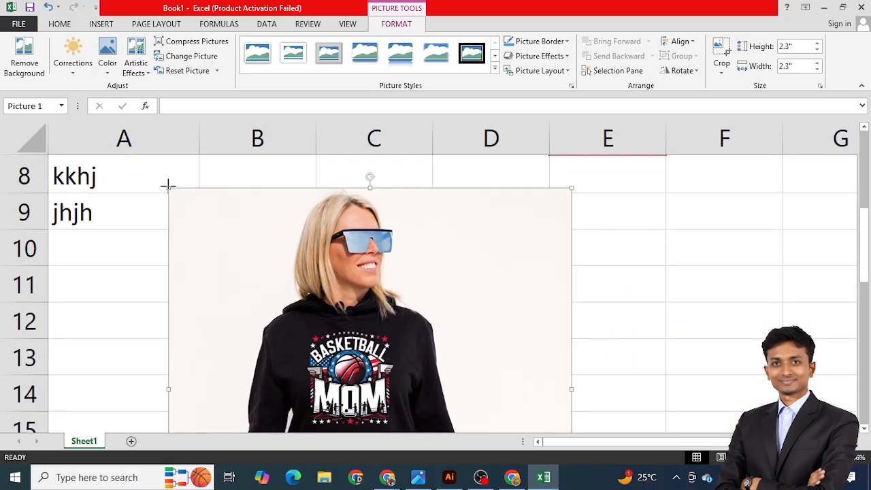
left_click_drag(168, 185, 278, 304)
left_click_drag(288, 325, 300, 273)
scroll(231, 374, "up", 2)
scroll(243, 333, "down", 2)
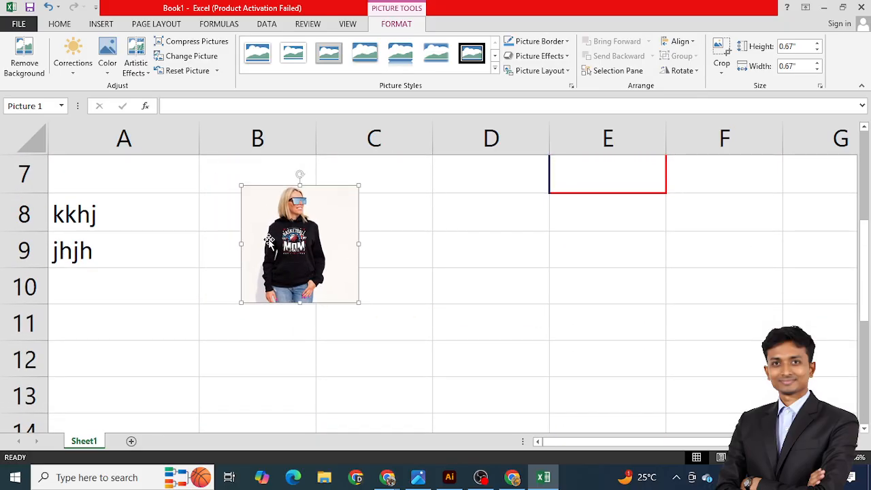
Step: Move the picture off cell B9 to the boundary of columns D and E, over rows 8 to 11
left_click(59, 24)
left_click_drag(345, 230, 383, 237)
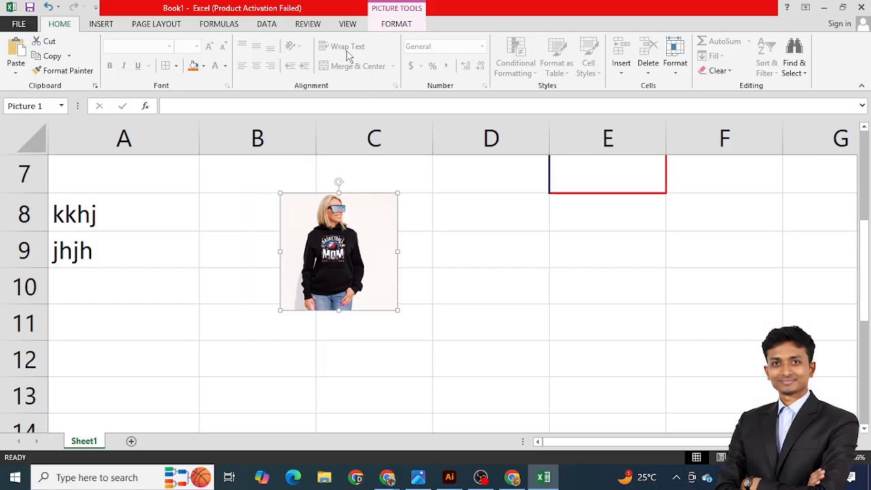
left_click(470, 253)
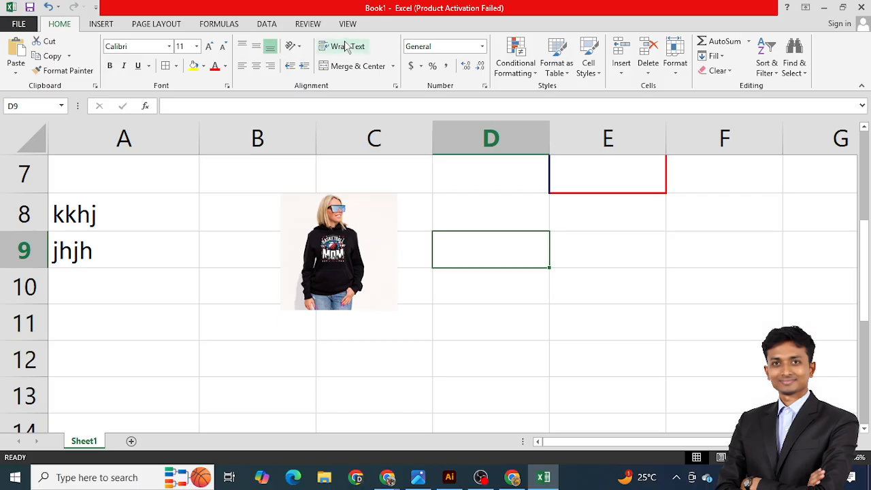
left_click_drag(369, 266, 597, 294)
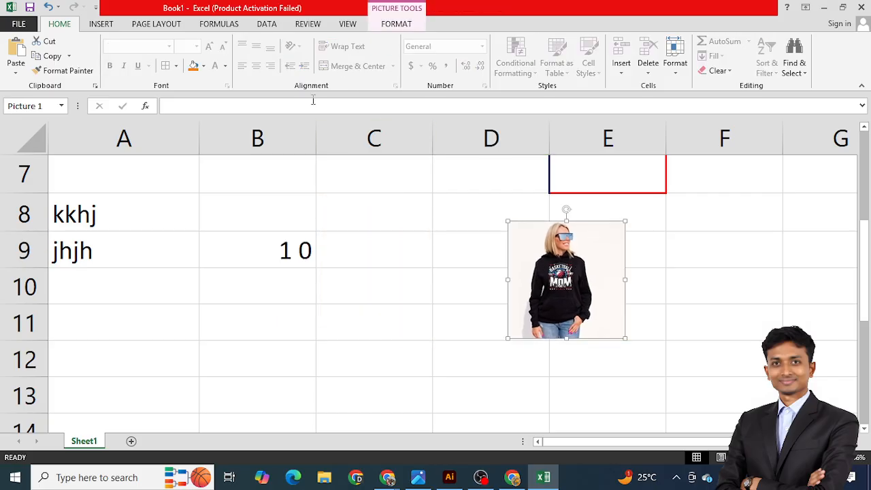
Step: Switch to the course module document in Chrome, view its MS Excel class list, and return to the Excel workbook
left_click(274, 253)
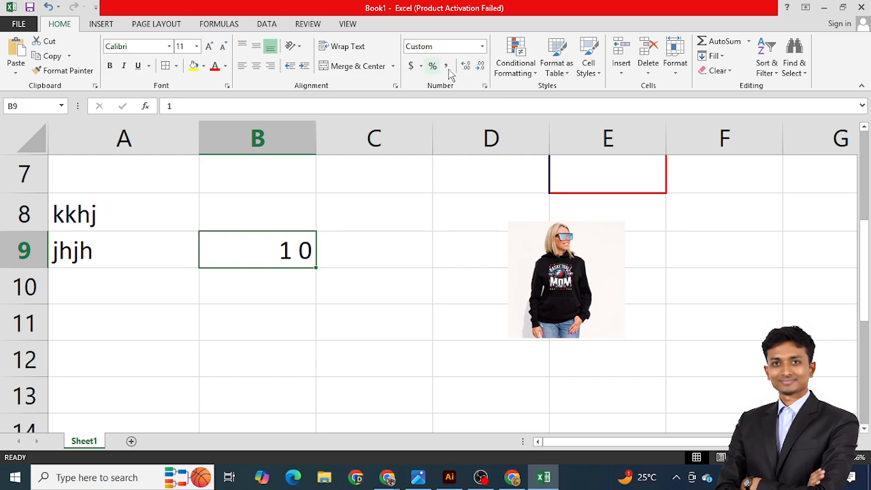
left_click(513, 479)
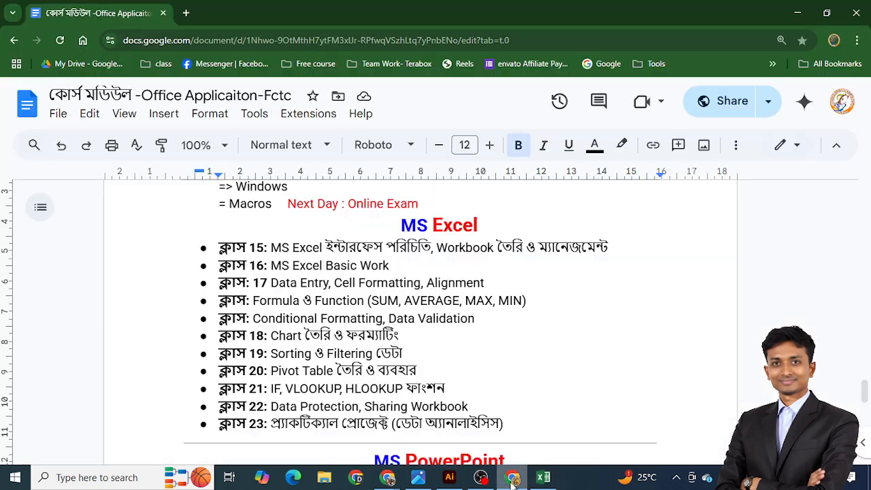
left_click(513, 481)
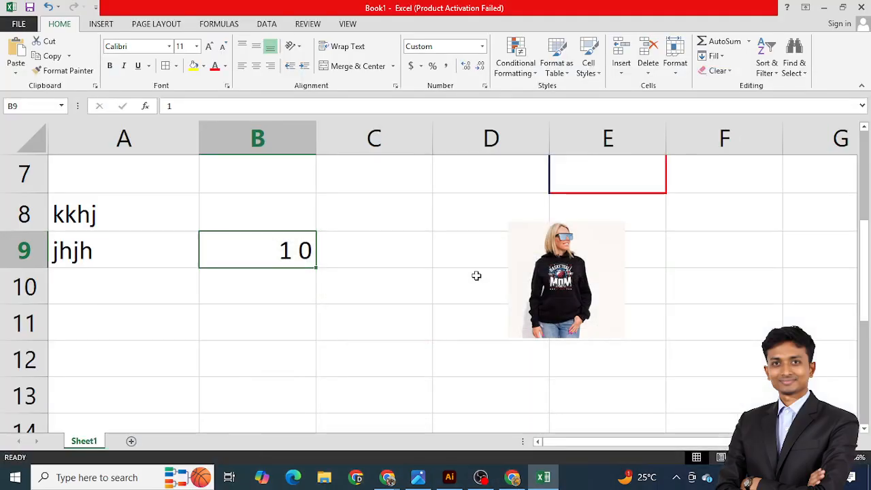
left_click_drag(587, 303, 548, 285)
left_click(285, 256)
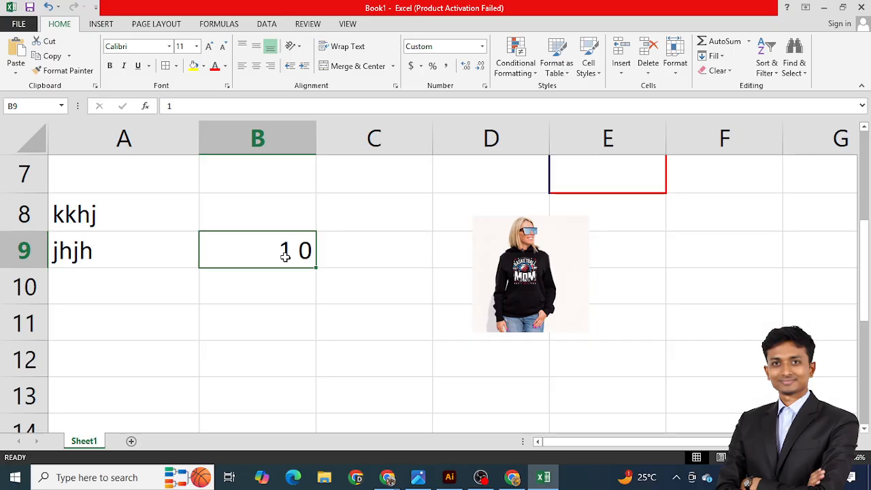
left_click(482, 46)
left_click(483, 46)
left_click(347, 270)
left_click(525, 78)
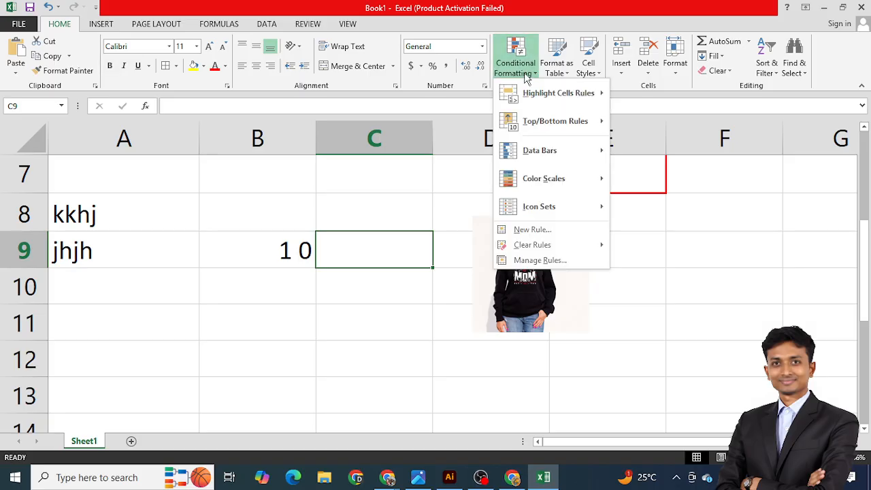
left_click(395, 259)
left_click_drag(587, 249, 469, 224)
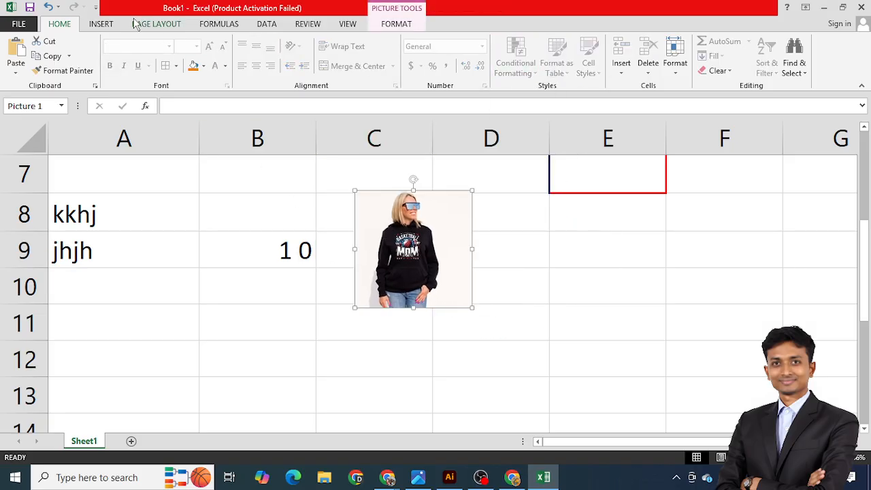
left_click(97, 25)
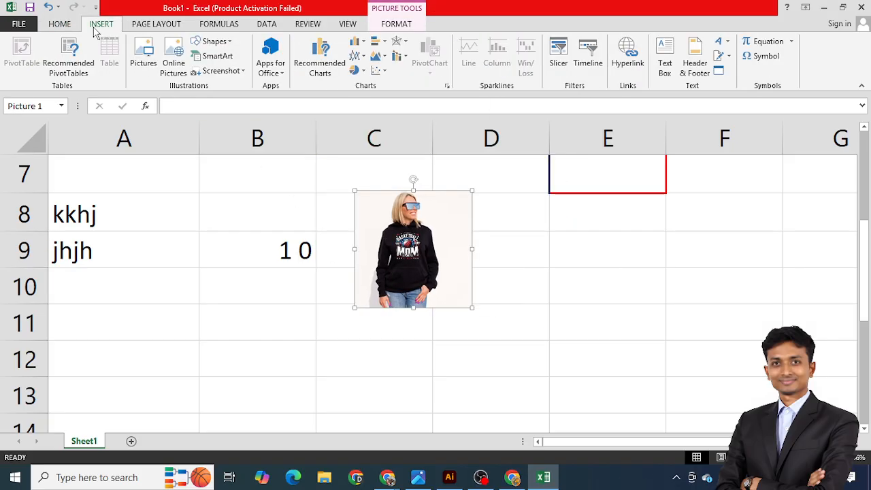
left_click(149, 54)
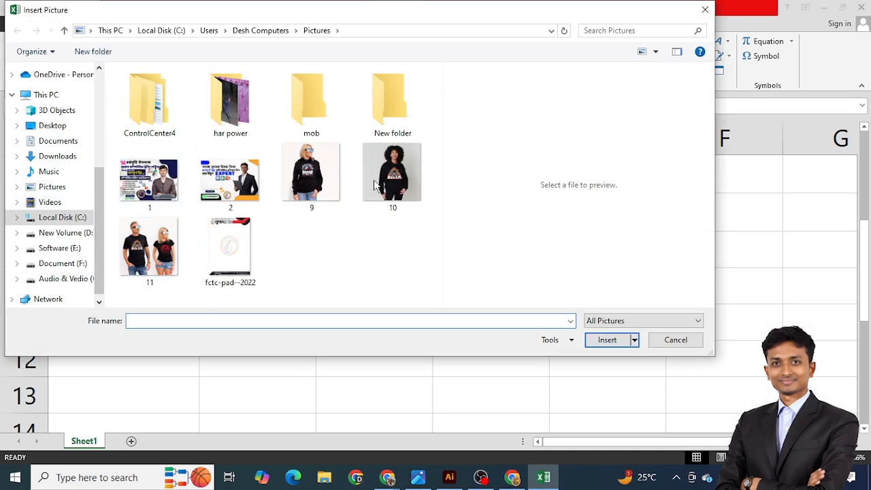
left_click(676, 339)
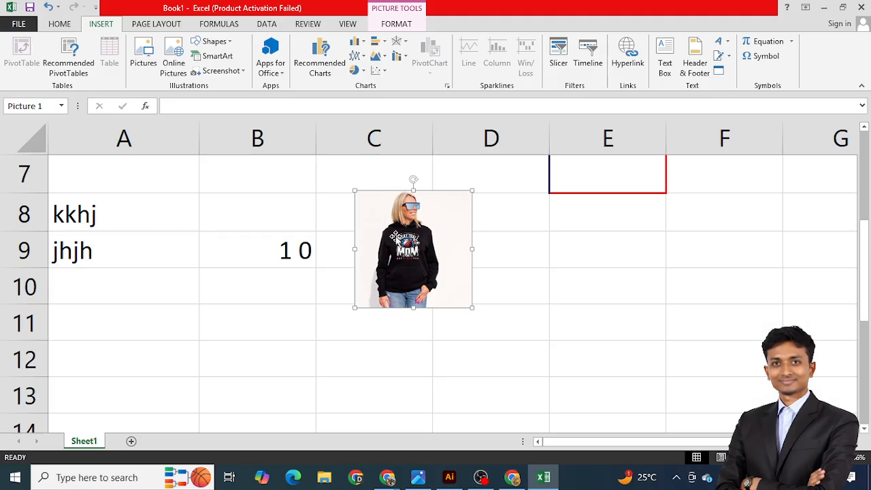
Step: Move the hoodie picture so it straddles columns D and E beside rows 8 to 11
left_click_drag(418, 218, 568, 257)
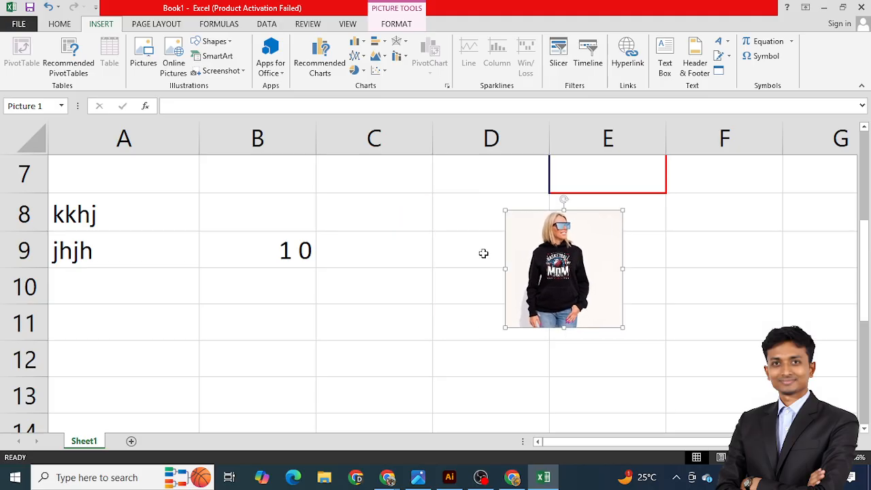
Step: Copy the text in cell A8 into cell A10
left_click(61, 25)
left_click(265, 255)
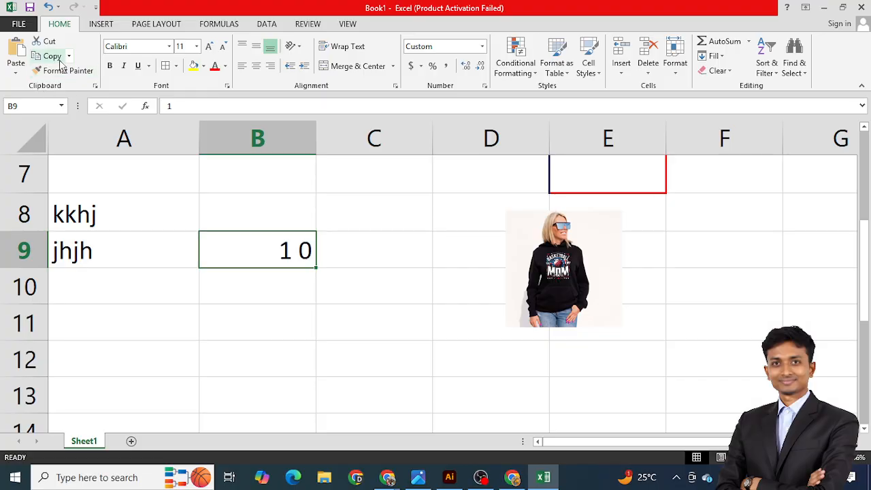
left_click(101, 225)
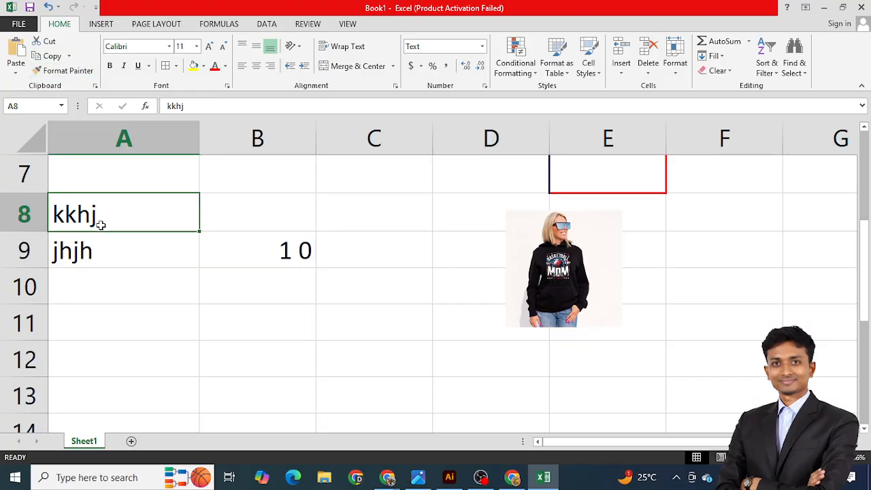
left_click(53, 56)
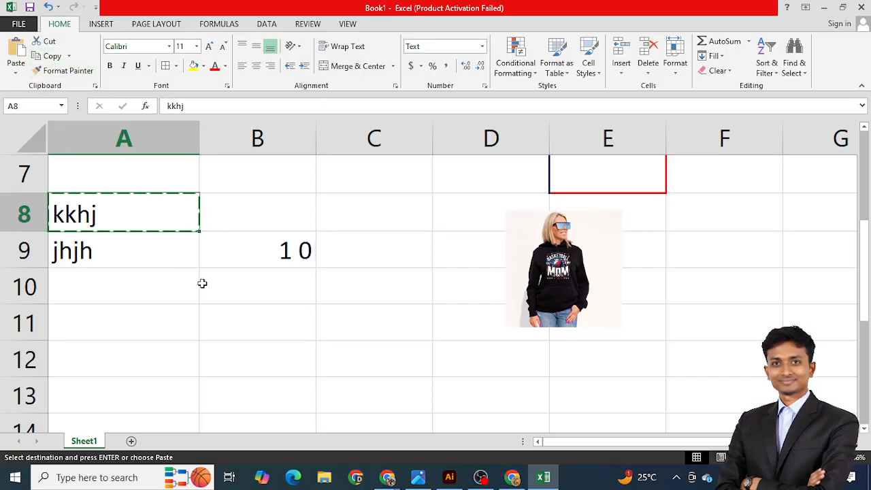
left_click(145, 289)
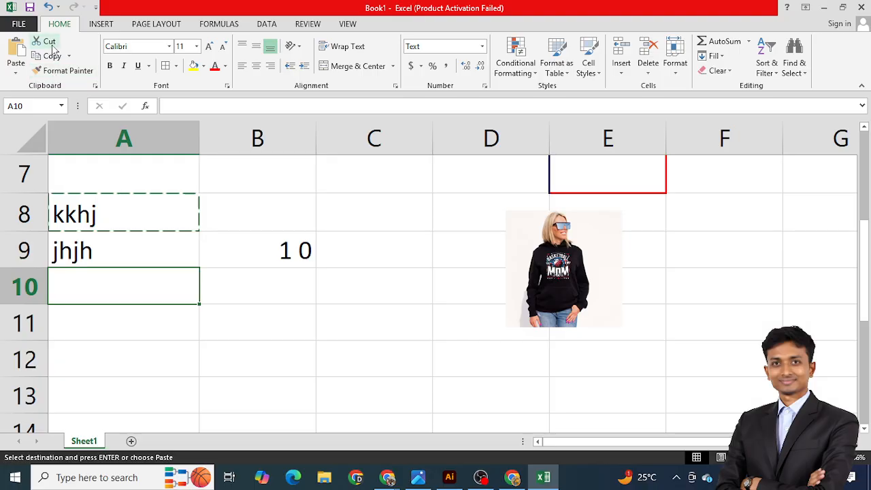
left_click(15, 53)
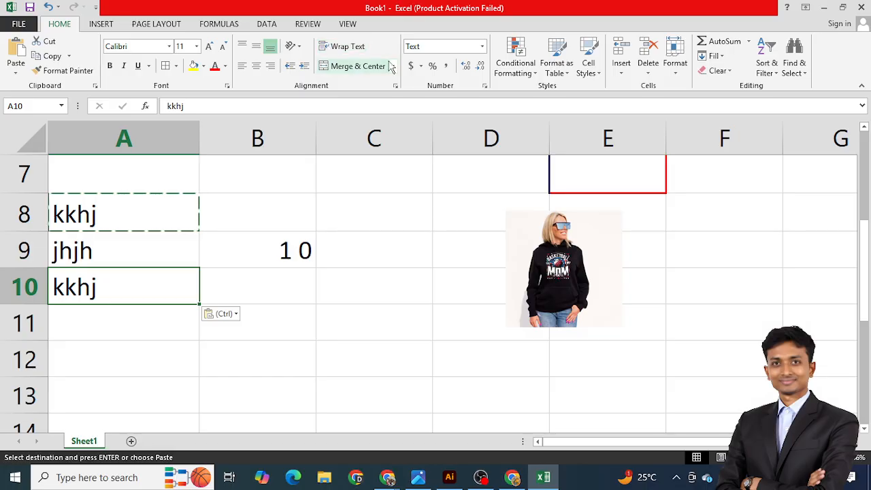
Step: Examine the number format categories such as Number, Currency, Accounting, Time and Percentage for cell A10 without applying any
left_click(482, 46)
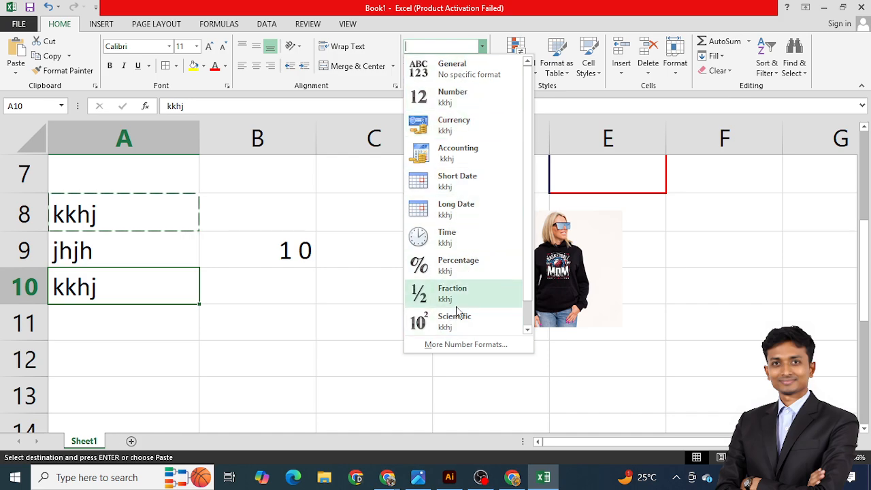
left_click(396, 85)
left_click(508, 129)
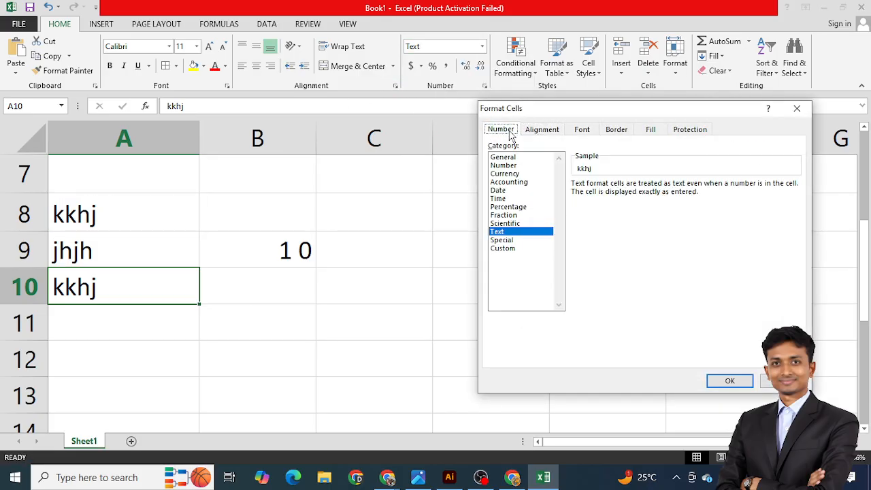
left_click(505, 157)
left_click(505, 165)
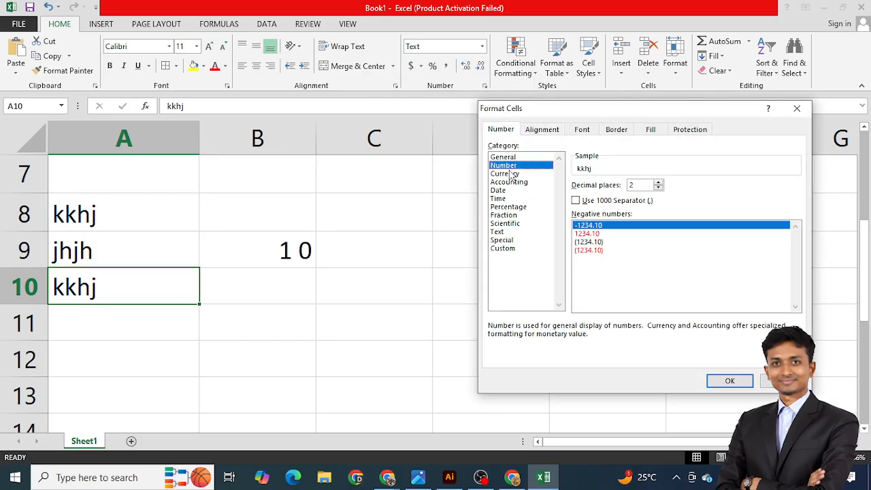
left_click(507, 174)
left_click(517, 182)
left_click(501, 198)
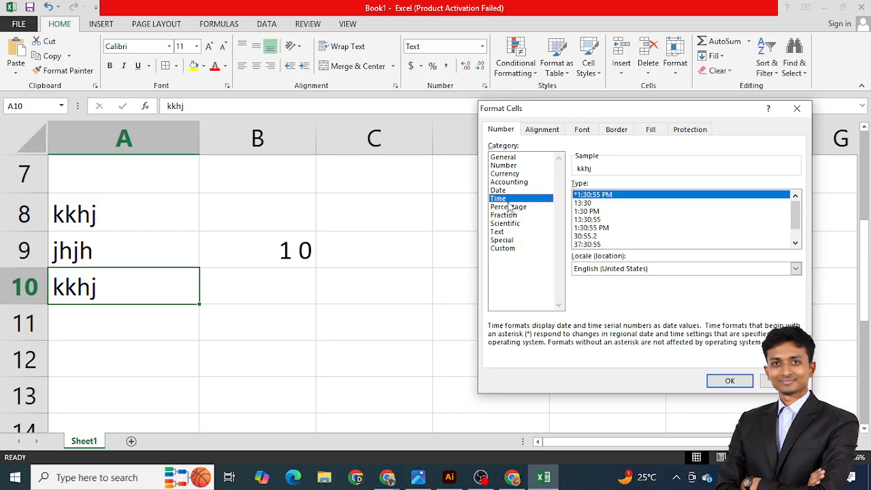
left_click(510, 207)
left_click(768, 382)
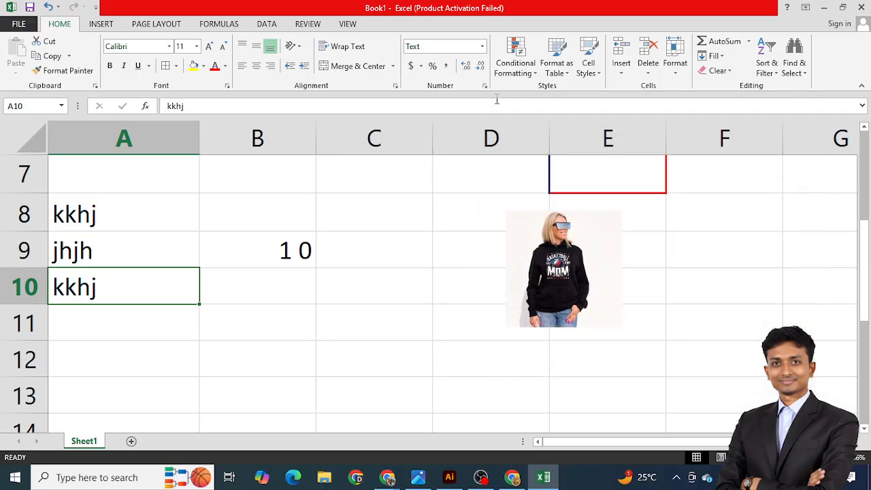
Step: Look over the quick number format choices and the full format settings for cell A10 without changing its format
left_click(482, 46)
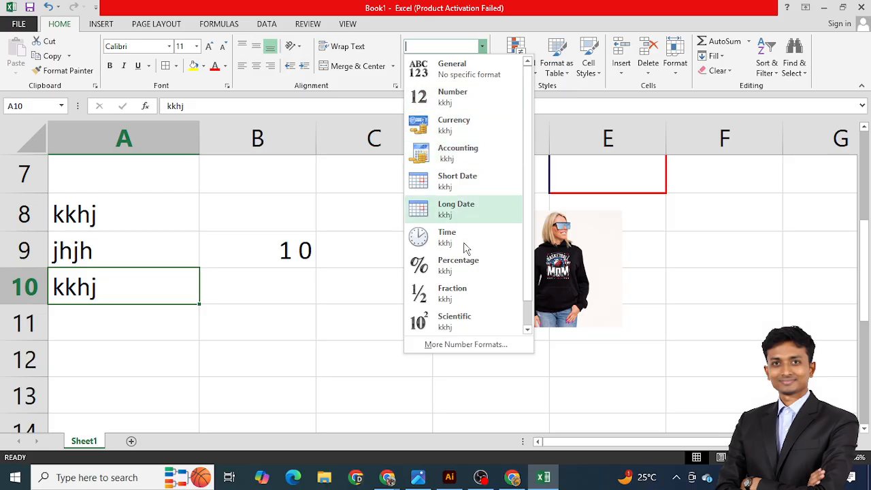
left_click(458, 347)
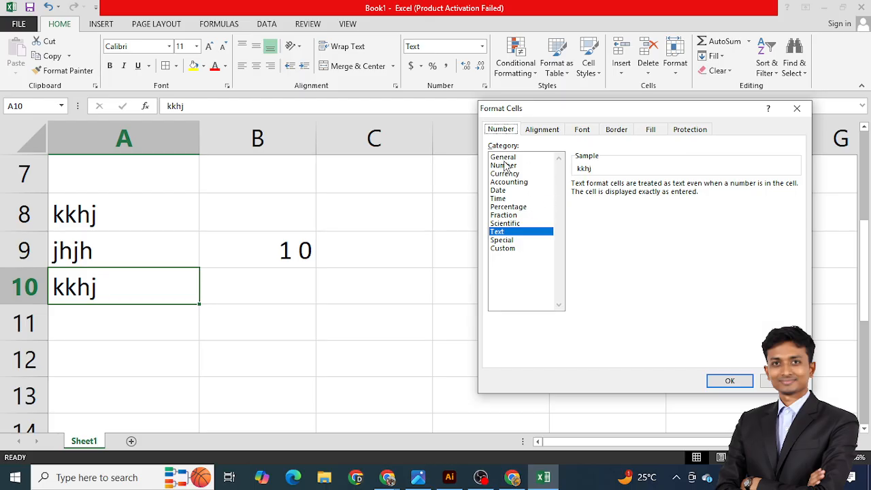
left_click(797, 109)
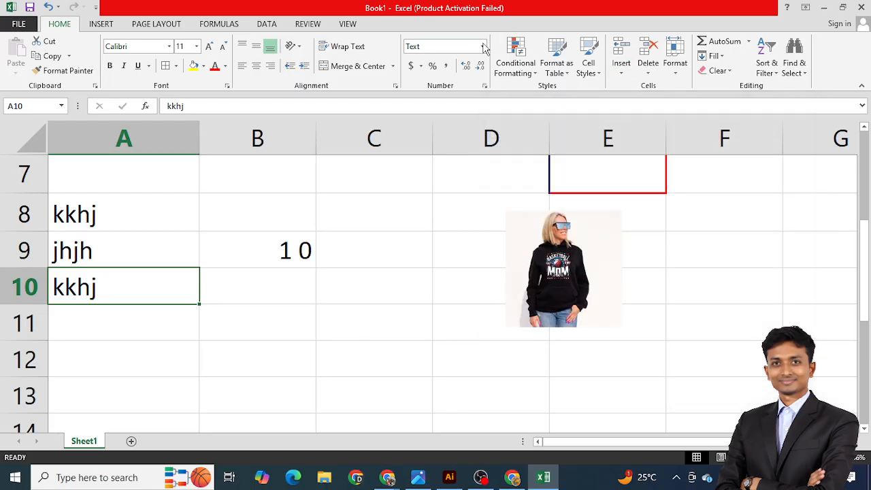
left_click(482, 46)
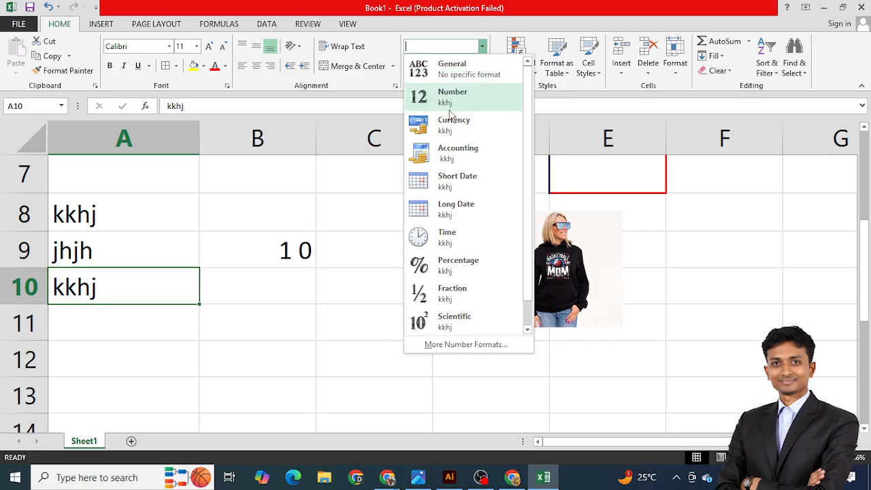
left_click(271, 203)
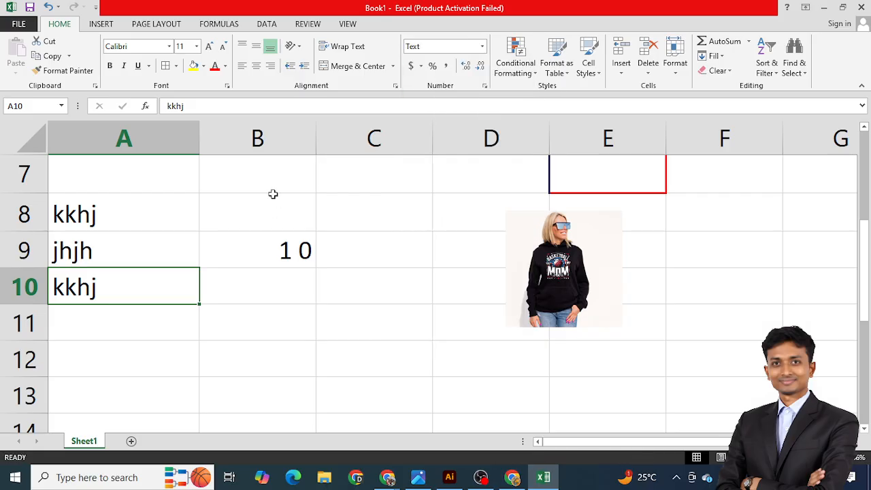
Step: Examine the Text and Time categories in the Format Cells dialog for cell A10, leaving without applying a format
key("ctrl+1")
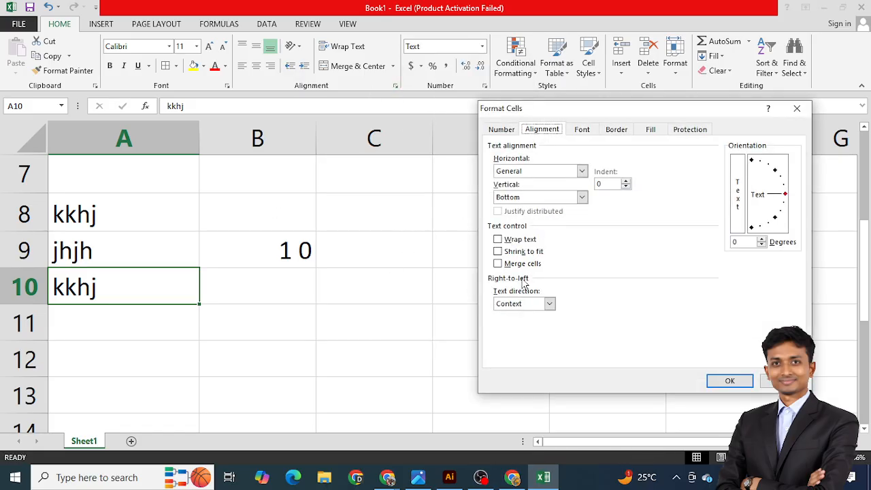
left_click(502, 129)
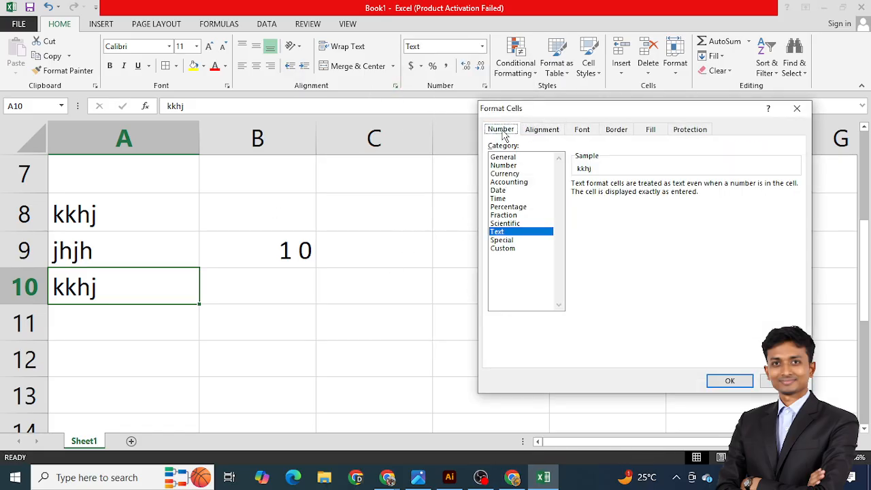
left_click(507, 234)
left_click_drag(518, 114, 463, 114)
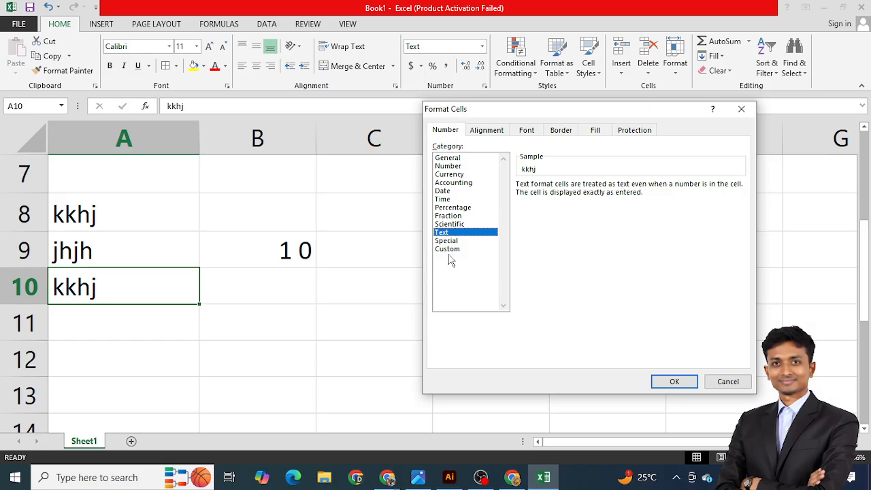
left_click(443, 201)
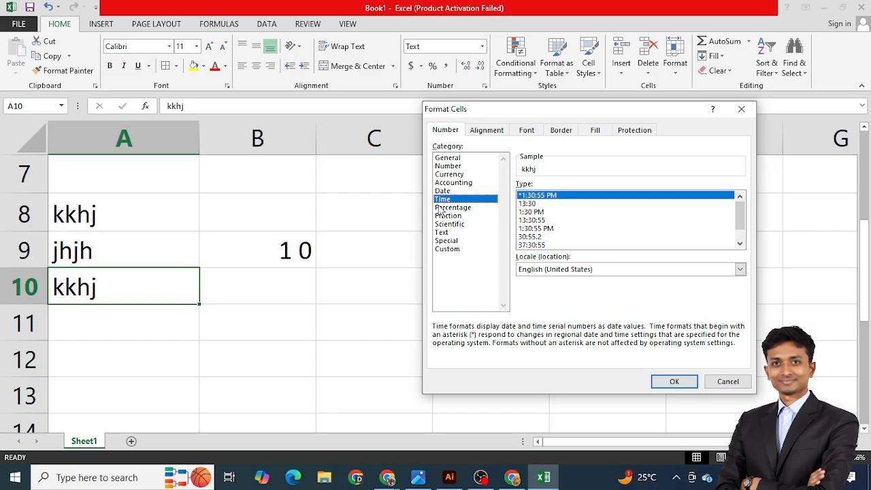
left_click(725, 381)
Step: Enter the formula =TODAY() in cell B10 to insert the current date
left_click(276, 288)
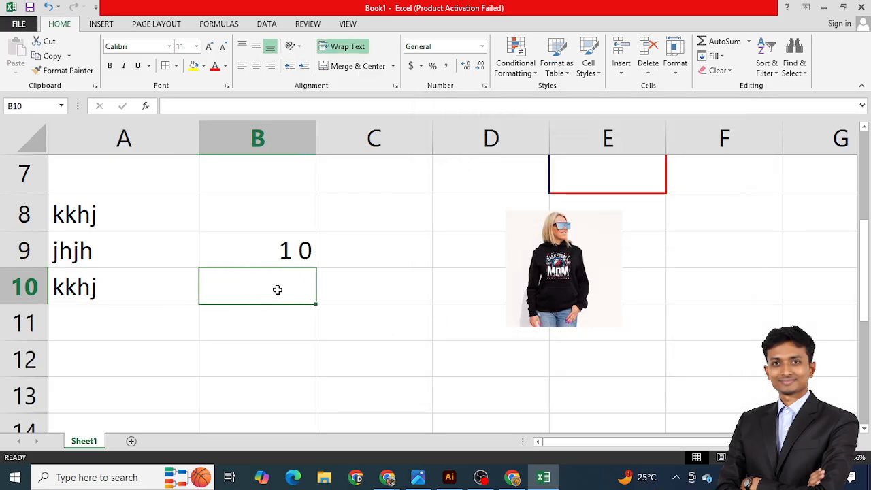
type("=")
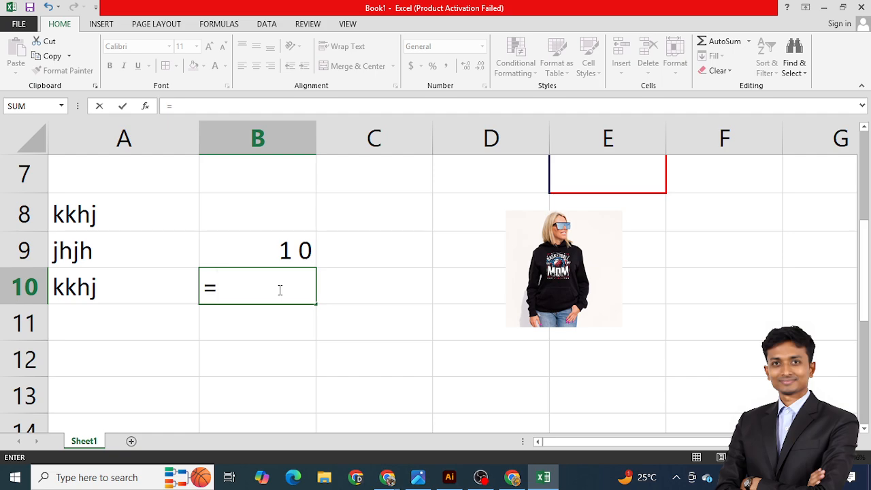
type("to")
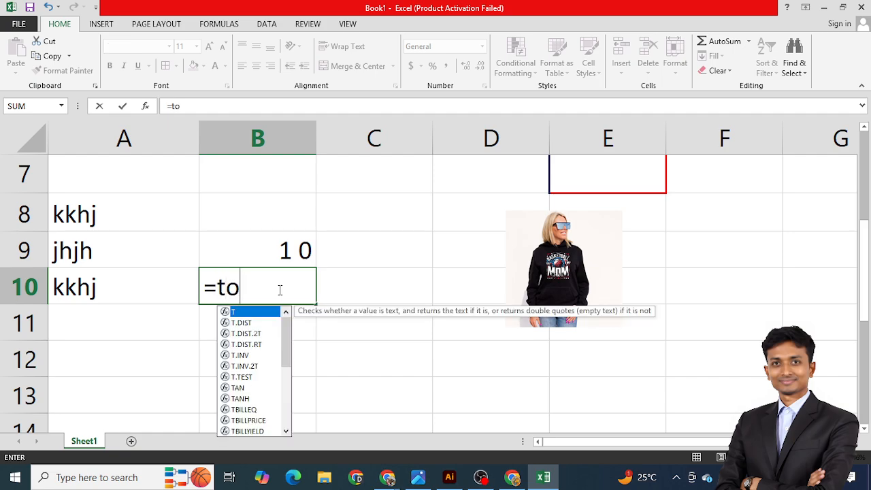
type("dat")
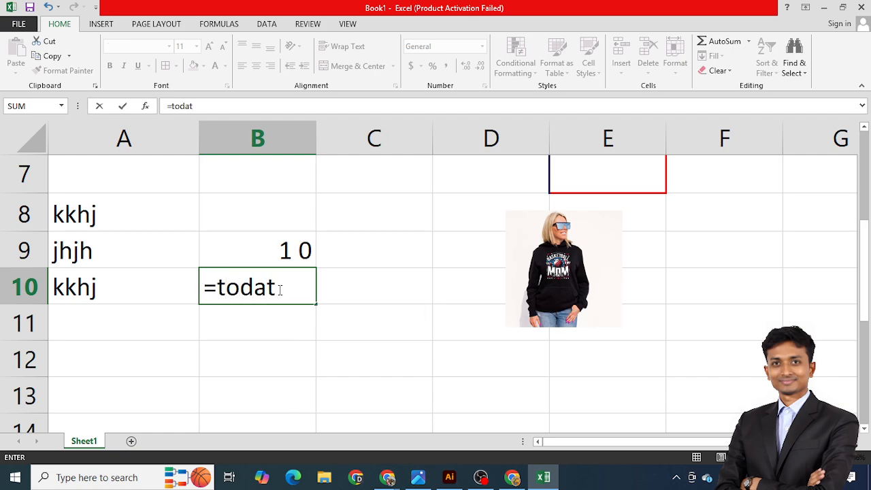
key("BackSpace")
type("y")
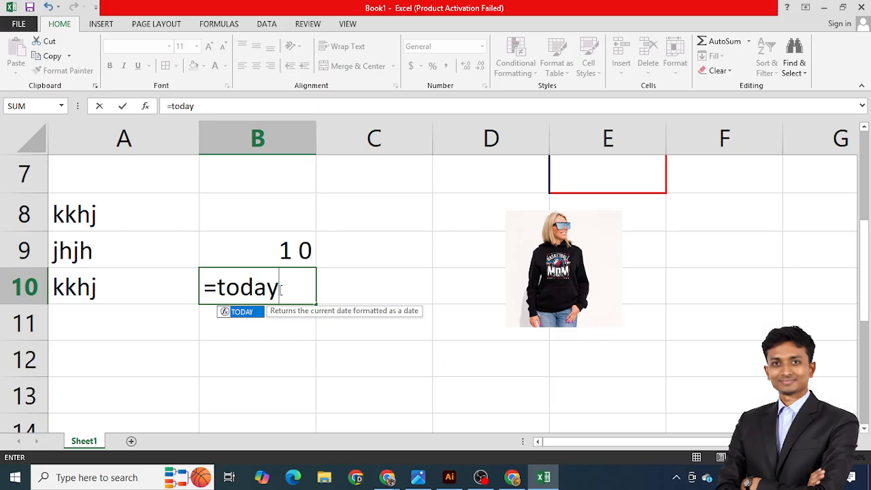
type("()")
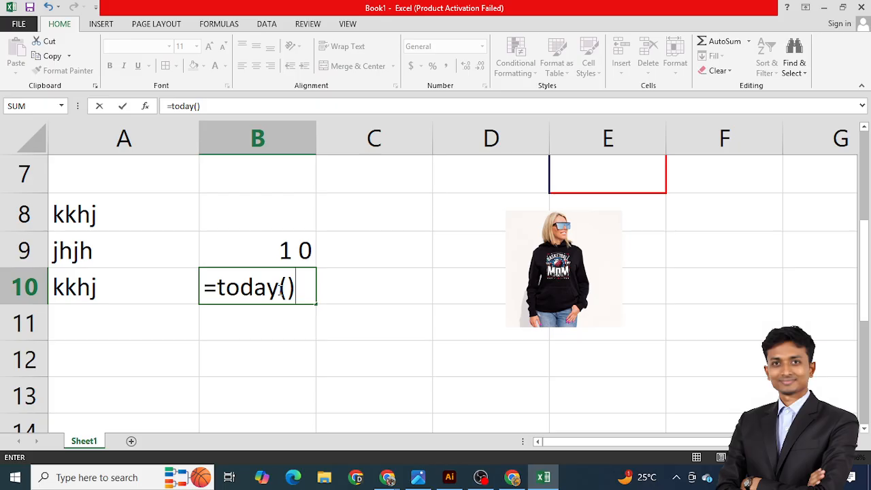
key("Return")
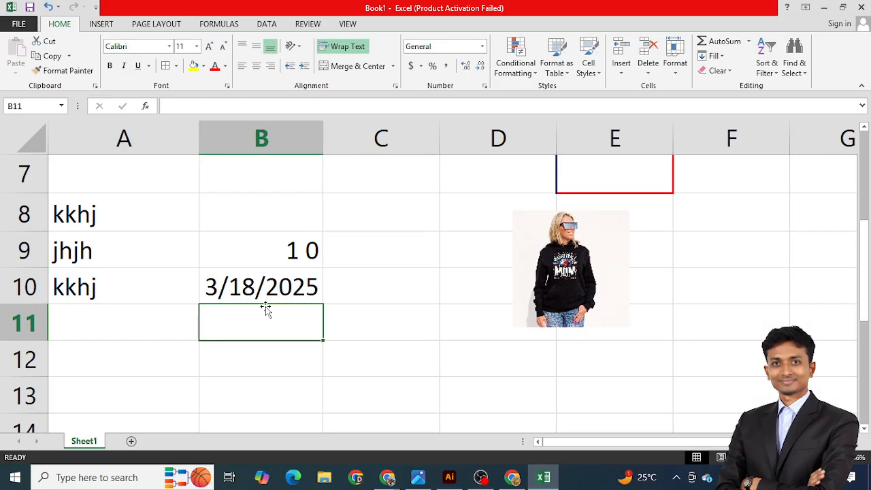
Step: Format the date in cell B10 with the Date type 3/14/12 13:30
left_click(250, 287)
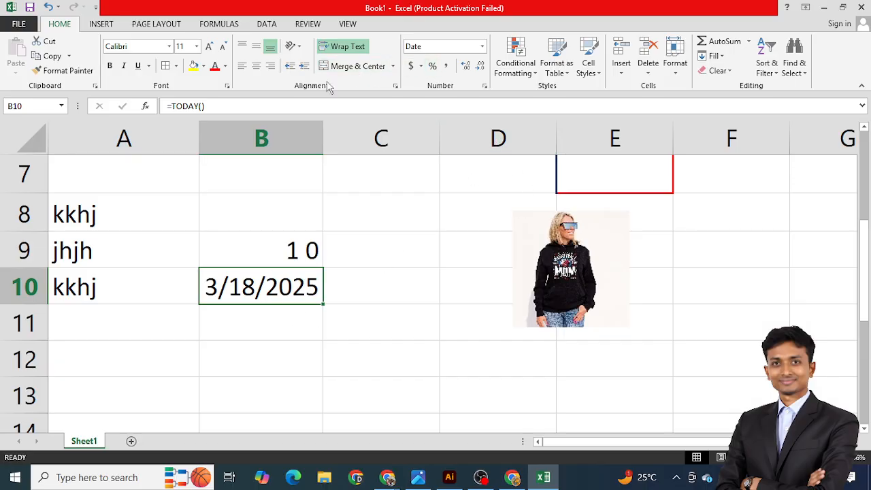
left_click(396, 86)
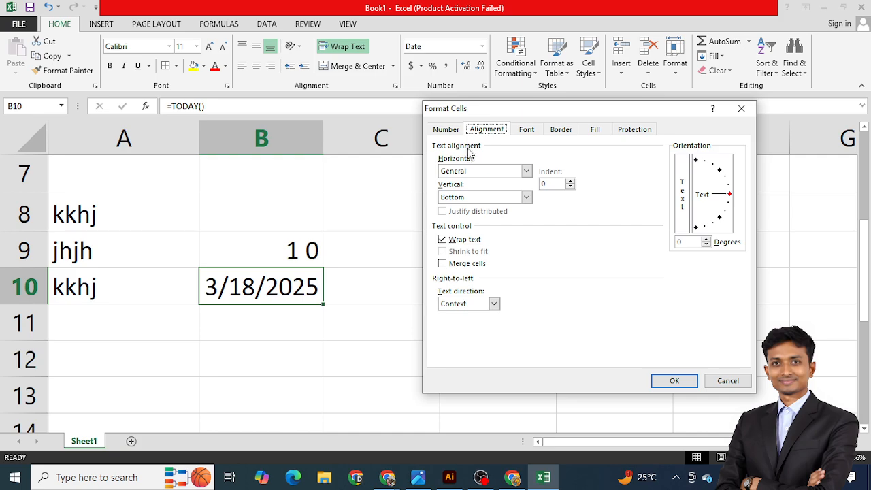
left_click(446, 131)
left_click(453, 199)
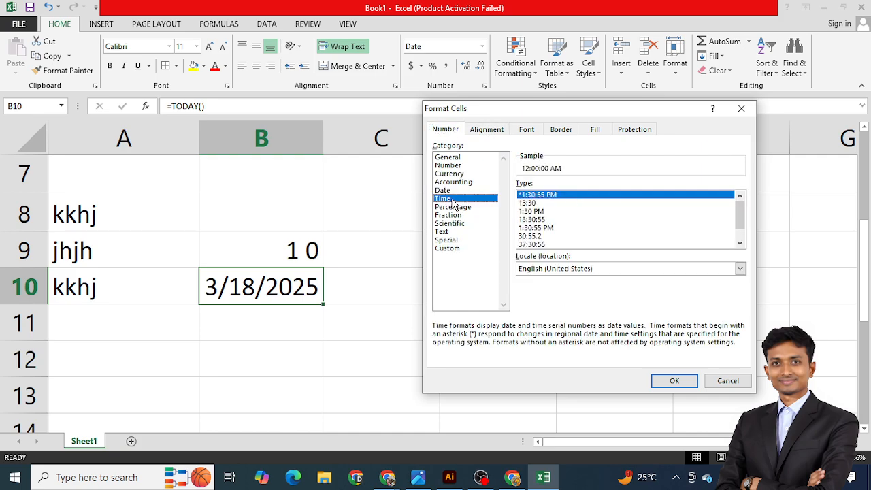
left_click(444, 191)
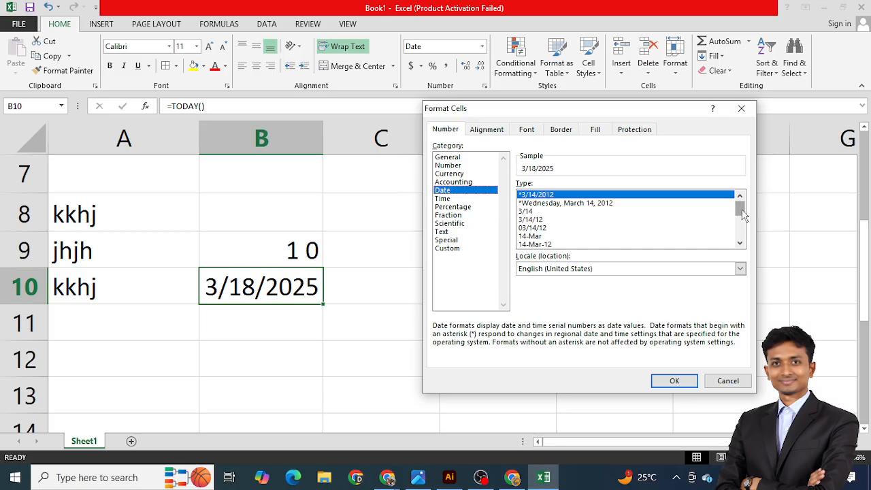
mouse_move(740, 208)
left_mouse_down()
mouse_move(745, 233)
mouse_move(749, 220)
left_mouse_up()
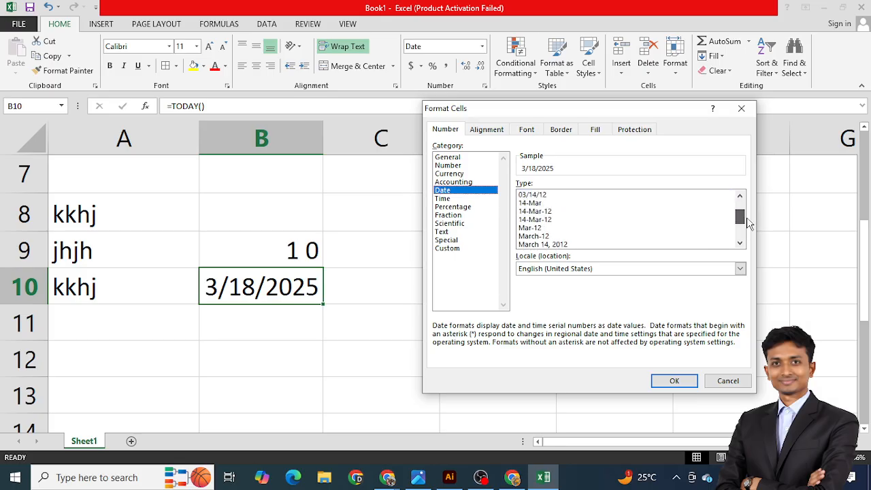
left_click(528, 220)
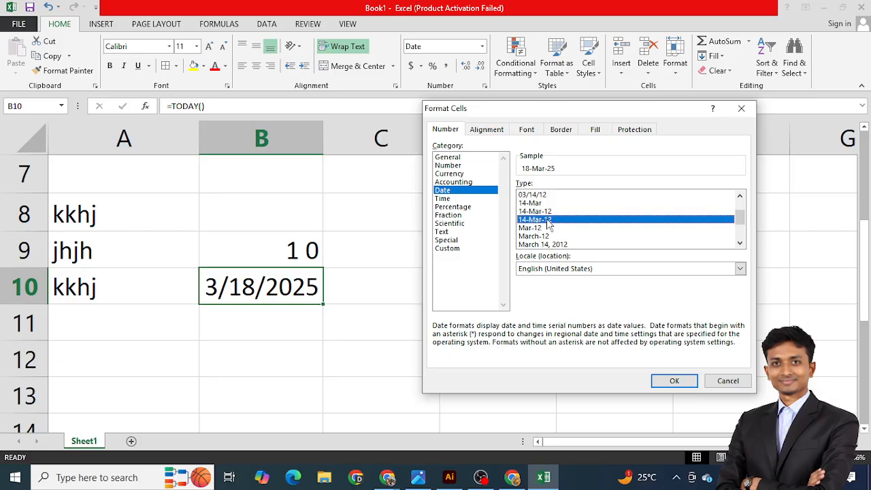
scroll(554, 236, "down", 1)
left_click(545, 229)
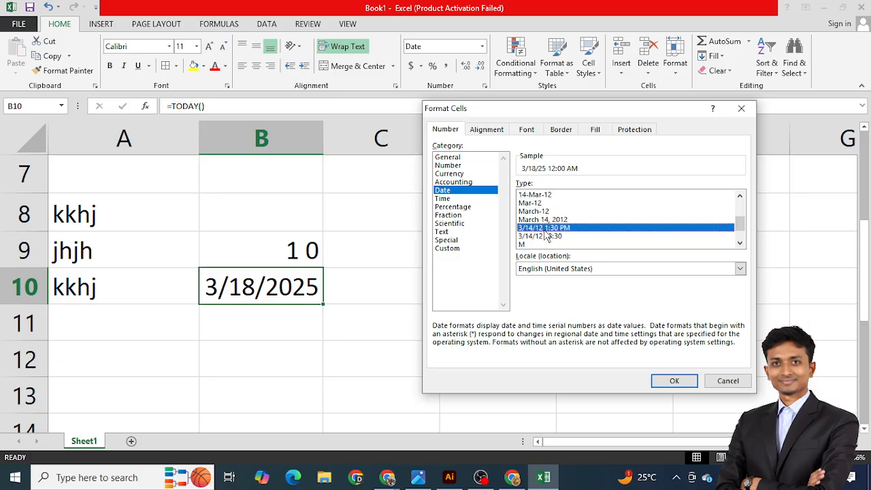
scroll(548, 236, "down", 1)
left_click(552, 215)
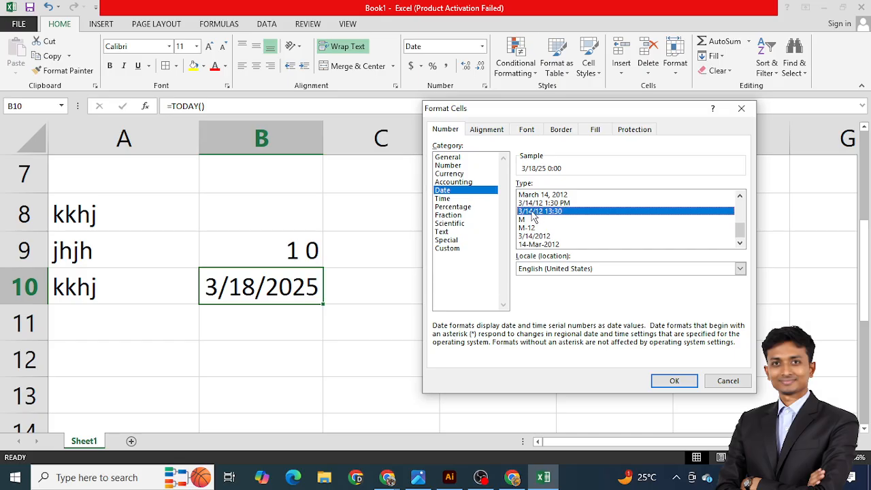
left_click(673, 381)
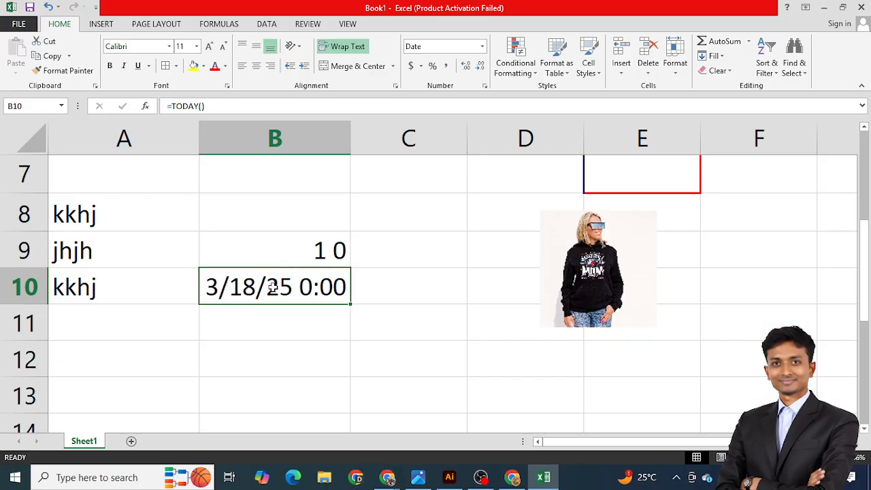
Step: Look over the number format choices for cell B10, and review the Formula and Function class line in the Google Docs course outline
left_click(483, 47)
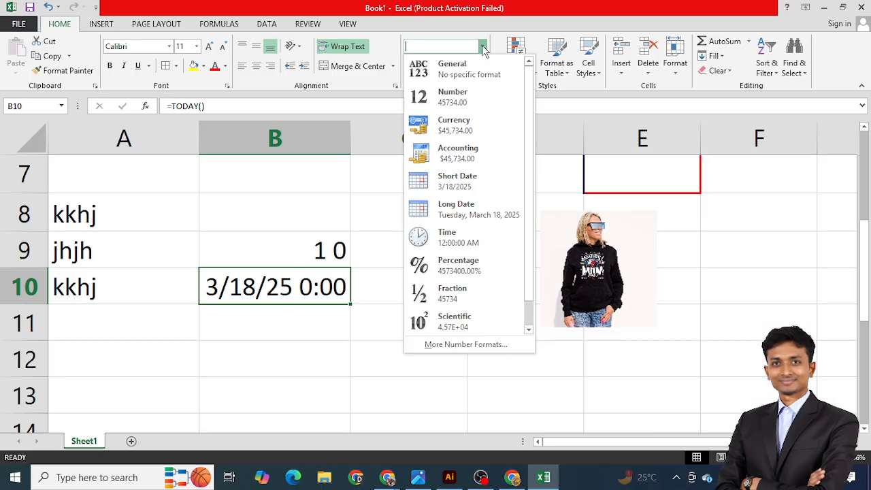
left_click(483, 50)
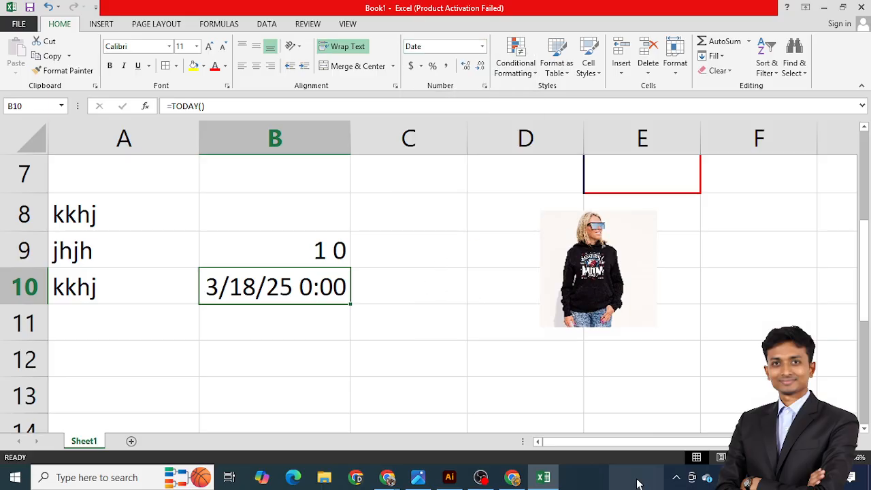
left_click(541, 478)
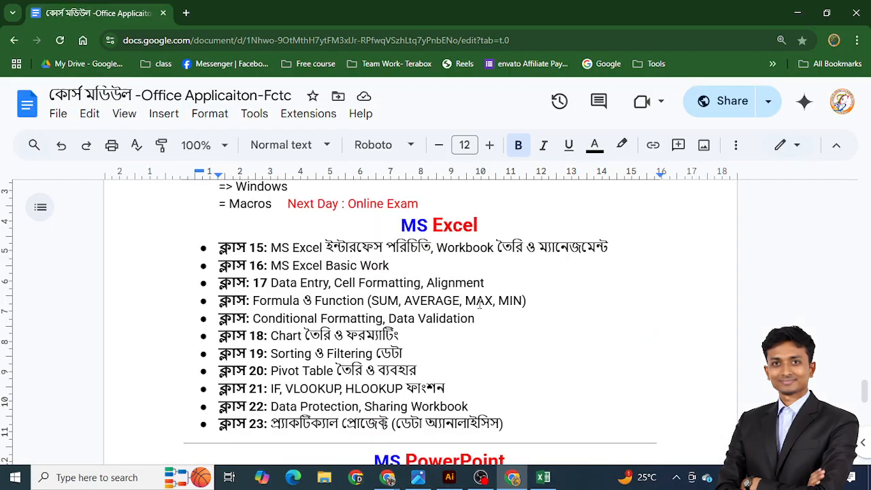
left_click_drag(528, 300, 224, 298)
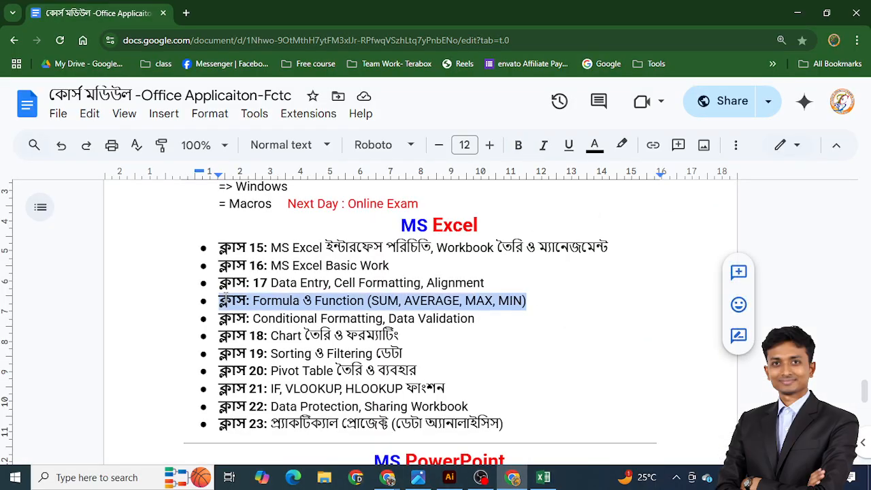
left_click(218, 301)
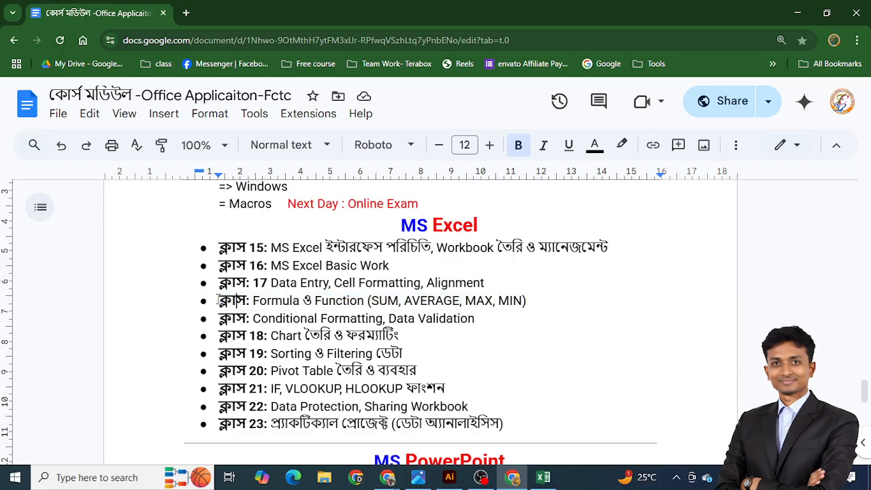
left_click_drag(219, 300, 530, 302)
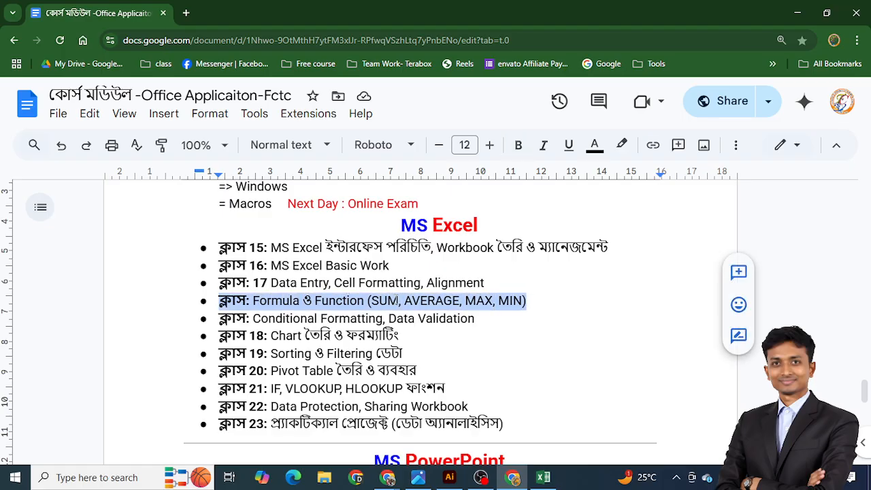
left_click(795, 12)
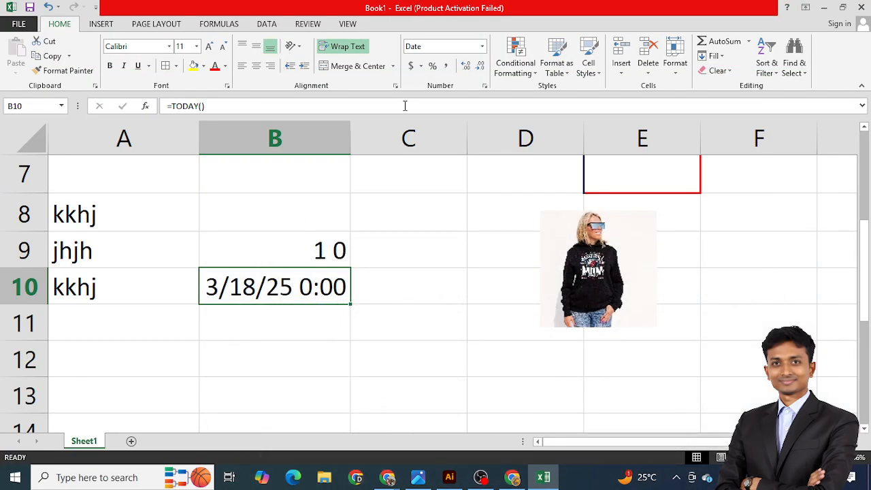
Step: Back in Excel, look over the number format choices for cell B10 and the table styles for cell B9 without applying any
left_click(483, 48)
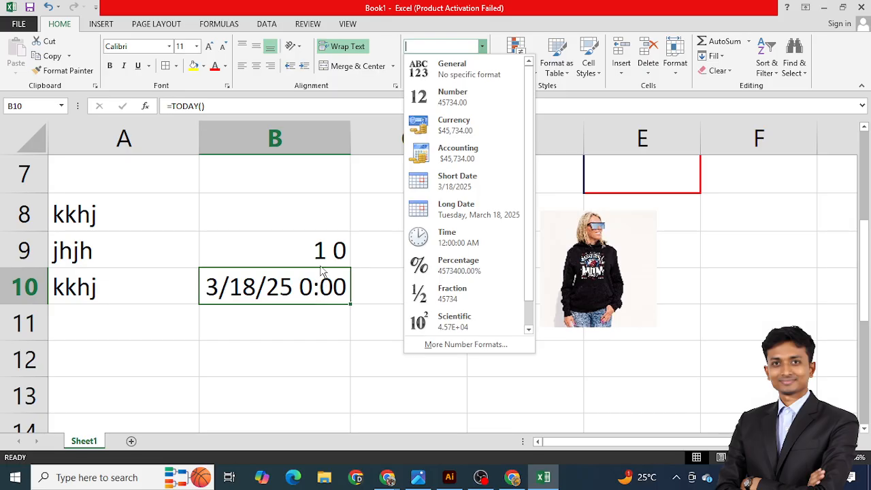
left_click(294, 247)
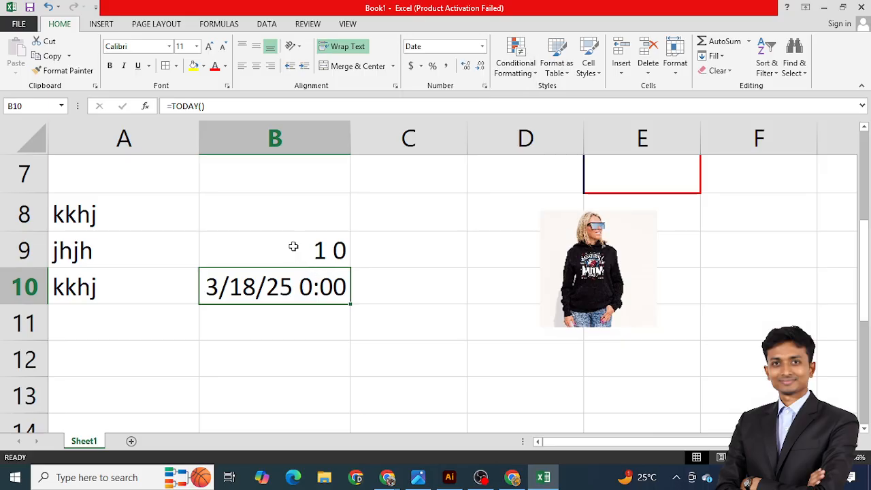
left_click(293, 247)
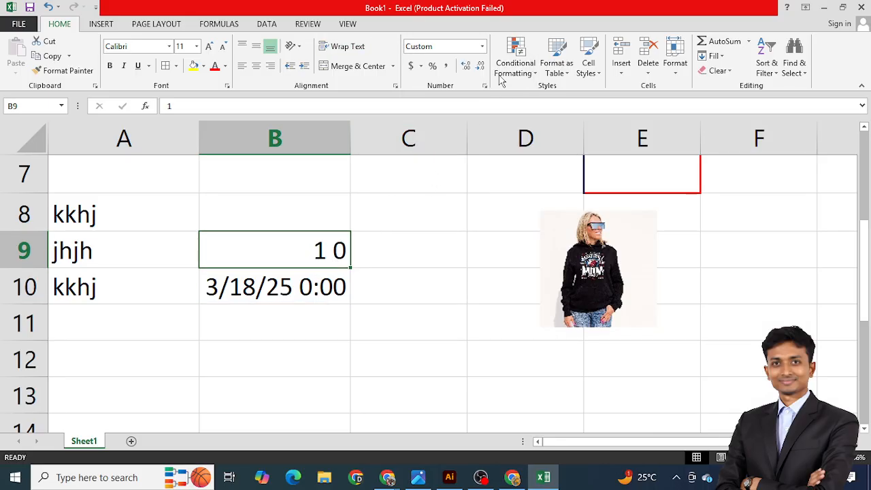
left_click(528, 66)
left_click(555, 66)
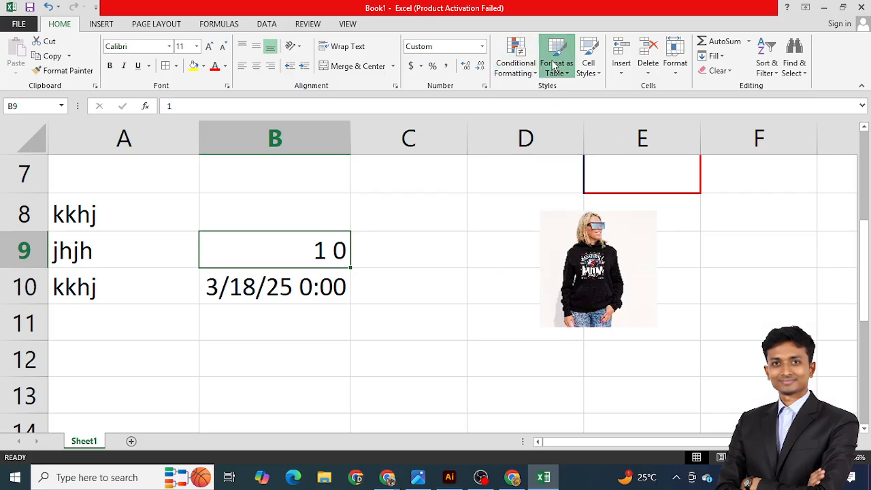
left_click(557, 65)
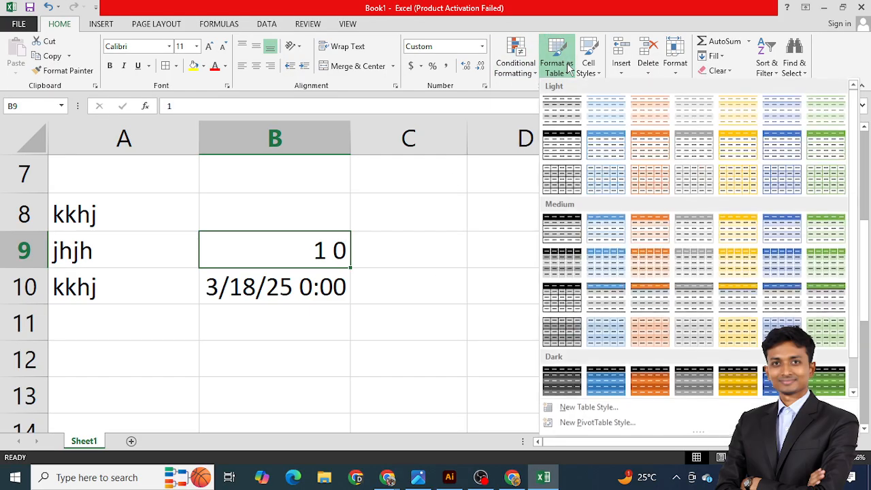
left_click(416, 267)
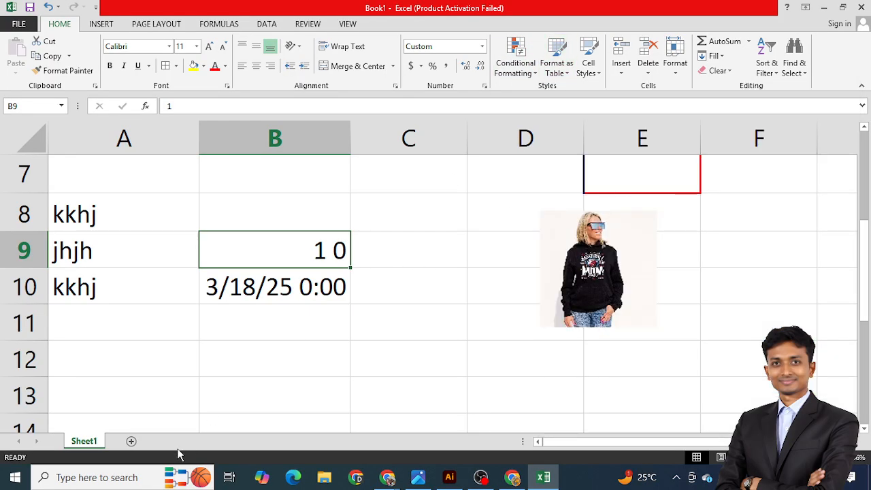
Step: Add a new worksheet to the workbook
left_click(131, 441)
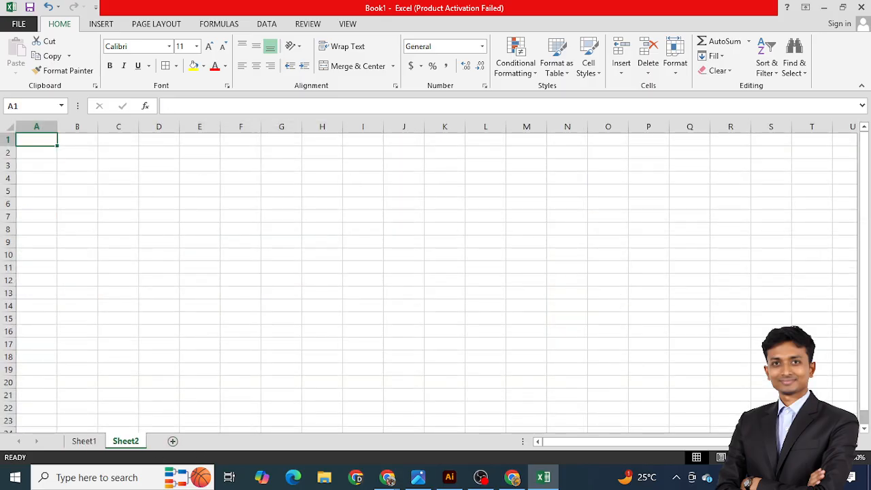
scroll(179, 214, "up", 5)
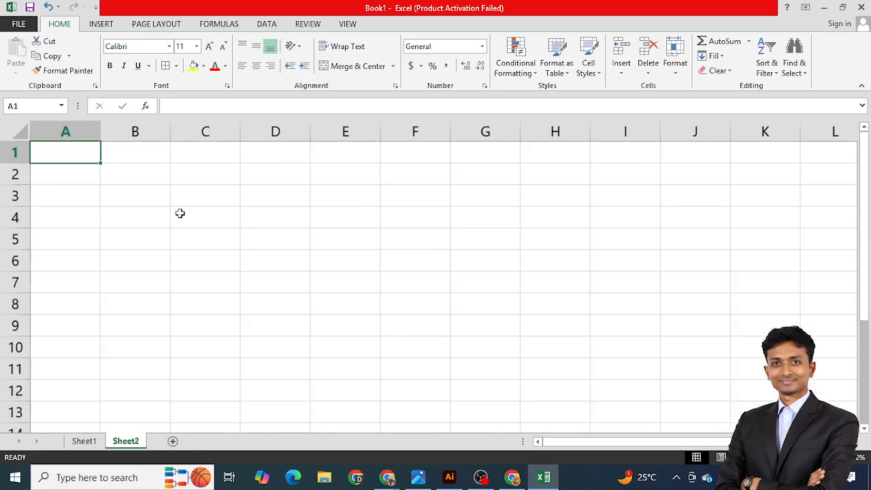
scroll(157, 202, "up", 5)
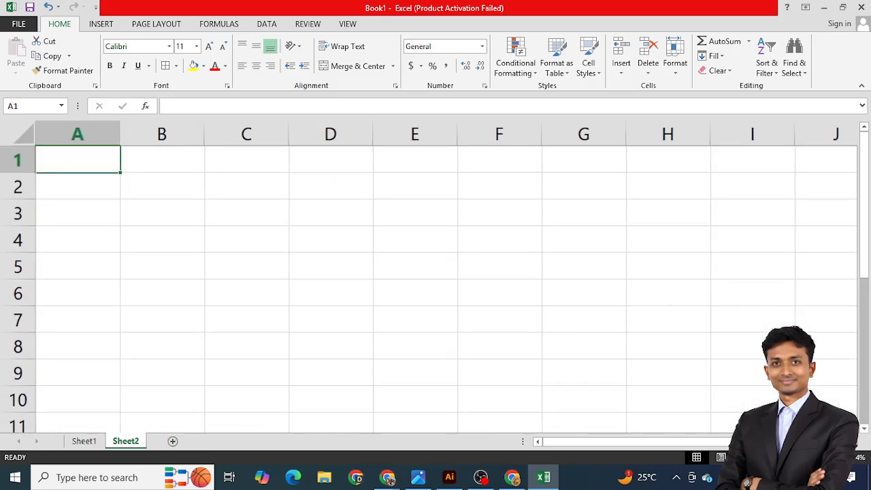
Step: Apply all borders to the range A1:E5 on Sheet2
left_click(99, 190)
left_click(69, 160)
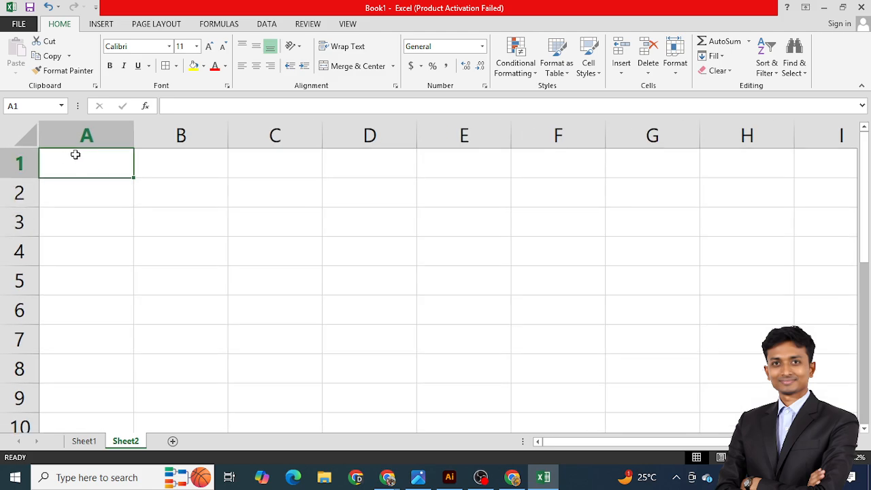
left_click_drag(85, 168, 440, 276)
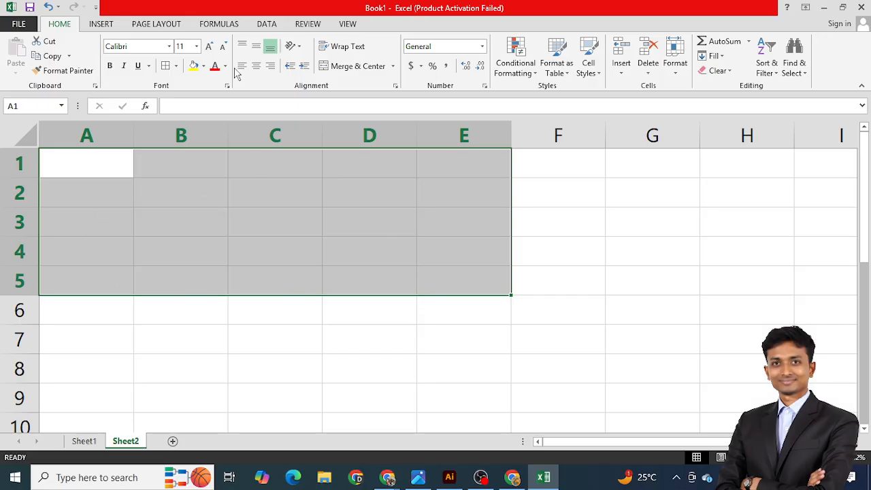
left_click(175, 66)
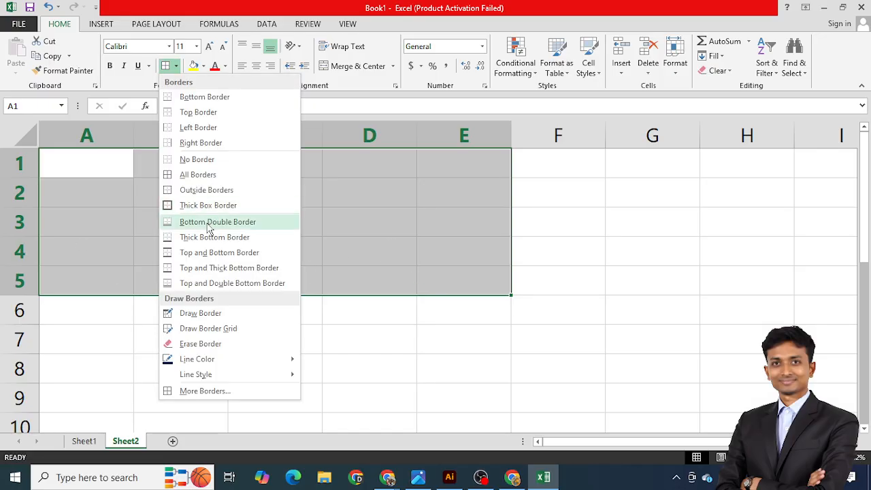
left_click(190, 175)
left_click(157, 210)
Step: Fill the table's header row A1:E1 with yellow
left_click_drag(89, 171, 448, 170)
left_click(194, 66)
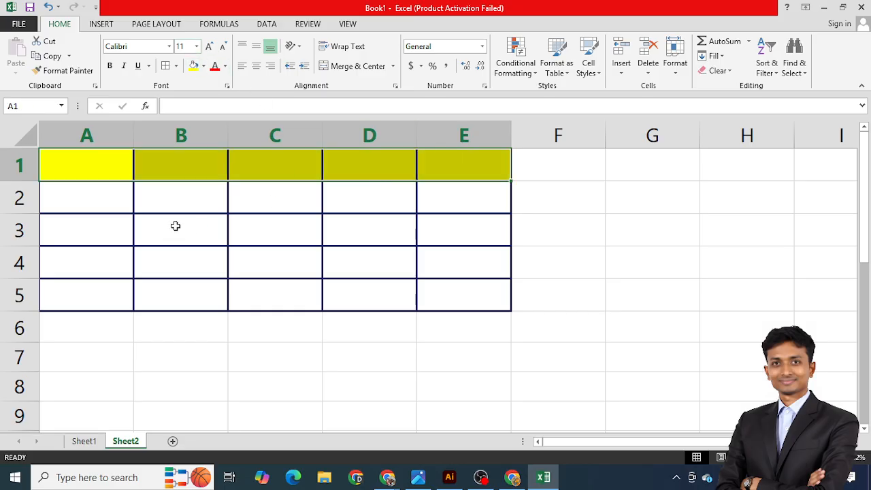
left_click(238, 224)
Step: Enter the headers Name in A1 and Roll in B1
left_click(77, 166)
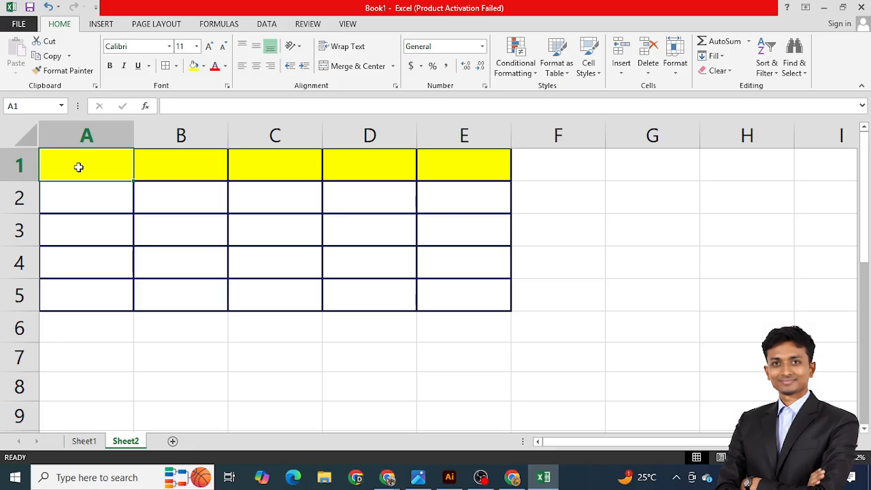
type("Name")
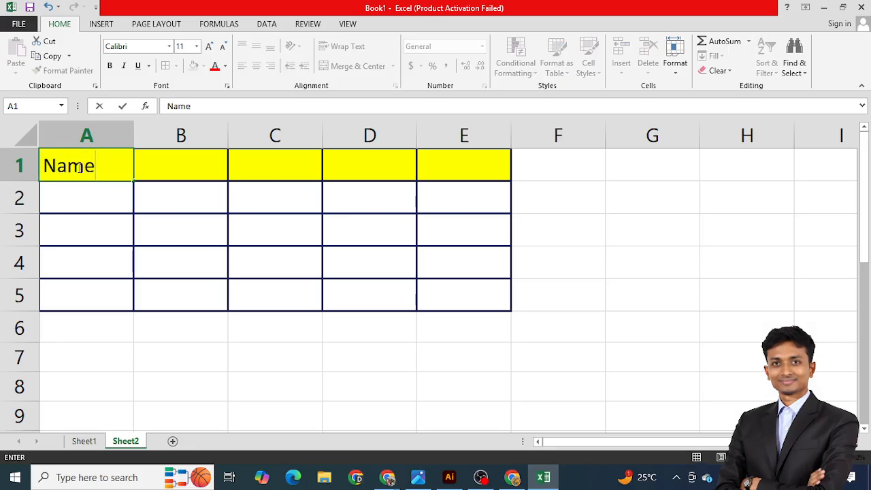
key("Tab")
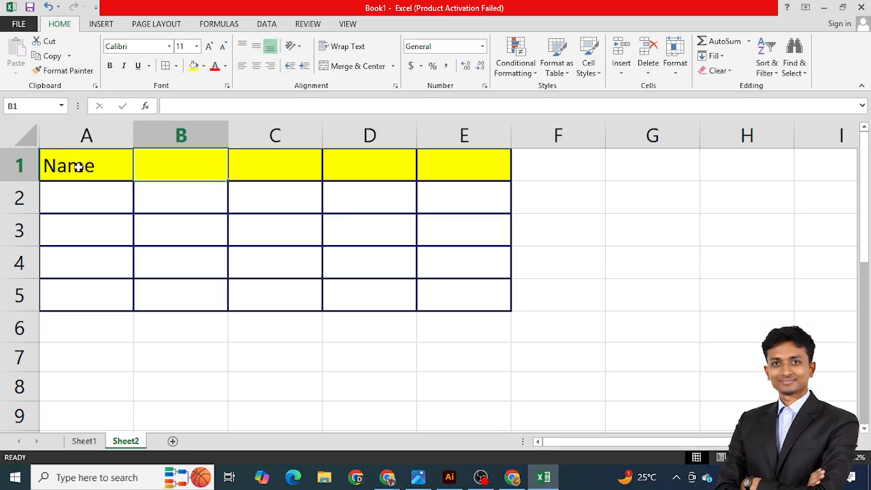
type("Roll")
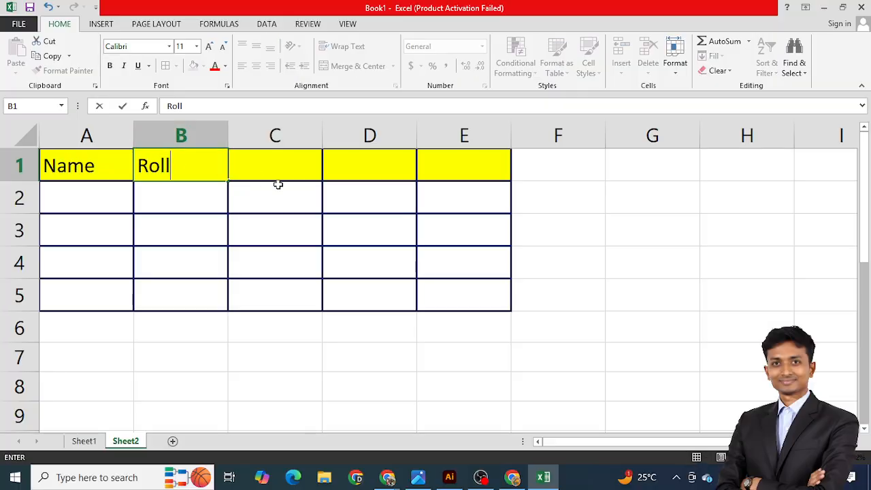
left_click(302, 166)
Step: Enter the header number in cell F1, just outside the bordered range
left_click(457, 176)
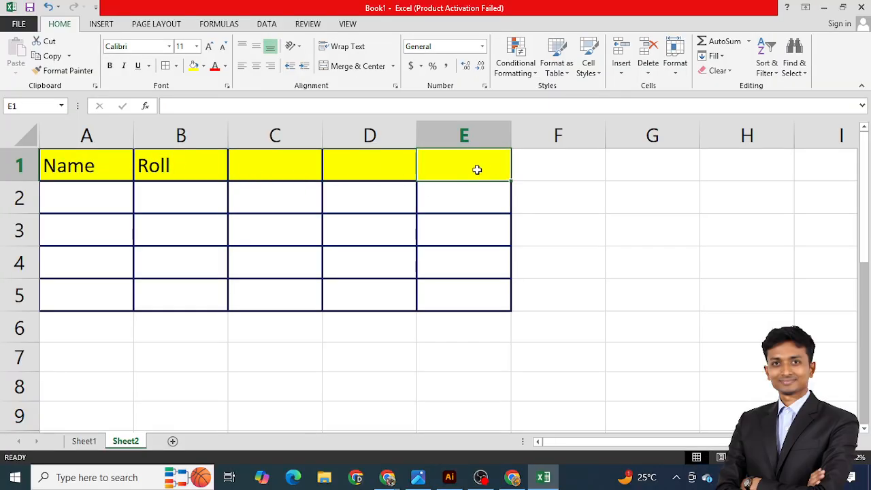
left_click(559, 164)
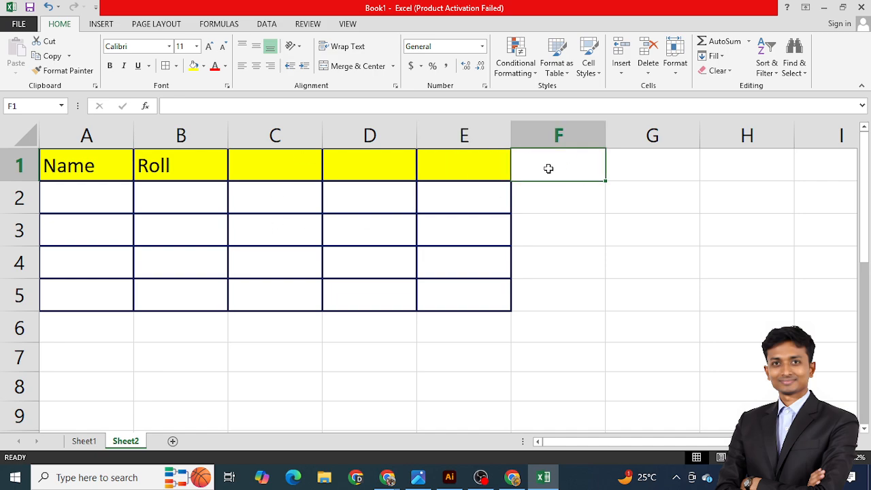
type("nu")
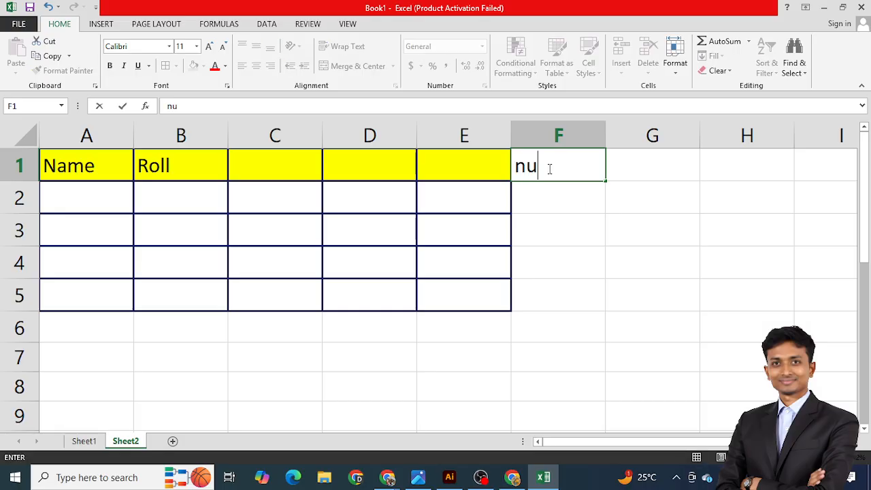
type("mber")
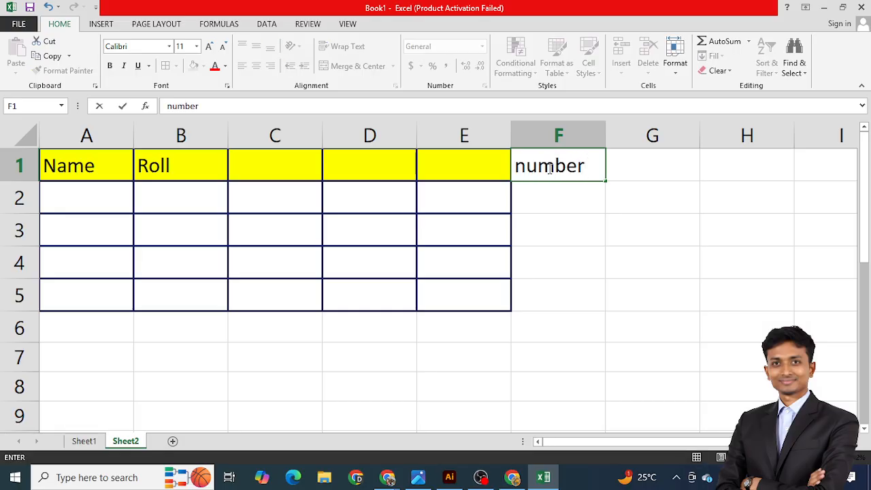
left_click(593, 222)
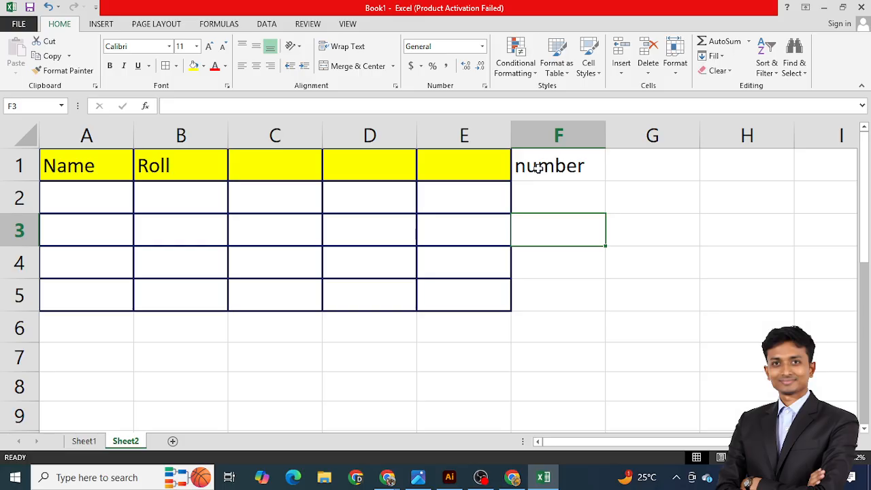
Step: Extend the borders to F1:F5 and fill only the header cell F1 with yellow
left_click_drag(538, 165, 561, 302)
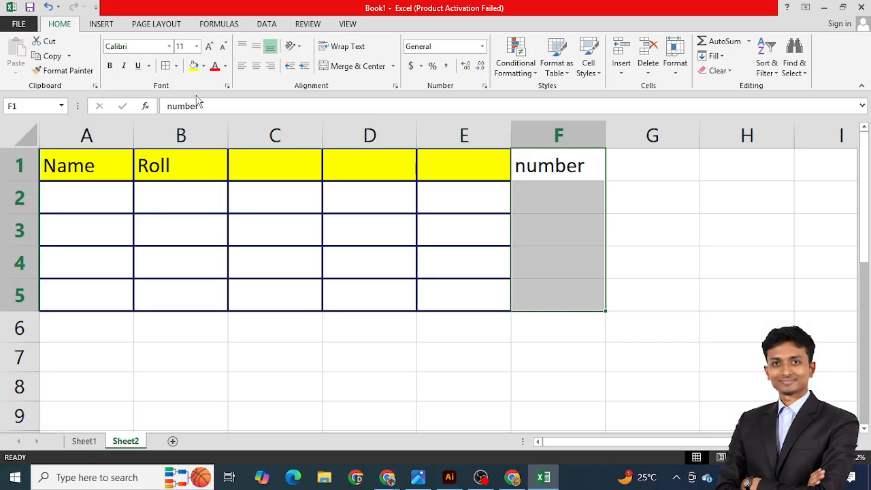
left_click(194, 66)
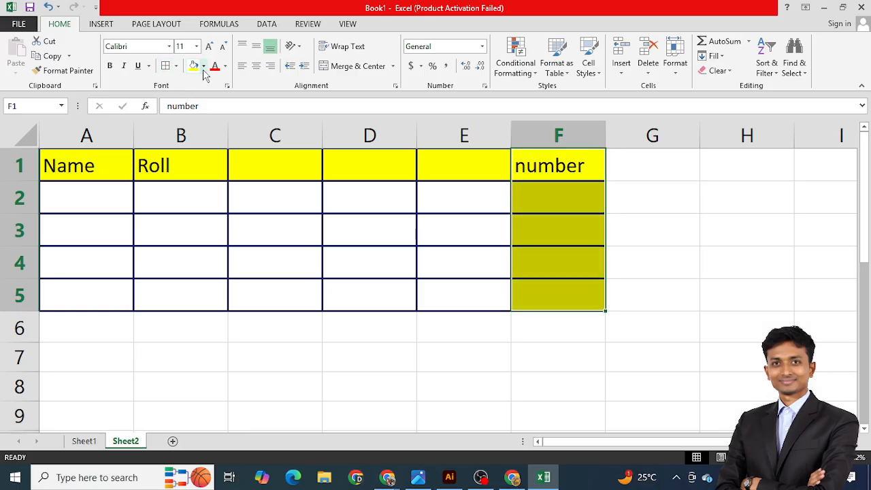
key("ctrl+z")
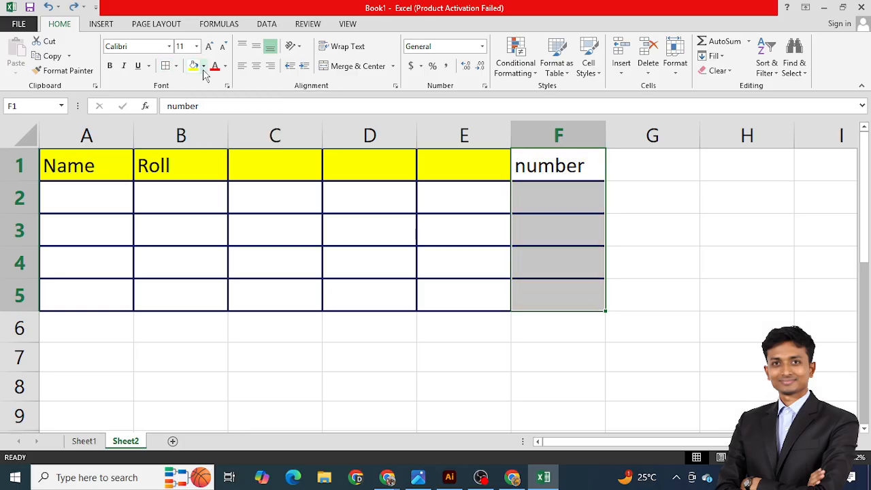
left_click(525, 160)
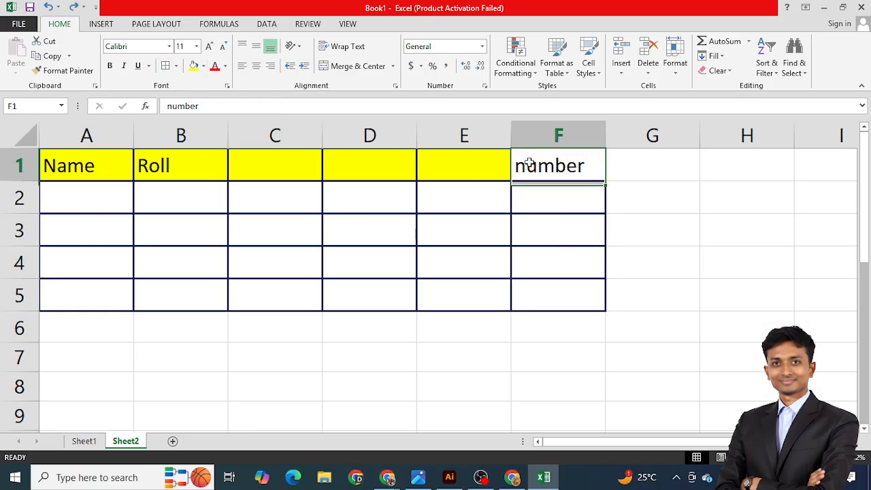
left_click(195, 70)
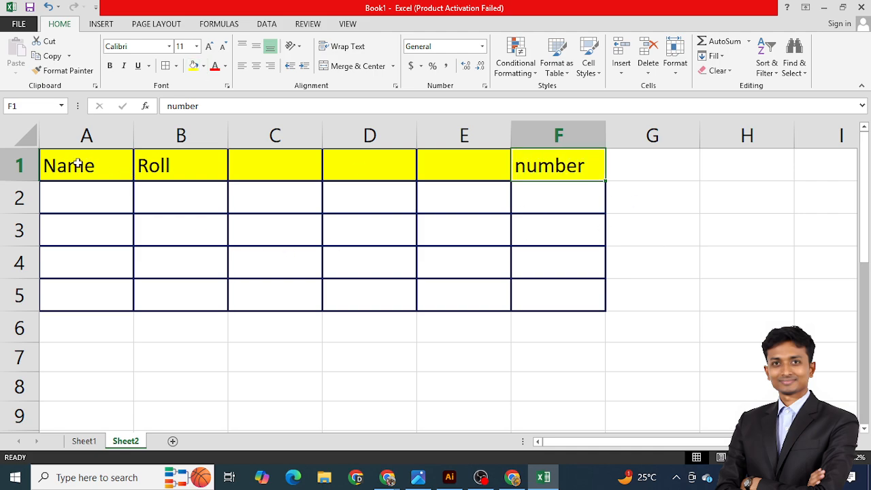
Step: Format A1:F5 as a table in the first black Medium style, with the My table has headers option on
left_click_drag(79, 164, 548, 277)
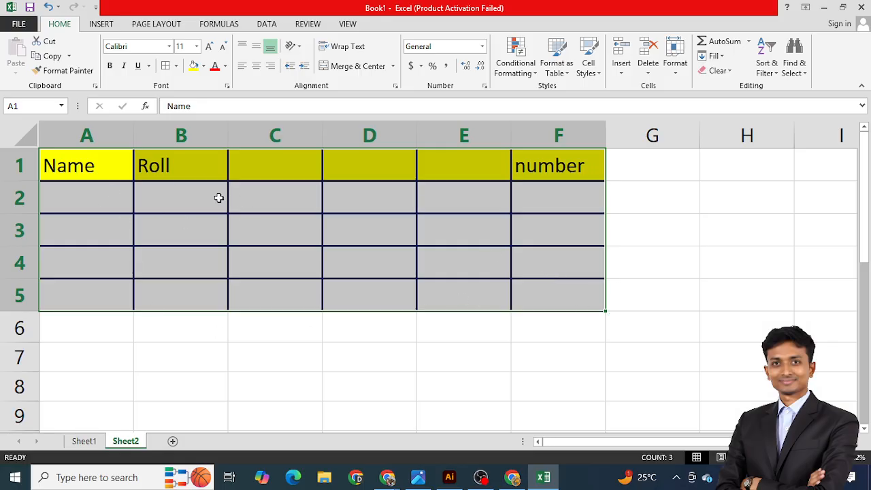
left_click(557, 74)
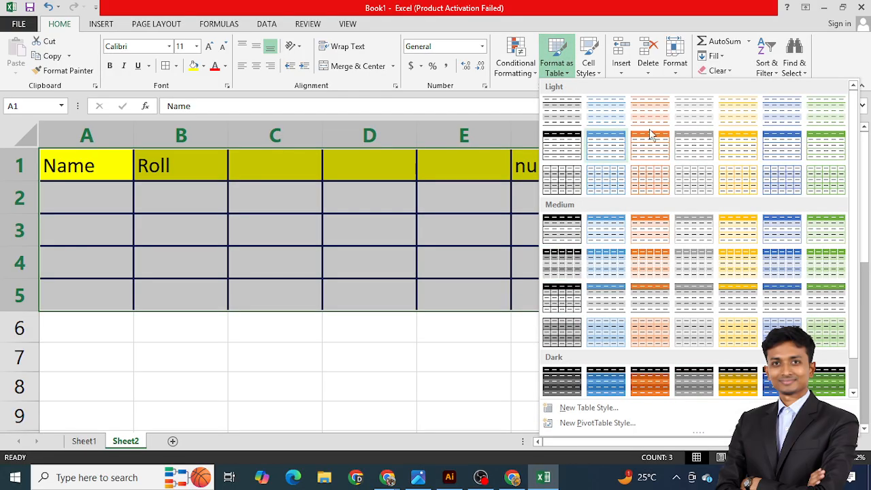
left_click(565, 235)
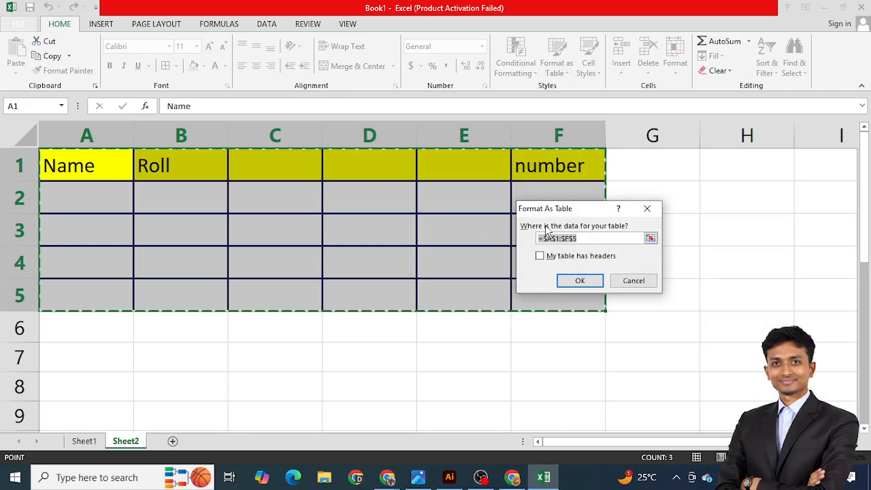
left_click_drag(562, 215, 367, 344)
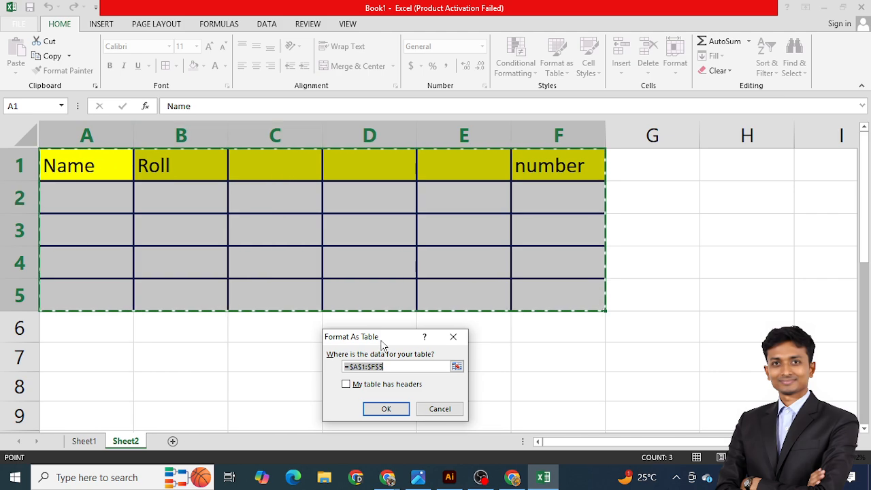
left_click_drag(380, 343, 323, 330)
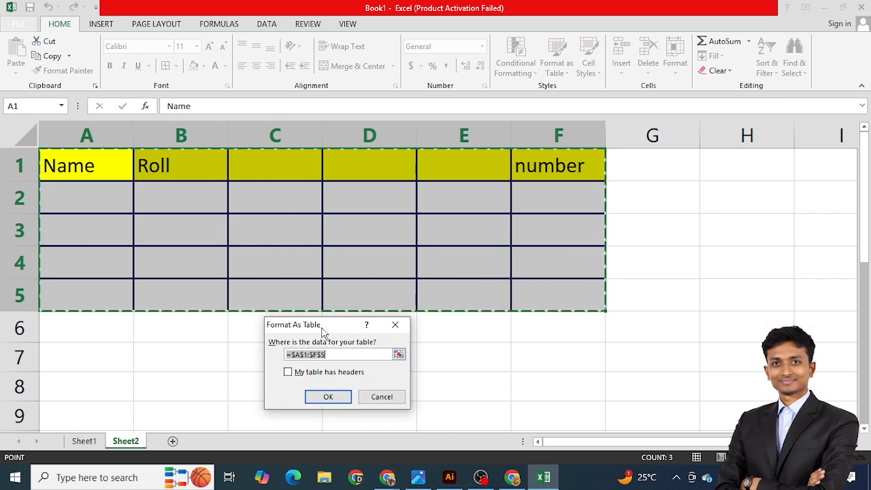
left_click(285, 353)
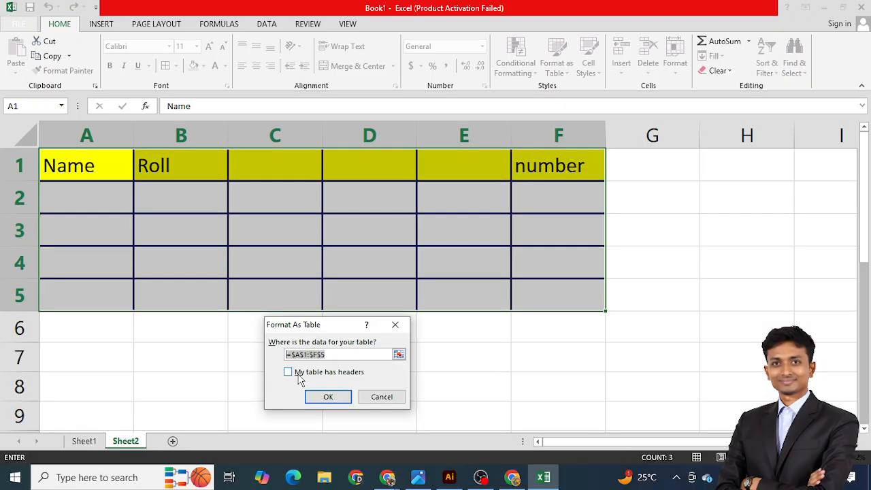
left_click(288, 373)
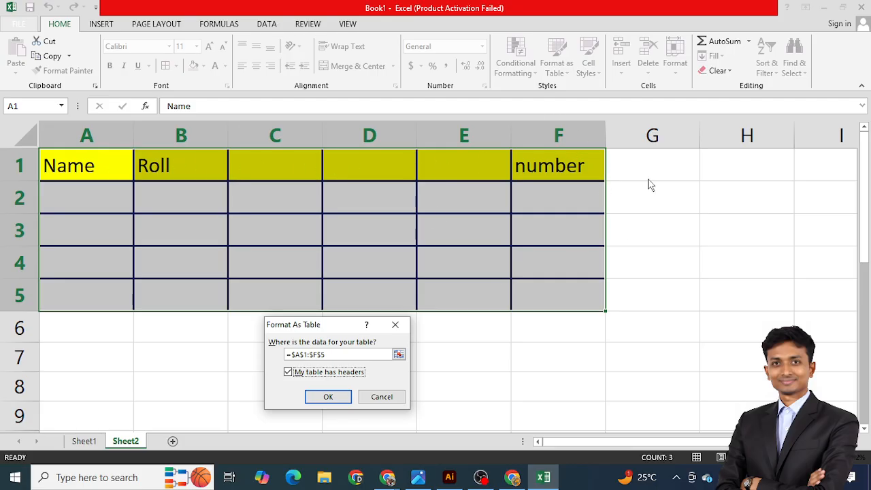
left_click(326, 394)
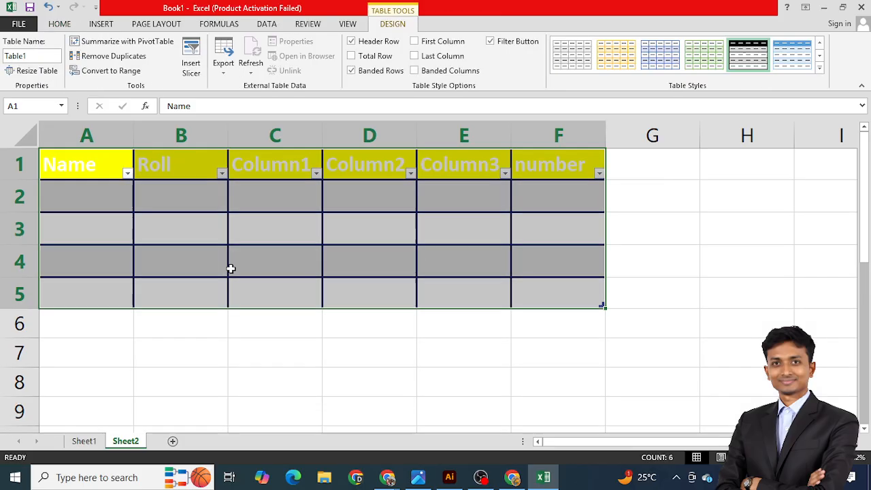
Step: Set the font color of the whole table A1:F5 to red
left_click(59, 23)
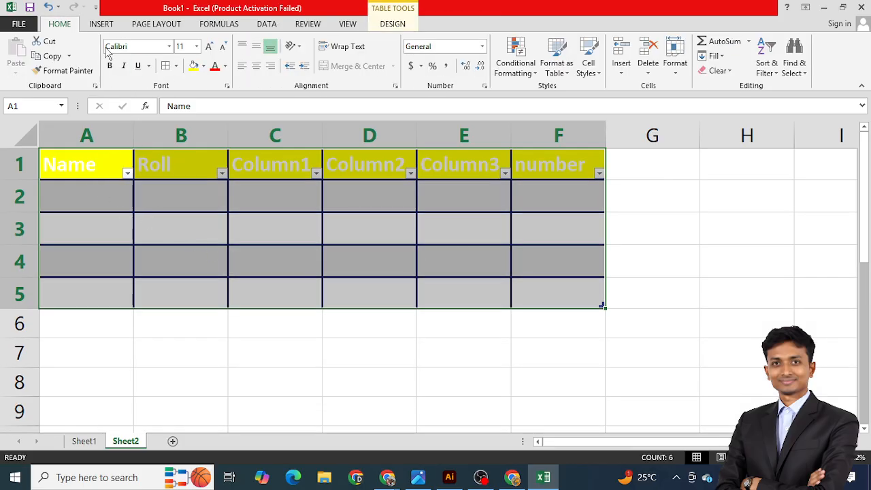
left_click(213, 65)
left_click(138, 202)
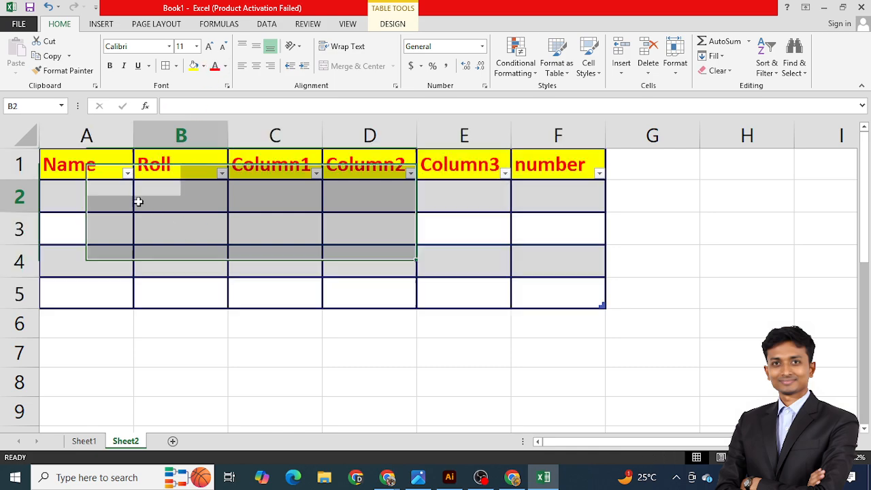
Step: Examine the table's header cells one by one, from Name in A1 to number in F1
left_click(60, 168)
left_click(179, 165)
left_click(279, 163)
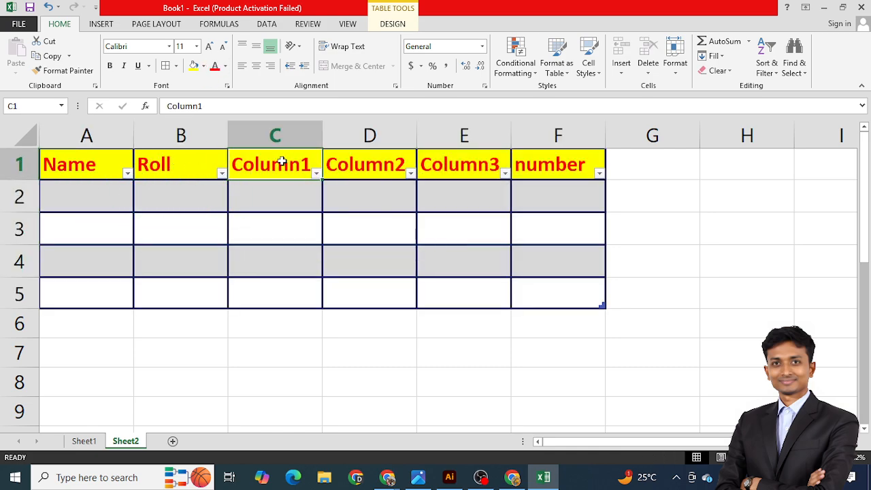
left_click(361, 166)
left_click(447, 162)
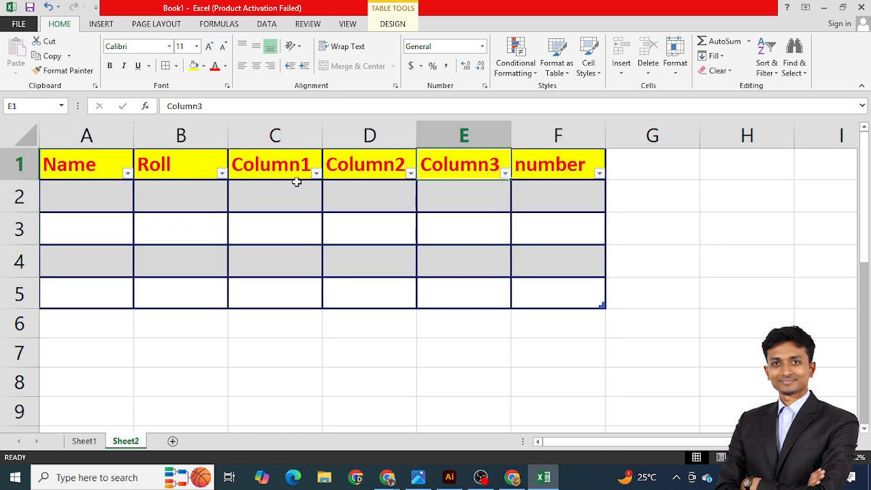
left_click(297, 175)
left_click(485, 162)
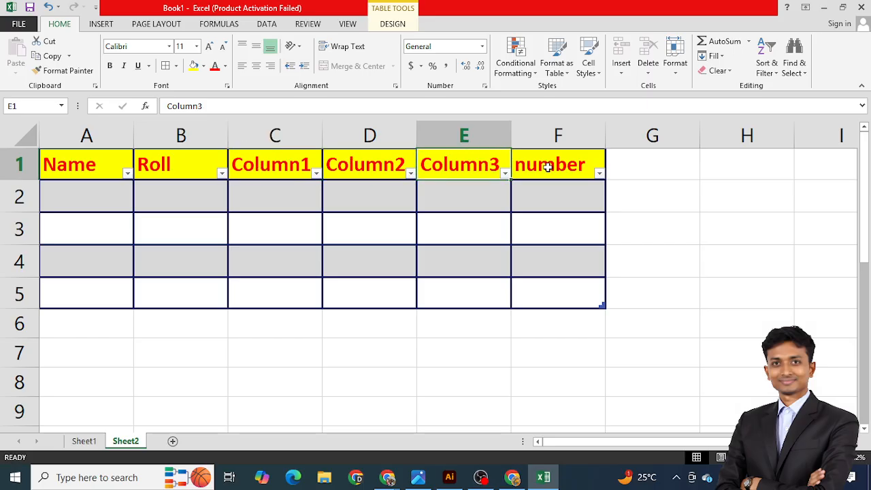
left_click(548, 168)
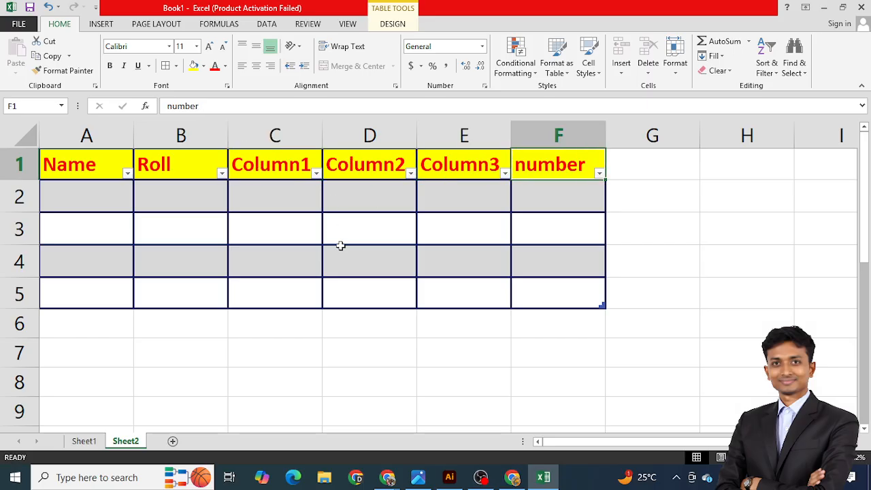
Step: Undo the red font color and the table formatting of A1:F5
key("ctrl+a")
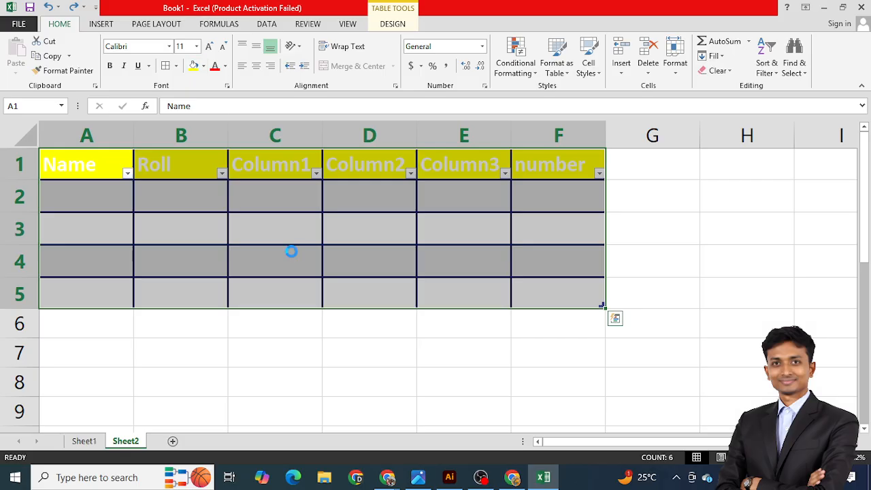
key("ctrl+z")
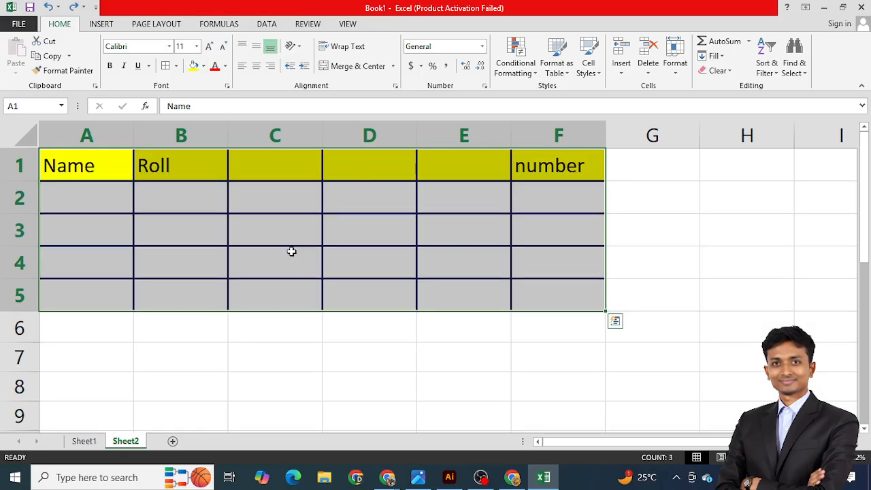
Step: Try formatting A1:F5 as a table in the first black Medium style and undo it
left_click(558, 59)
left_click(572, 224)
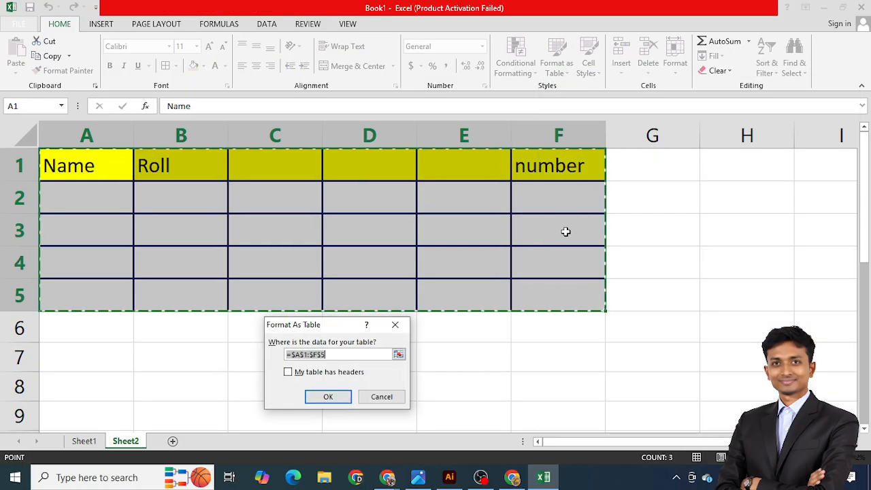
left_click(303, 375)
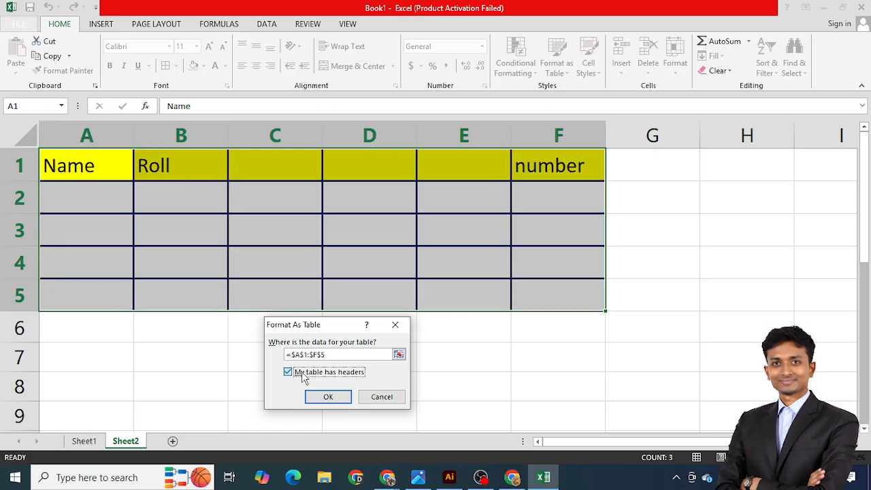
left_click(329, 398)
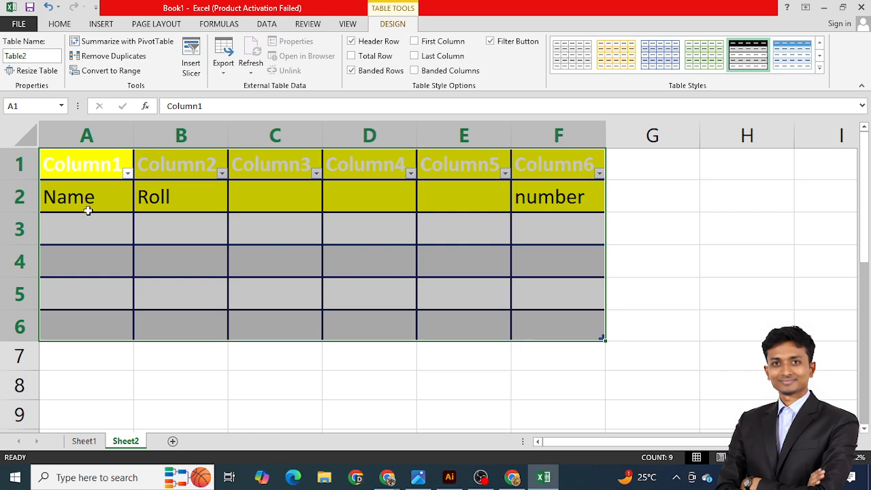
key("ctrl+z")
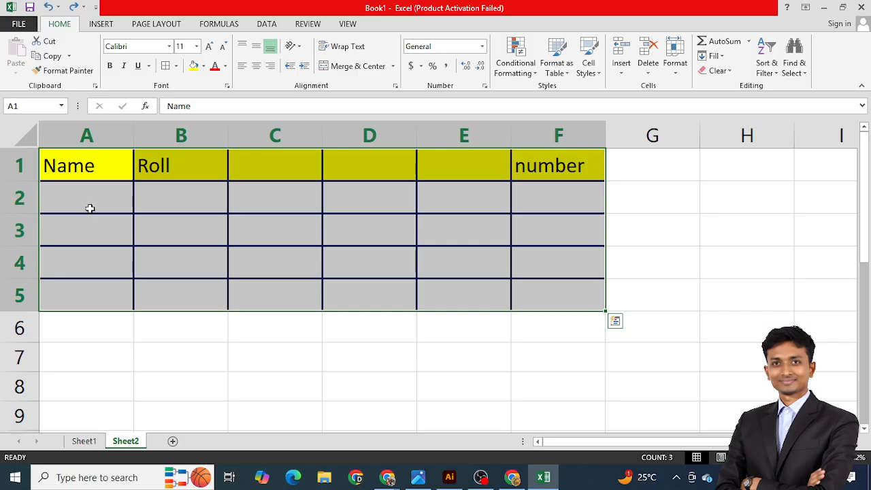
Step: Format A1:F5 as a table with headers in the second-row dark blue Medium style and set its font color to red
left_click(569, 77)
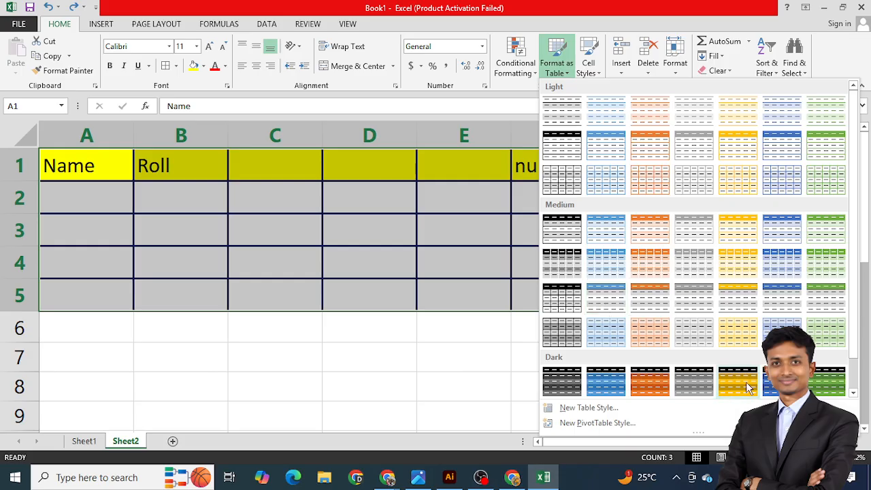
left_click(787, 261)
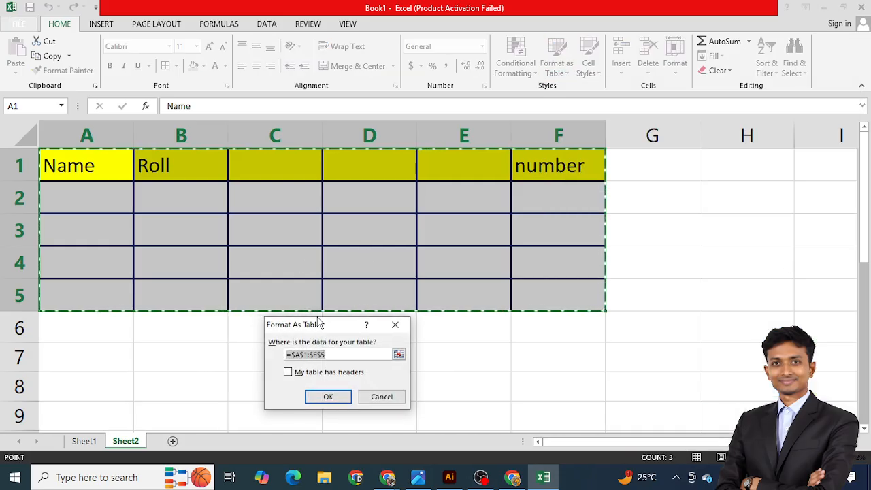
left_click(312, 374)
left_click(326, 396)
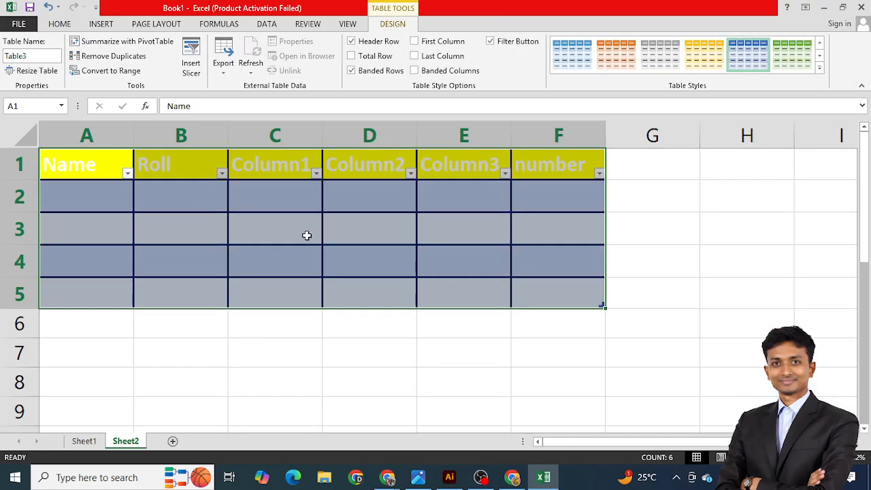
left_click(60, 26)
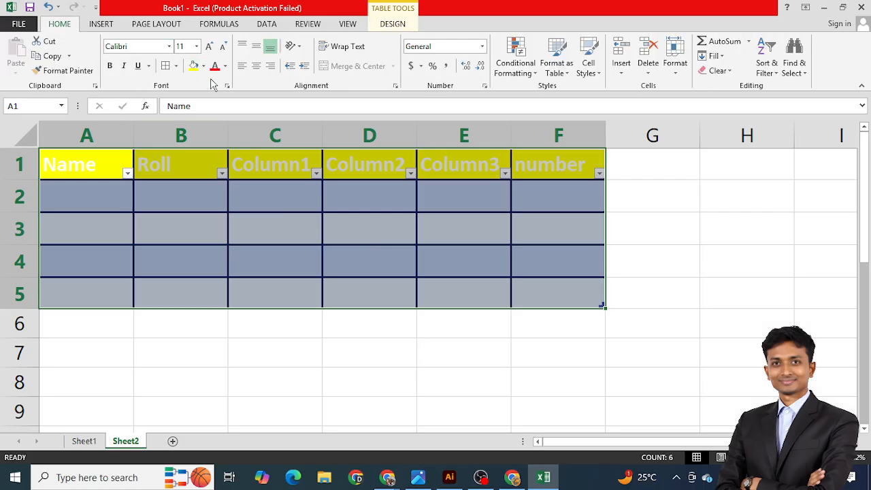
left_click(233, 219)
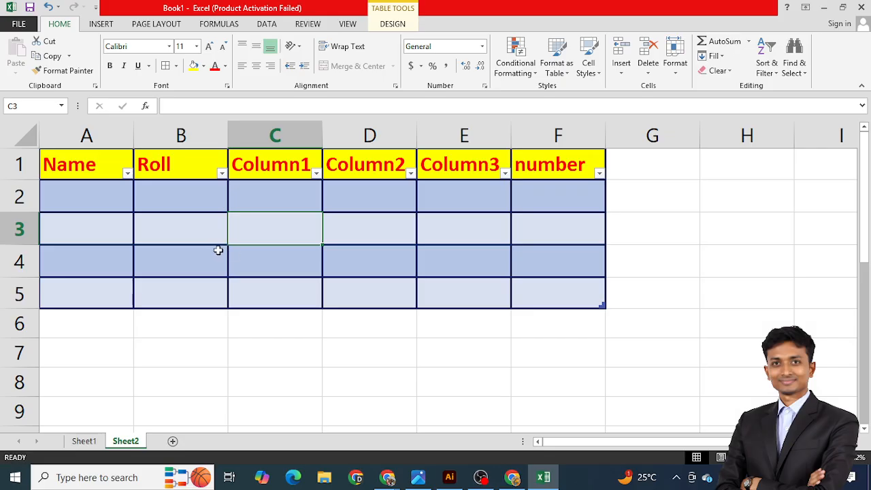
Step: Try to clear the shading of table row A5:F5 with the No Fill option
left_click_drag(64, 291, 520, 293)
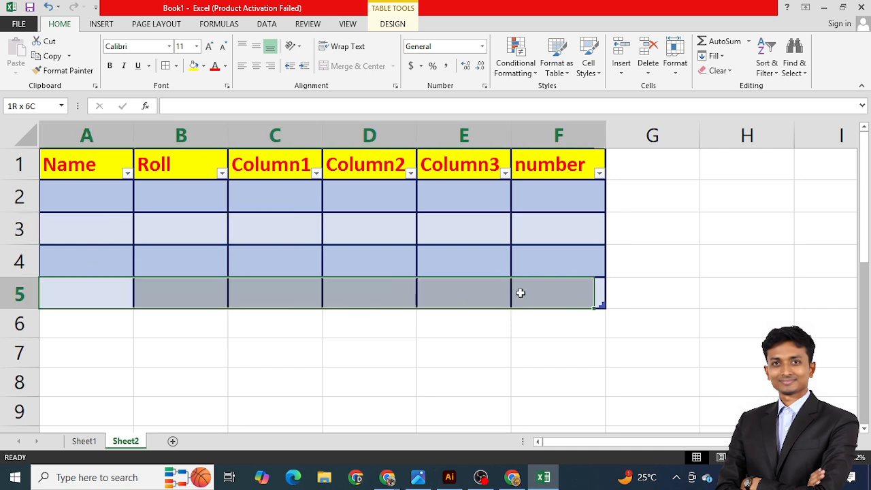
left_click(204, 66)
left_click(216, 180)
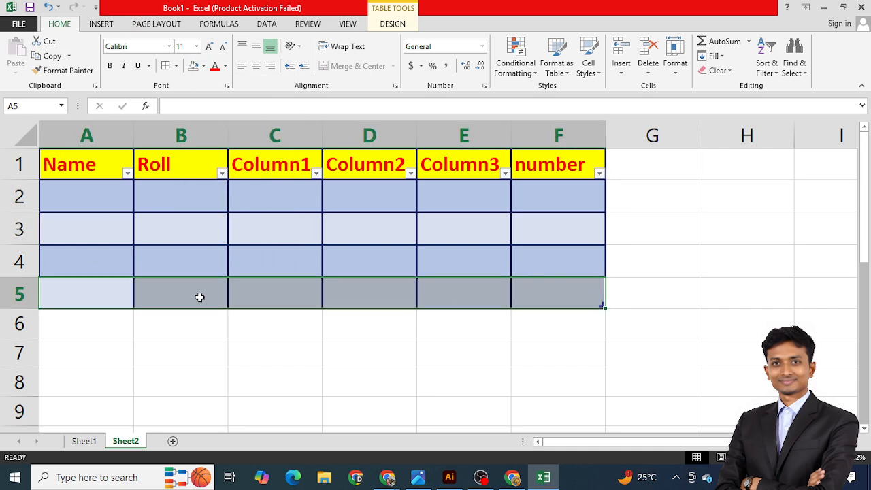
left_click(200, 291)
left_click_drag(82, 297, 546, 293)
left_click(392, 23)
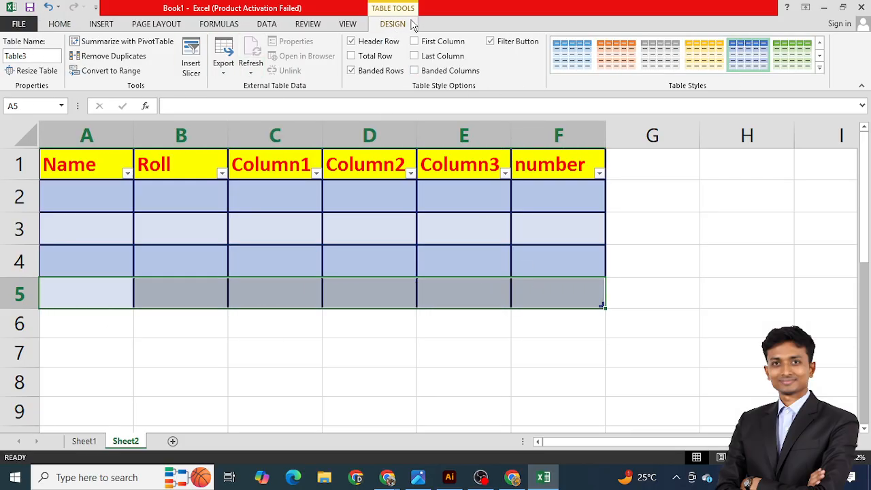
left_click(101, 24)
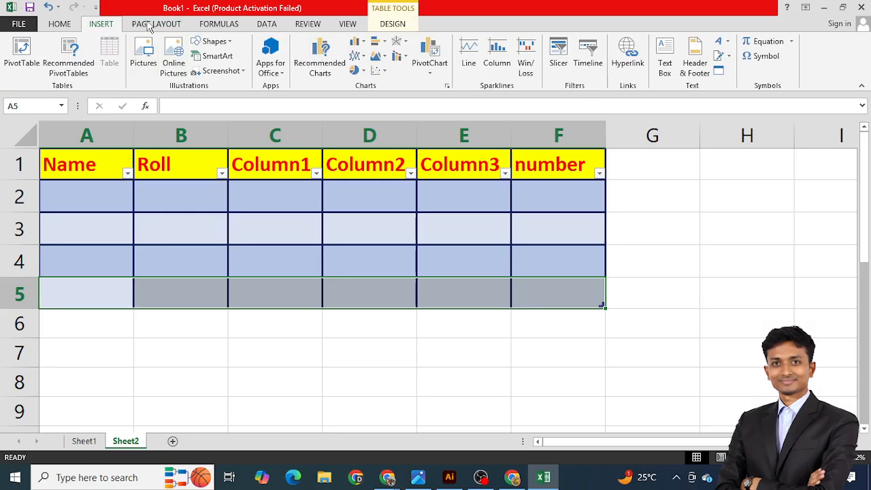
left_click(60, 25)
Step: Fill cell A5 with white and apply the same white fill to the rest of table row A5:F5
left_click_drag(242, 290, 89, 292)
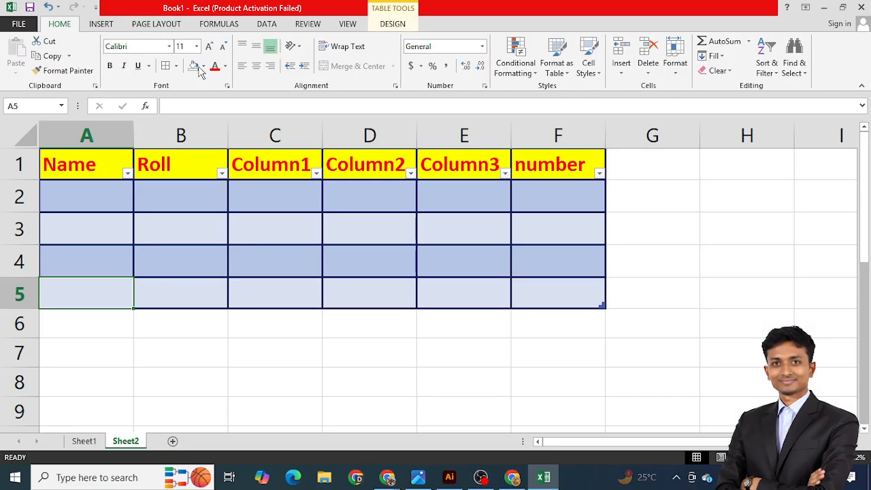
left_click(202, 66)
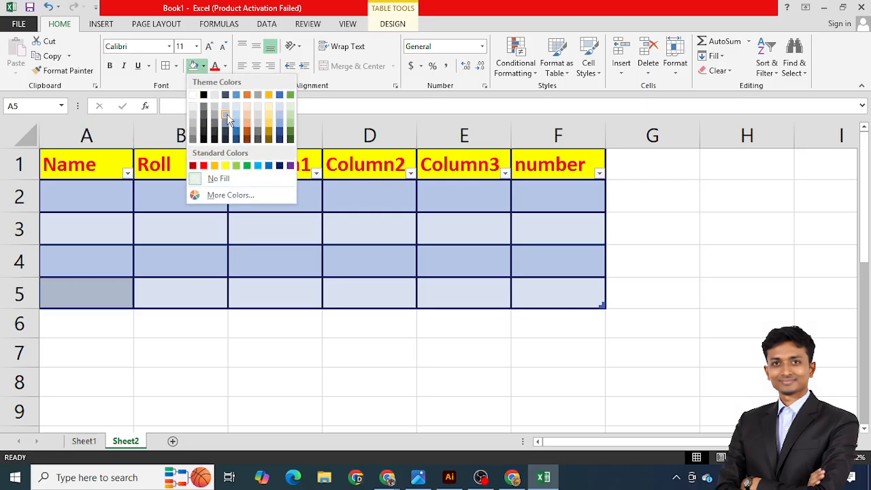
left_click(194, 95)
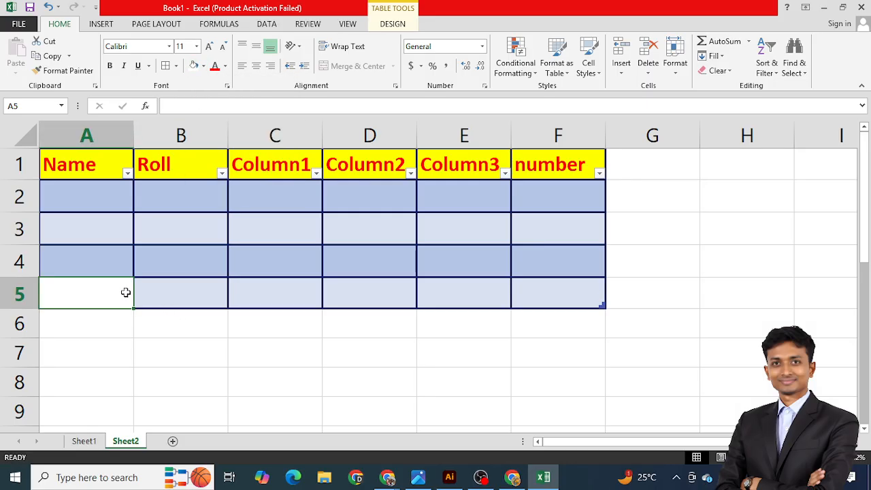
left_click_drag(124, 292, 583, 290)
left_click(194, 66)
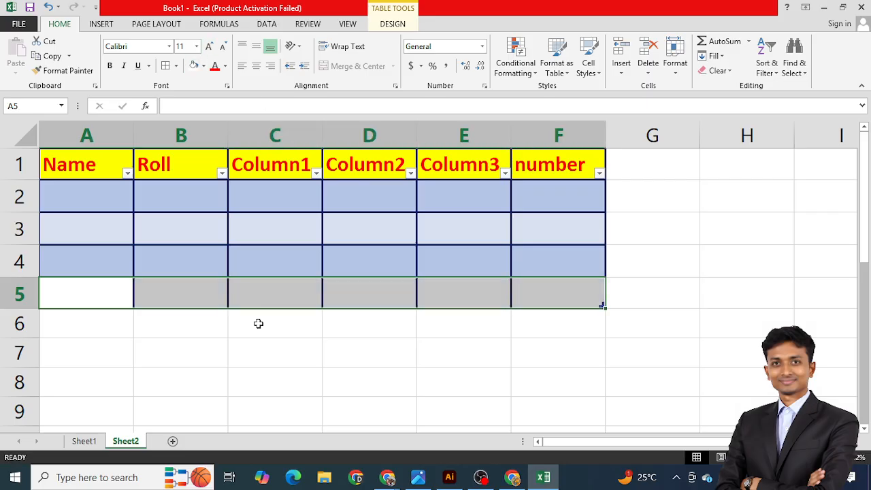
left_click(272, 350)
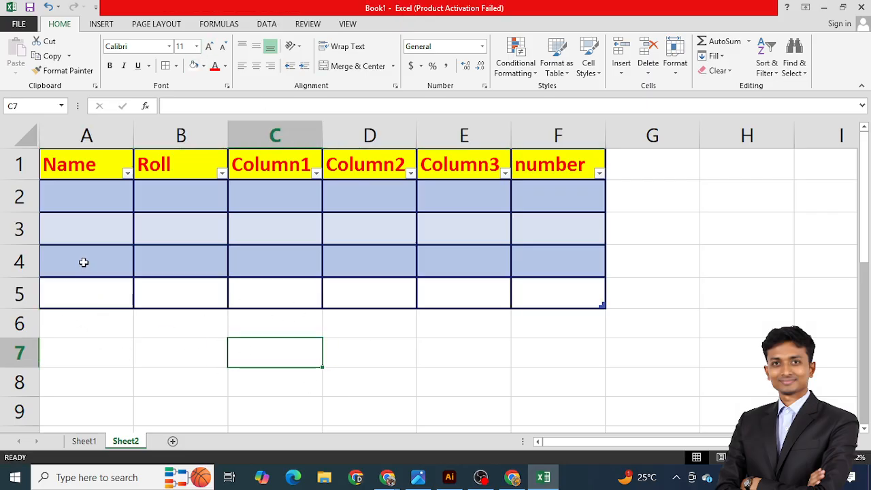
Step: Apply the white fill to table row A4:F4
left_click_drag(81, 261, 545, 261)
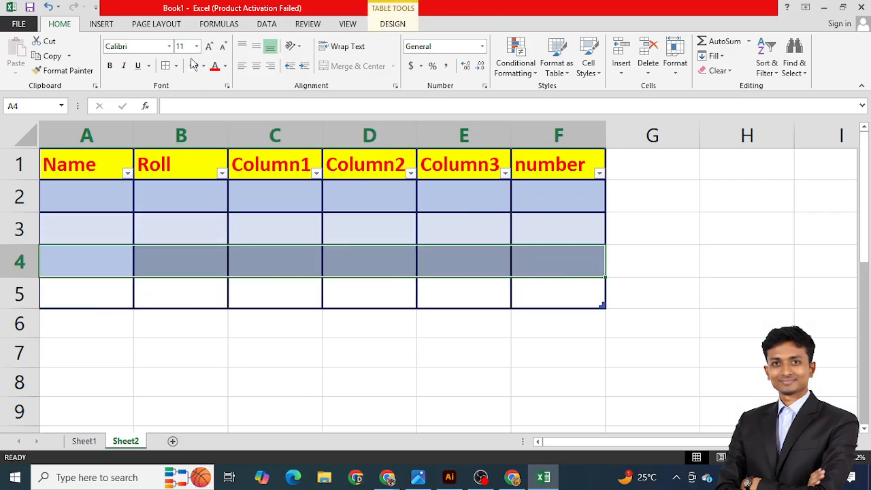
left_click(194, 66)
left_click(175, 291)
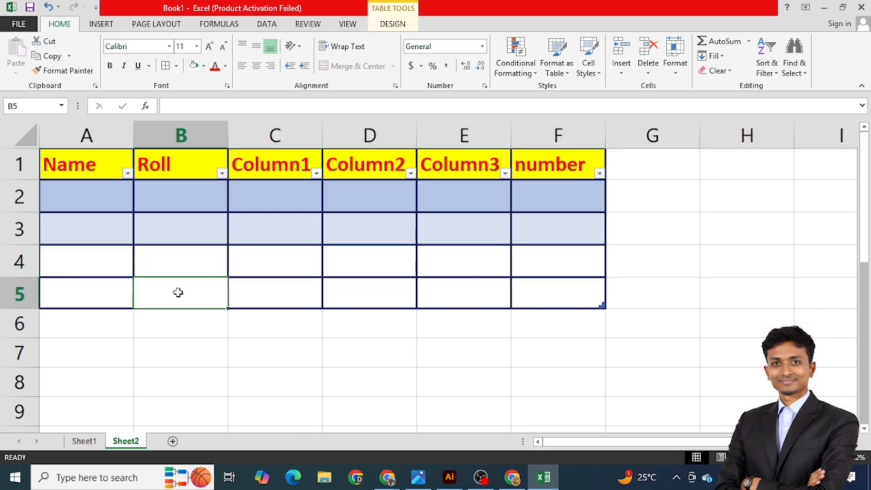
left_click(80, 219)
left_click(183, 385)
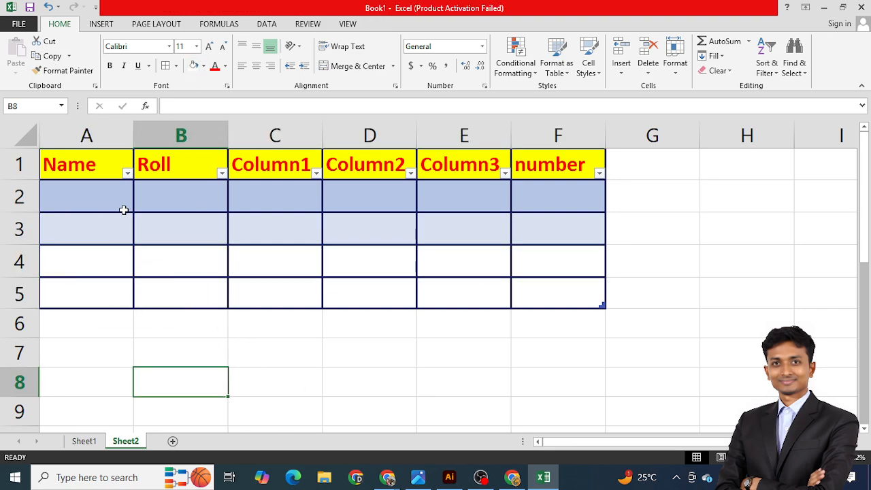
Step: Examine the sort and filter options of the Name header in A1, closing them without applying any
left_click(102, 162)
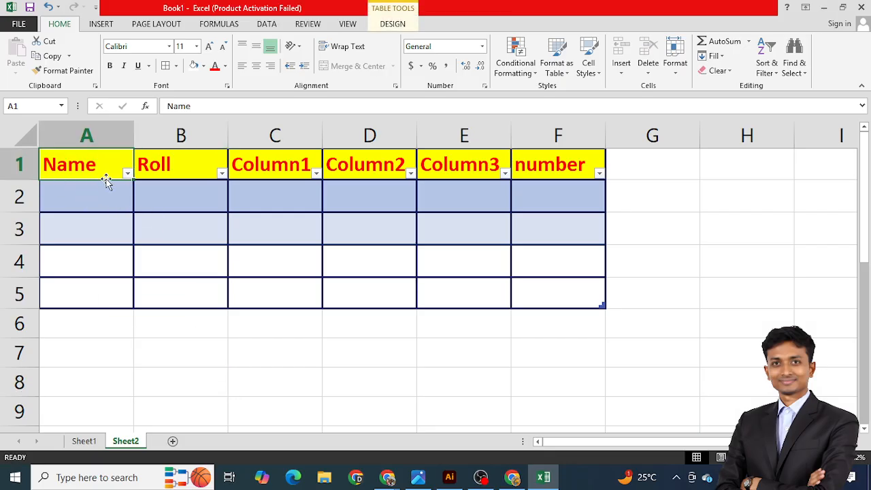
left_click(127, 174)
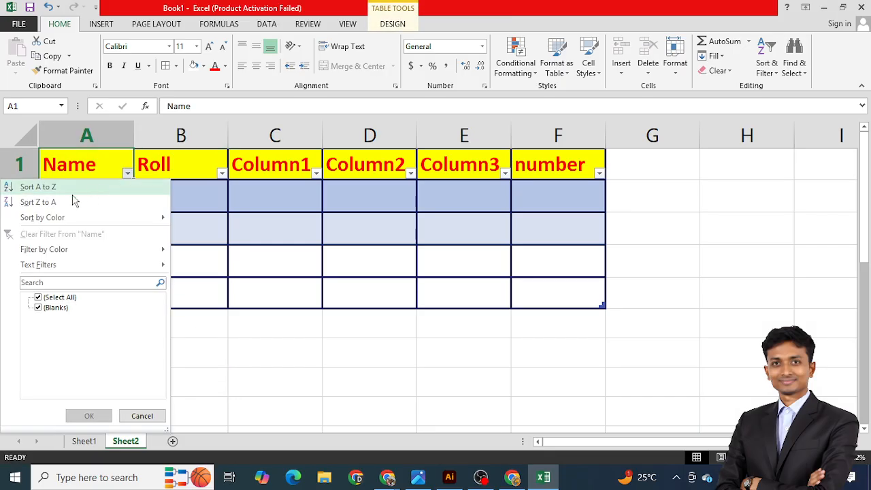
left_click(300, 337)
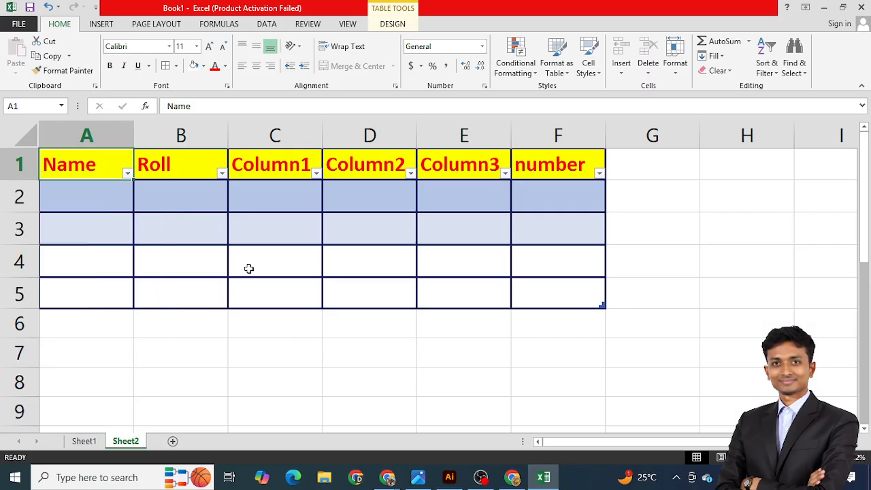
left_click(171, 261)
Step: Enter three people's first names in A2:A4 under the Name header, not in alphabetical order
left_click(98, 195)
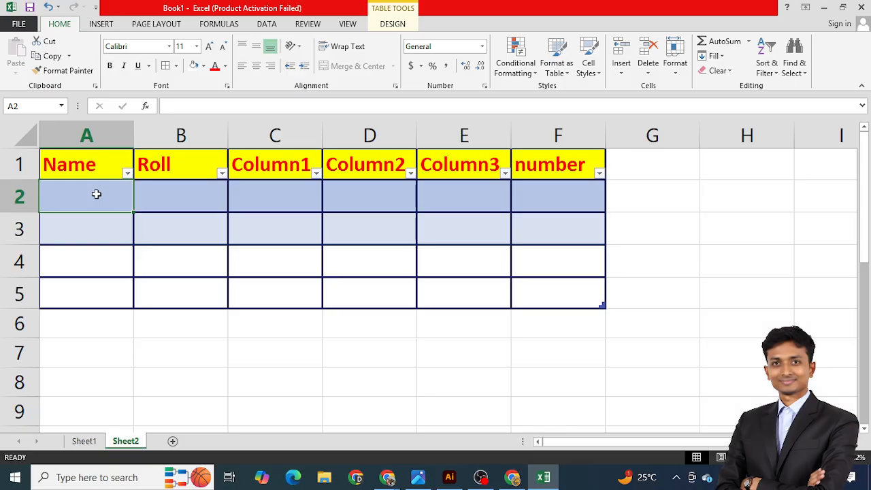
type("abi")
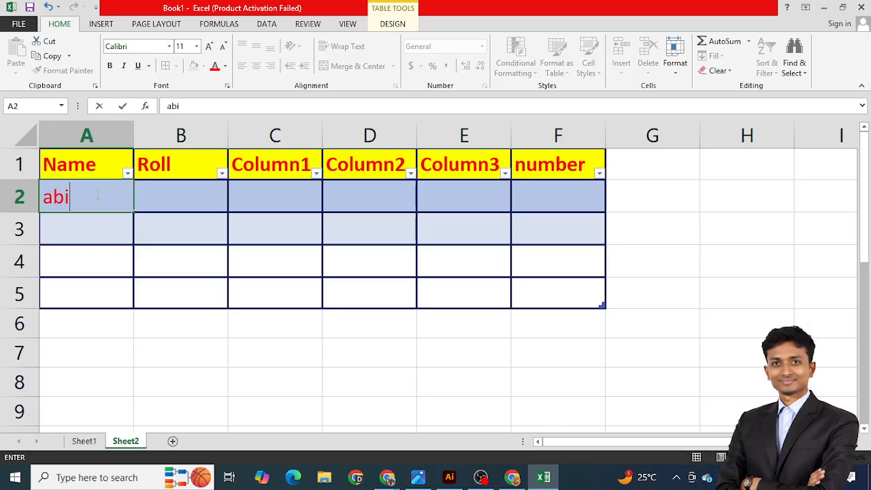
type("r")
key("Return")
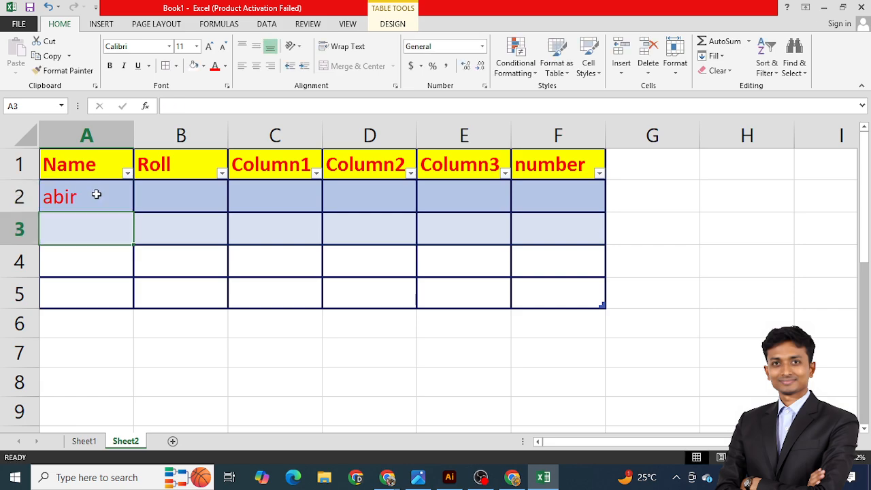
type("k")
key("BackSpace")
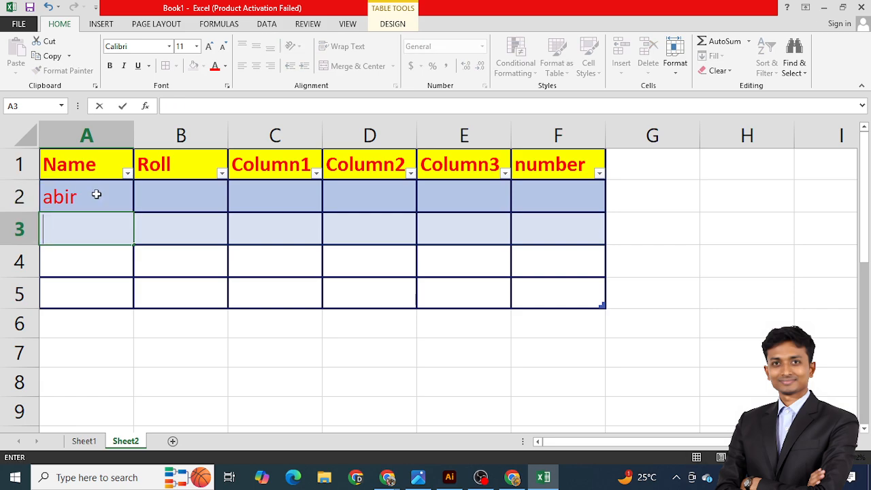
type("dolor")
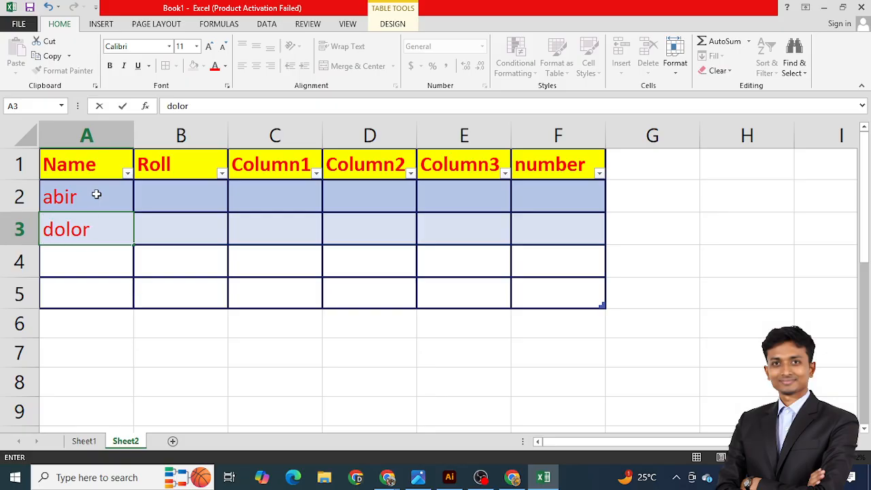
key("Return")
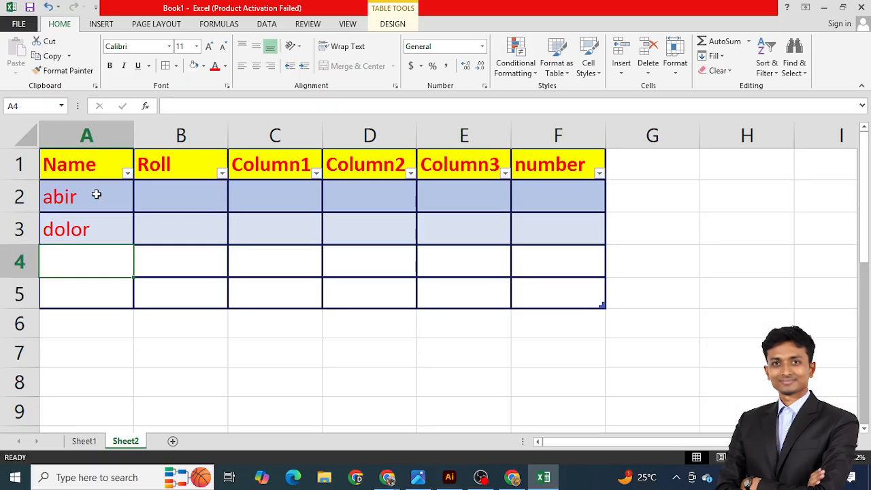
type("babu")
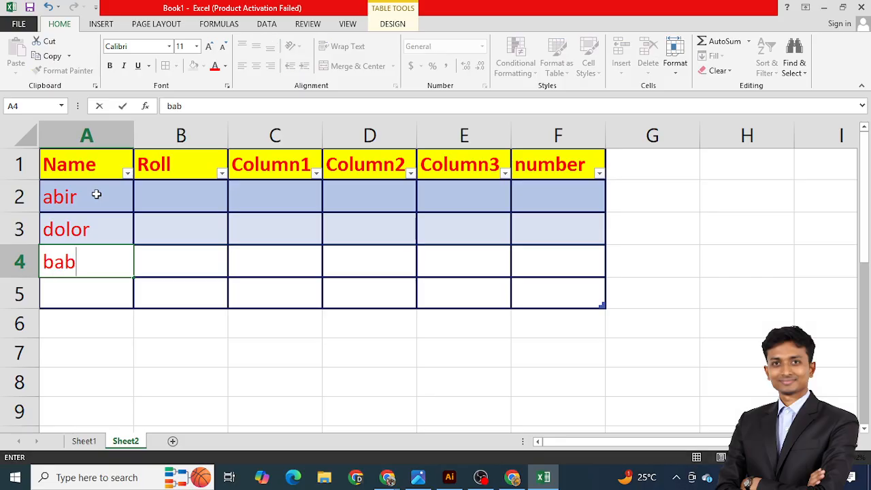
left_click(118, 362)
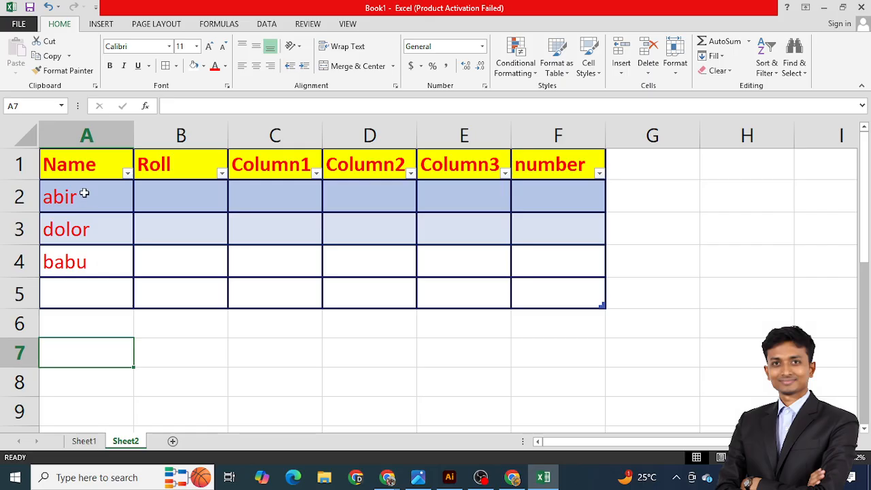
Step: Sort the Name column entries in A2:A5 from A to Z
left_click_drag(85, 194, 92, 287)
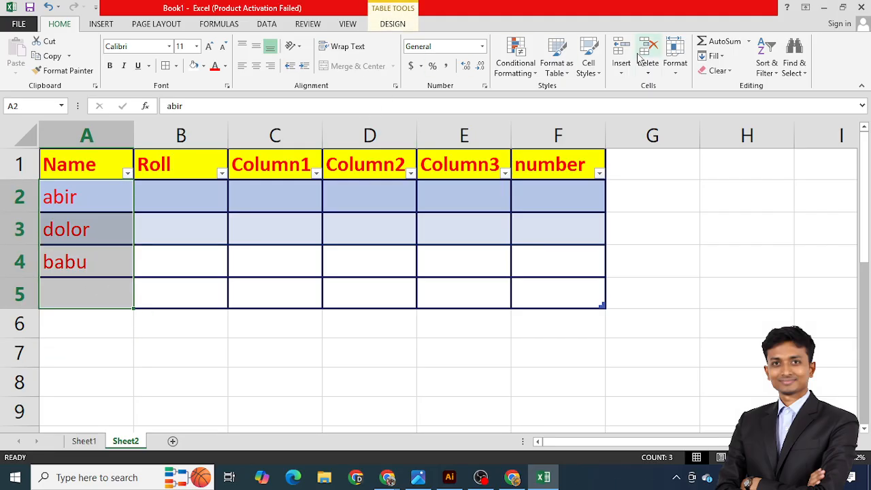
left_click(775, 66)
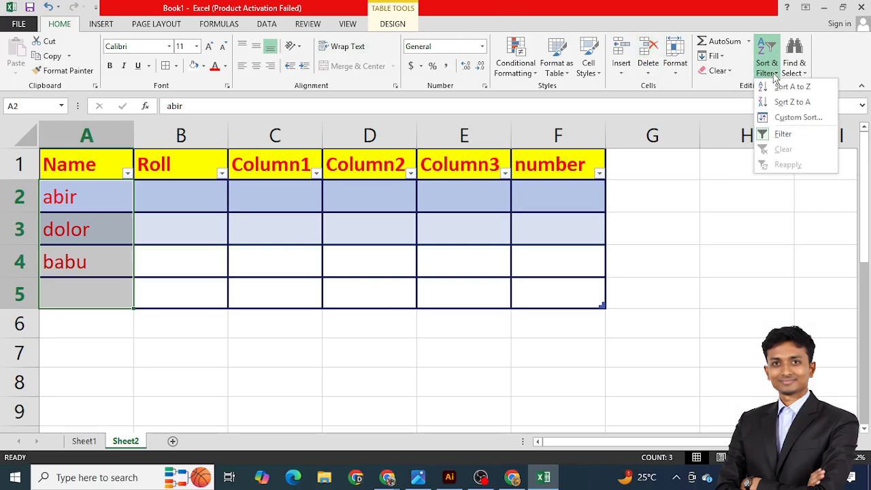
left_click(807, 91)
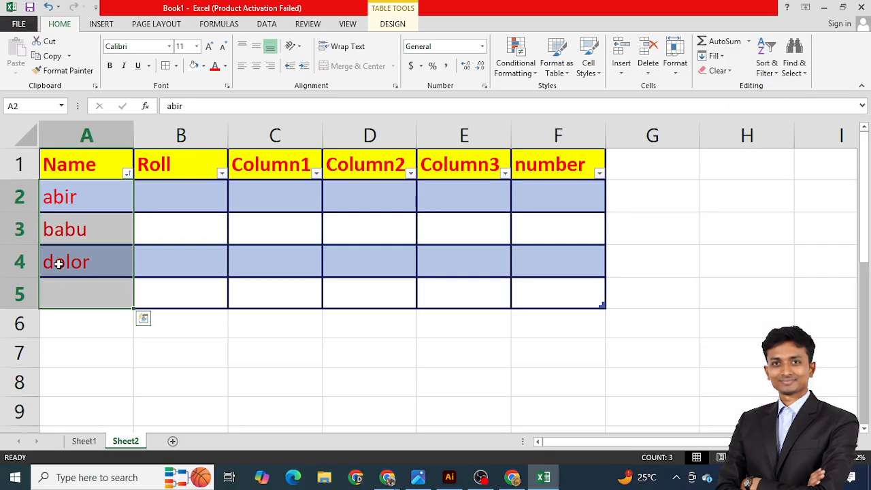
Step: Sort the Name column entries in A2:A5 from Z to A
left_click(767, 65)
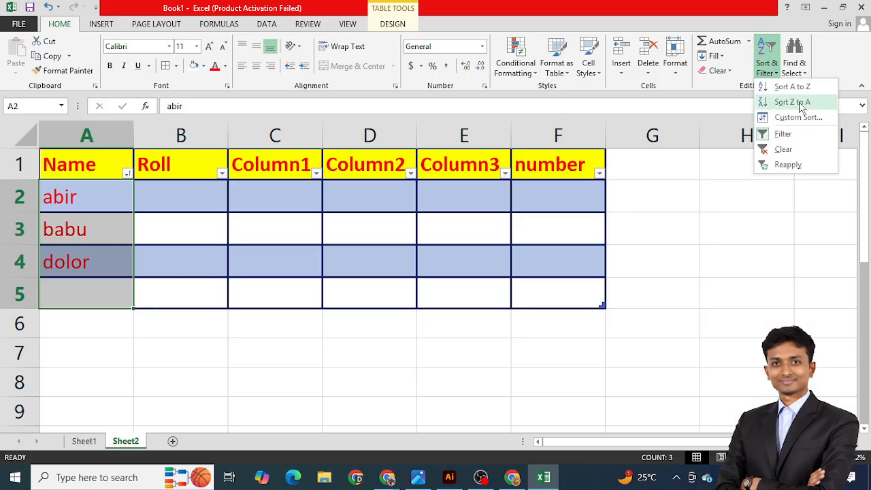
left_click(810, 102)
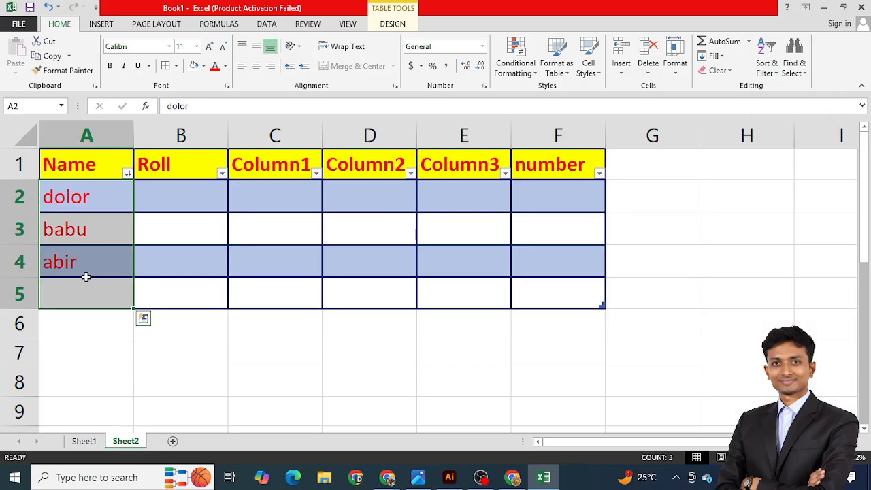
Step: Open Word 2013, dismiss the activation wizard and create a blank document
left_click(5, 481)
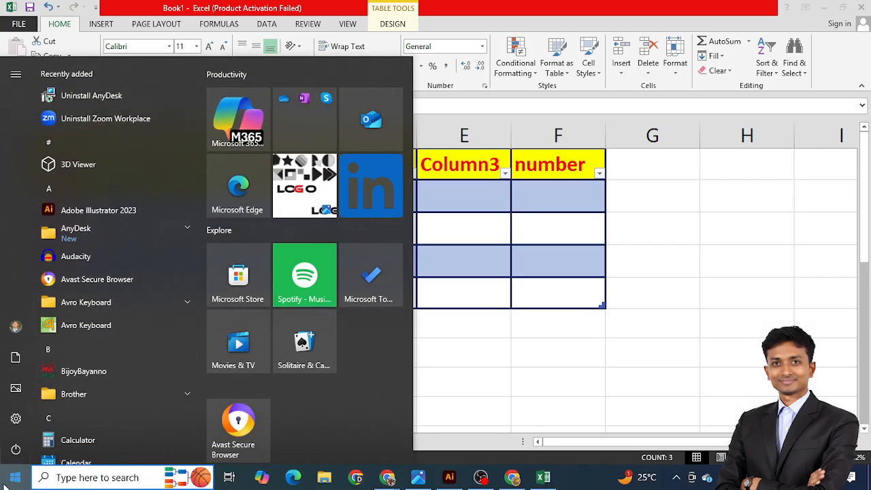
type("wo")
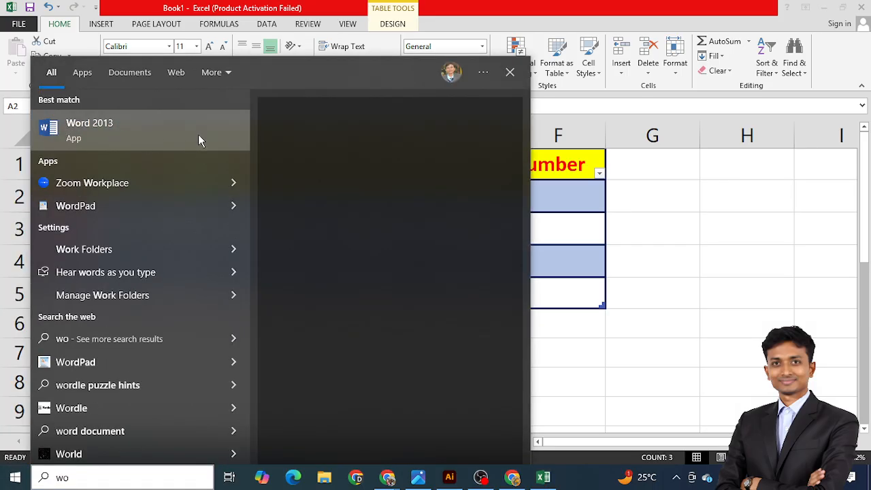
left_click(198, 134)
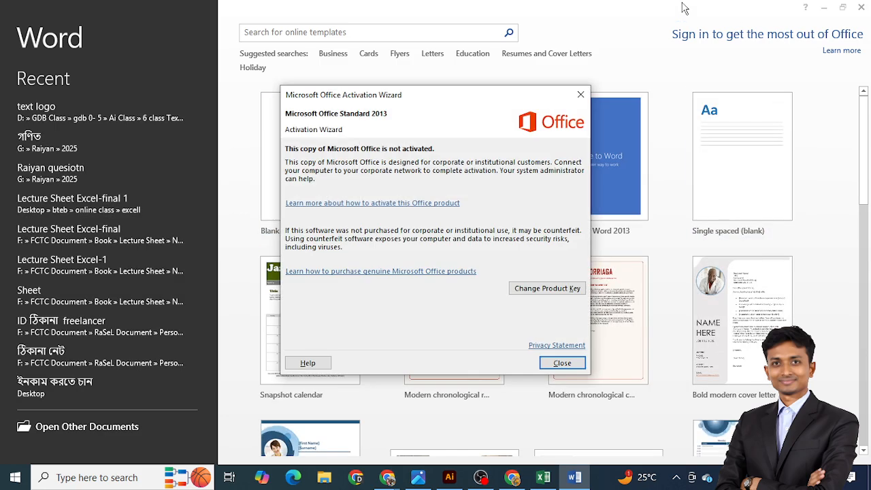
left_click(580, 94)
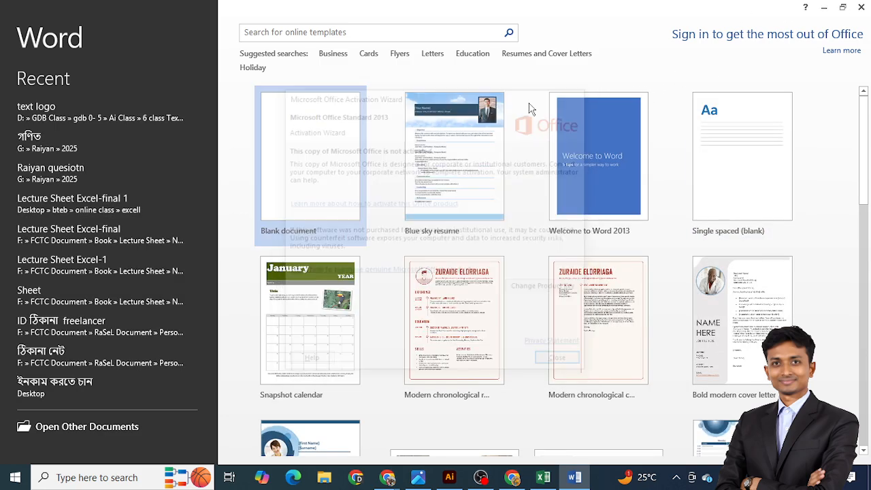
left_click(298, 200)
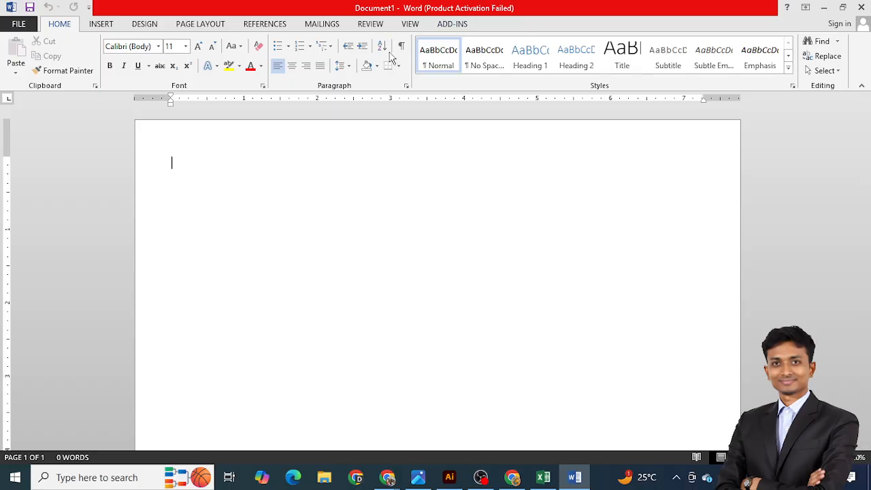
Step: Examine the Sort command and its Sort Text options in the blank document, closing them without sorting anything
key("Print")
left_click_drag(352, 25, 421, 90)
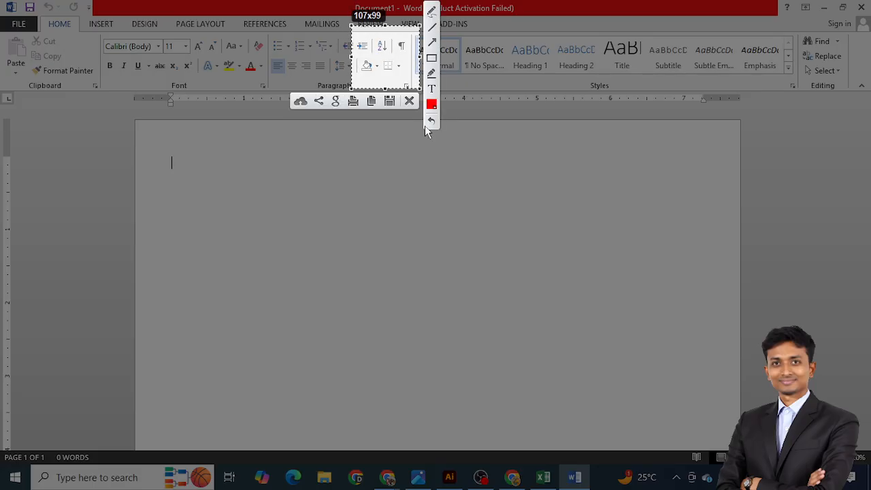
left_click(409, 101)
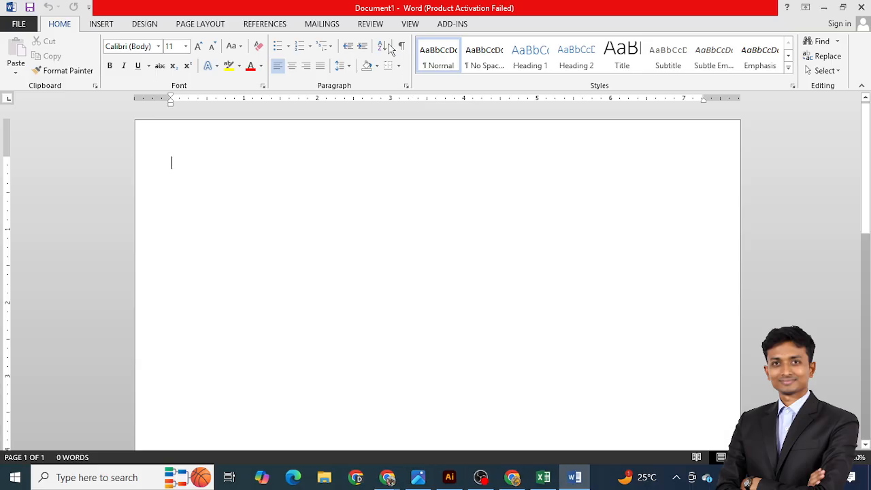
left_click(382, 46)
left_click_drag(438, 143, 475, 137)
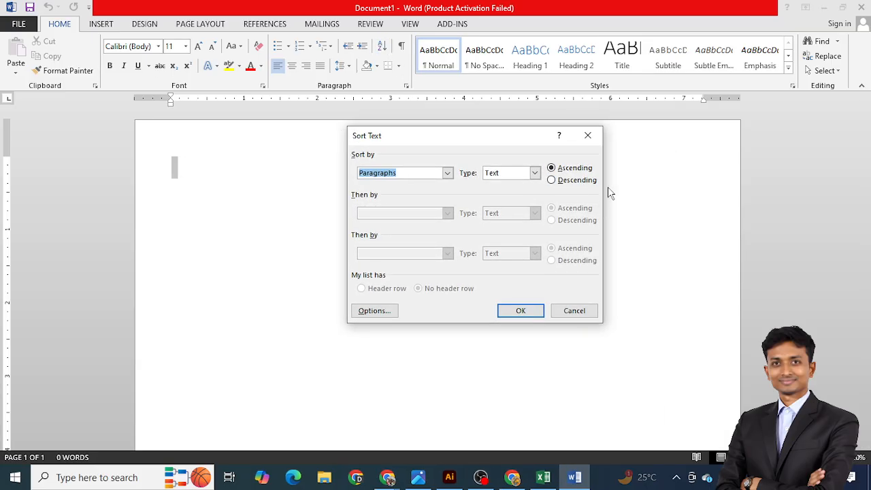
left_click(588, 135)
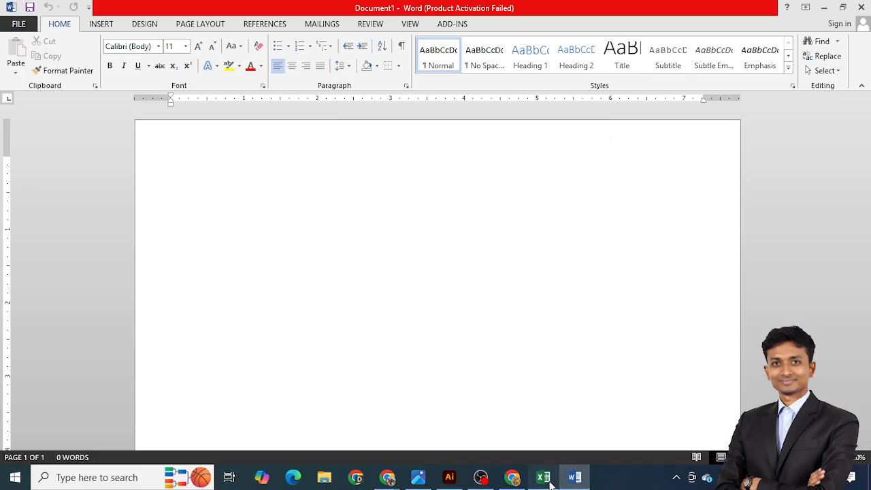
Step: Switch back to Excel and examine the custom sort options for A2:A5, trying Roll and Name as sort columns, without applying a sort
left_click(544, 478)
left_click(96, 197)
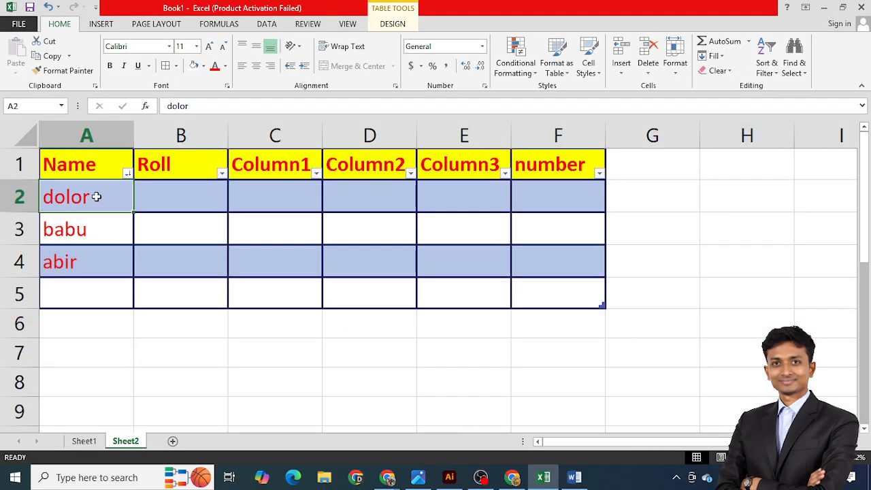
left_click_drag(90, 197, 86, 293)
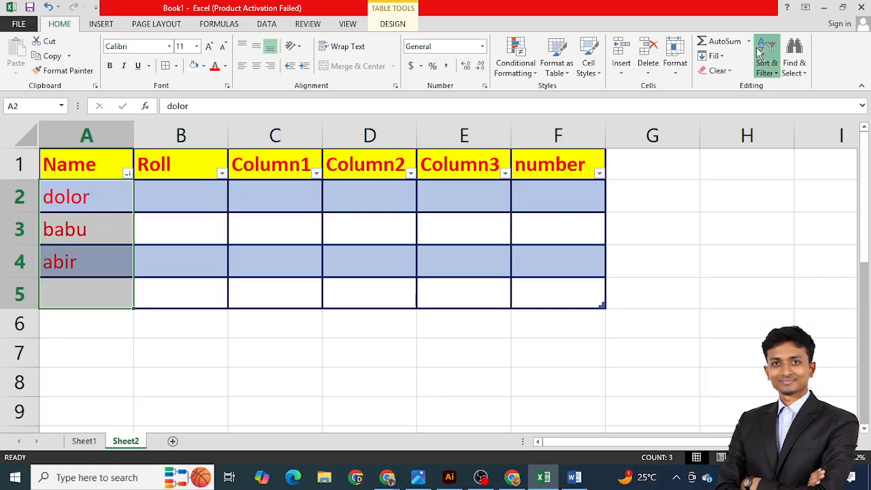
left_click(768, 67)
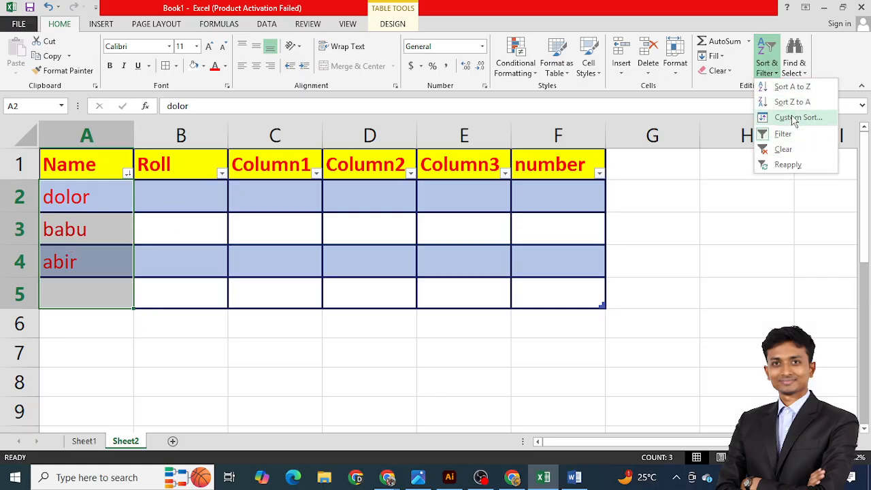
left_click(795, 119)
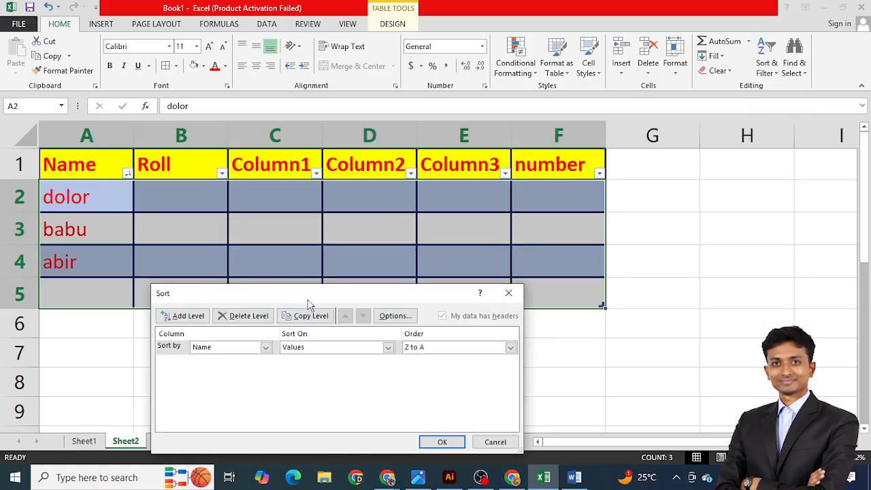
left_click_drag(312, 294, 600, 110)
left_click(554, 163)
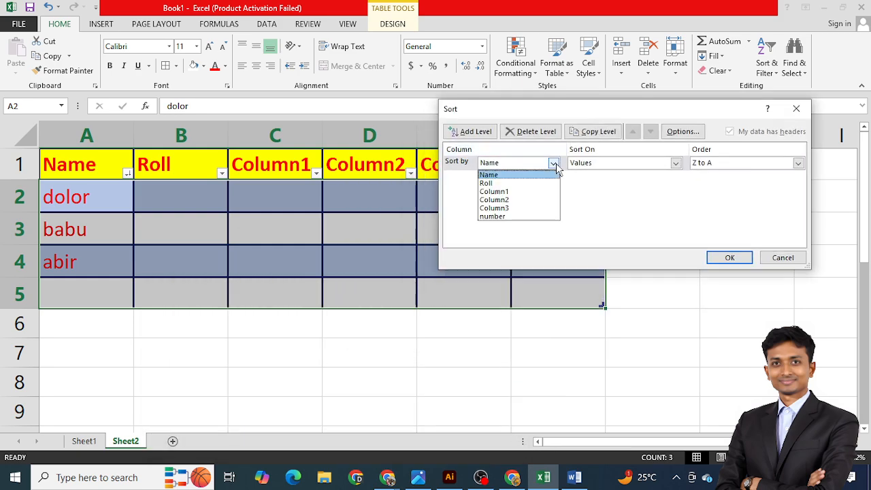
left_click(499, 184)
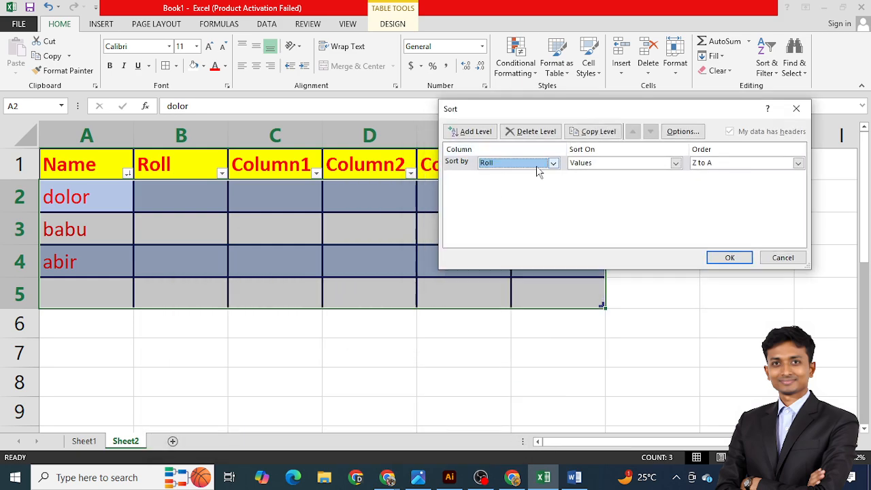
left_click(553, 164)
left_click(523, 175)
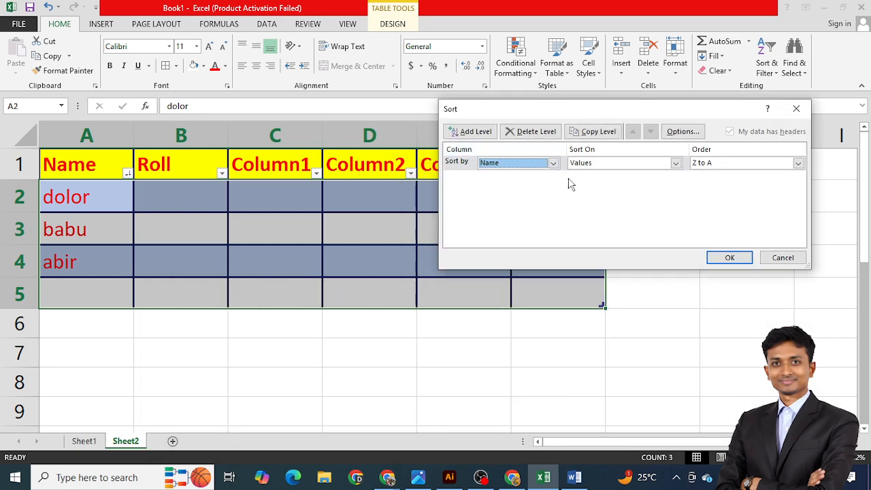
left_click(780, 259)
left_click(191, 236)
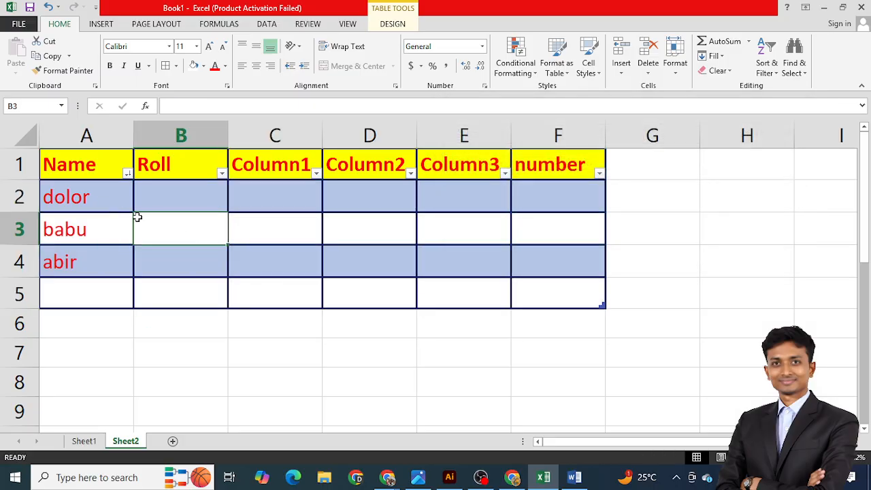
left_click(92, 190)
left_click(85, 164)
left_click_drag(86, 163, 579, 299)
left_click(549, 220)
left_click_drag(68, 162, 559, 304)
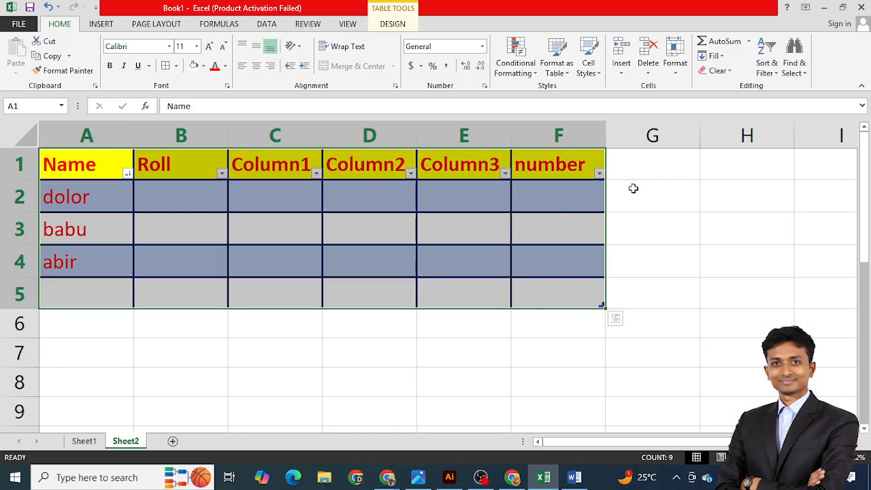
Step: Add a new table column by entering the header gmail in G1, directly beside the number header
left_click(638, 166)
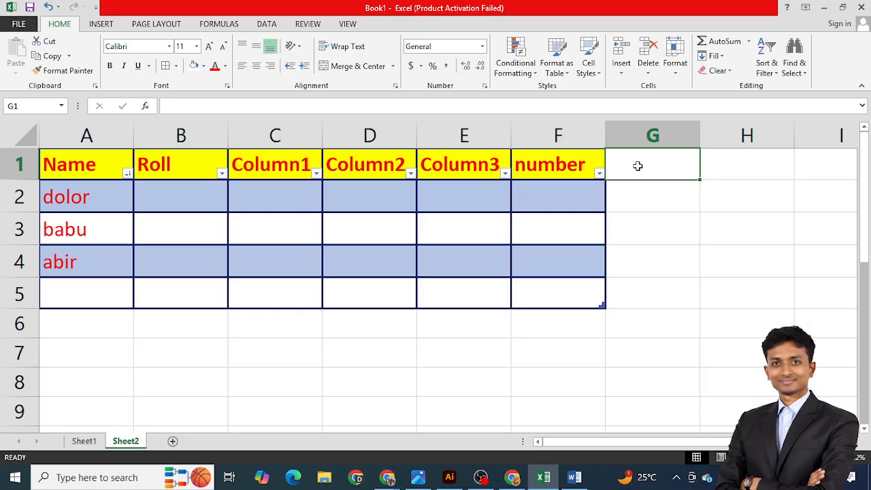
type("gm")
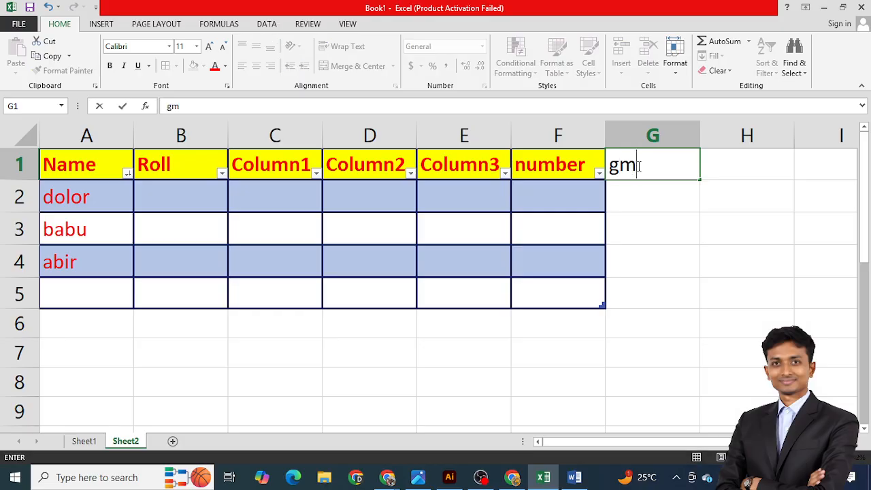
type("ail")
key("Return")
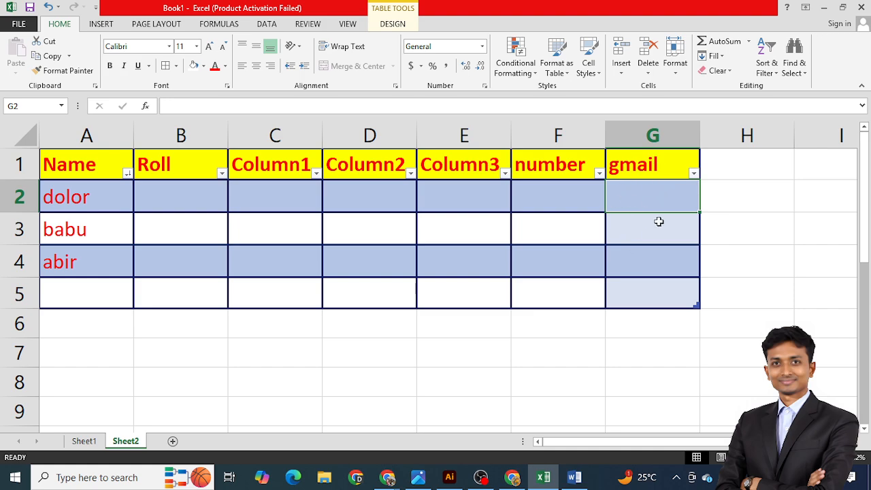
Step: Add a new table row by entering the sample text ol;k; in A6, directly below the table
left_click(84, 325)
key("shift+space")
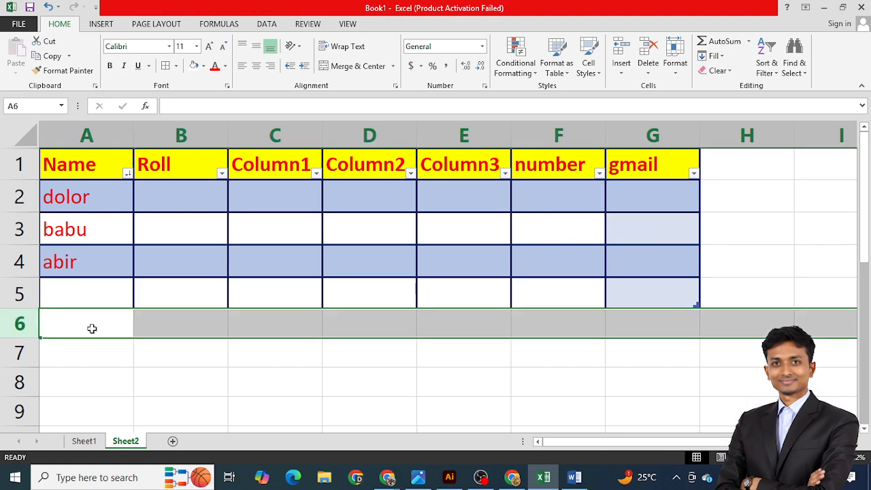
left_click(259, 350)
double_click(78, 325)
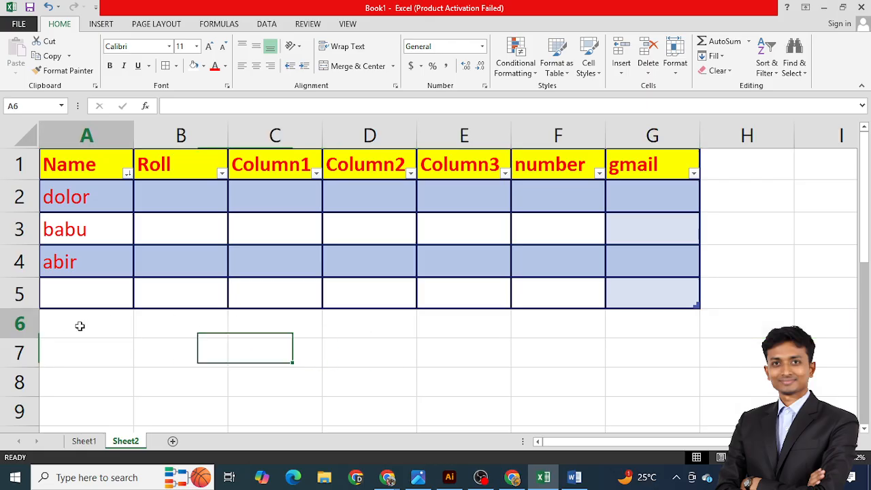
type("ol;k;")
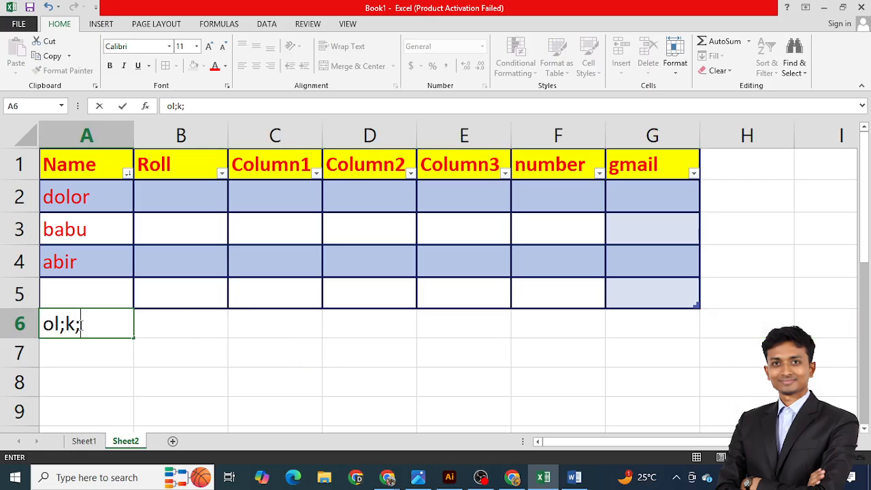
key("Return")
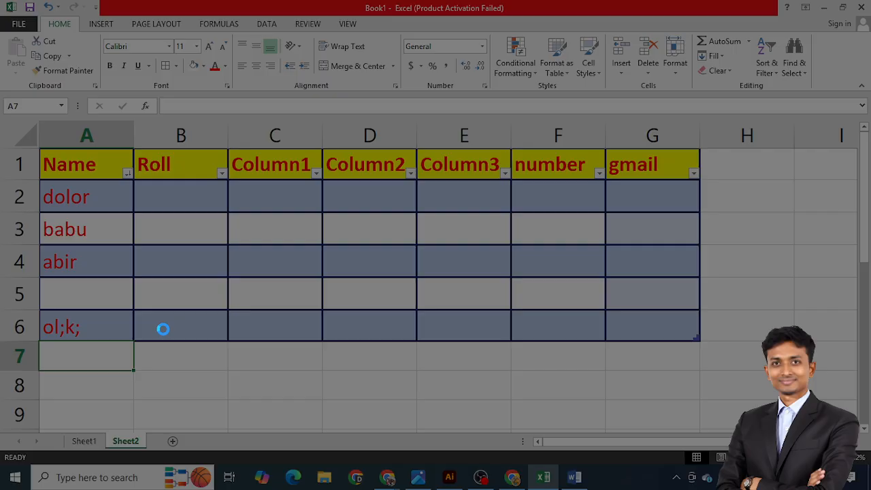
Step: Sort the table by the Name header's sort options, first from A to Z and finally from Z to A
left_click_drag(38, 143, 719, 188)
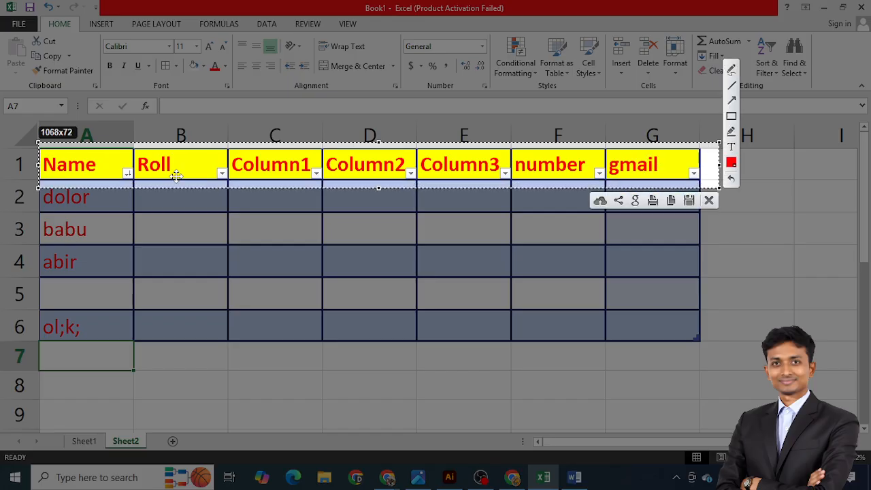
left_click(708, 200)
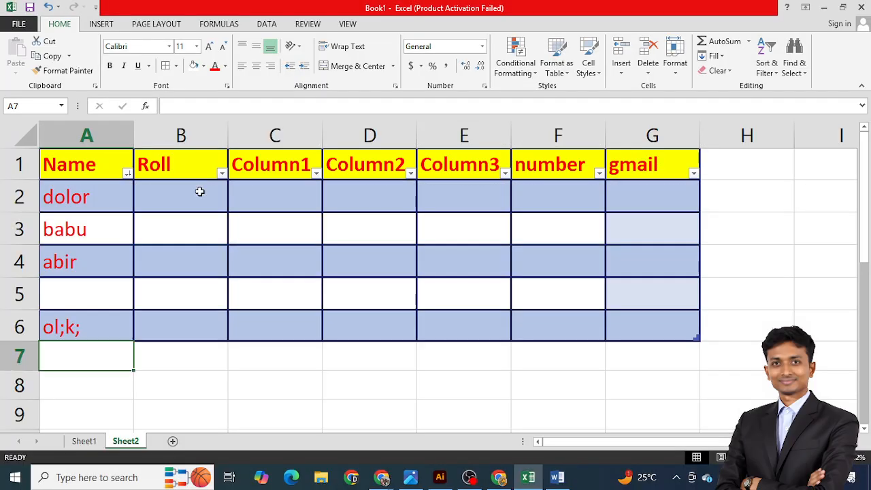
left_click(127, 173)
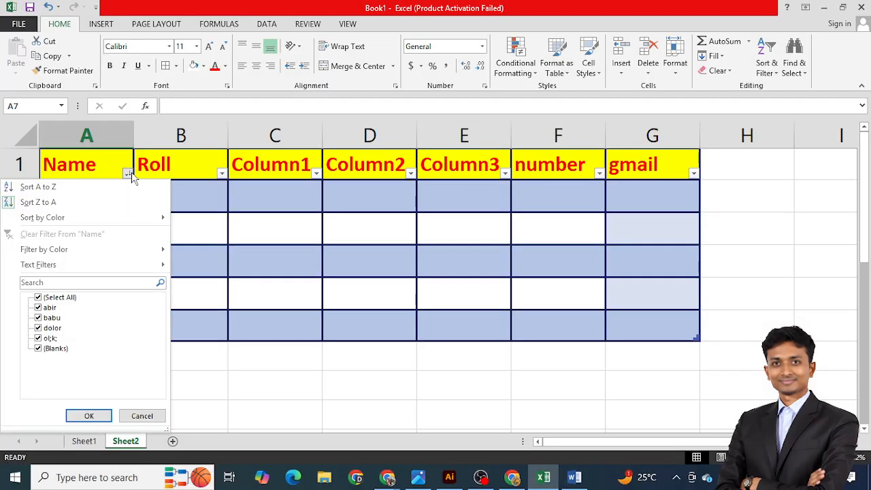
left_click(42, 188)
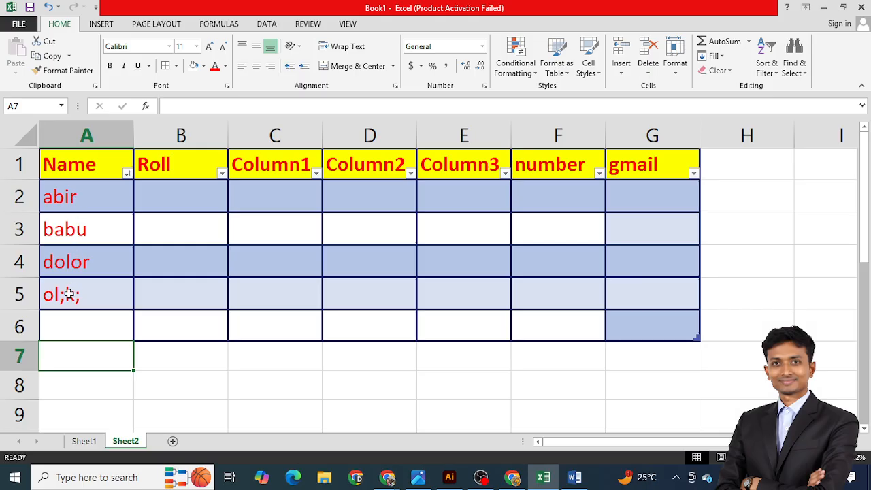
left_click(127, 174)
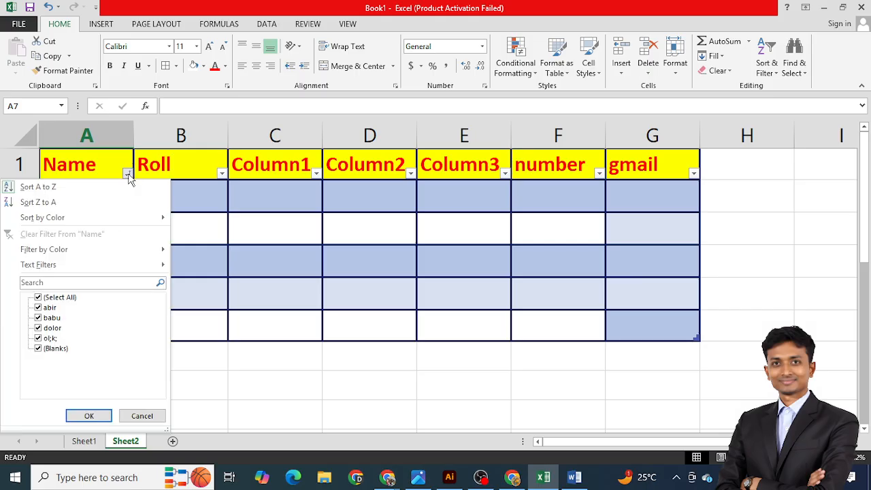
left_click(49, 203)
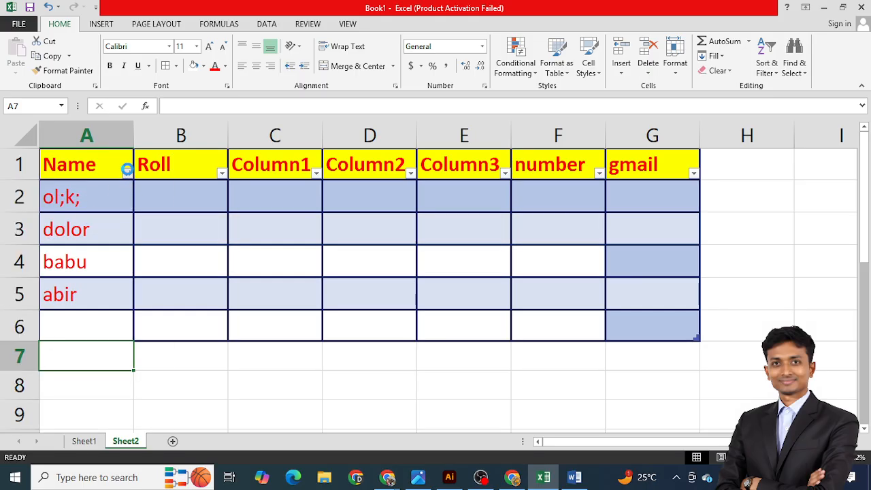
Step: Outline the Name filter's Select All box and the individual value checkboxes in red on a screen capture, and discard the capture
left_click(127, 174)
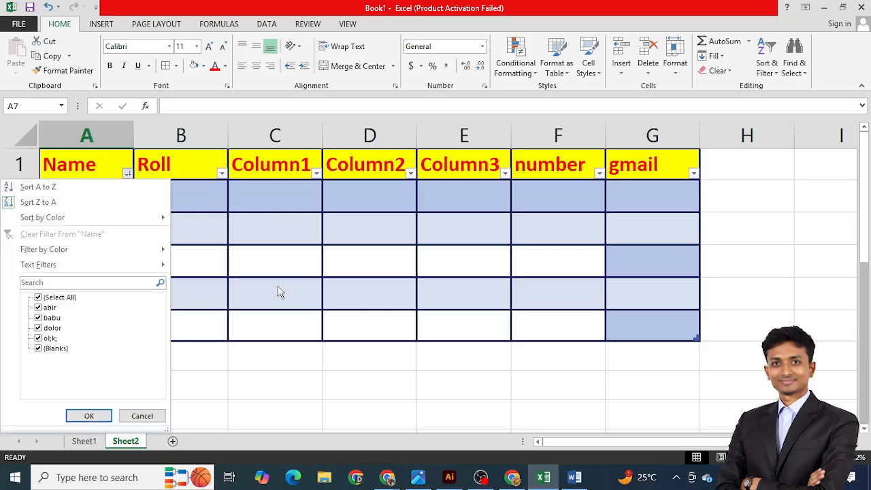
key("super+shift+s")
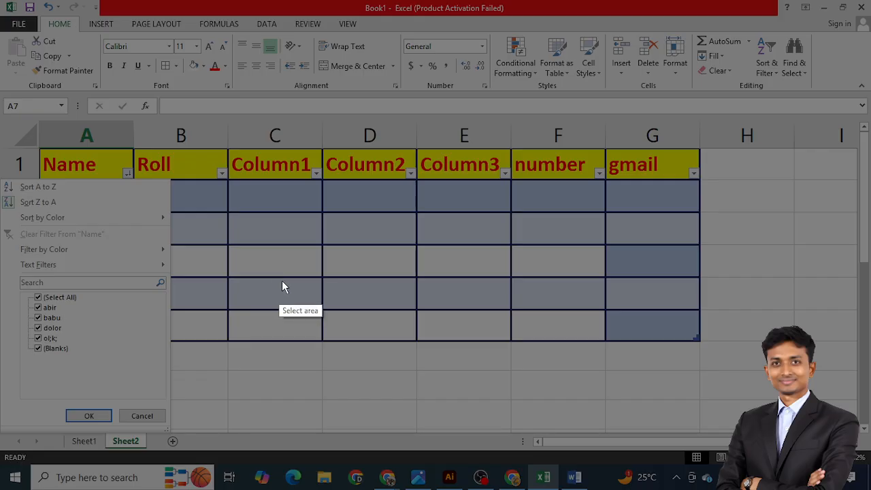
mouse_move(1, 175)
left_mouse_down()
mouse_move(210, 420)
mouse_move(208, 446)
left_mouse_up()
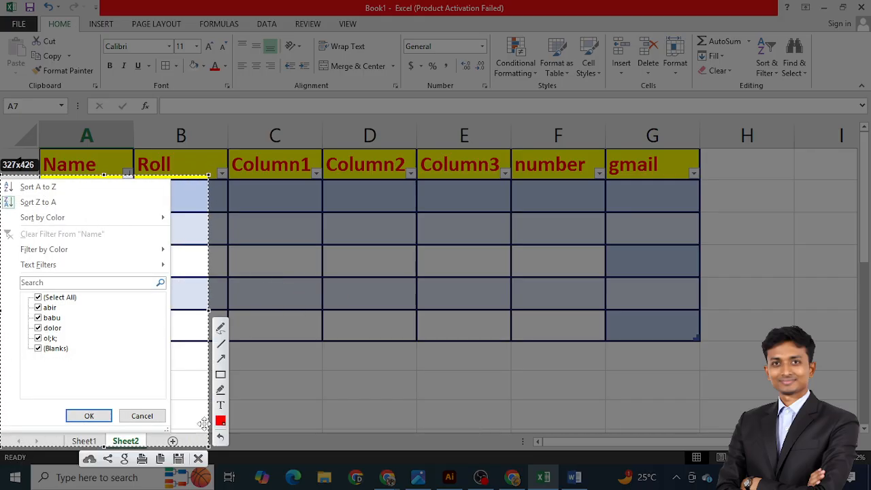
left_click(221, 376)
left_click_drag(25, 291, 100, 370)
left_click_drag(27, 291, 93, 304)
left_click_drag(30, 303, 76, 356)
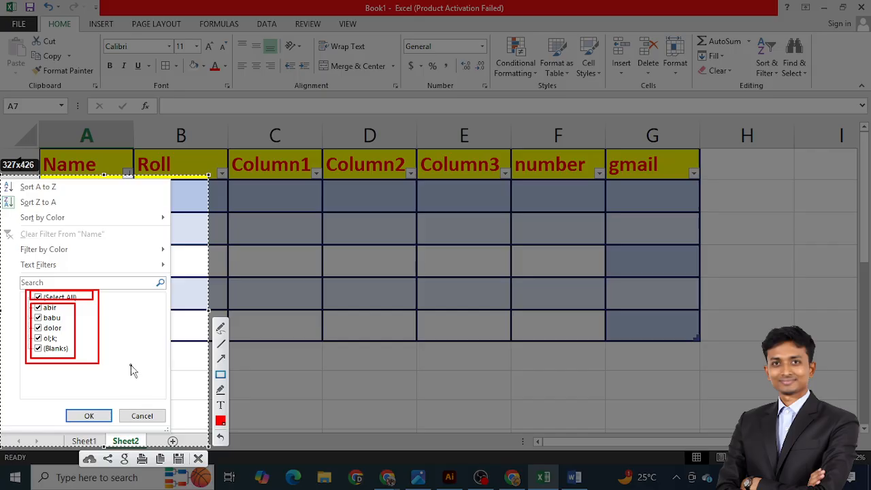
left_click(198, 458)
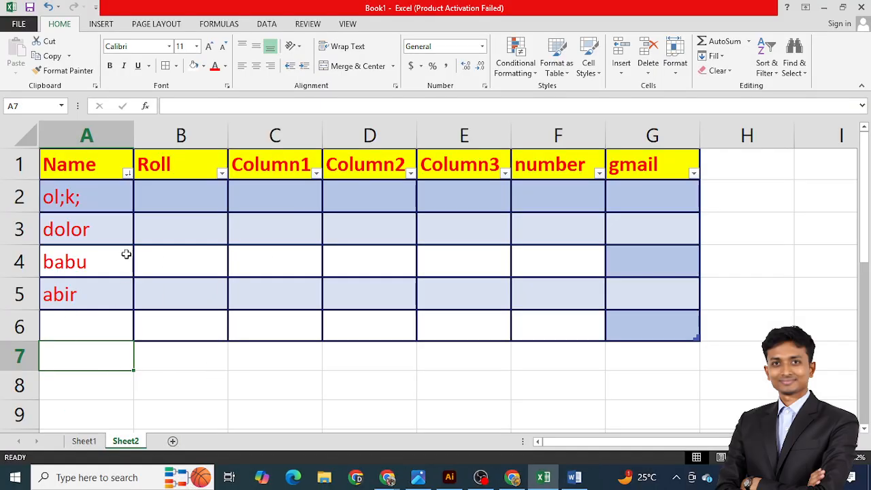
Step: Filter the table's Name column to show only the first name in the filter list
left_click(128, 173)
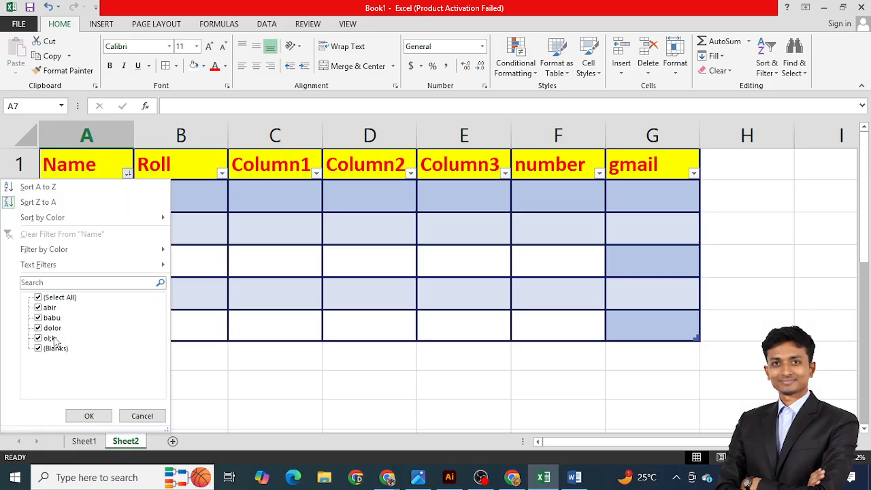
left_click(39, 298)
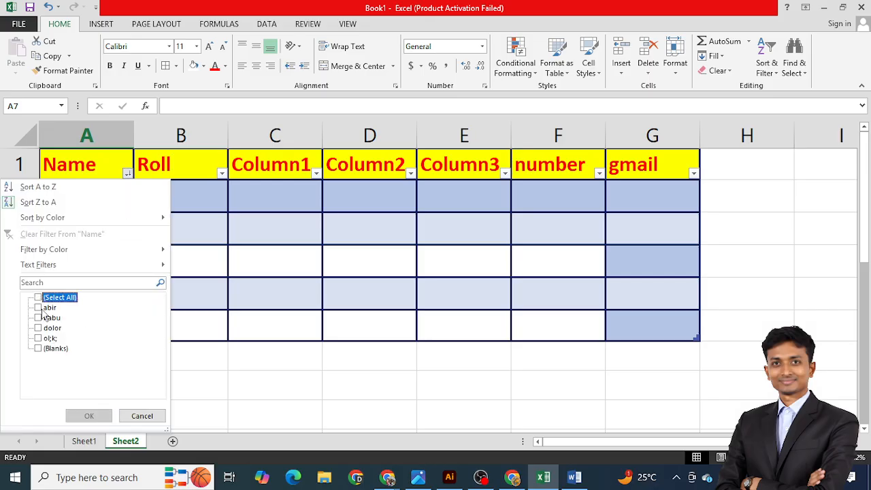
left_click(48, 307)
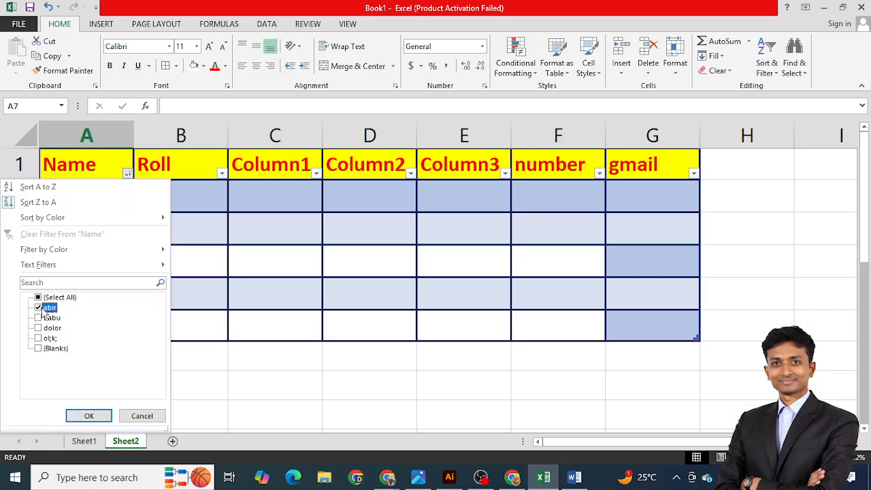
left_click(89, 415)
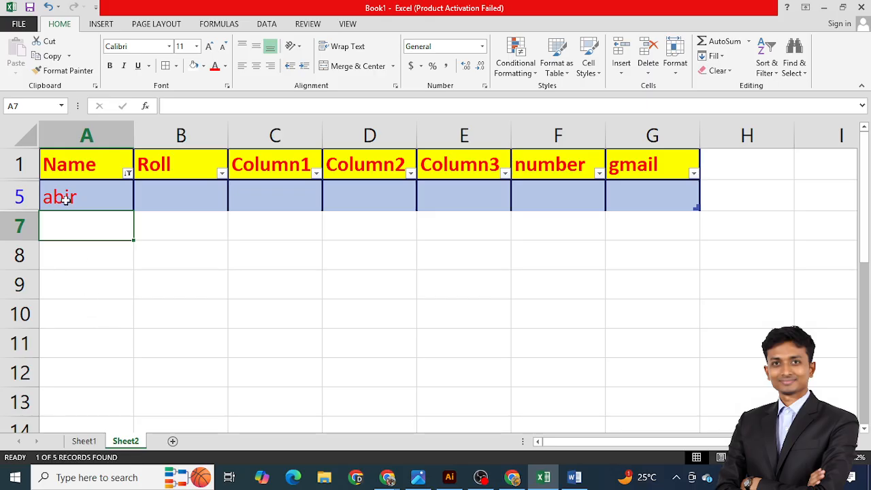
key("Down")
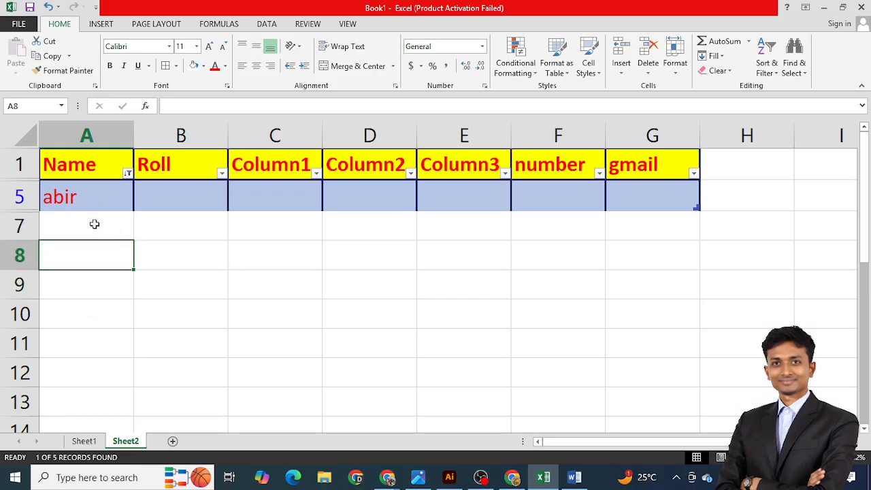
Step: Enter 32 under Roll and a sample e-mail address under gmail in the filtered row 5
left_click(193, 194)
type("32")
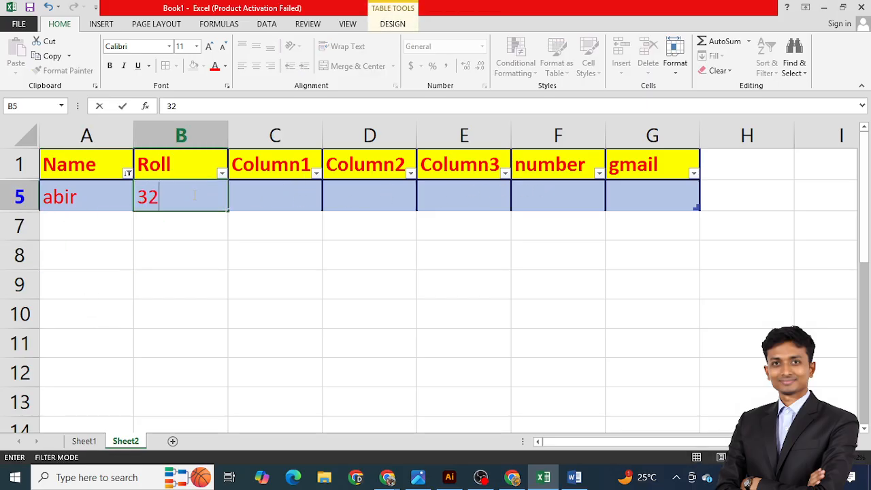
left_click(618, 195)
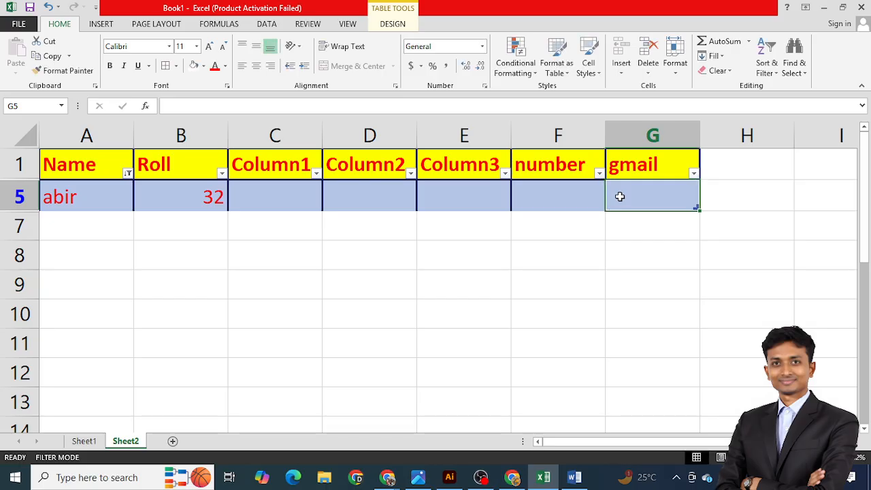
type("fsdfs")
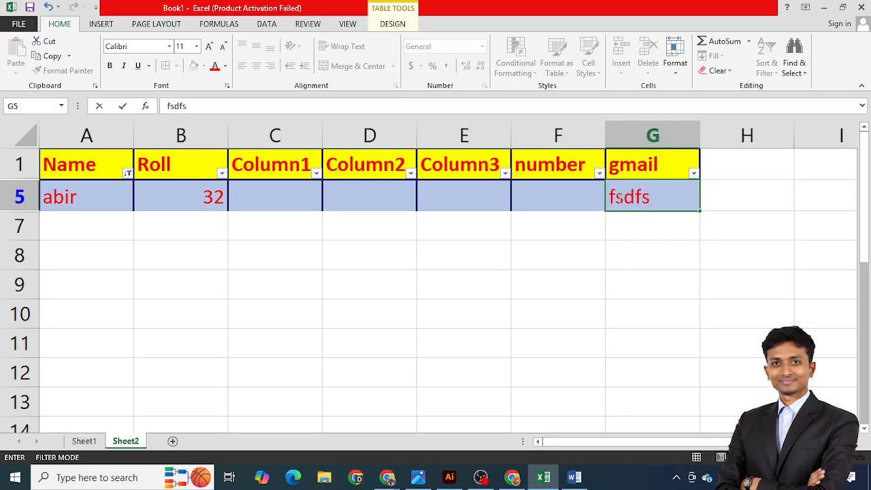
type("2")
key("BackSpace")
type("@sfs")
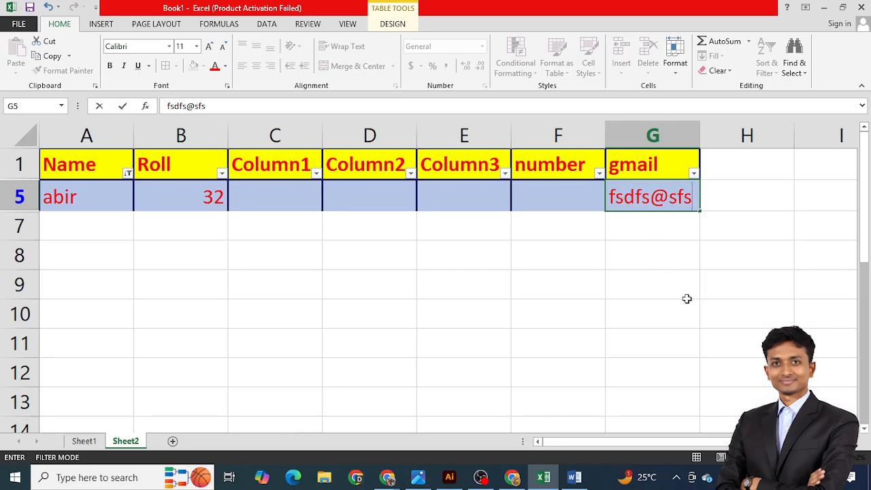
left_click(652, 257)
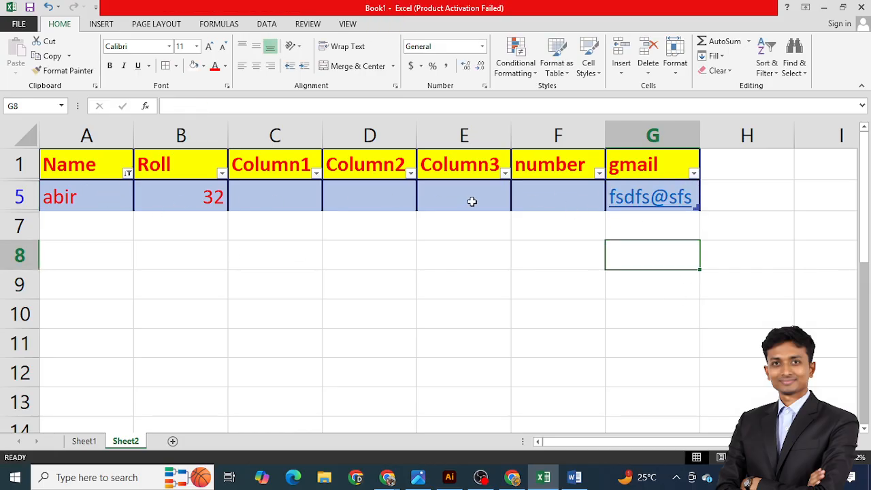
Step: Show all table rows again by reselecting every value in the Name filter
left_click(127, 173)
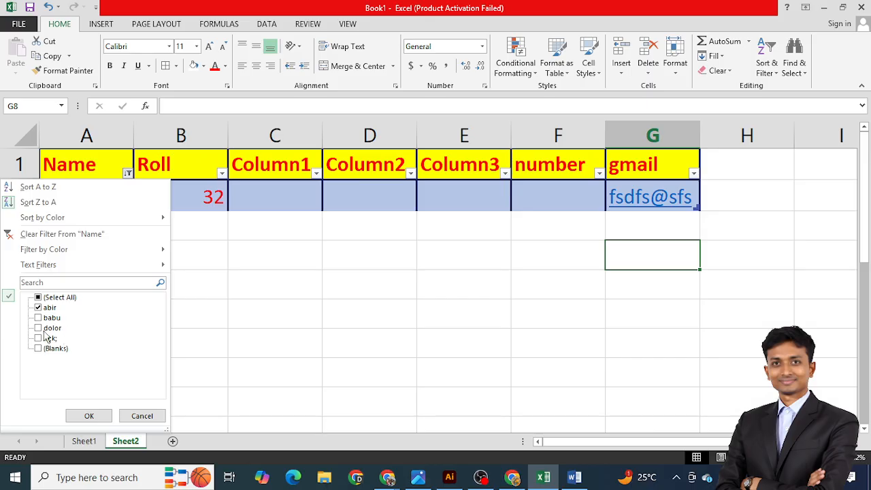
left_click(39, 299)
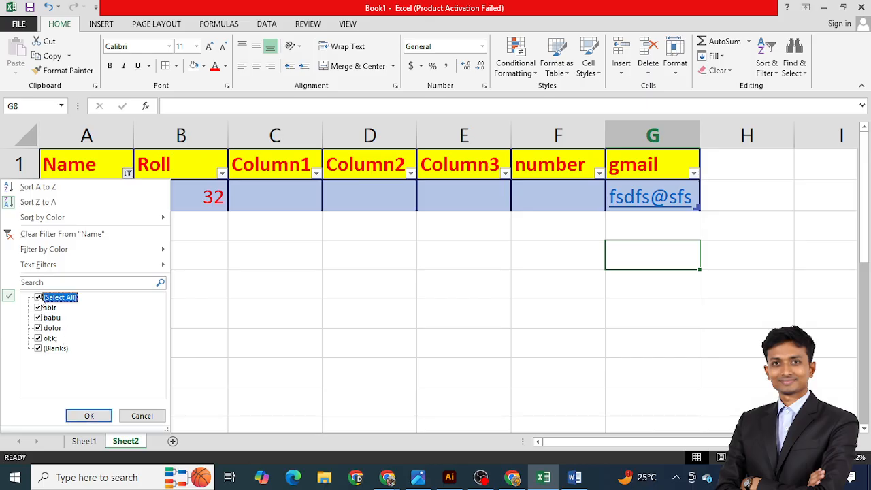
left_click(88, 416)
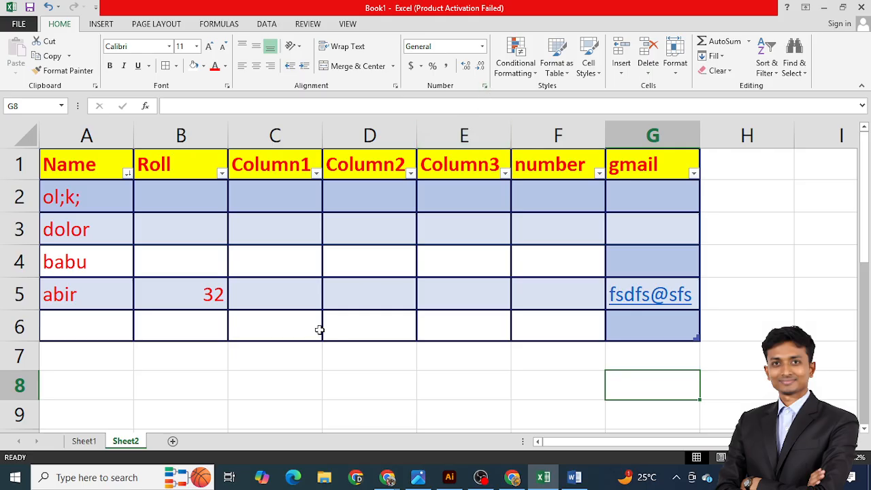
Step: Switch to Sheet1 and apply borders to all cells in A8:C10
scroll(319, 329, "down", 1)
left_click(84, 441)
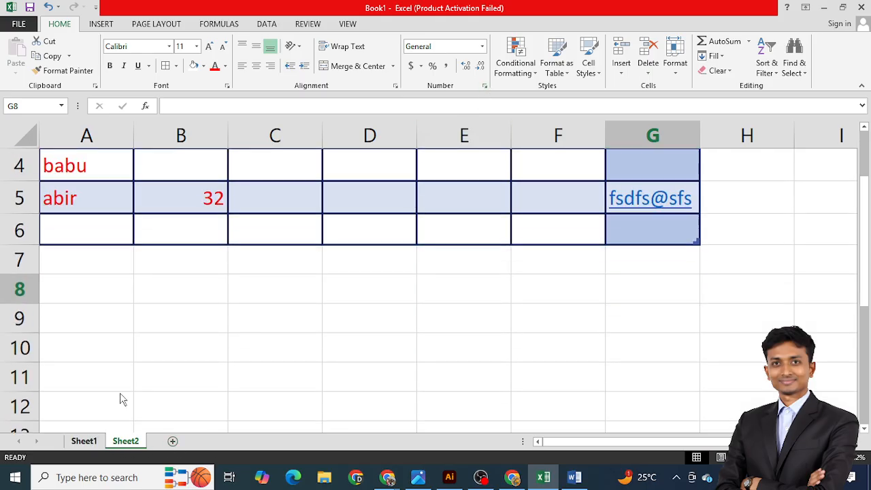
left_click_drag(86, 213, 358, 279)
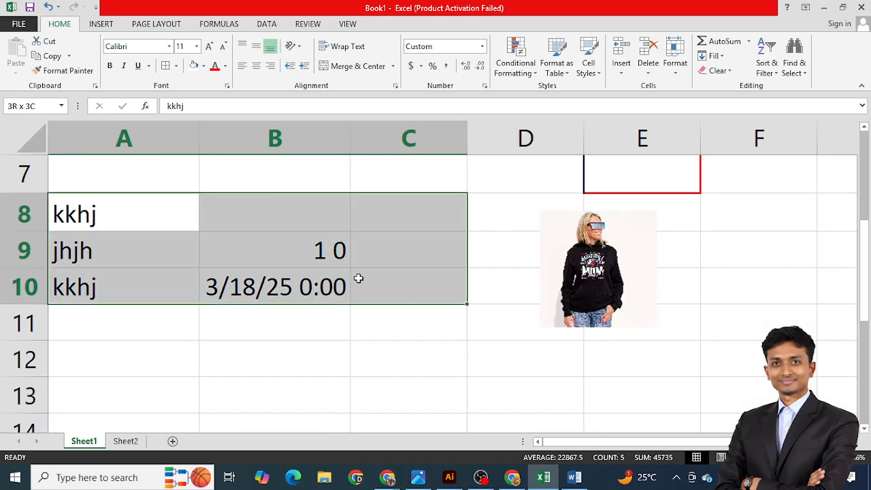
left_click(165, 65)
Step: Fill the first row of the bordered range, A8:C8, with the standard yellow color
left_click(81, 213)
left_click_drag(81, 214, 375, 204)
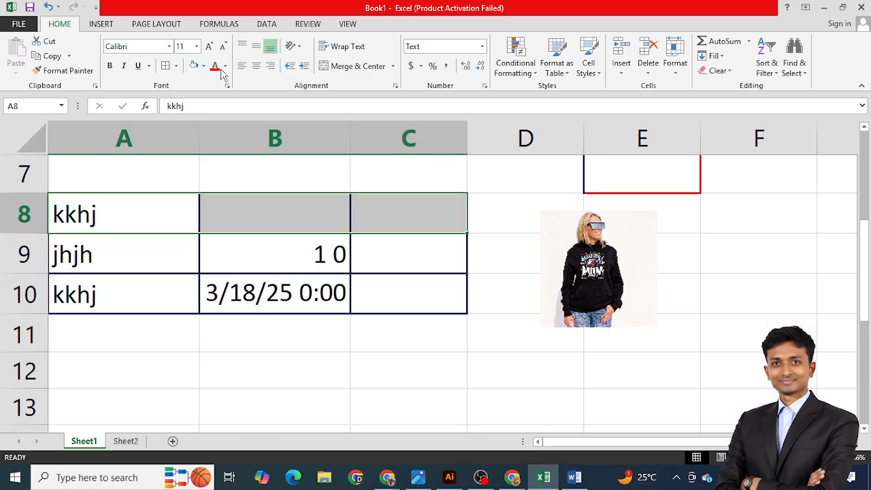
left_click(203, 66)
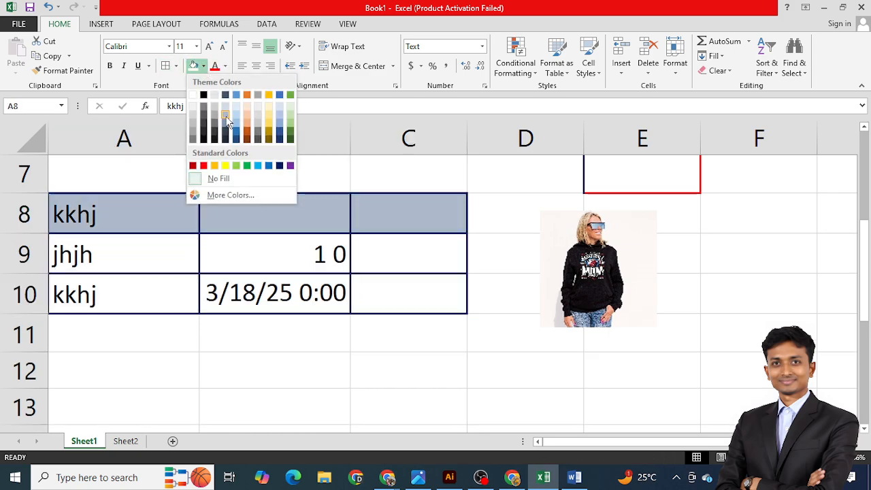
left_click(225, 167)
left_click(123, 333)
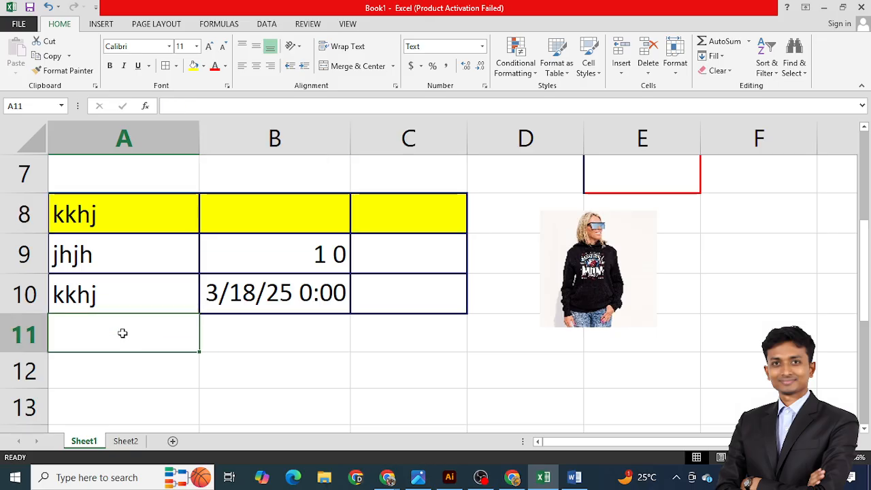
Step: Compare the table on Sheet2 with the manually formatted header cells A8:C8 on Sheet1
left_click(127, 444)
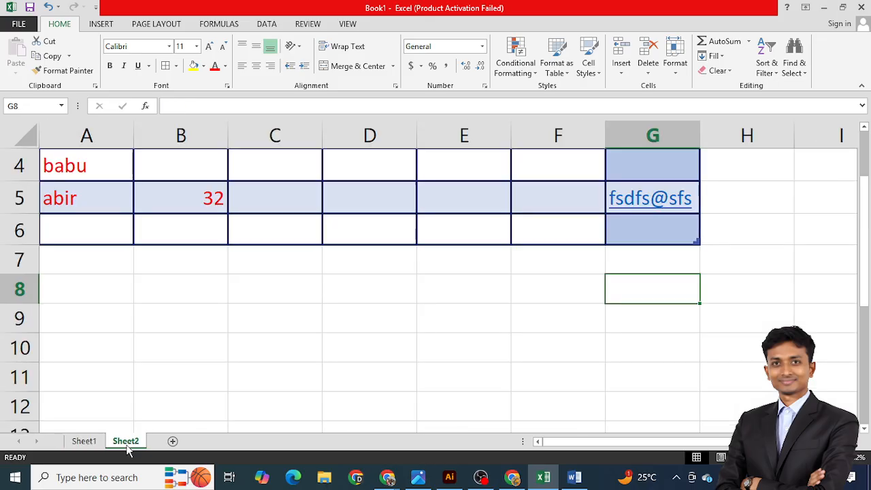
left_click(84, 441)
left_click(113, 214)
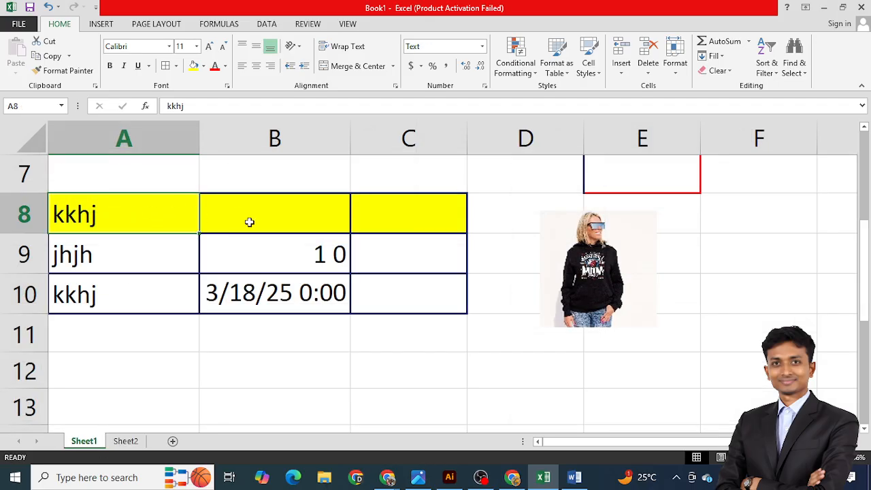
left_click(276, 215)
left_click(395, 213)
left_click(161, 214)
Step: Enter 616514 in A11 of Sheet1, directly below the bordered range, and check the formatting of A11:C11
left_click(139, 322)
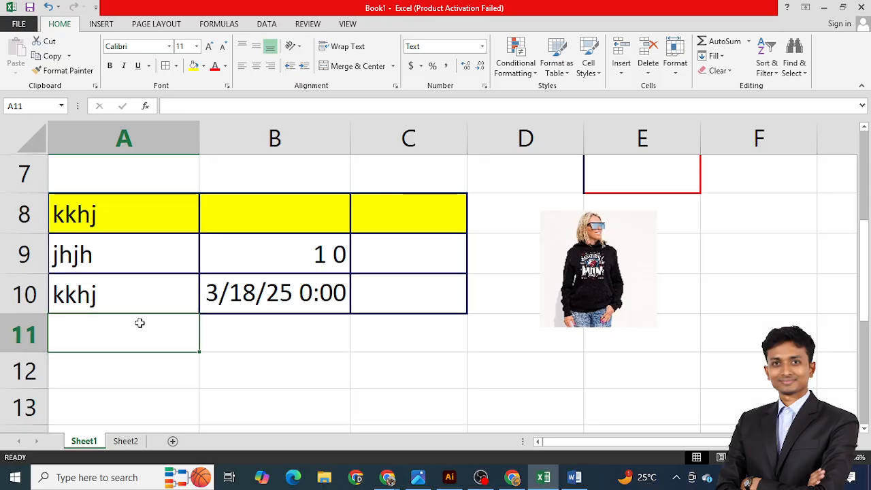
type("616514")
left_click(263, 391)
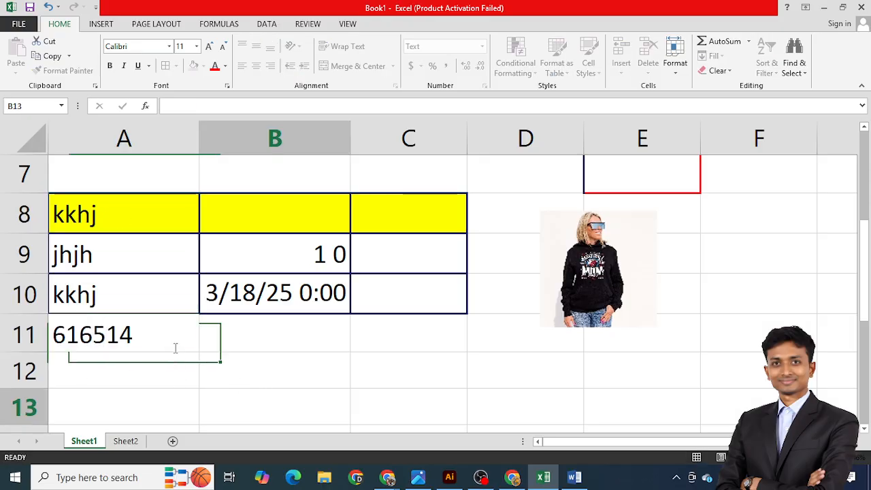
left_click_drag(134, 340, 385, 340)
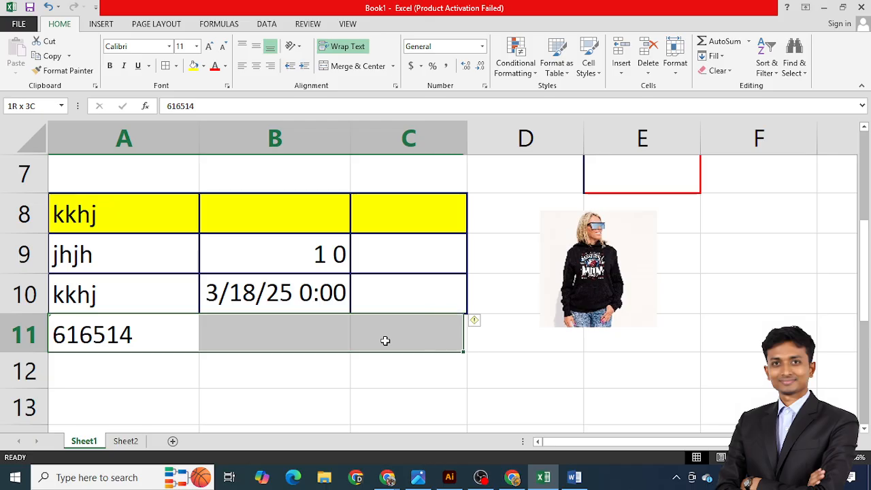
left_click(344, 382)
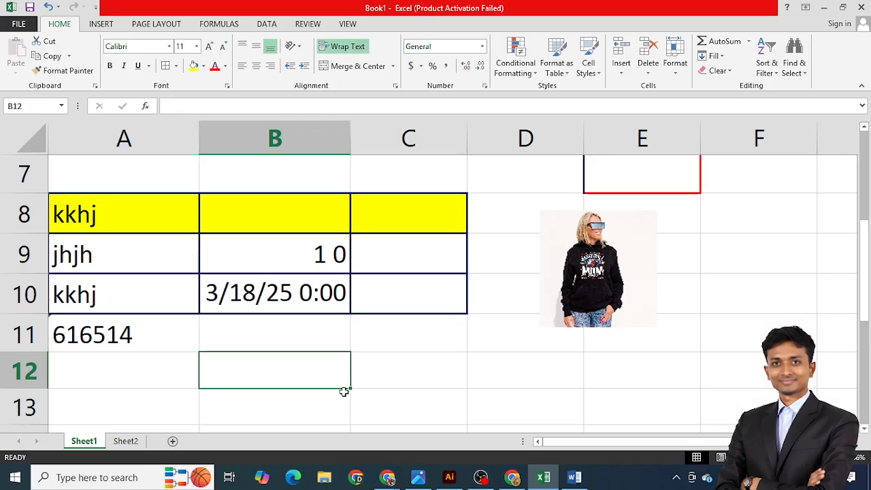
Step: On Sheet2, add two rows directly below the table by entering 3232 in A7 and 33 in A8
left_click(127, 441)
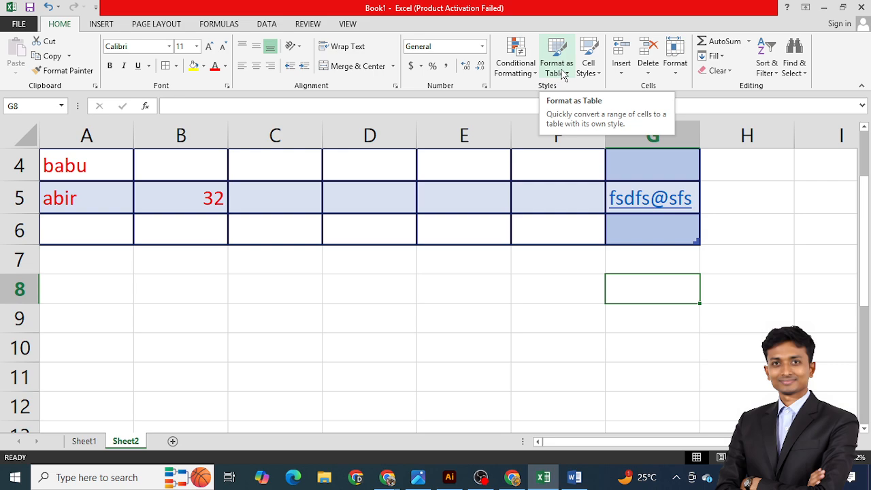
left_click(114, 260)
type("3232")
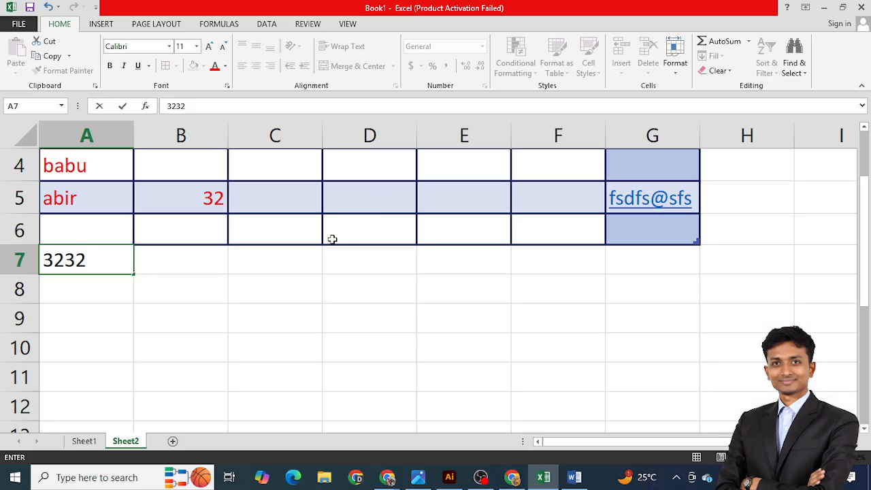
left_click(225, 268)
left_click(109, 297)
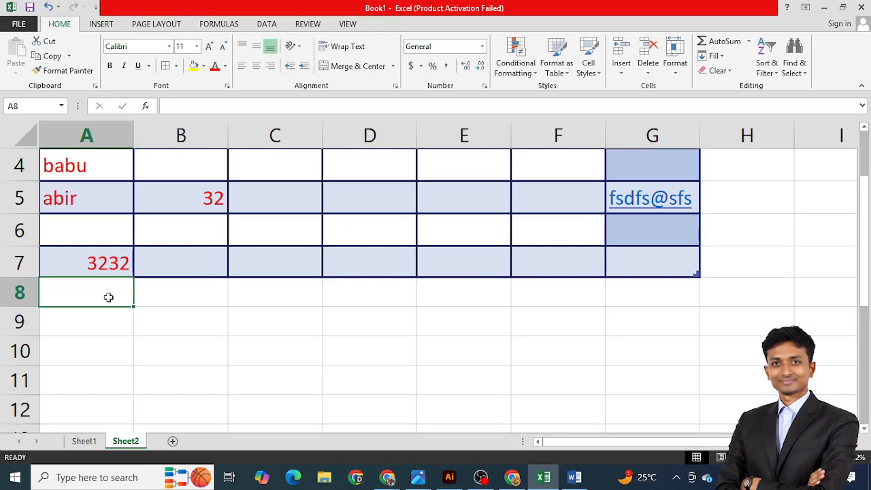
type("33")
left_click(209, 314)
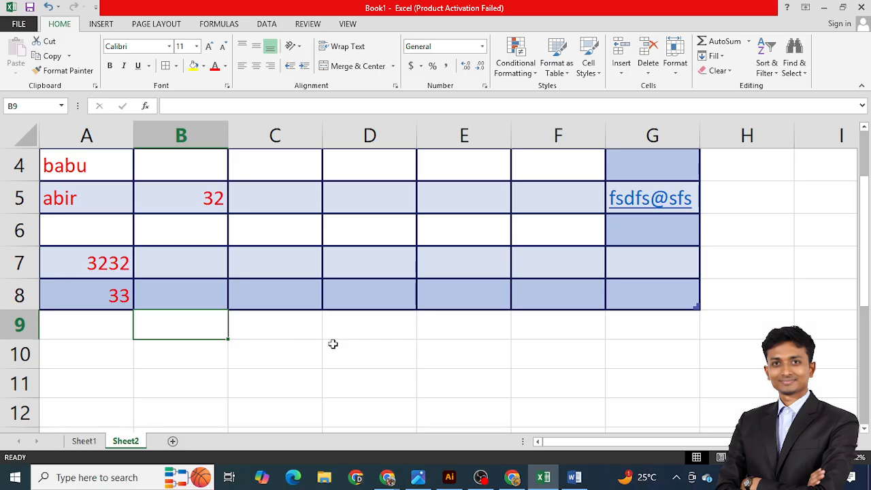
Step: Examine the available Format as Table styles without applying one
left_click(556, 73)
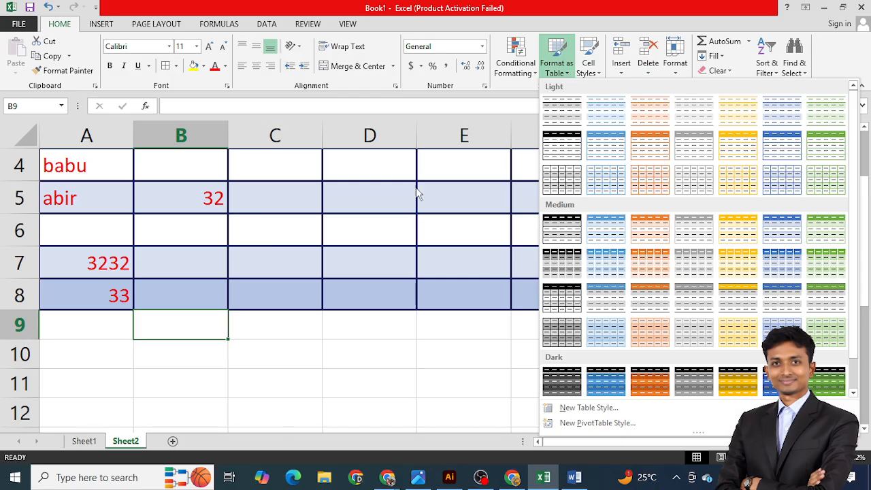
left_click(486, 141)
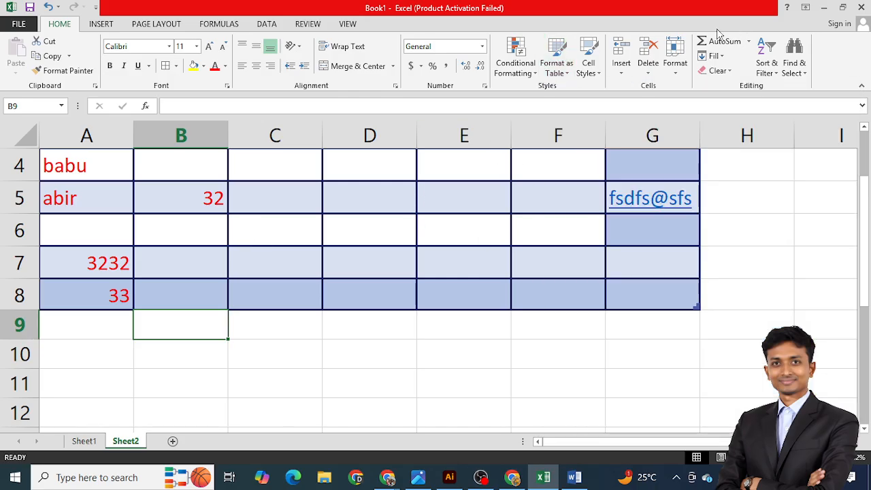
Step: Examine the options for inserting and deleting cells, rows, columns and sheets, with column D selected
left_click(622, 72)
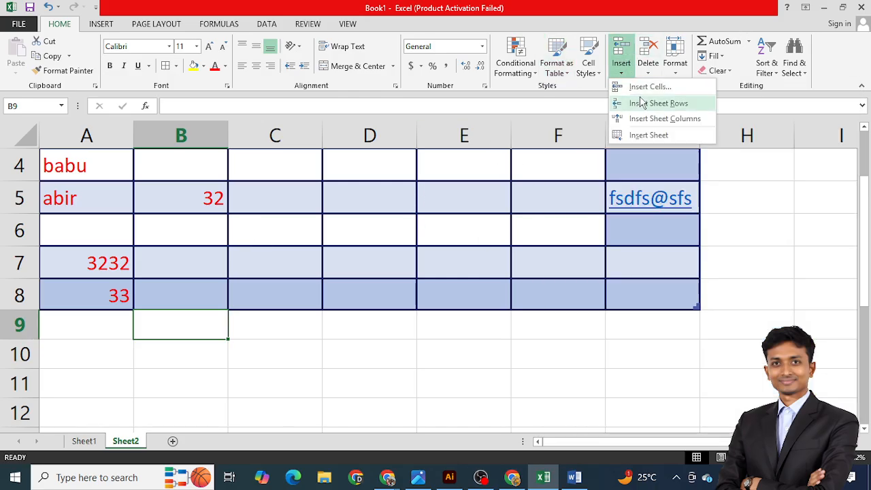
right_click(346, 136)
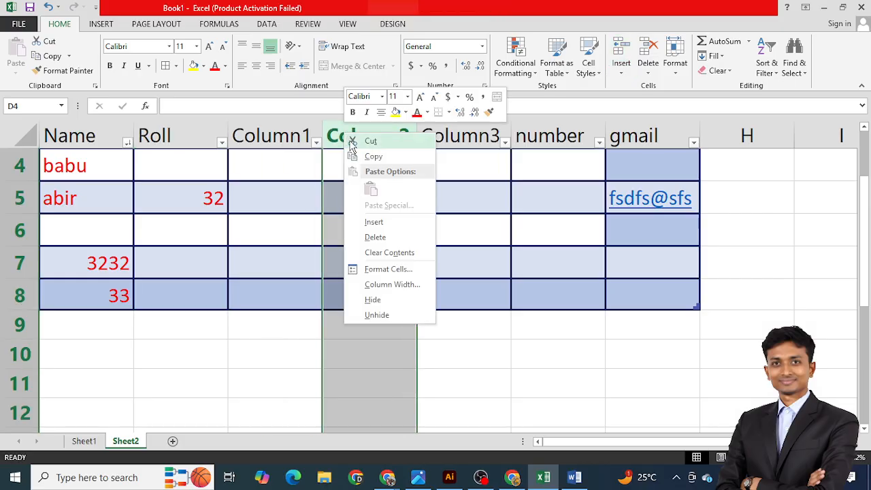
left_click(650, 75)
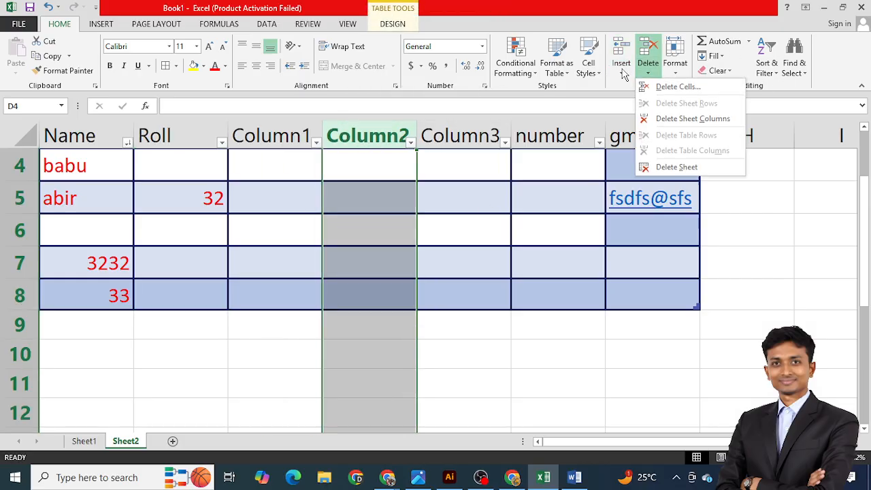
Step: Try a row height of 1 for all rows of Sheet2 and undo it
left_click(677, 68)
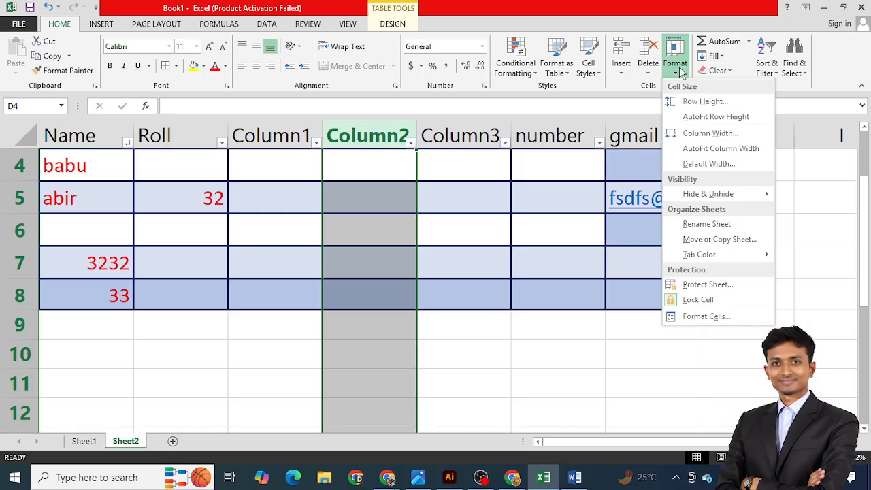
left_click(705, 106)
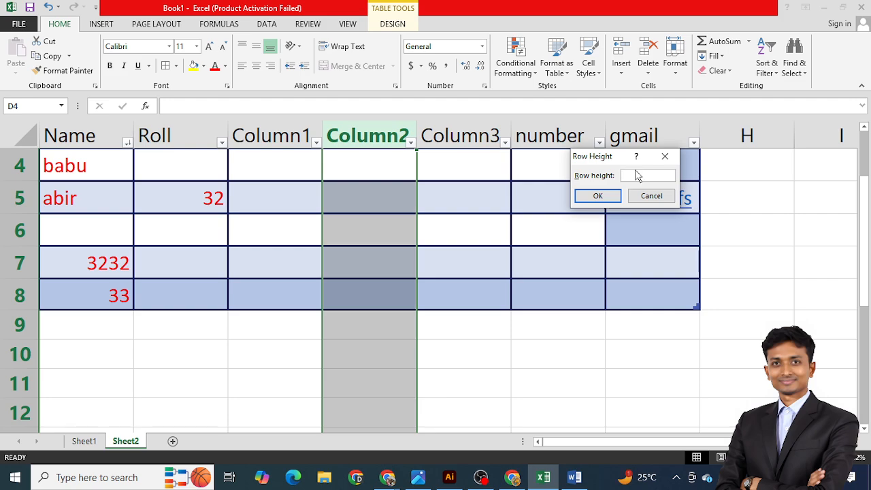
type("1")
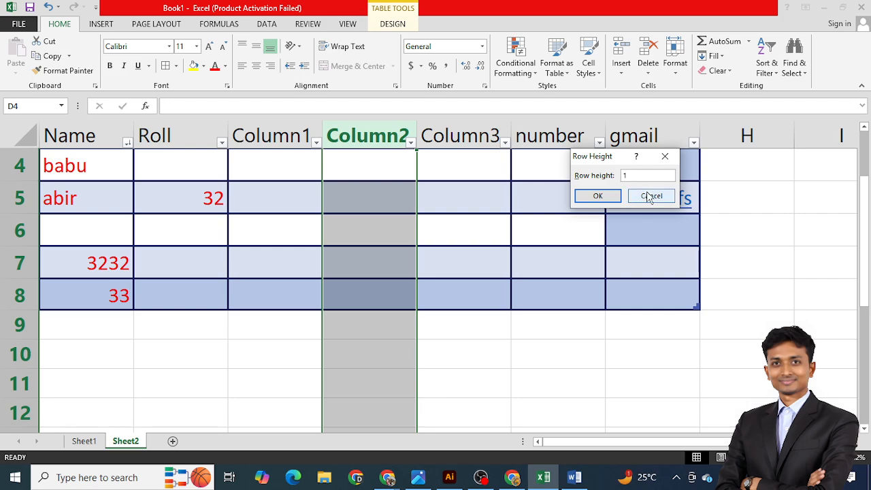
left_click(599, 195)
scroll(356, 223, "up", 1)
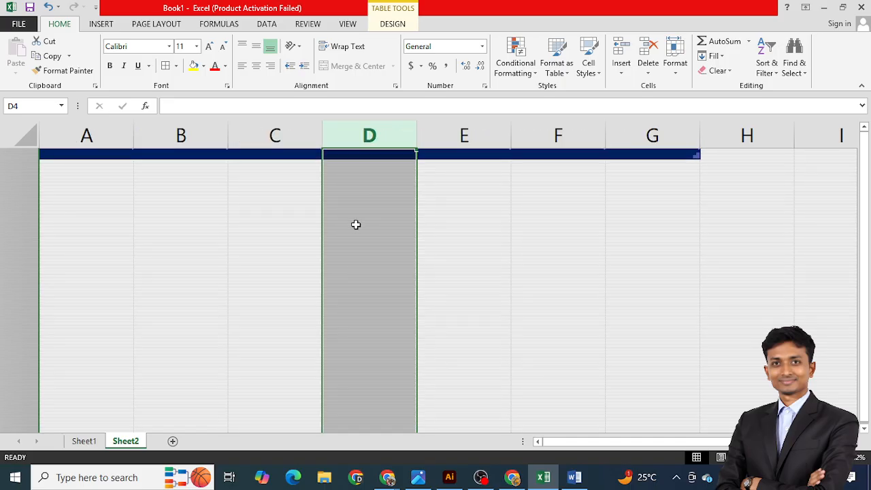
key("ctrl+z")
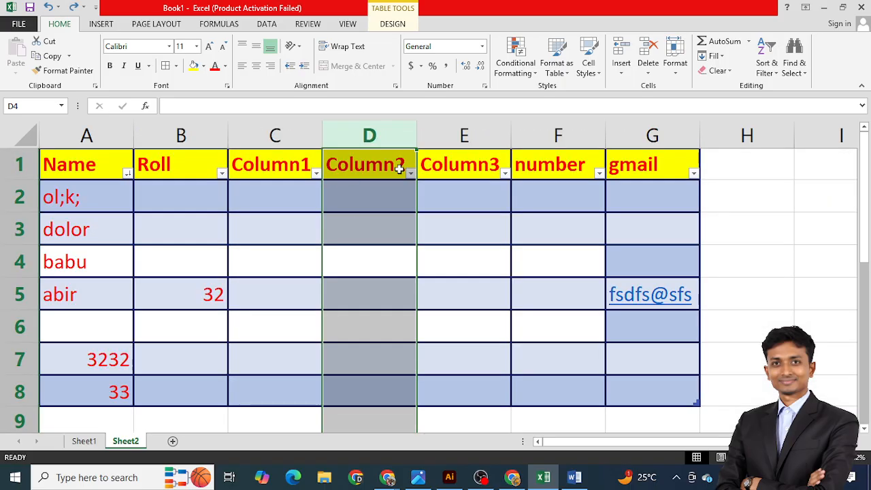
Step: Widen column D of the Sheet2 table slightly by its column border
left_click_drag(414, 134, 433, 136)
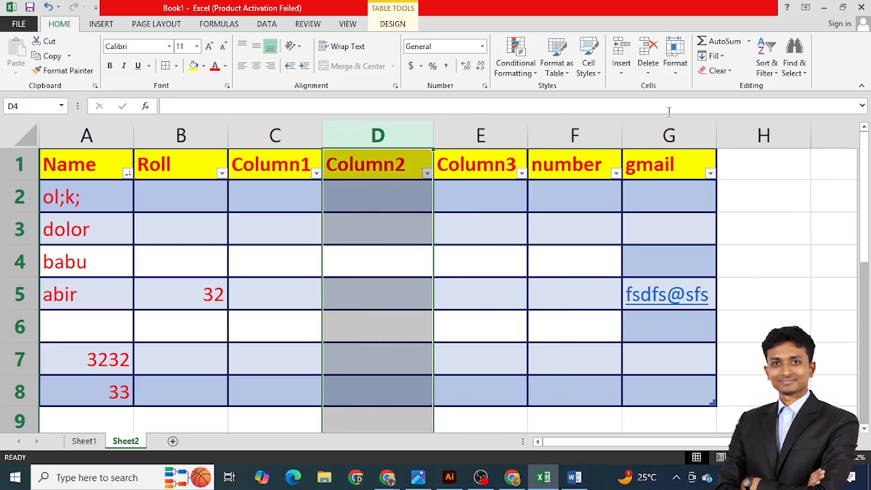
Step: Try a row height of 10 for all rows of Sheet2 and undo it
left_click(681, 71)
left_click(701, 100)
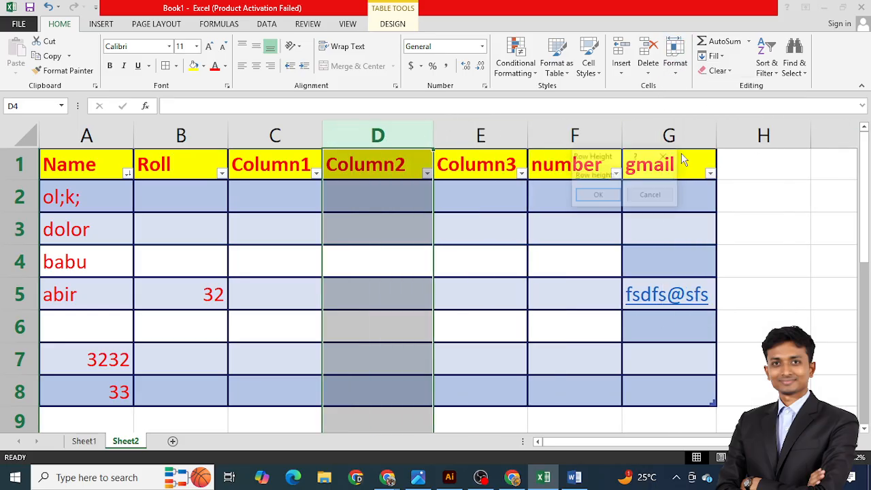
left_click(644, 176)
type("10")
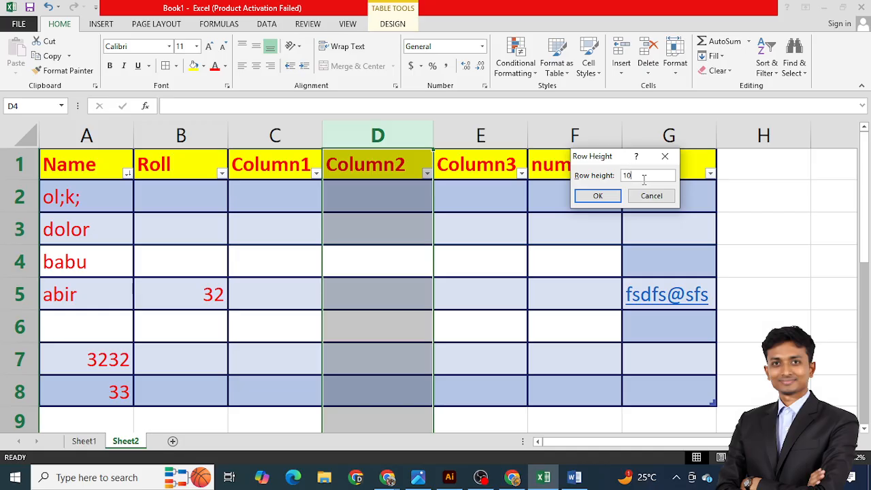
left_click(598, 195)
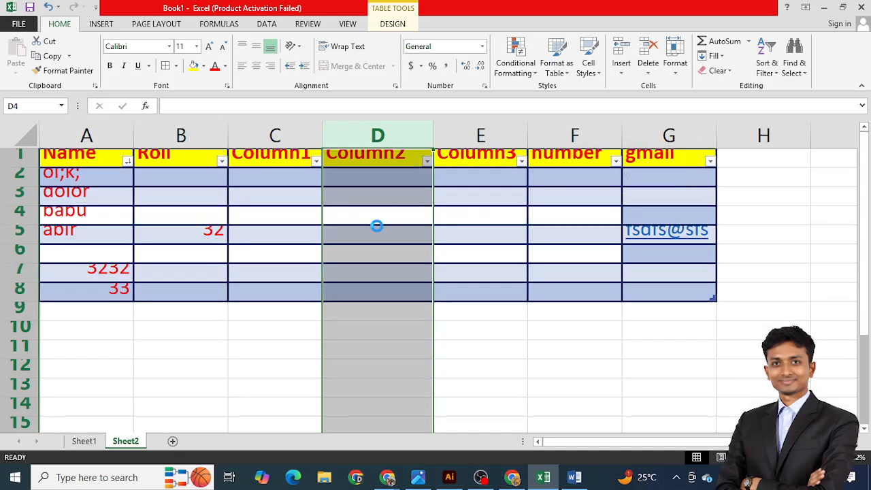
key("ctrl+z")
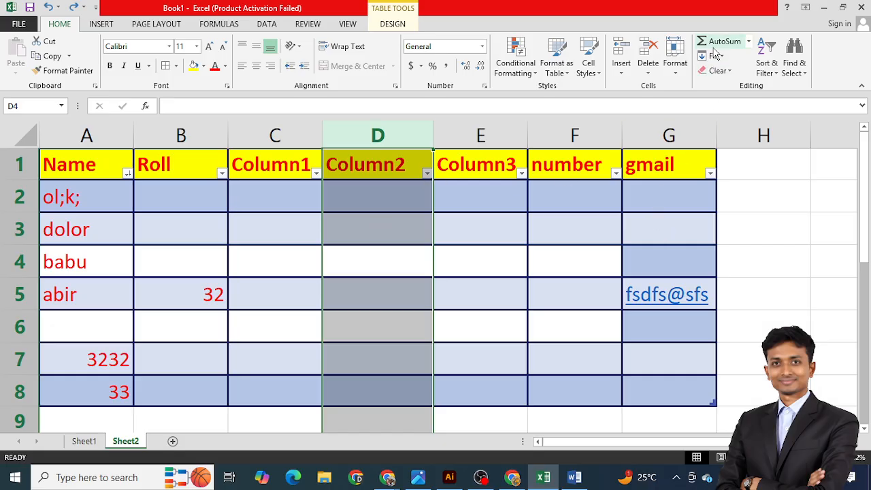
left_click(576, 285)
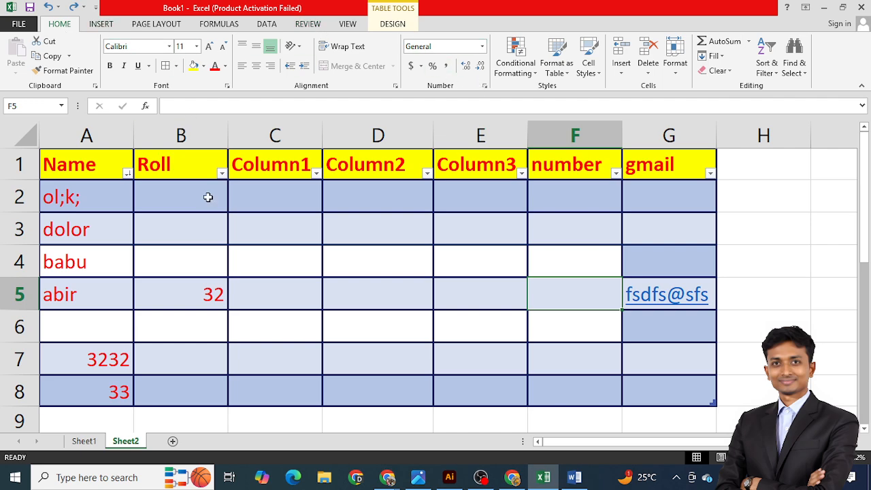
left_click(266, 284)
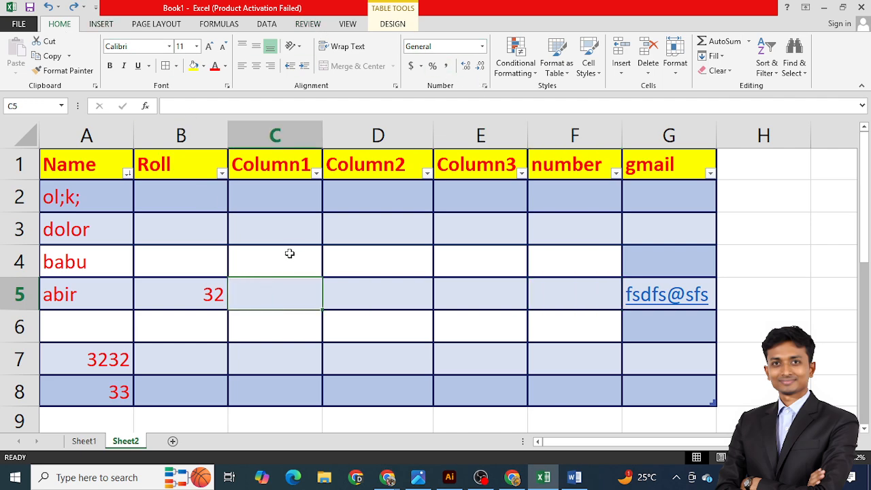
left_click(359, 322)
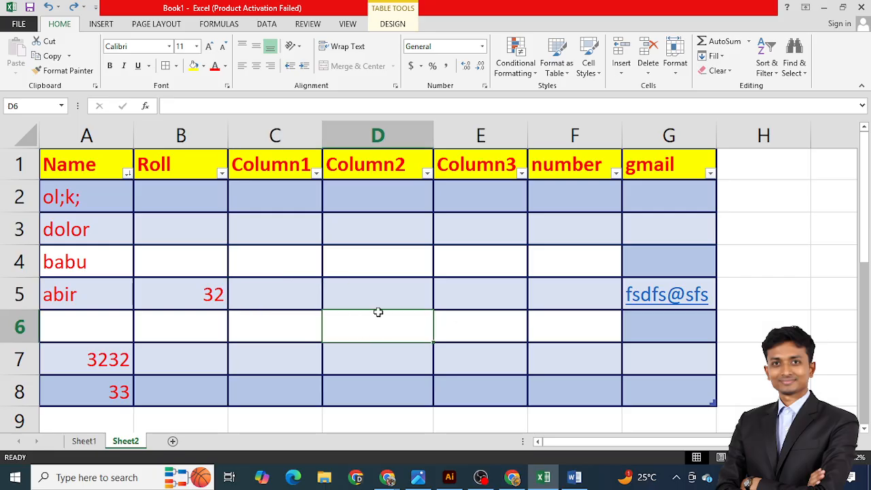
Step: Switch to the course outline in Google Docs and review the MS Excel class list, including Formula and Function (SUM, AVERAGE, MAX, MIN)
left_click(512, 477)
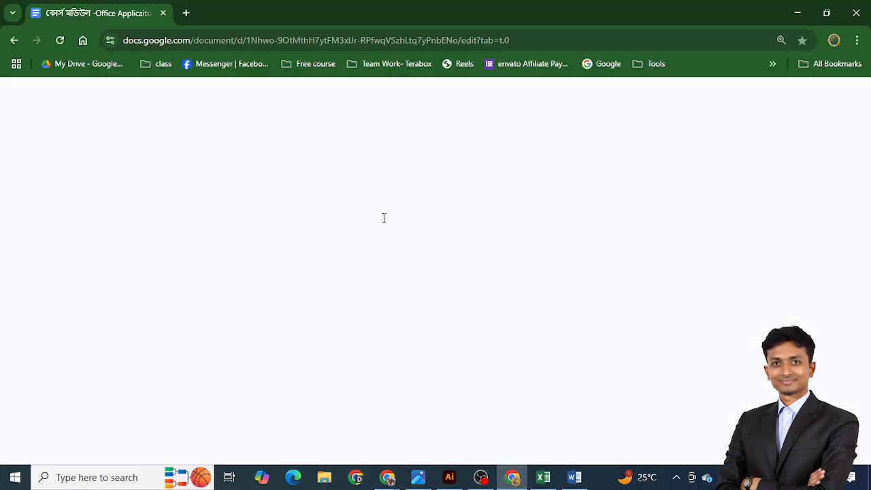
left_click_drag(278, 288, 483, 283)
left_click(283, 301)
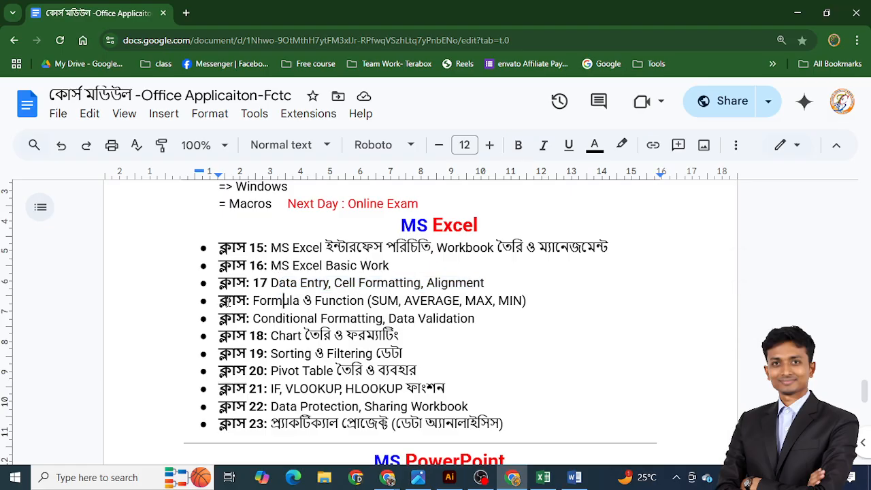
left_click_drag(219, 303, 523, 303)
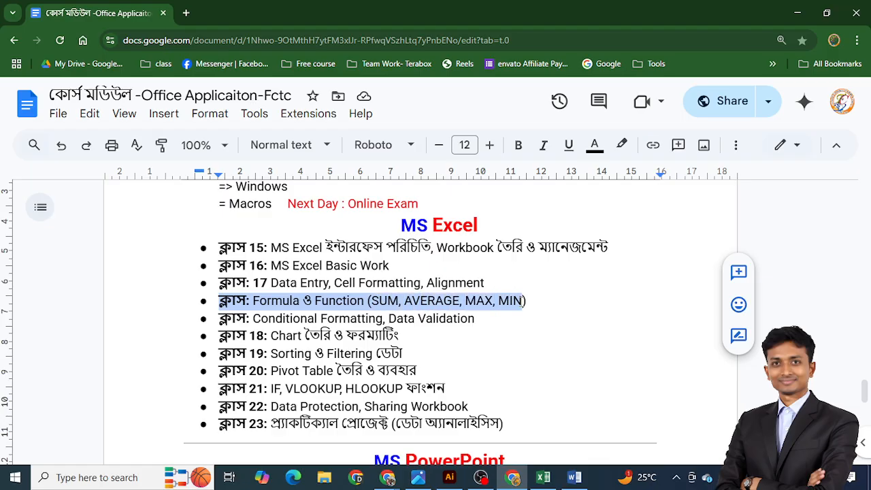
left_click(513, 300)
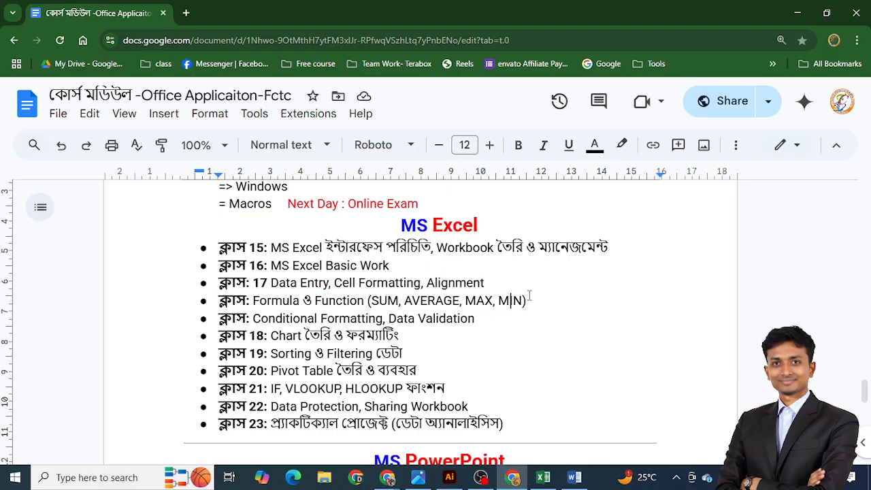
left_click(798, 13)
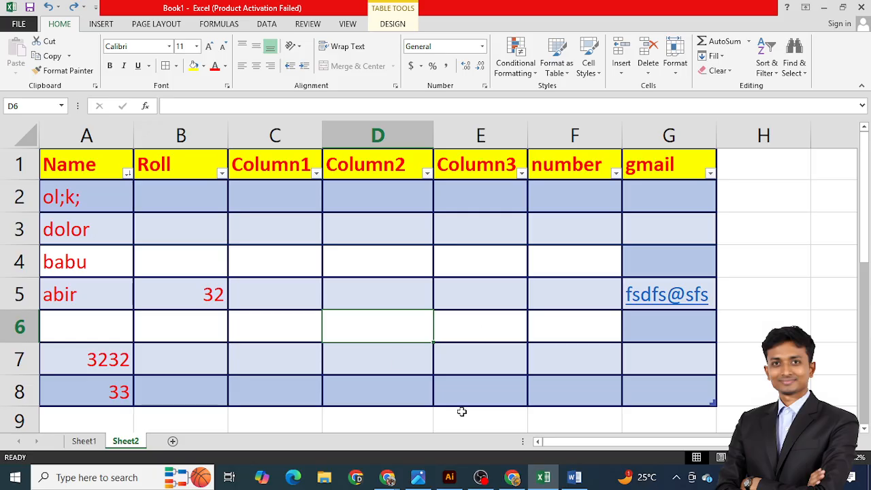
left_click(512, 479)
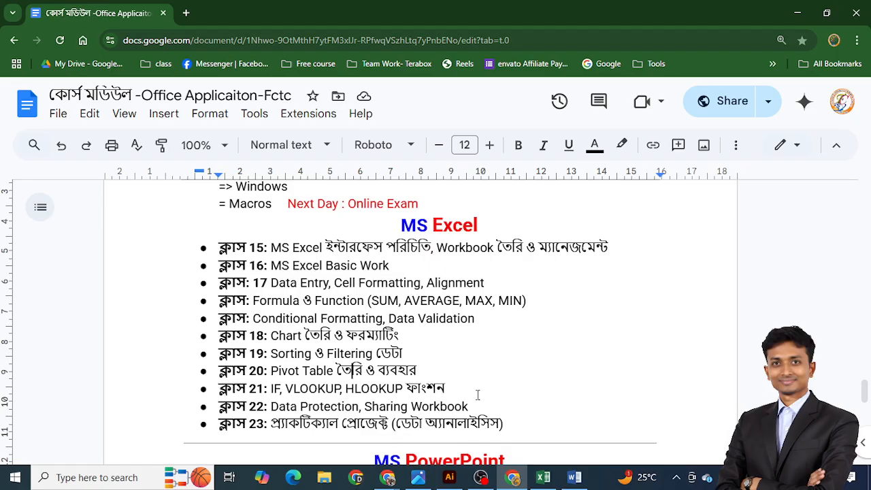
Step: Copy the table range A1:G8 from Sheet2 in Excel and paste it into the blank Word document
left_click(543, 477)
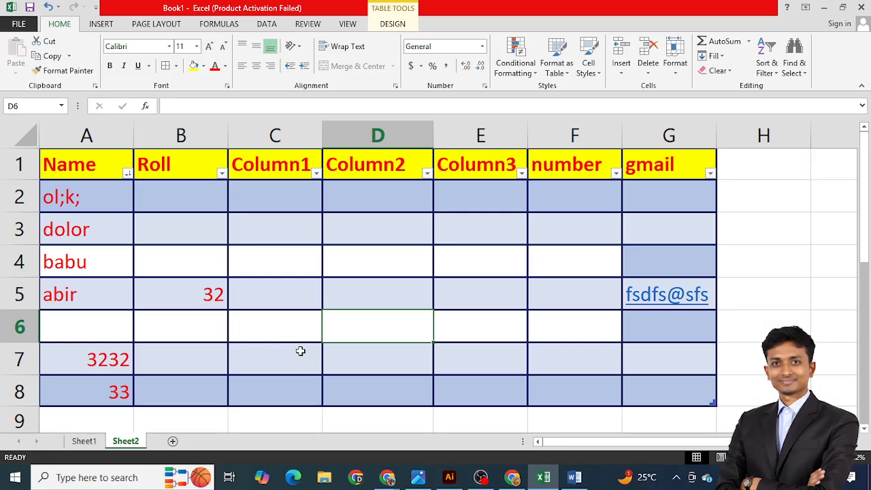
left_click(63, 161)
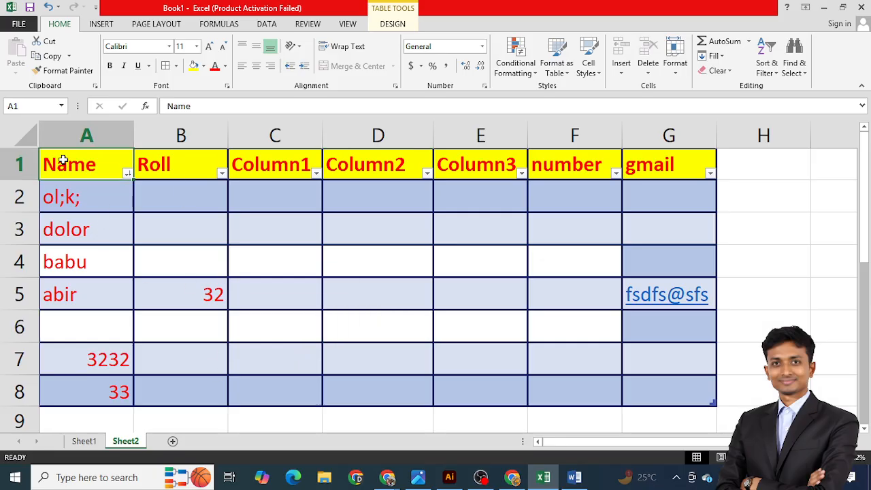
left_click_drag(63, 160, 644, 396)
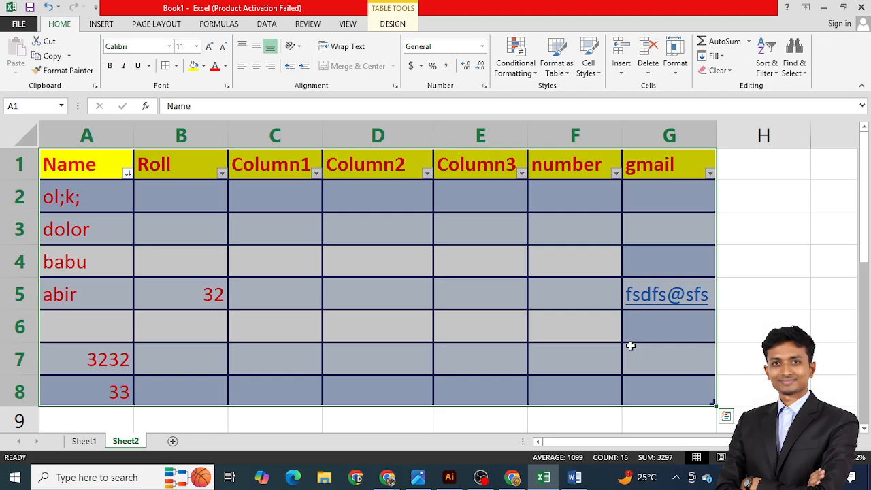
key("ctrl+c")
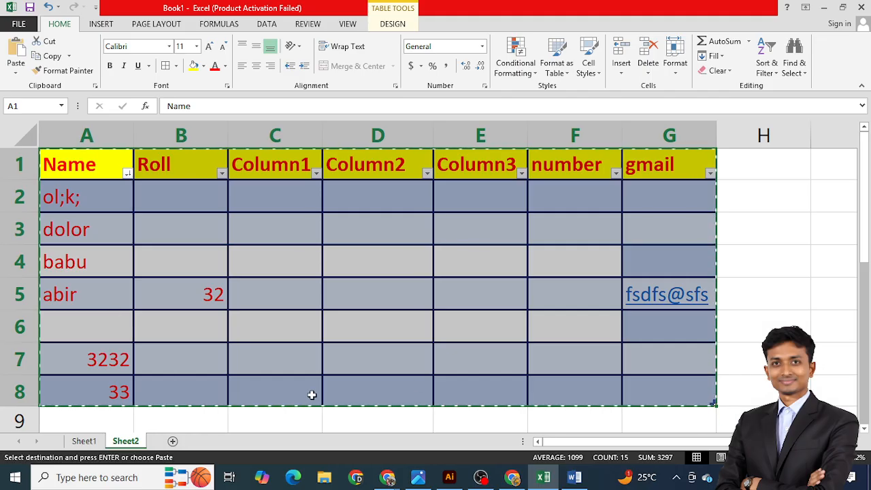
left_click(574, 477)
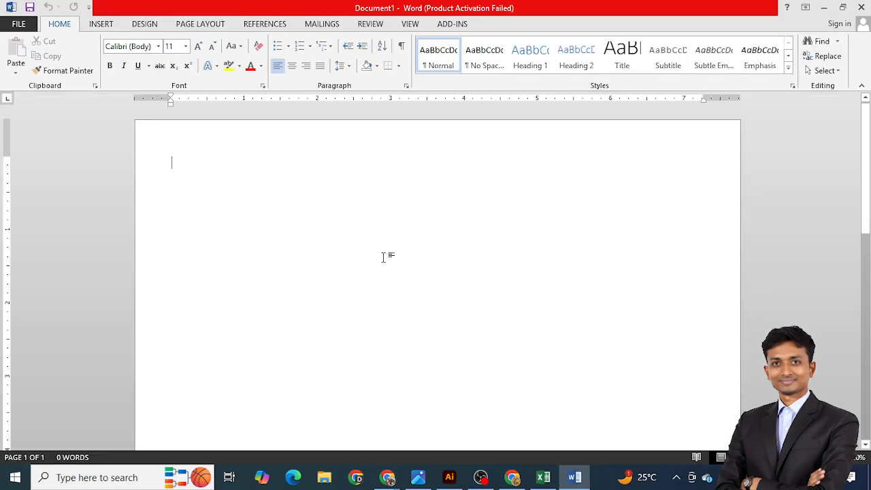
key("ctrl+v")
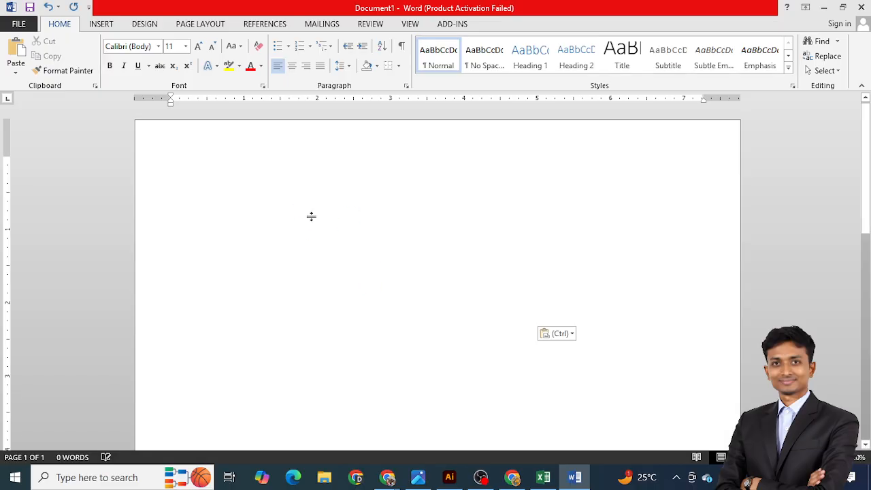
Step: Enter hvh in the Column2 cell of the last row of the pasted Word table
left_click(200, 189)
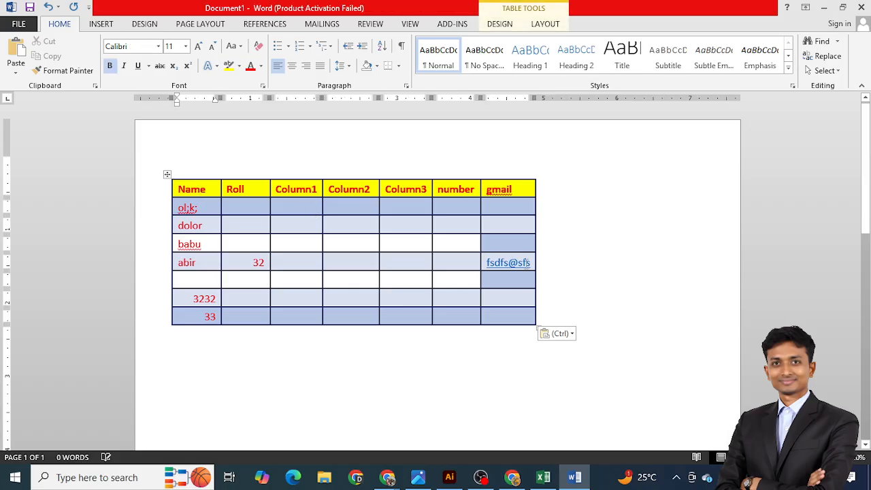
left_click(200, 189)
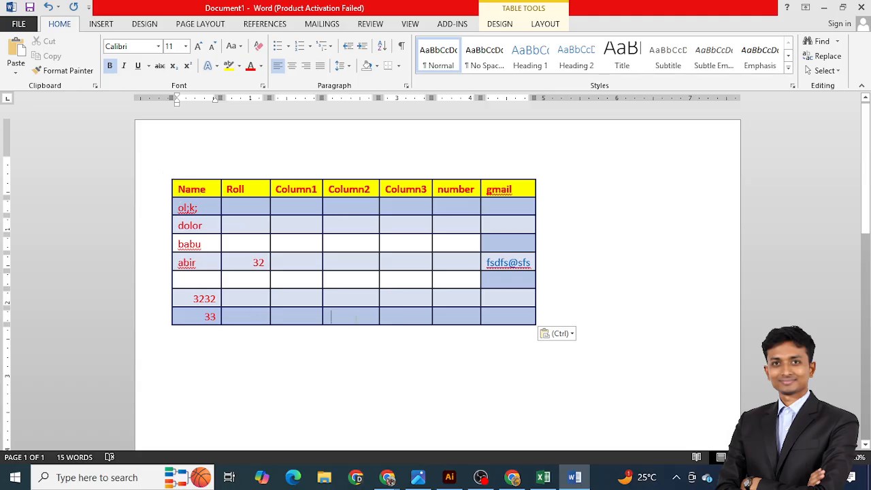
left_click(333, 316)
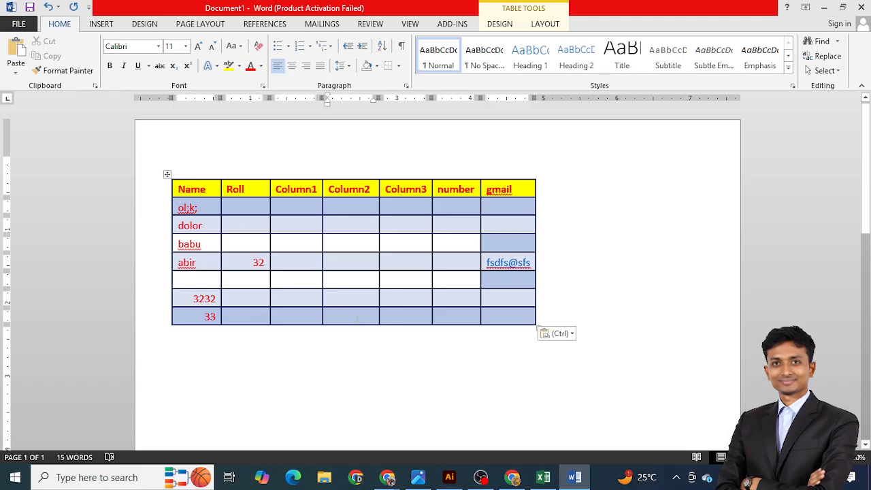
type("hvh")
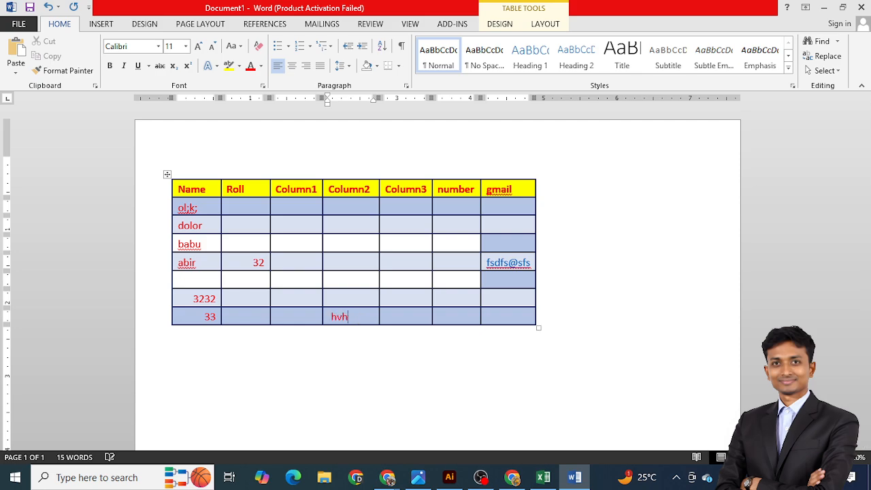
left_click(413, 356)
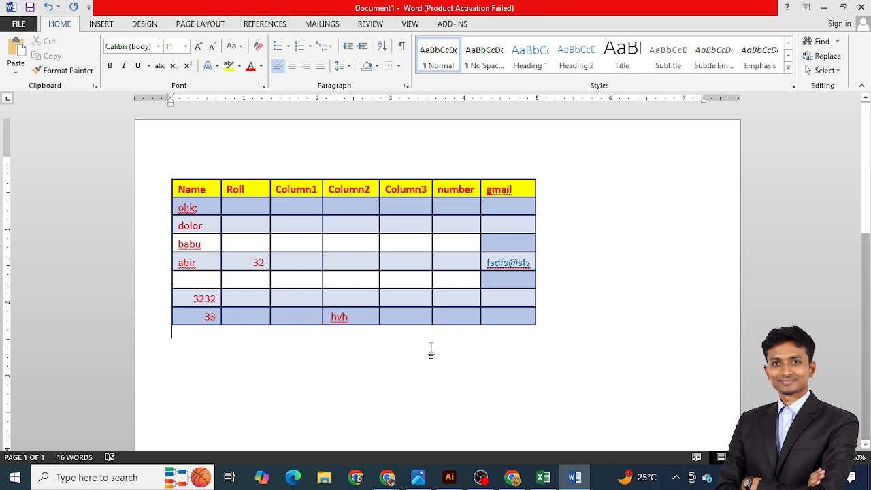
left_click(499, 313)
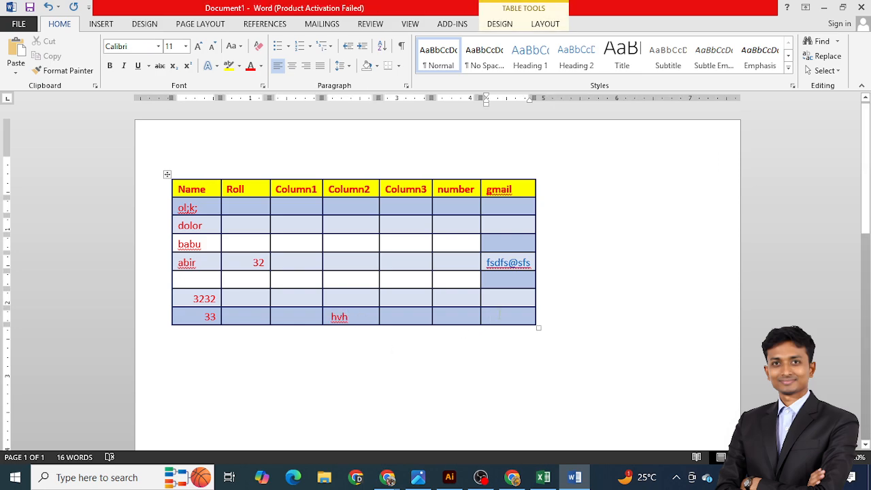
left_click(410, 379)
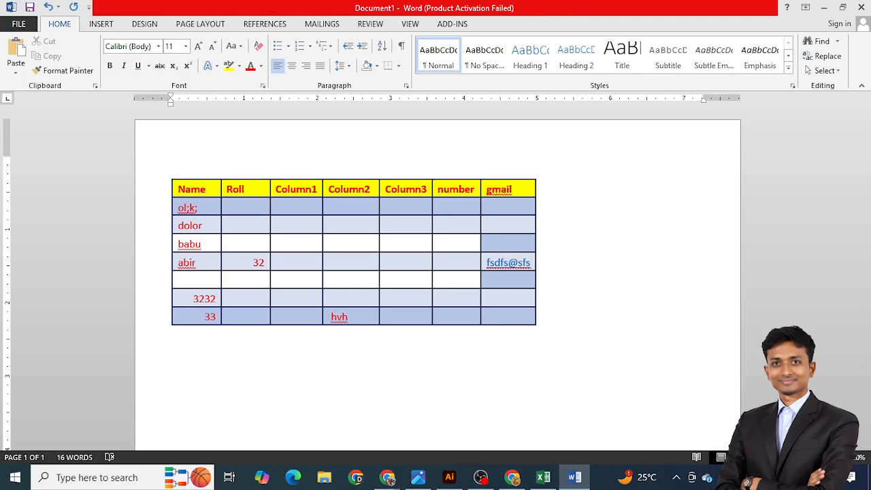
Step: Insert a new Microsoft Excel Worksheet object into the document below the pasted table
left_click(98, 26)
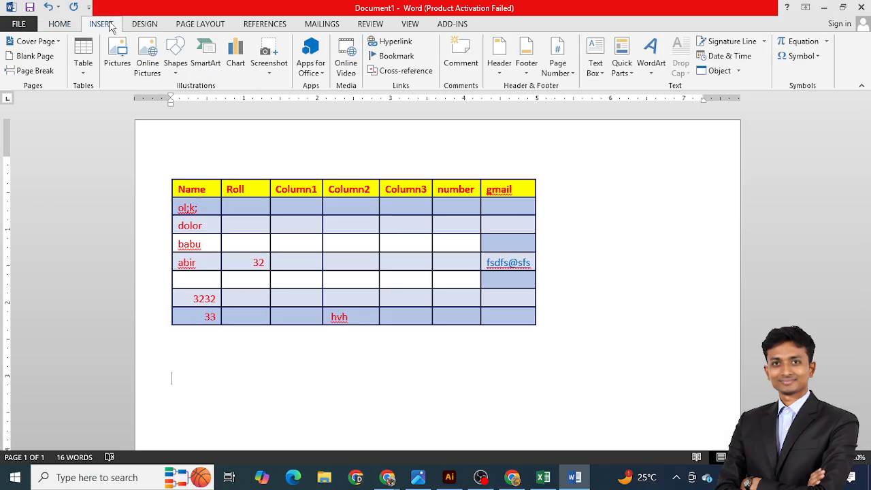
left_click(739, 72)
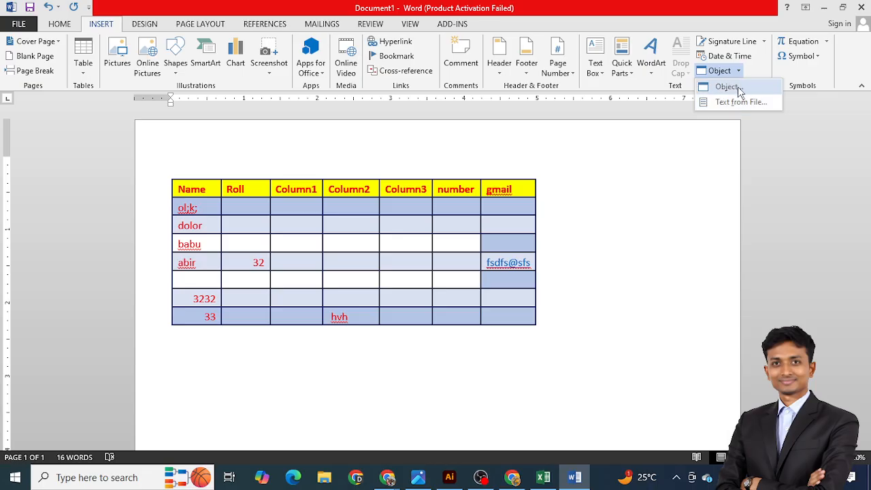
left_click(738, 87)
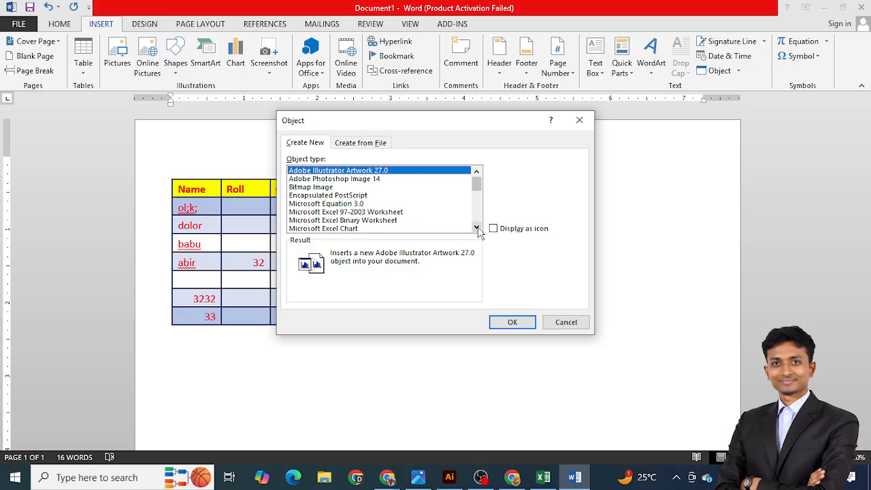
left_click(477, 228)
left_click(477, 228)
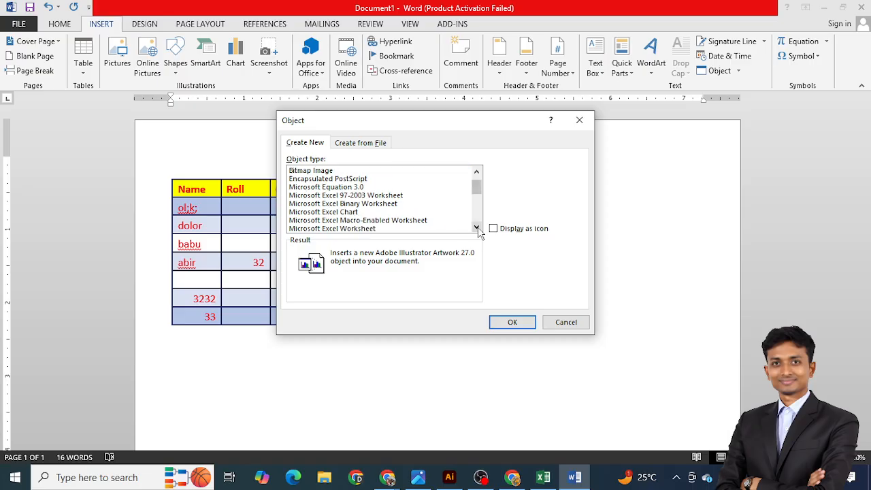
left_click(359, 230)
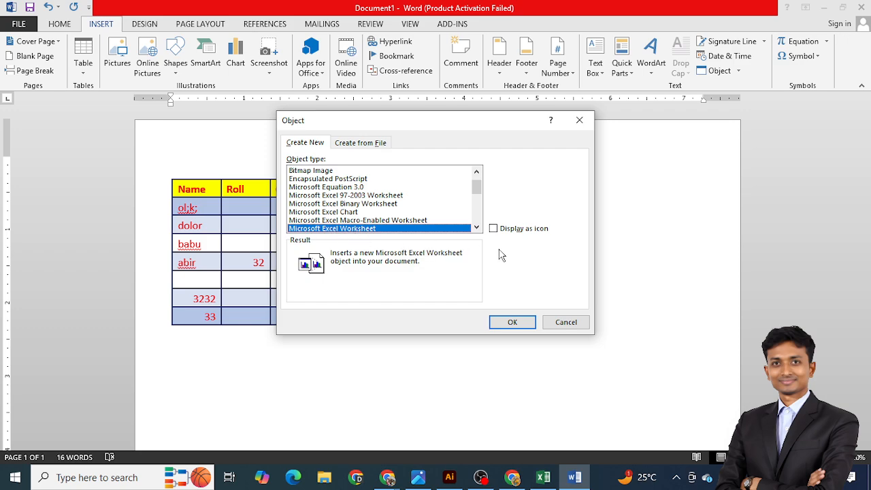
left_click(514, 325)
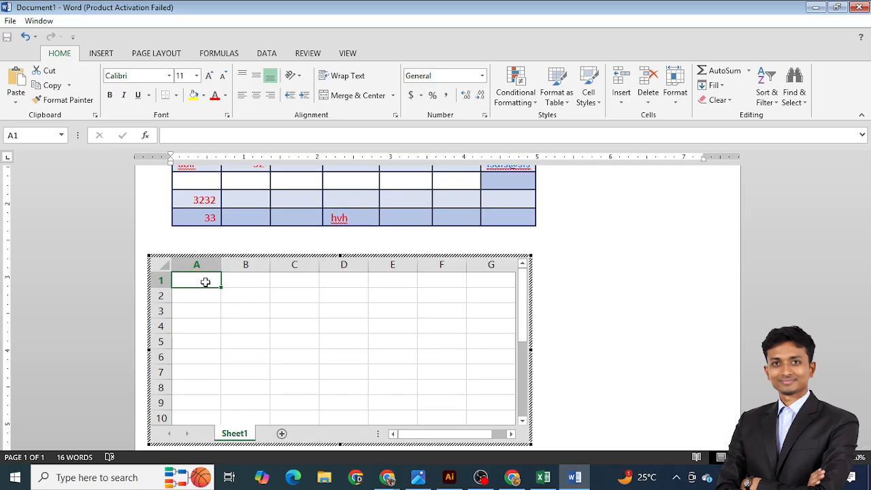
Step: Paste the copied table at A1 of the embedded worksheet and widen the object to show columns A to I
key("ctrl+v")
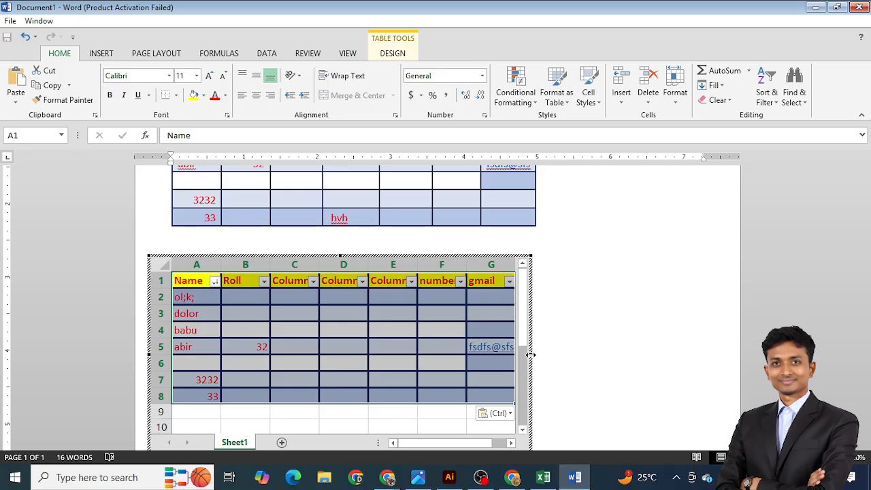
left_click_drag(531, 352, 626, 354)
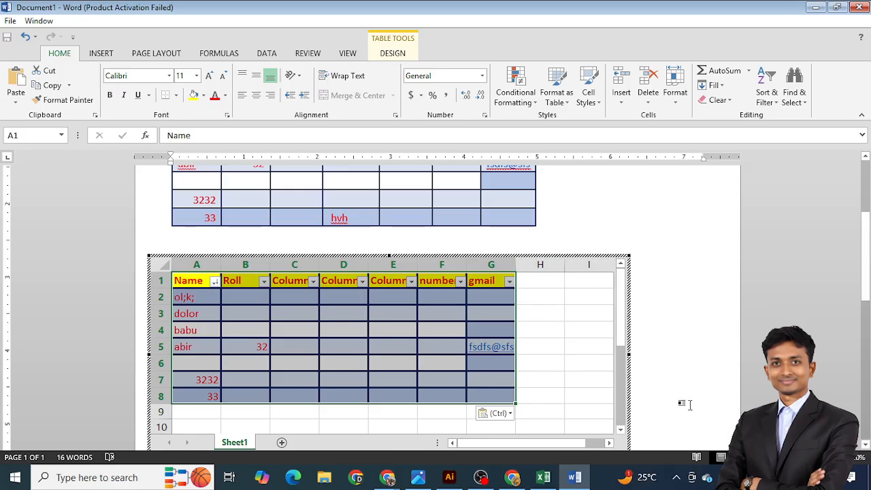
left_click(694, 377)
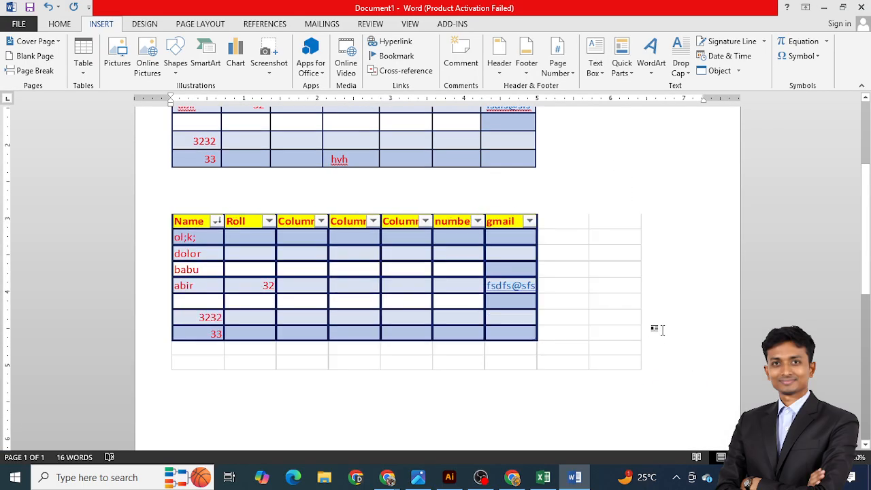
Step: Check how both tables look in the print preview and return to the document
left_click(309, 308)
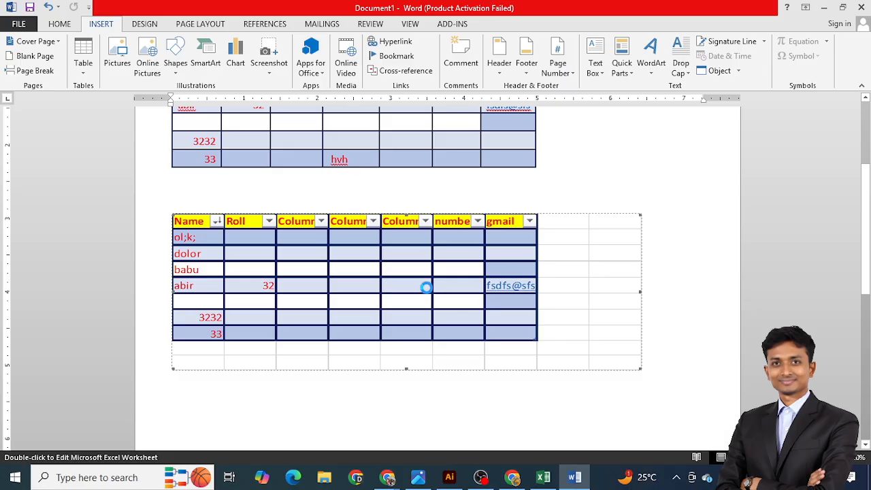
key("ctrl+p")
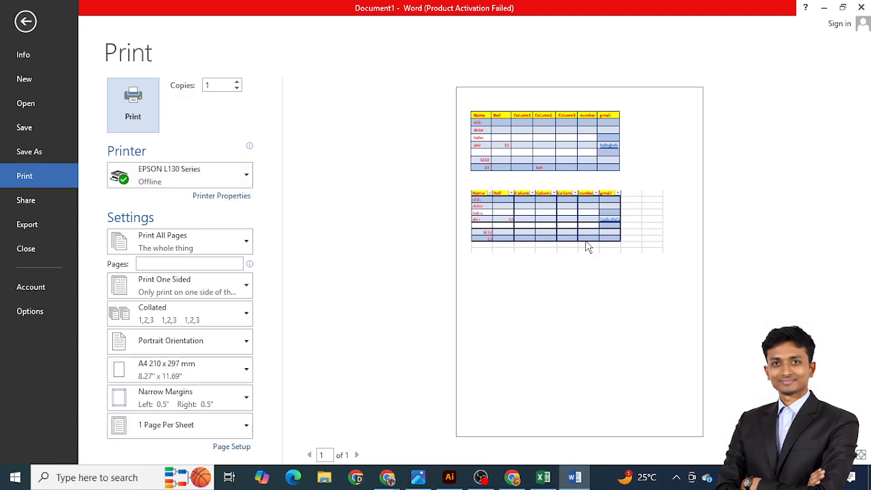
key("Escape")
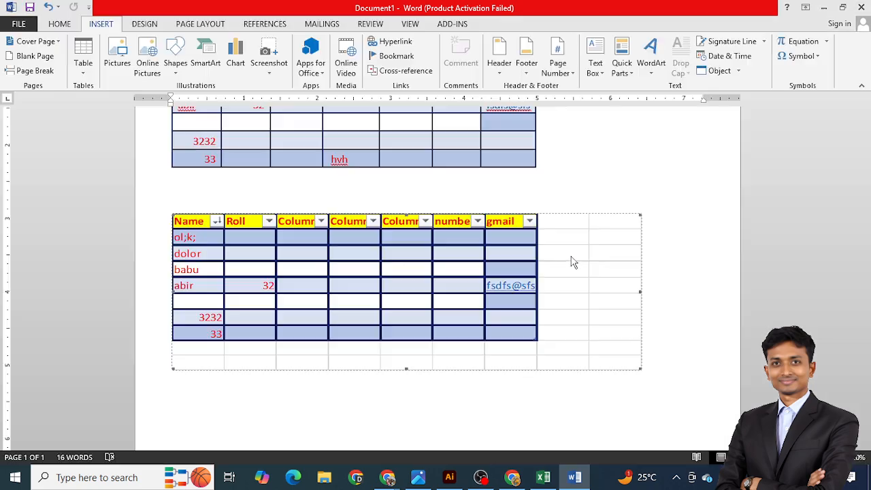
Step: Reopen the embedded worksheet for editing, select cell B5 to inspect it, and return to the document
left_click(439, 267)
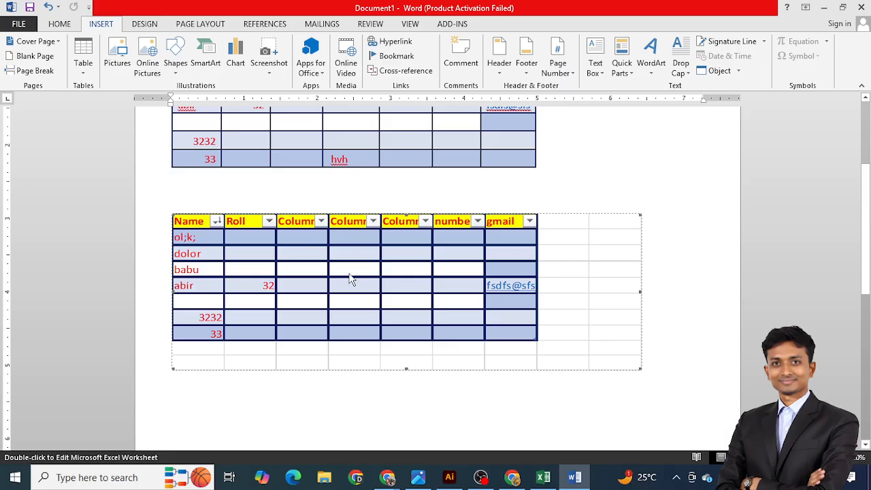
double_click(271, 276)
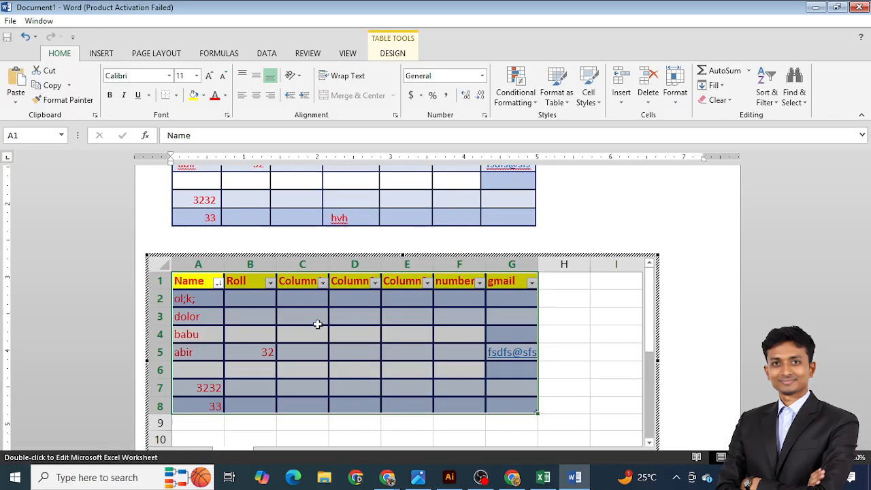
left_click(257, 350)
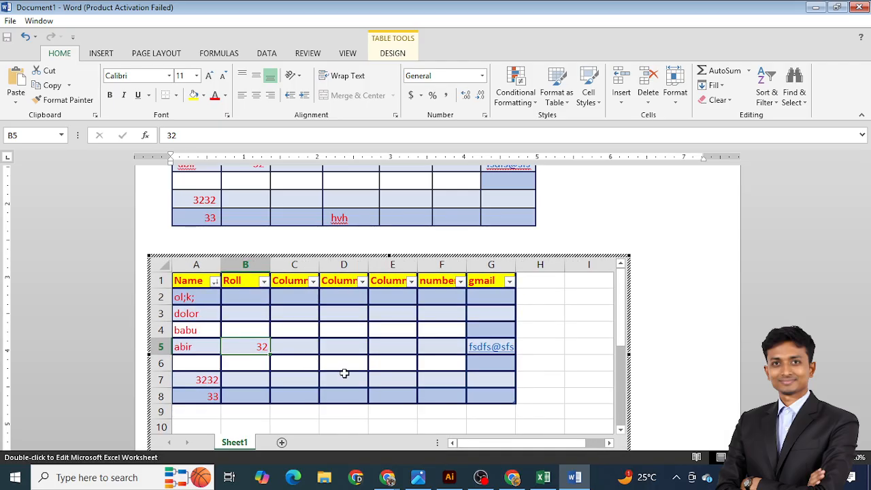
left_click(378, 381)
left_click(645, 283)
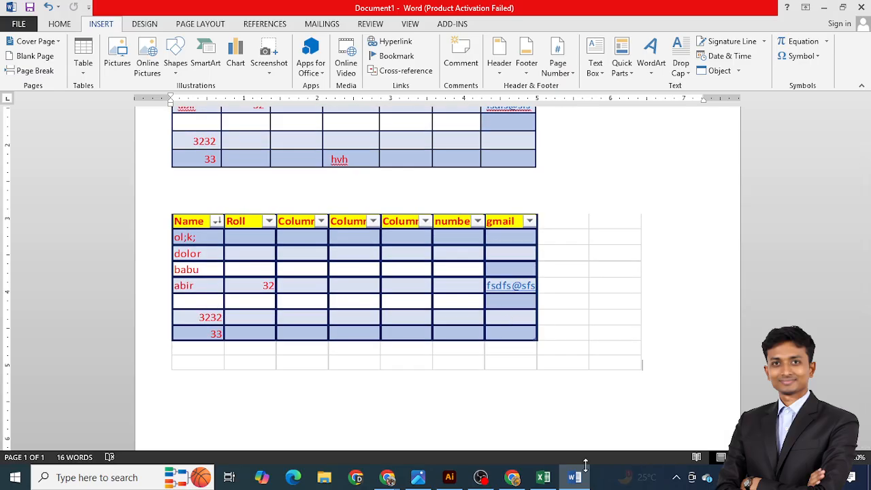
left_click(542, 478)
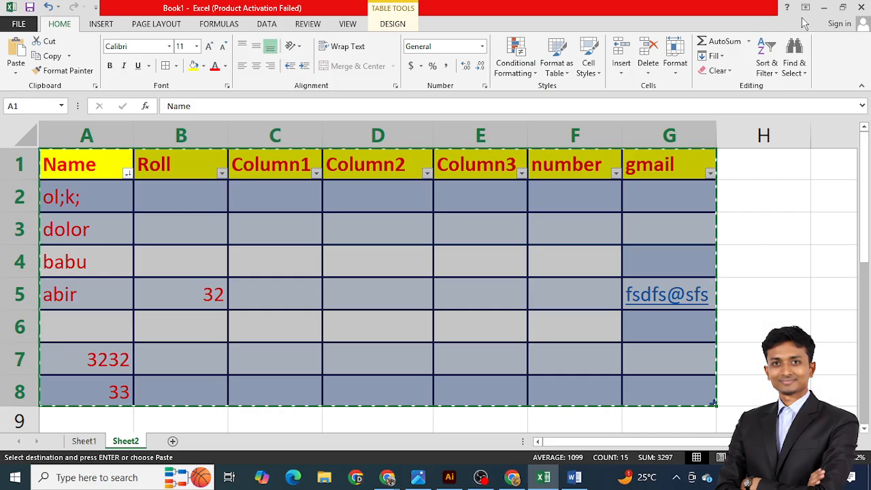
left_click(822, 9)
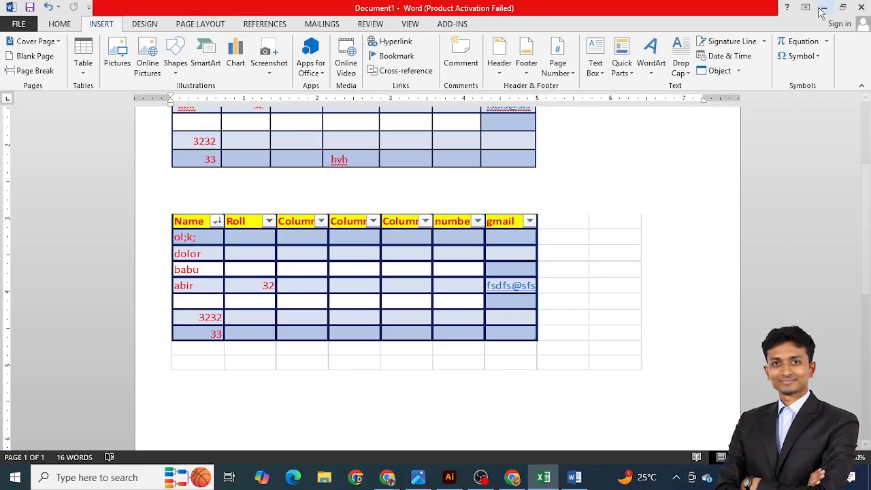
left_click(382, 270)
scroll(375, 285, "up", 2)
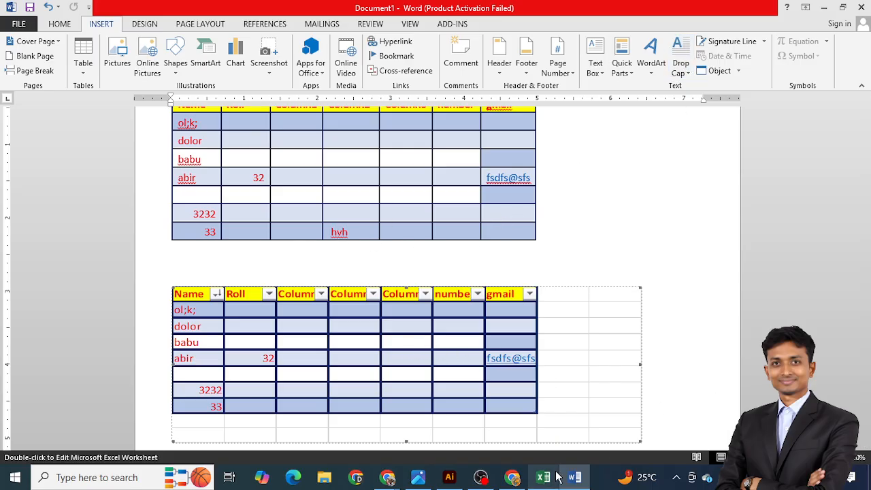
left_click(548, 244)
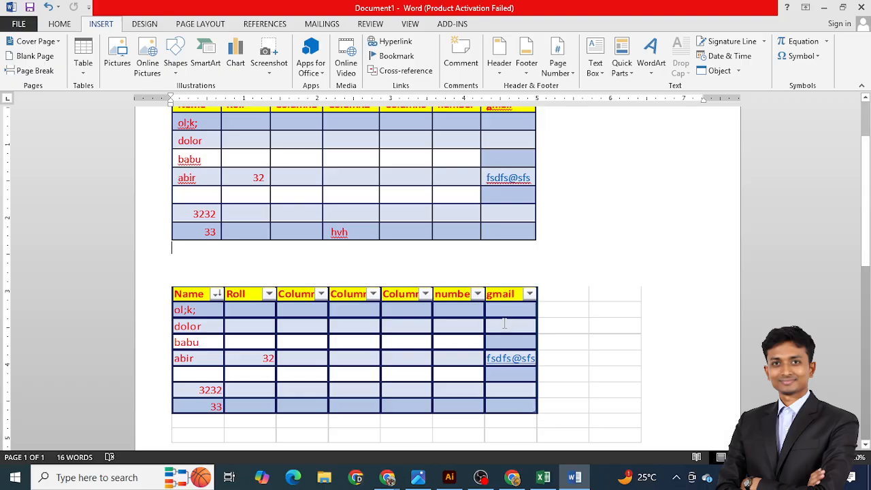
Step: Enclose the embedded worksheet object in a text box
left_click(512, 306)
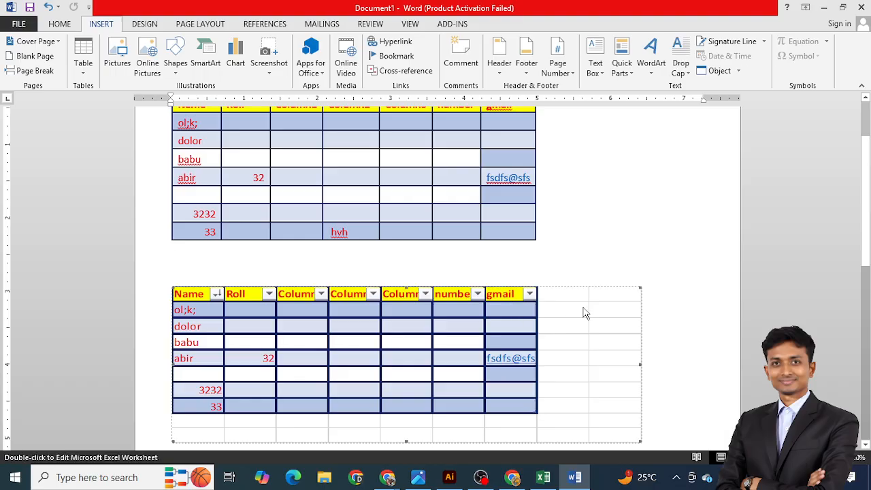
scroll(575, 313, "down", 1)
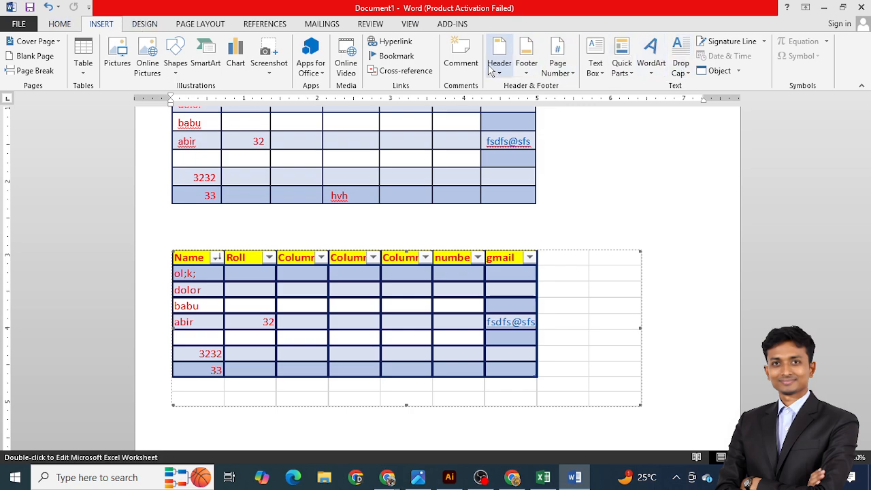
left_click(597, 73)
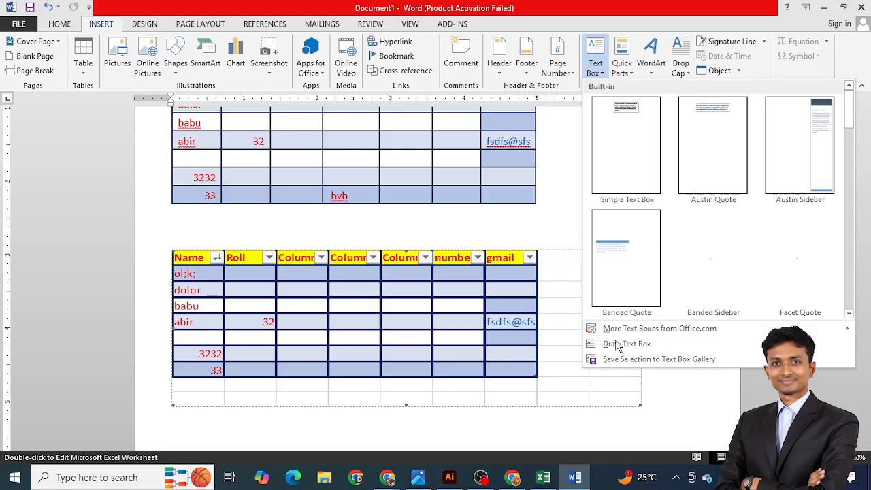
left_click(616, 344)
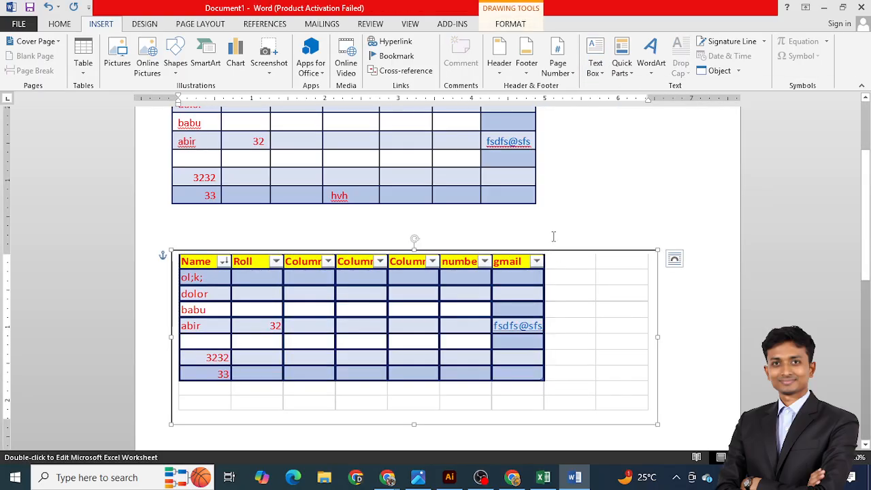
left_click(592, 211)
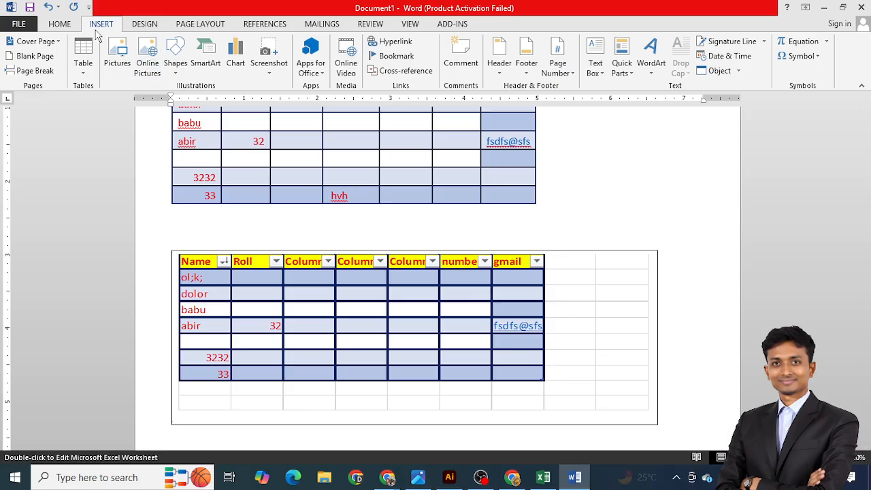
Step: Draw a text box about 1.83" high and 1.5" wide and place it beside the embedded table's gmail column
left_click(596, 73)
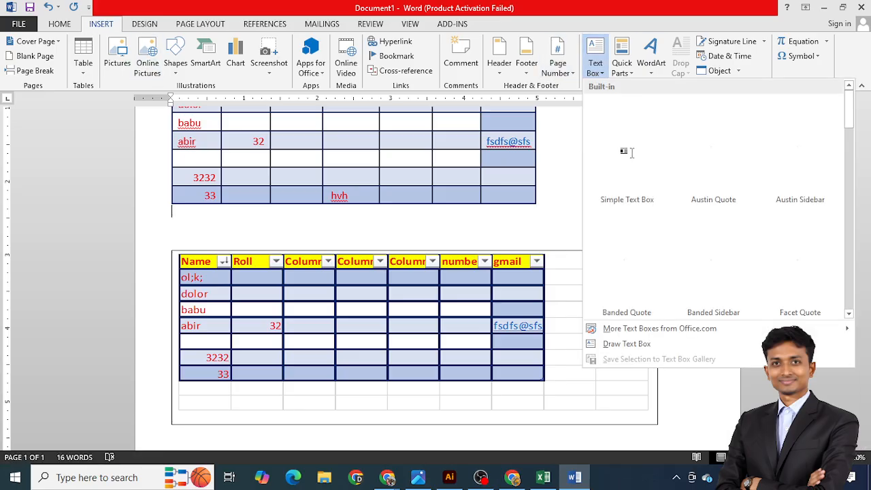
left_click(637, 345)
left_click_drag(557, 216, 667, 350)
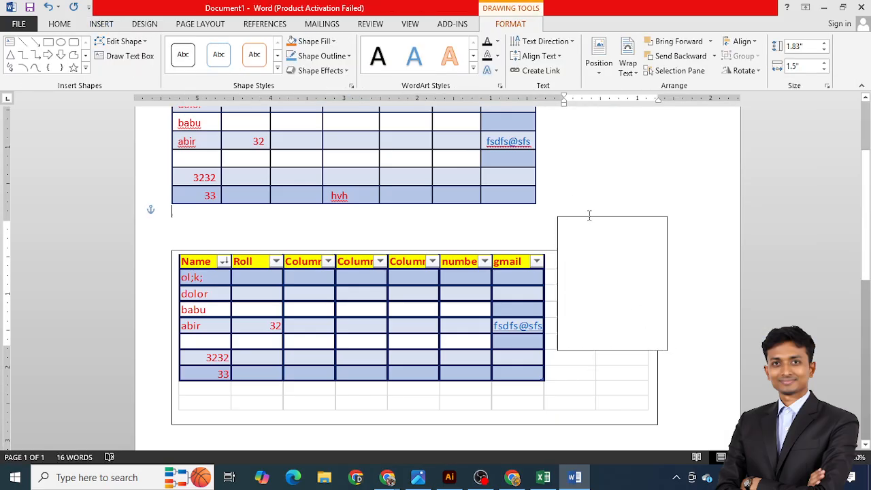
mouse_move(592, 216)
left_mouse_down()
mouse_move(580, 263)
mouse_move(578, 253)
left_mouse_up()
Step: Enter urfujyhfgjhgjh and fchgfhg on separate lines in the new text box
type("u")
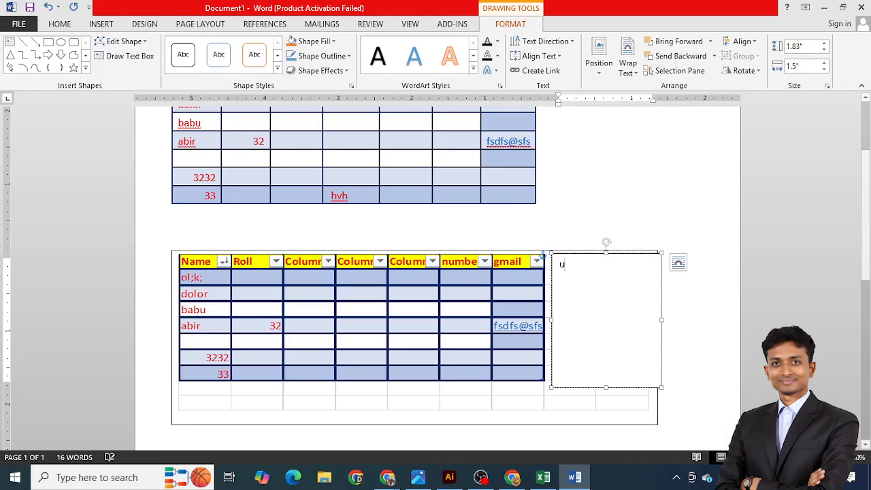
type("rfujyhfgjhgjh")
key("Return")
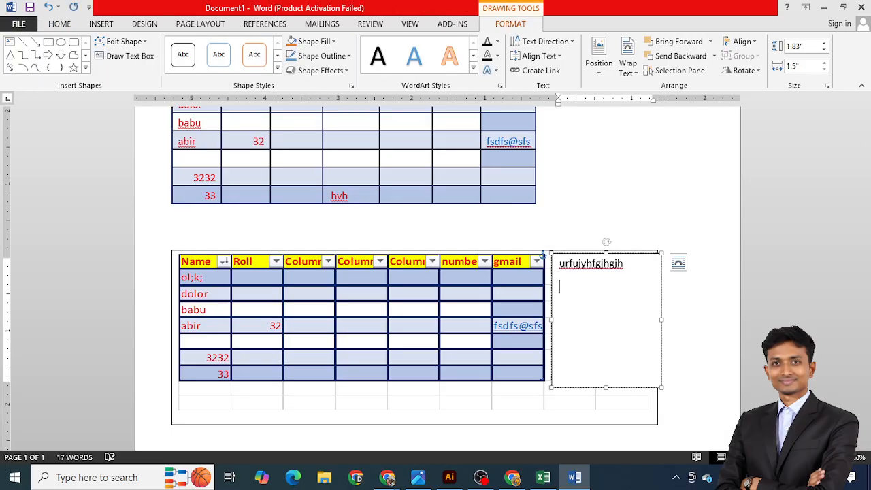
type("fchgfhg")
left_click(590, 240)
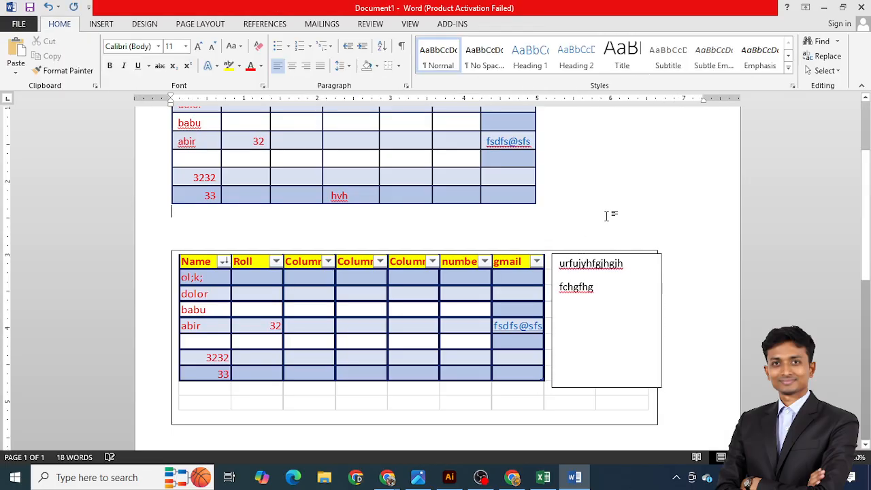
Step: Remove the outline of the small text box and shift it slightly up toward the table's gmail column
left_click(639, 309)
left_click(660, 273)
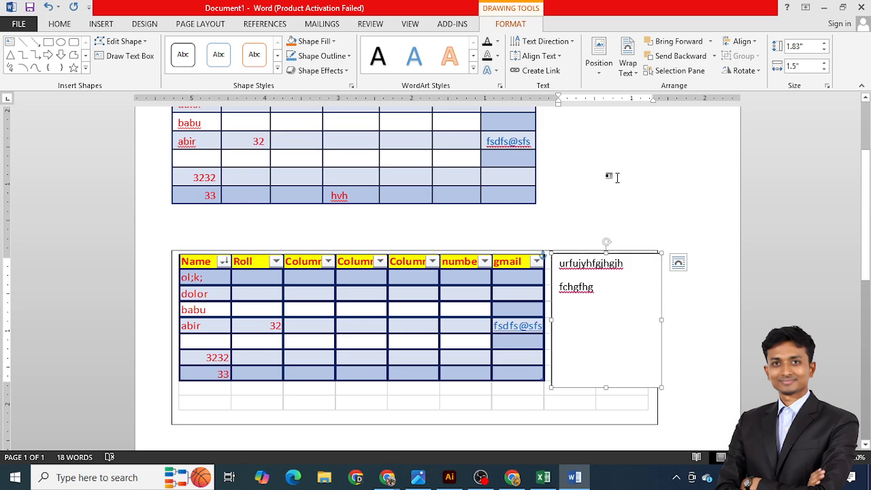
left_click(329, 55)
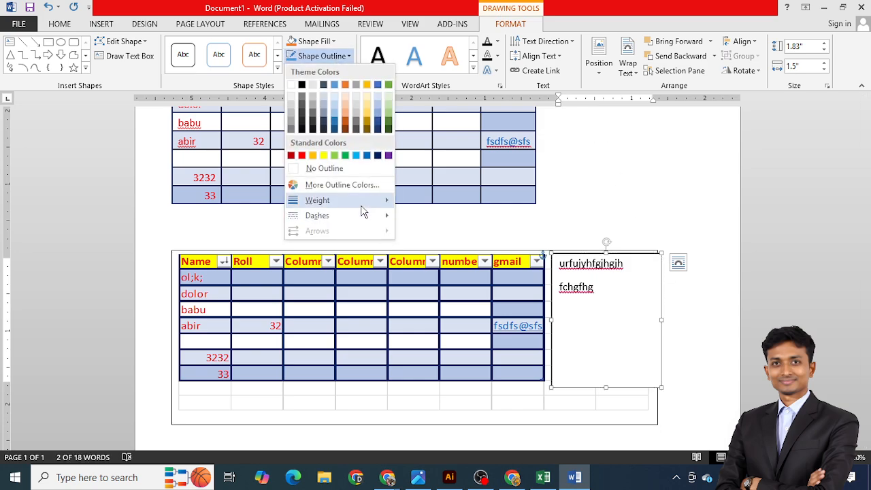
mouse_move(362, 206)
left_click(364, 170)
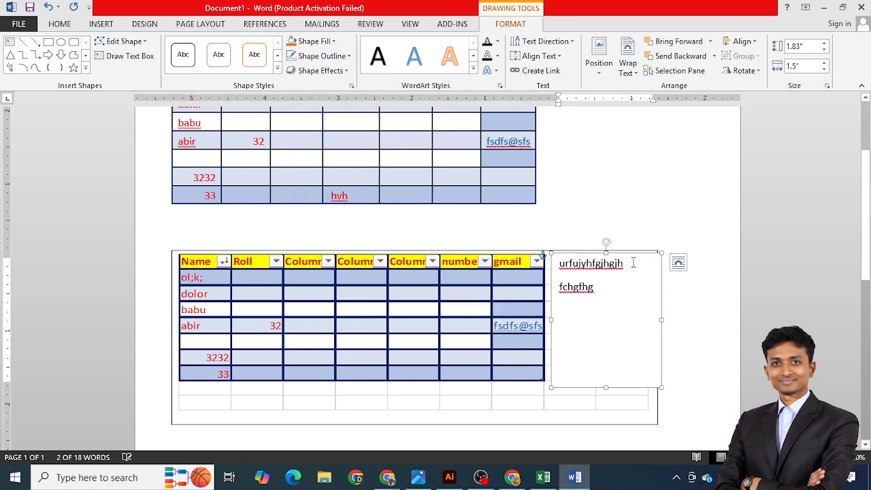
left_click_drag(625, 255, 620, 249)
left_click(711, 304)
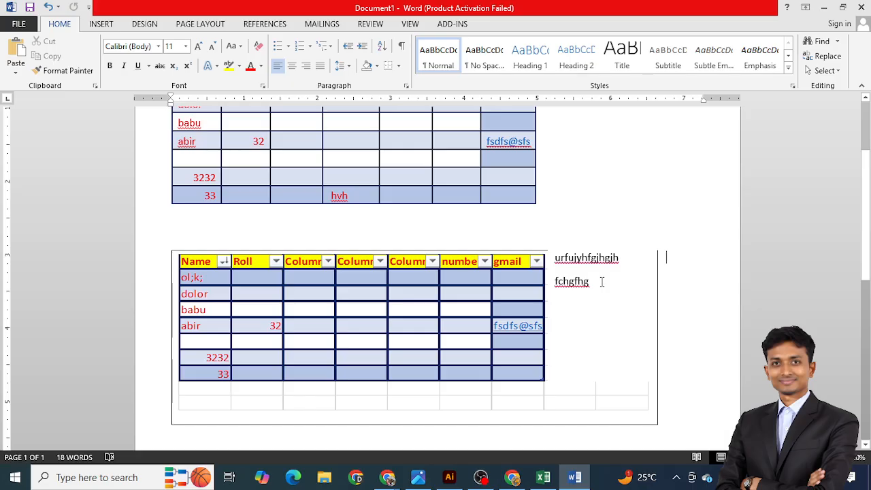
left_click(652, 230)
Step: Switch to the Book1 workbook in Excel and select cell H8 on Sheet2
mouse_move(544, 480)
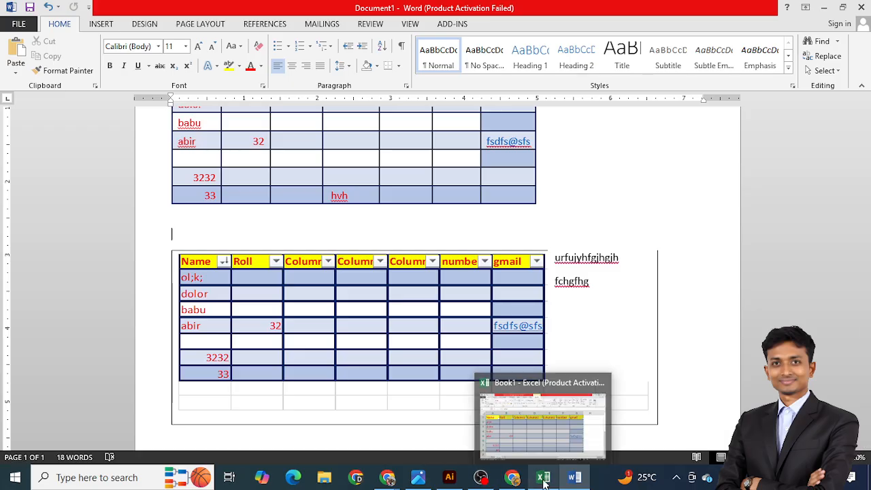
left_click(573, 384)
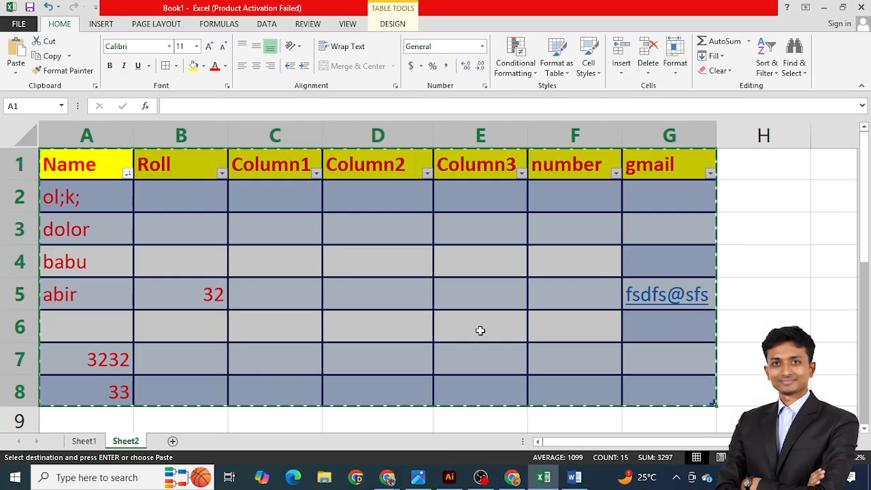
left_click(772, 331)
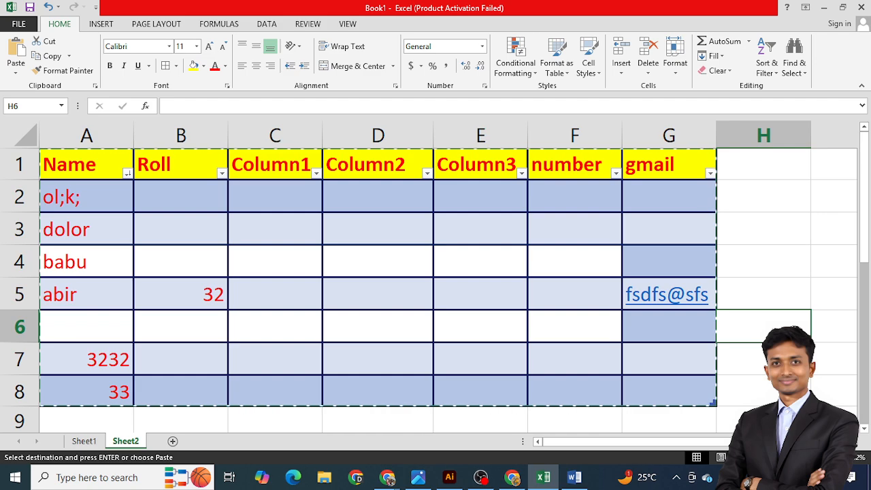
left_click(809, 390)
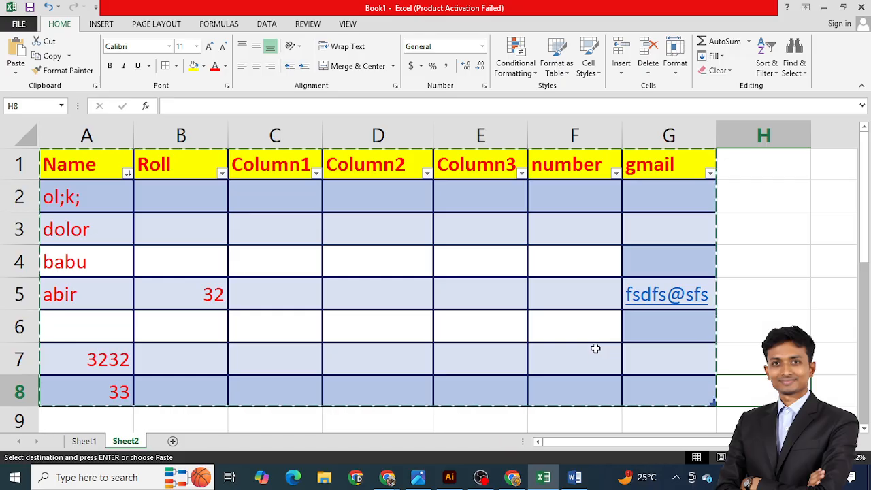
left_click(482, 479)
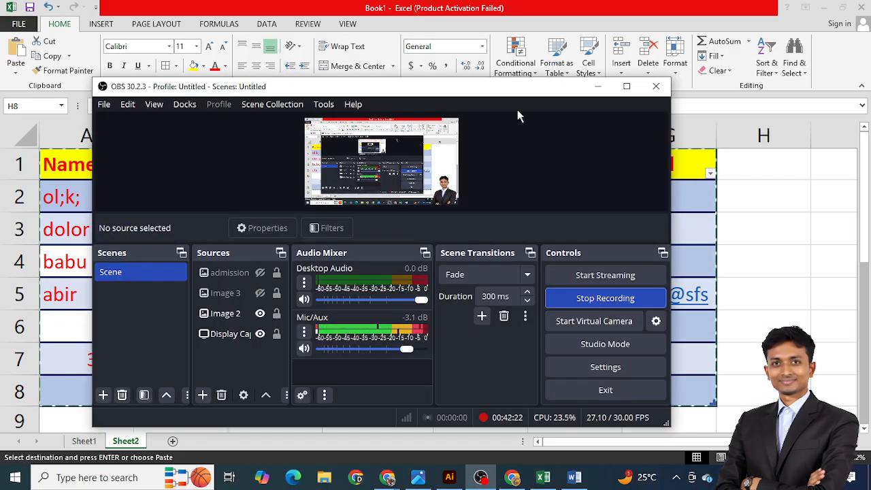